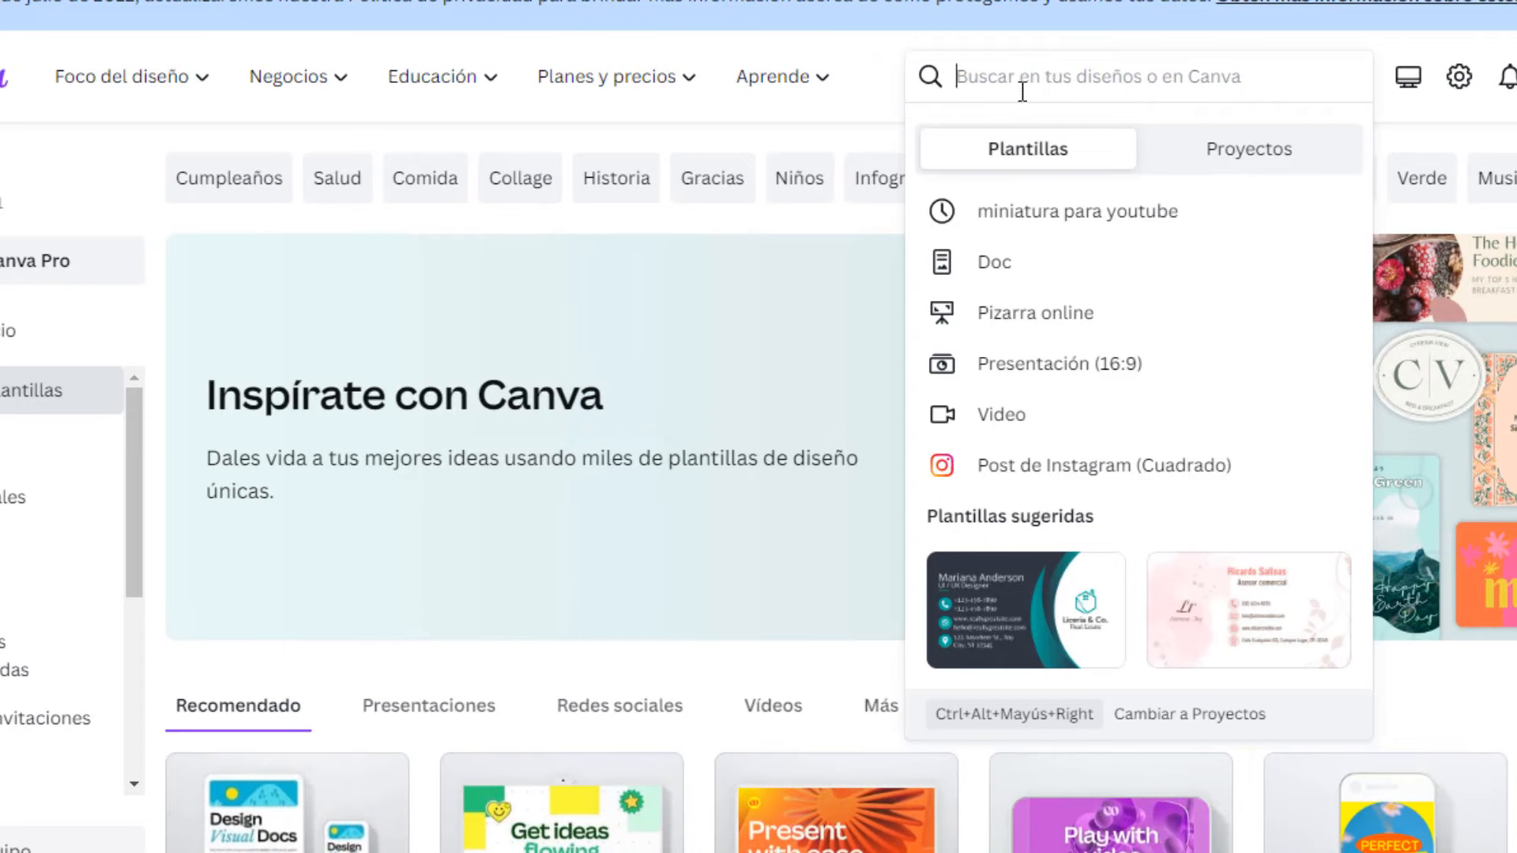
- Find the Miniatura para YouTube template category by searching for MINIATUR, and start a thumbnail design from scratch
text(MINIATUR)
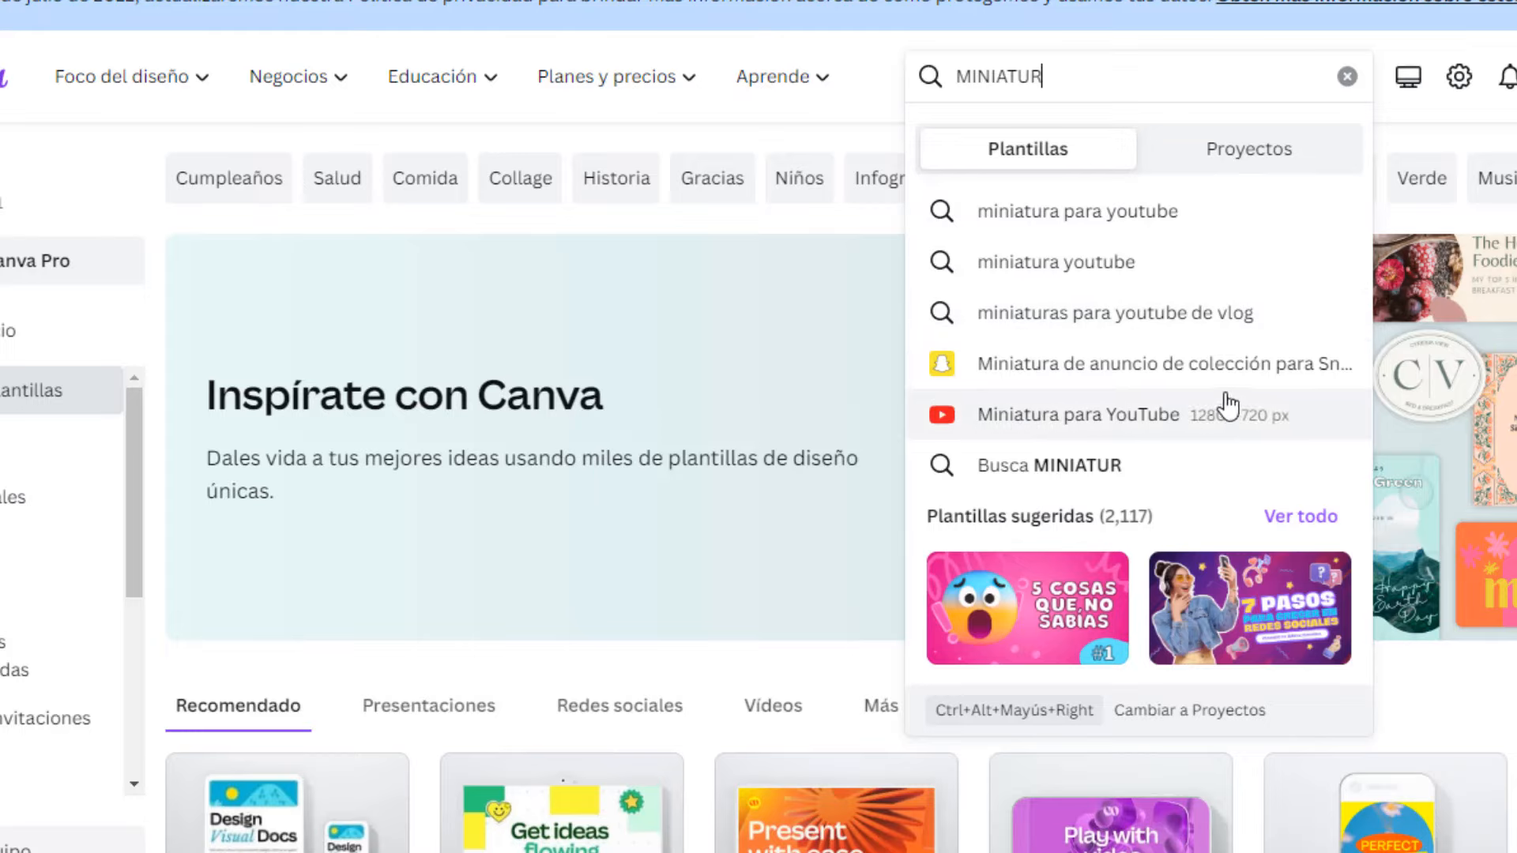
click(1210, 427)
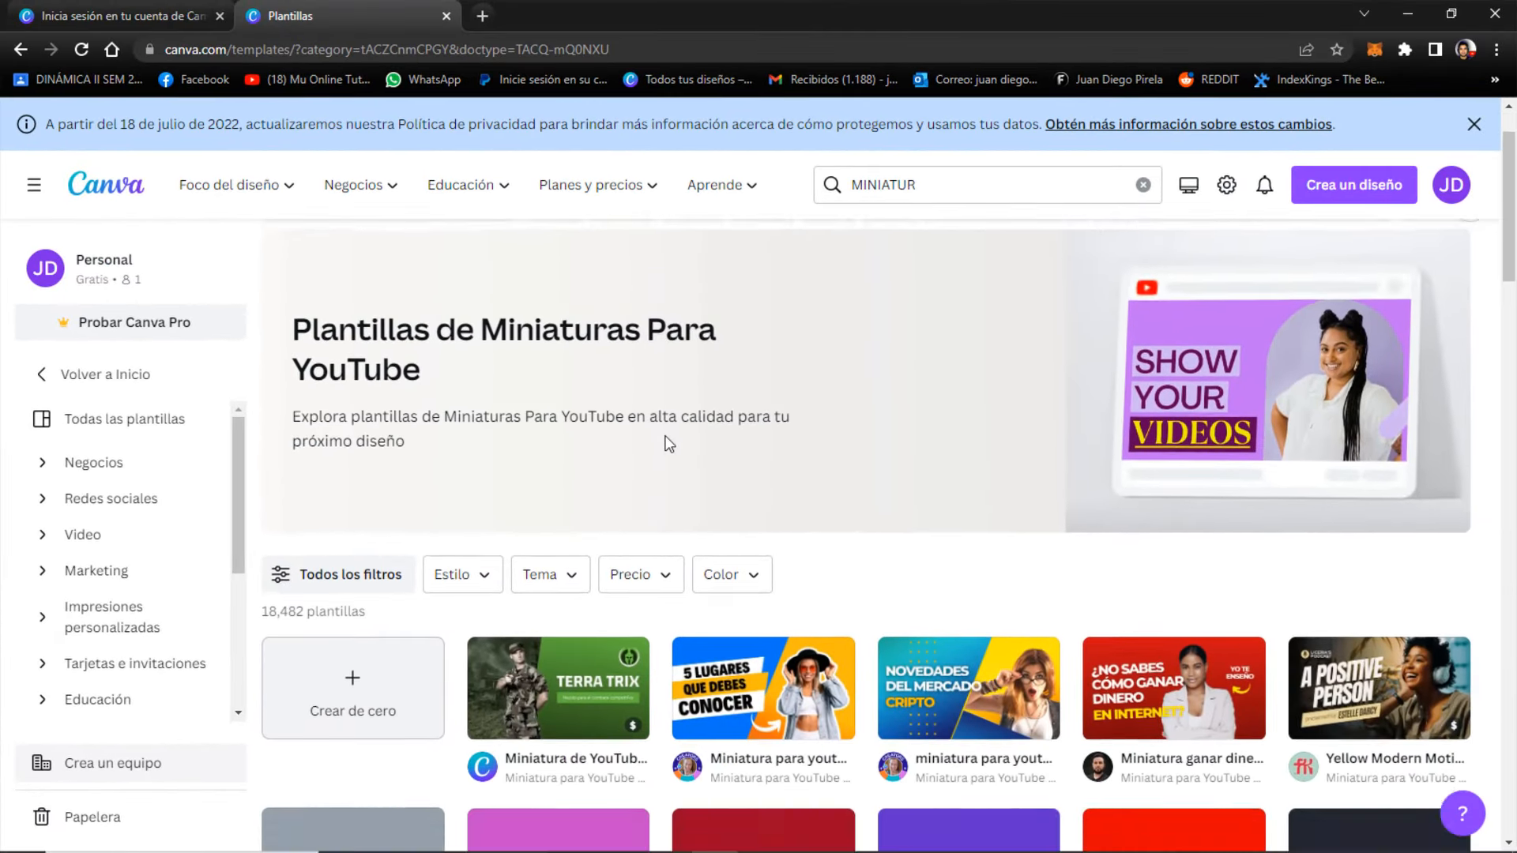
scroll(706, 419, down, 2)
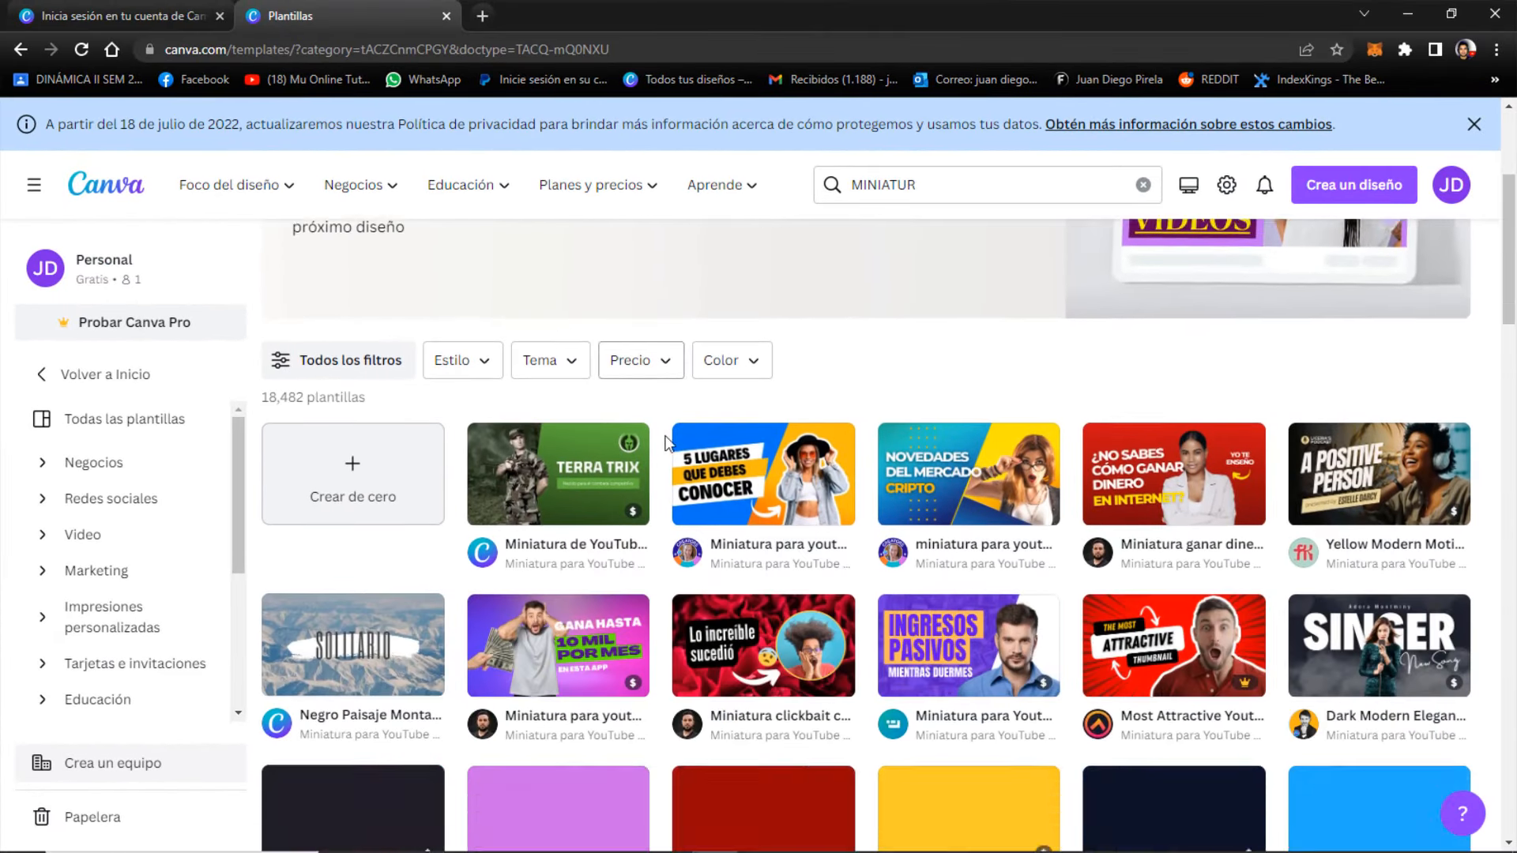
scroll(680, 434, down, 1)
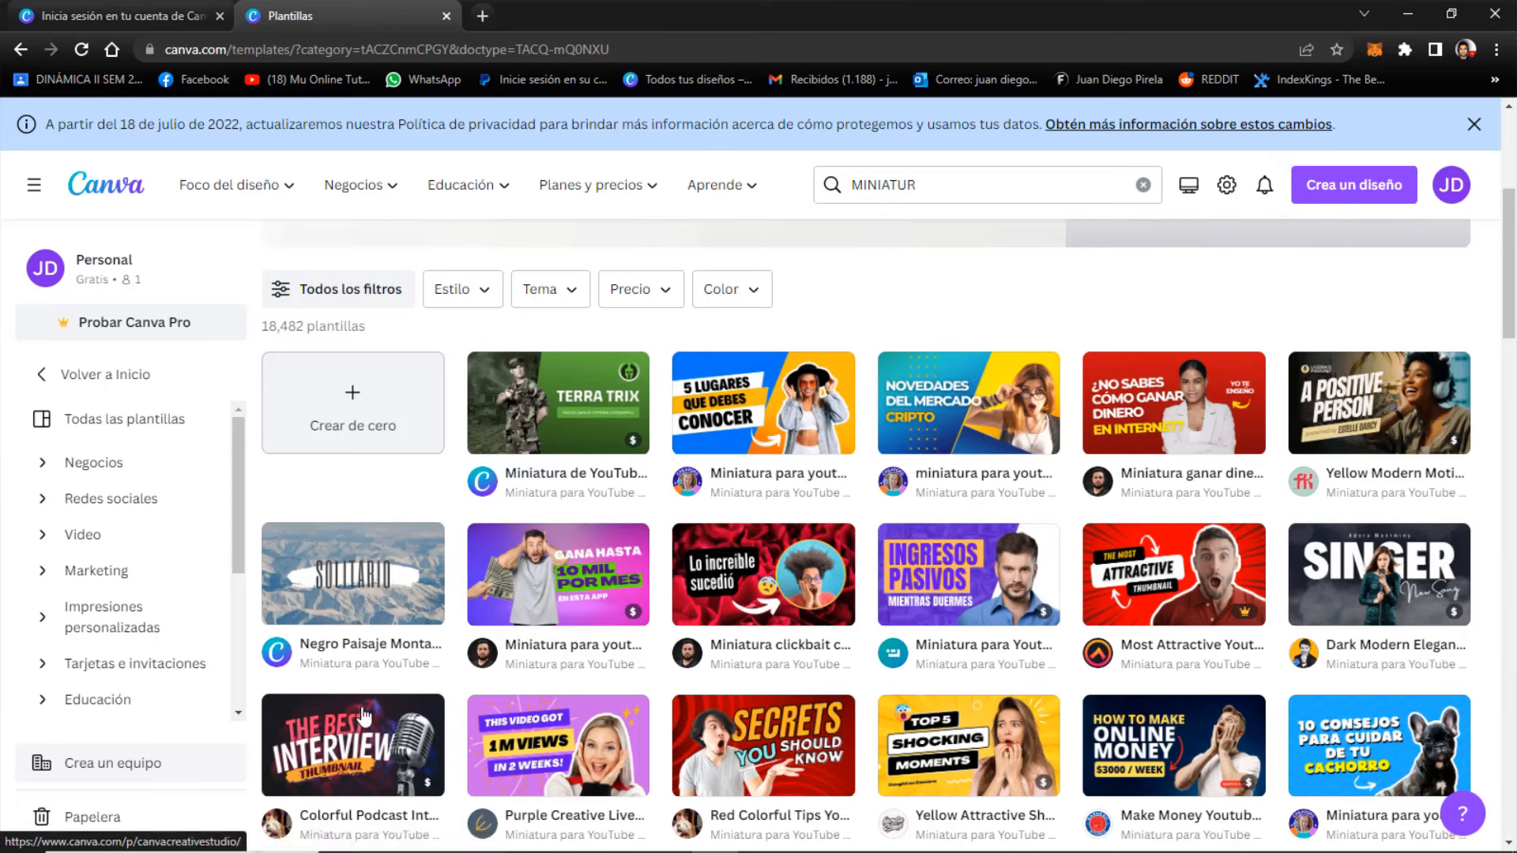
scroll(714, 728, down, 4)
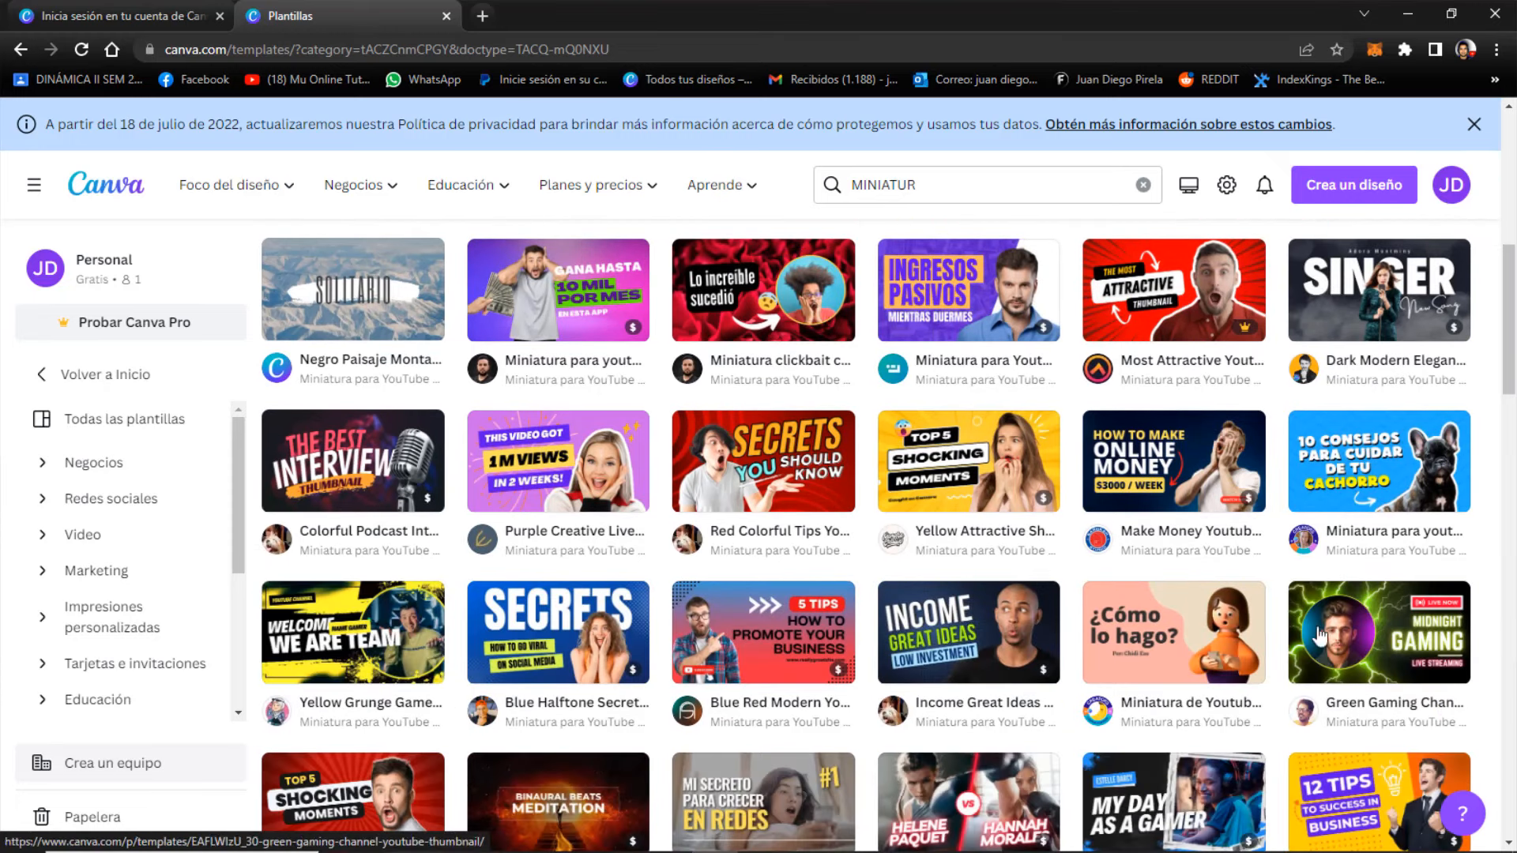
scroll(486, 655, down, 3)
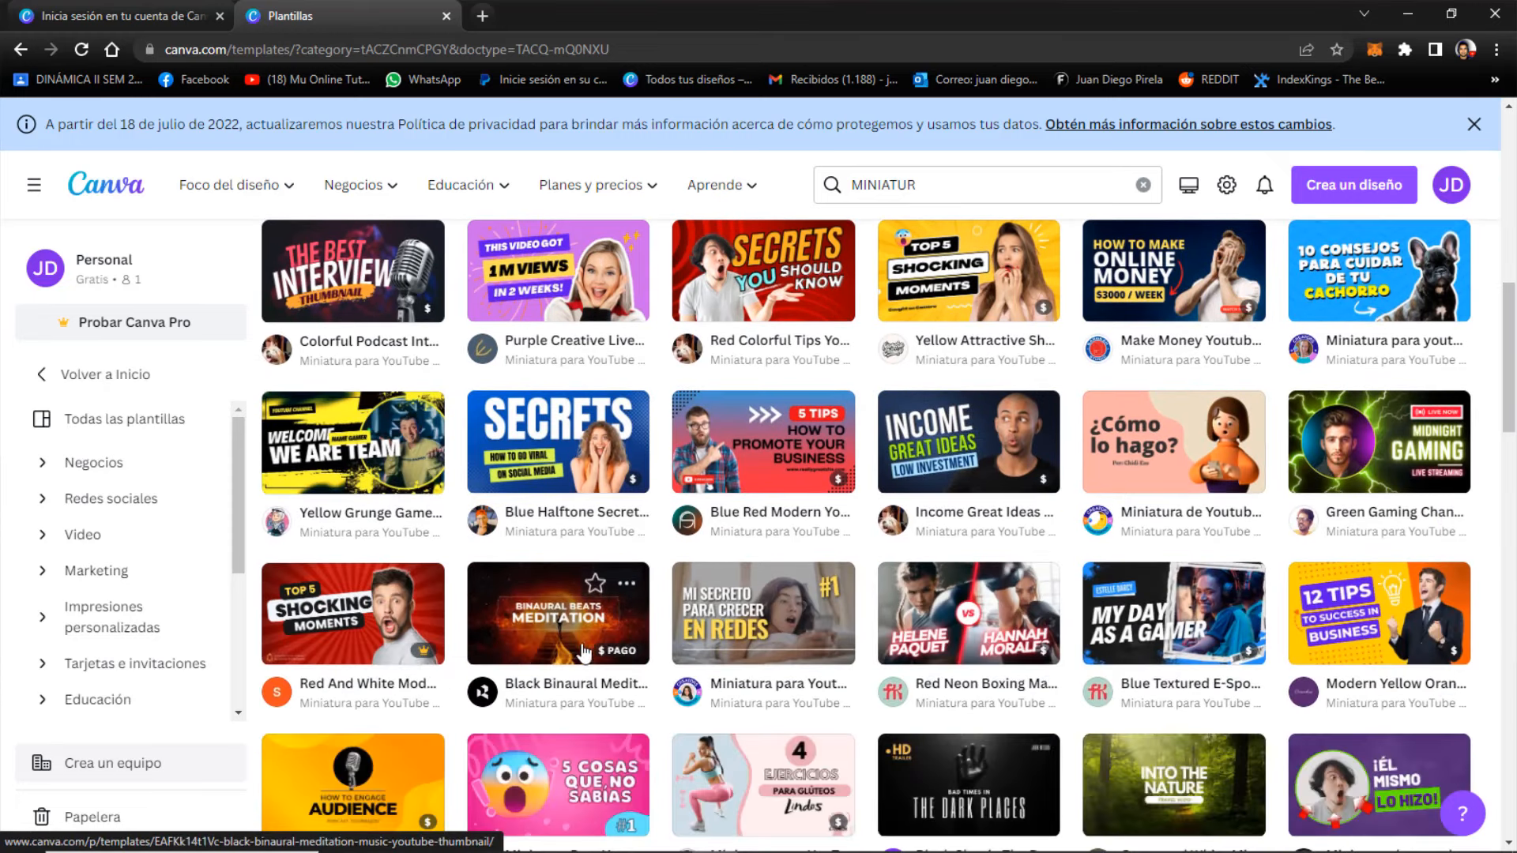
scroll(1059, 525, up, 10)
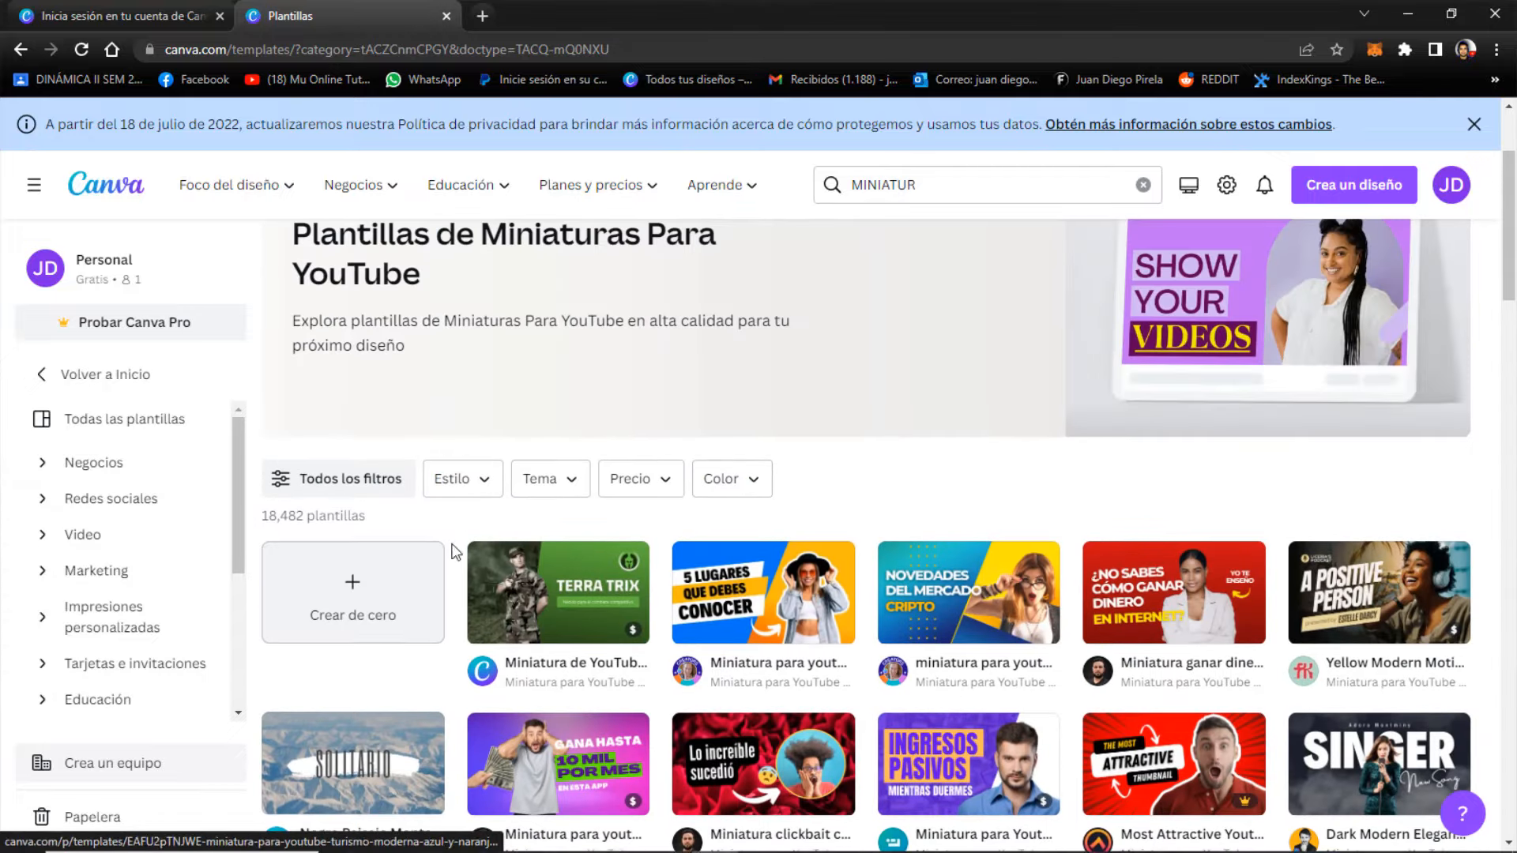
click(359, 613)
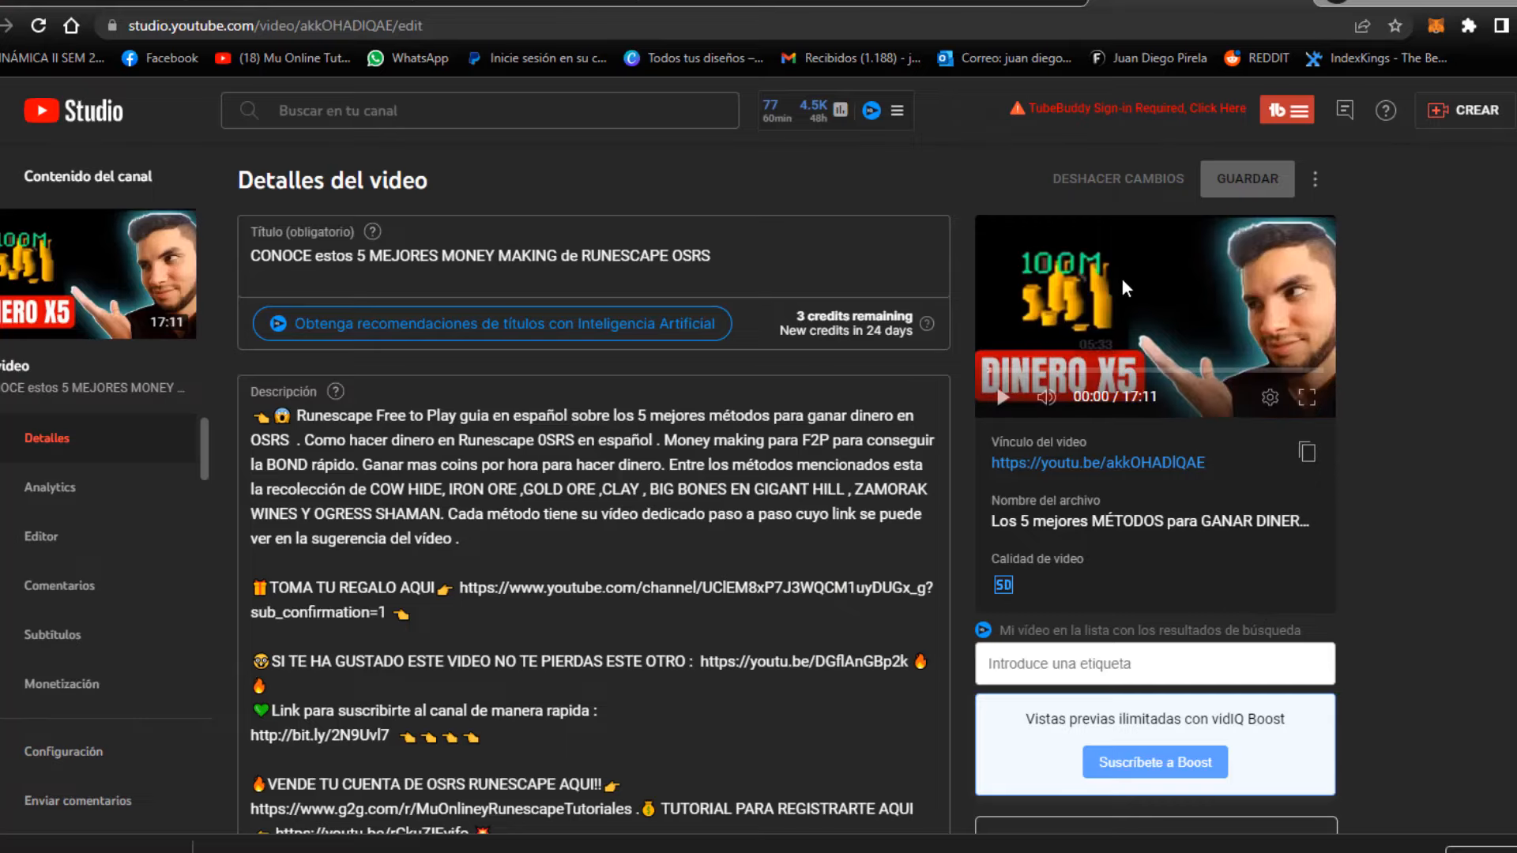
- In YouTube Studio, open the analytics of the RuneScape money-making video and of the best RuneScape YouTubers video
click(62, 504)
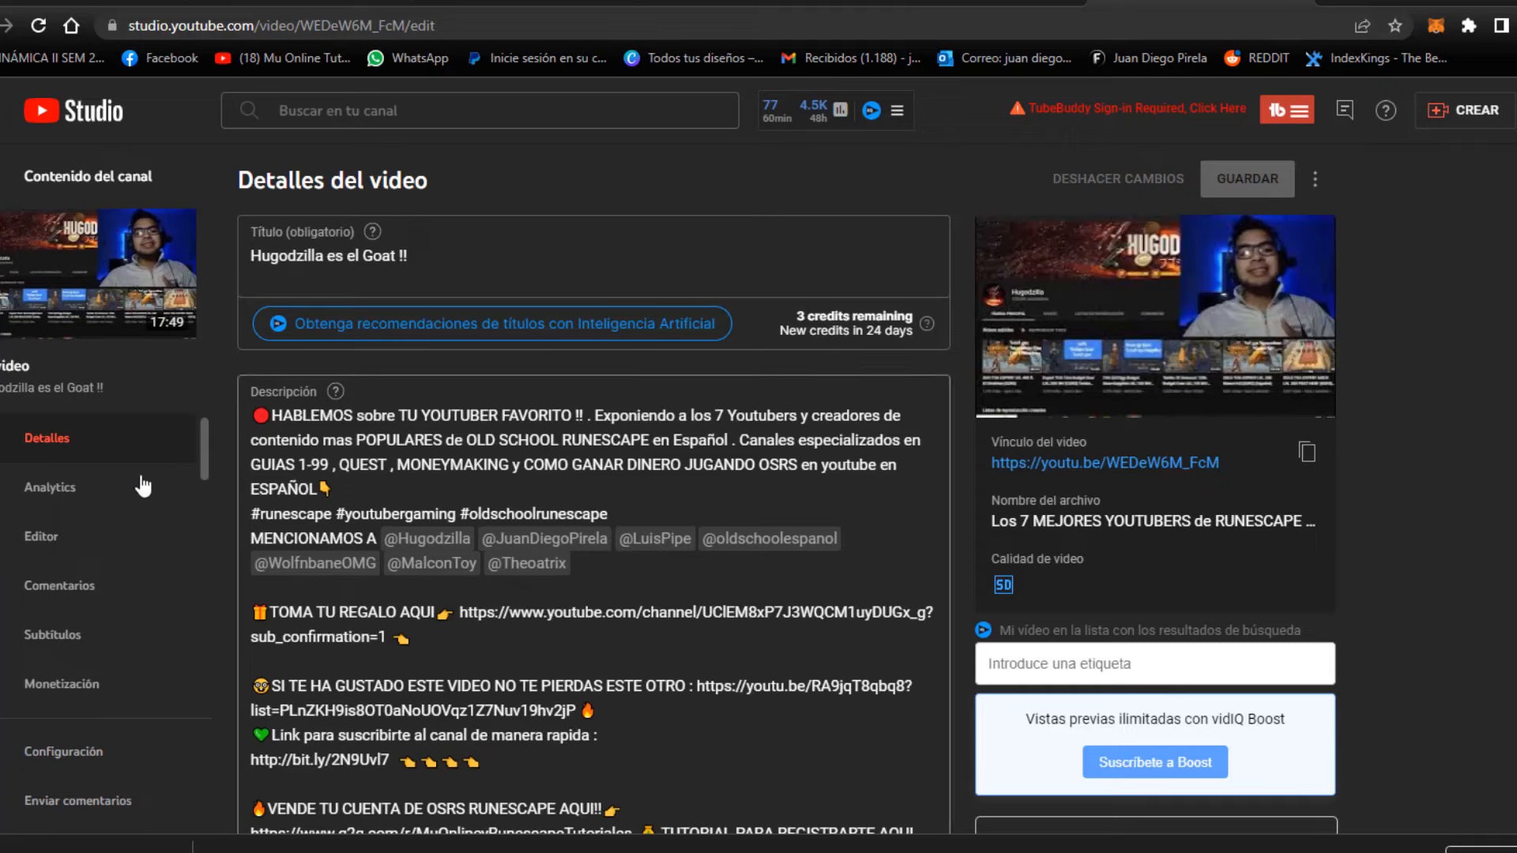
click(48, 487)
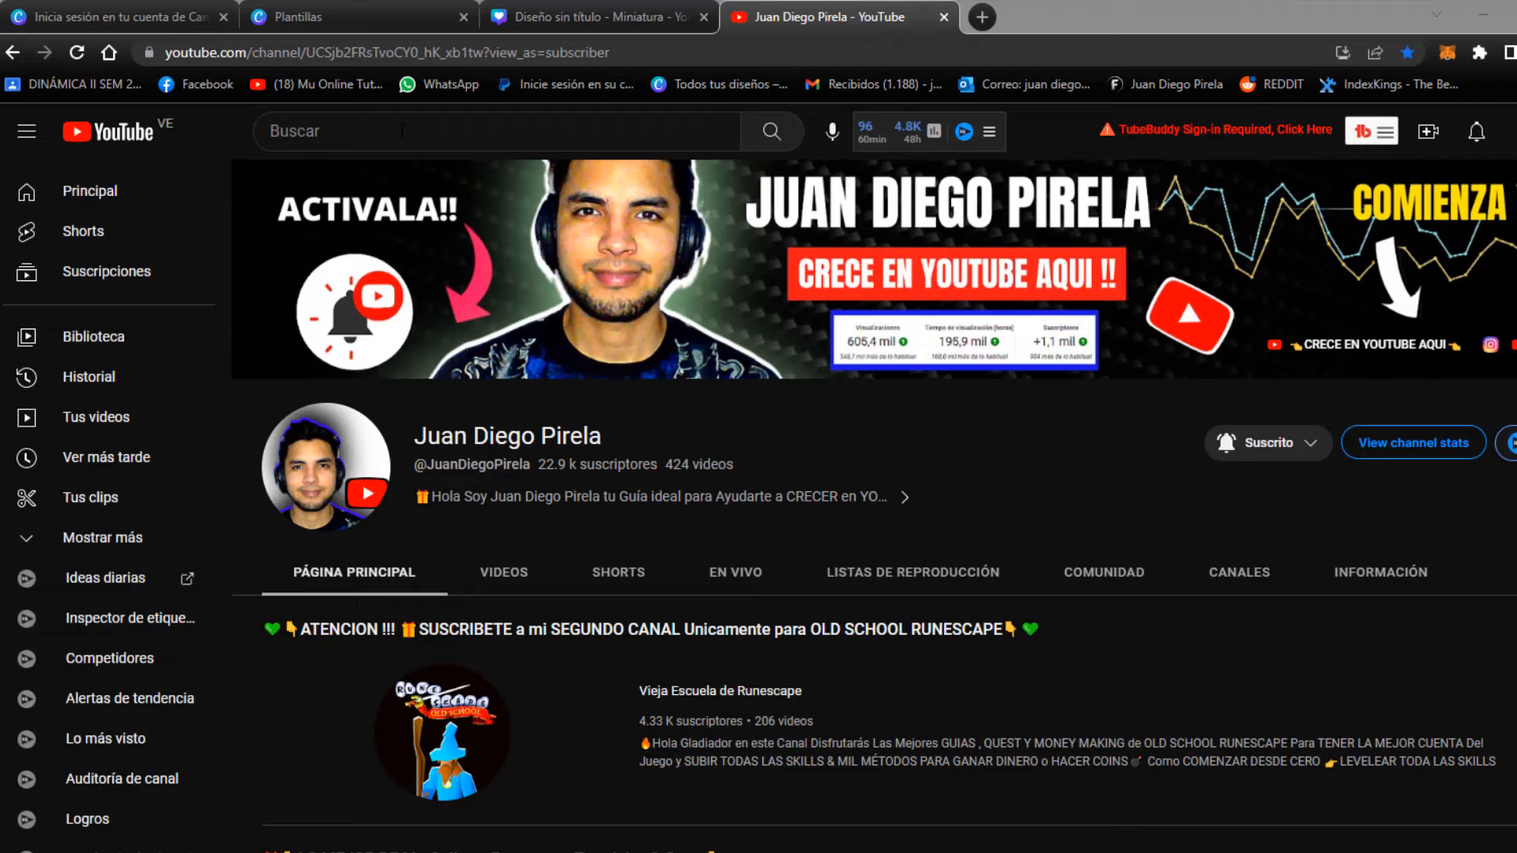
- Search YouTube for "mejor iphone" and examine the thumbnails of the resulting videos
click(401, 131)
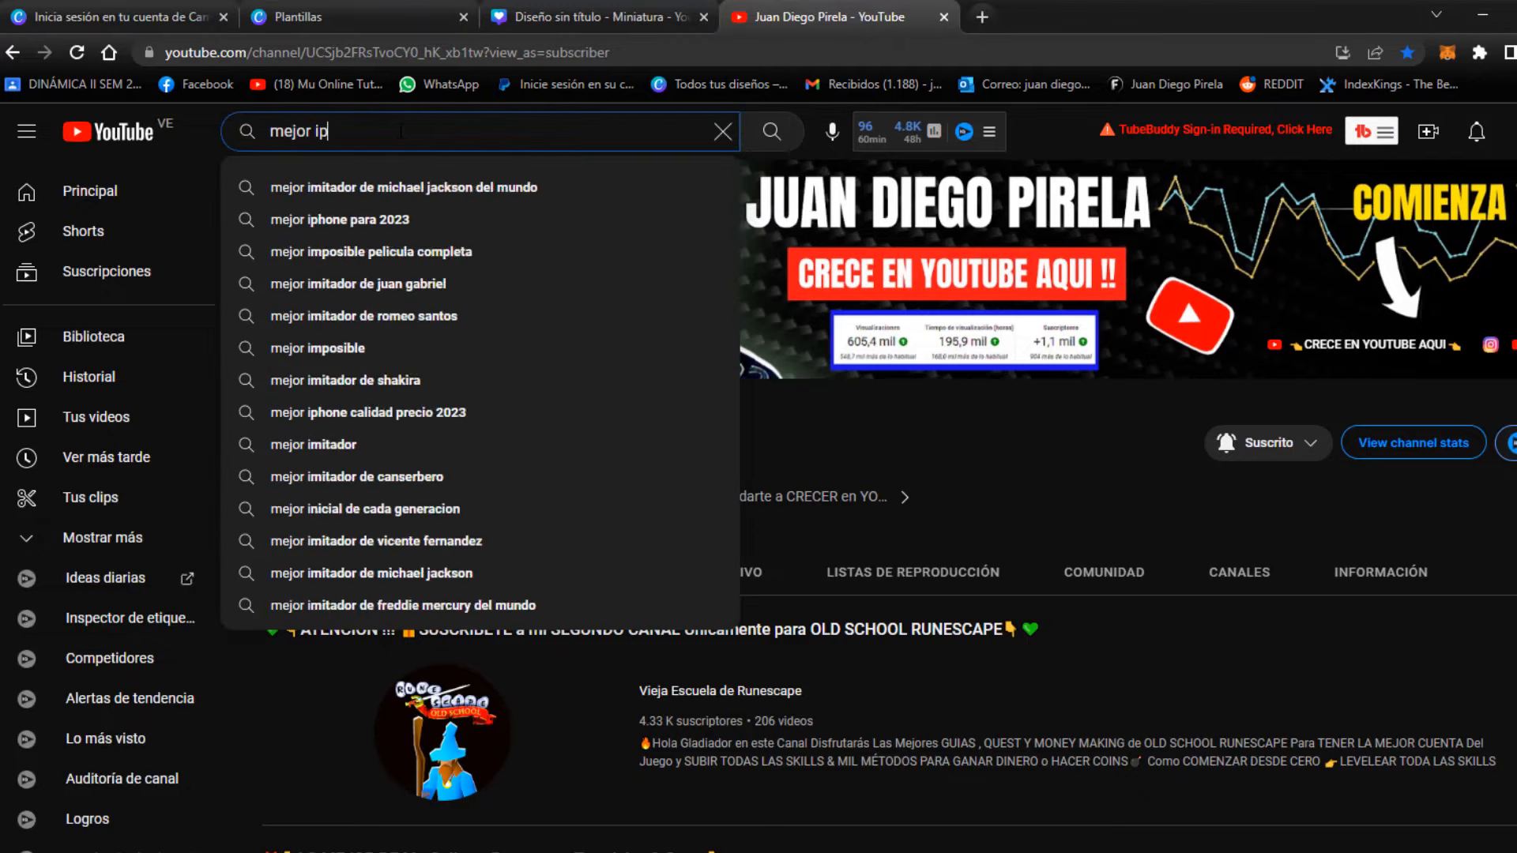
text(mejor iphone)
key(Return)
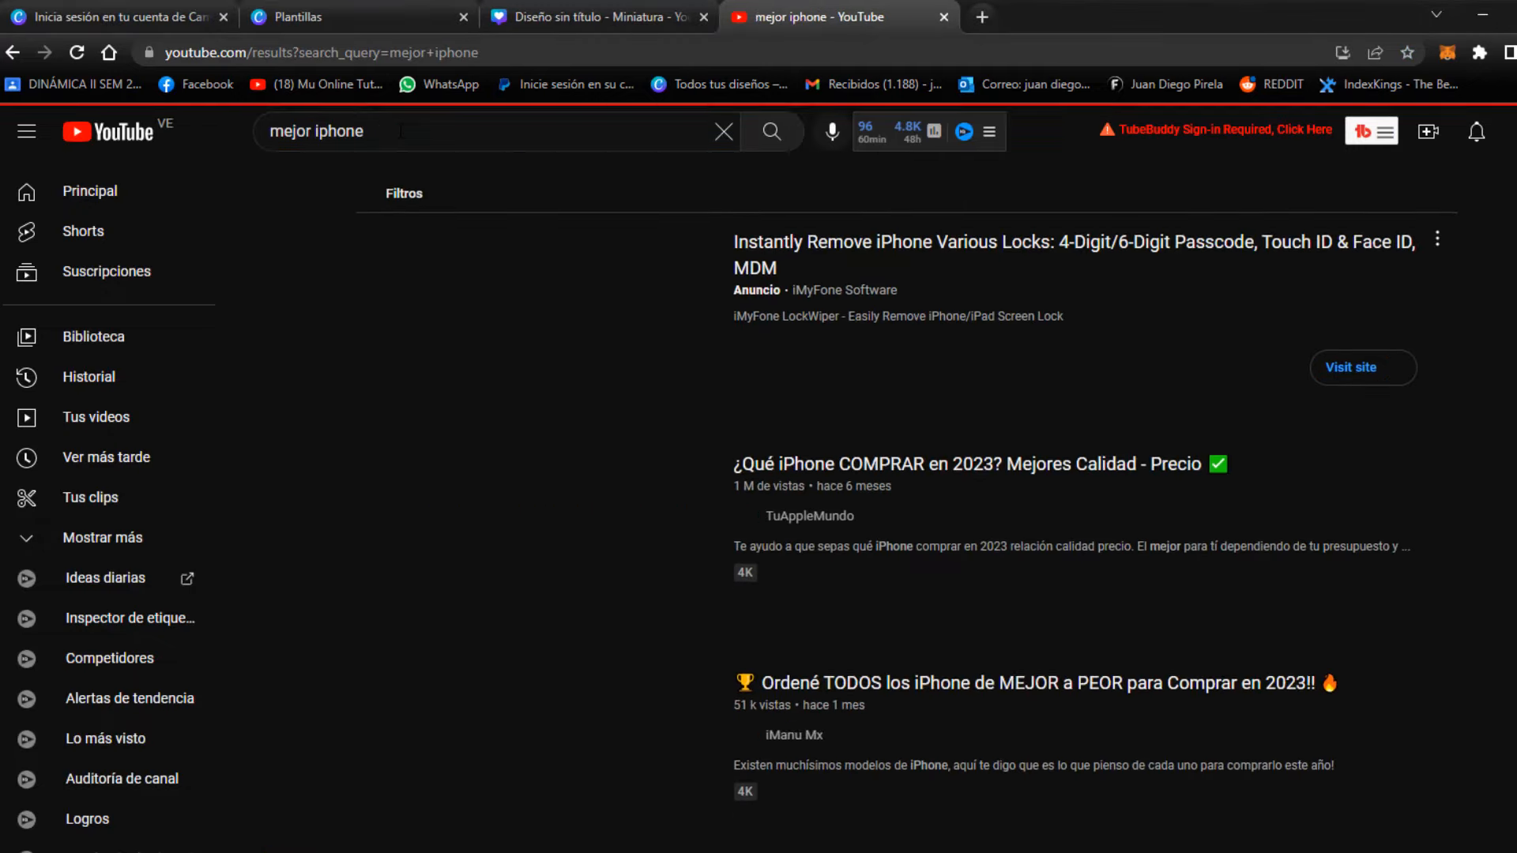
scroll(385, 478, down, 10)
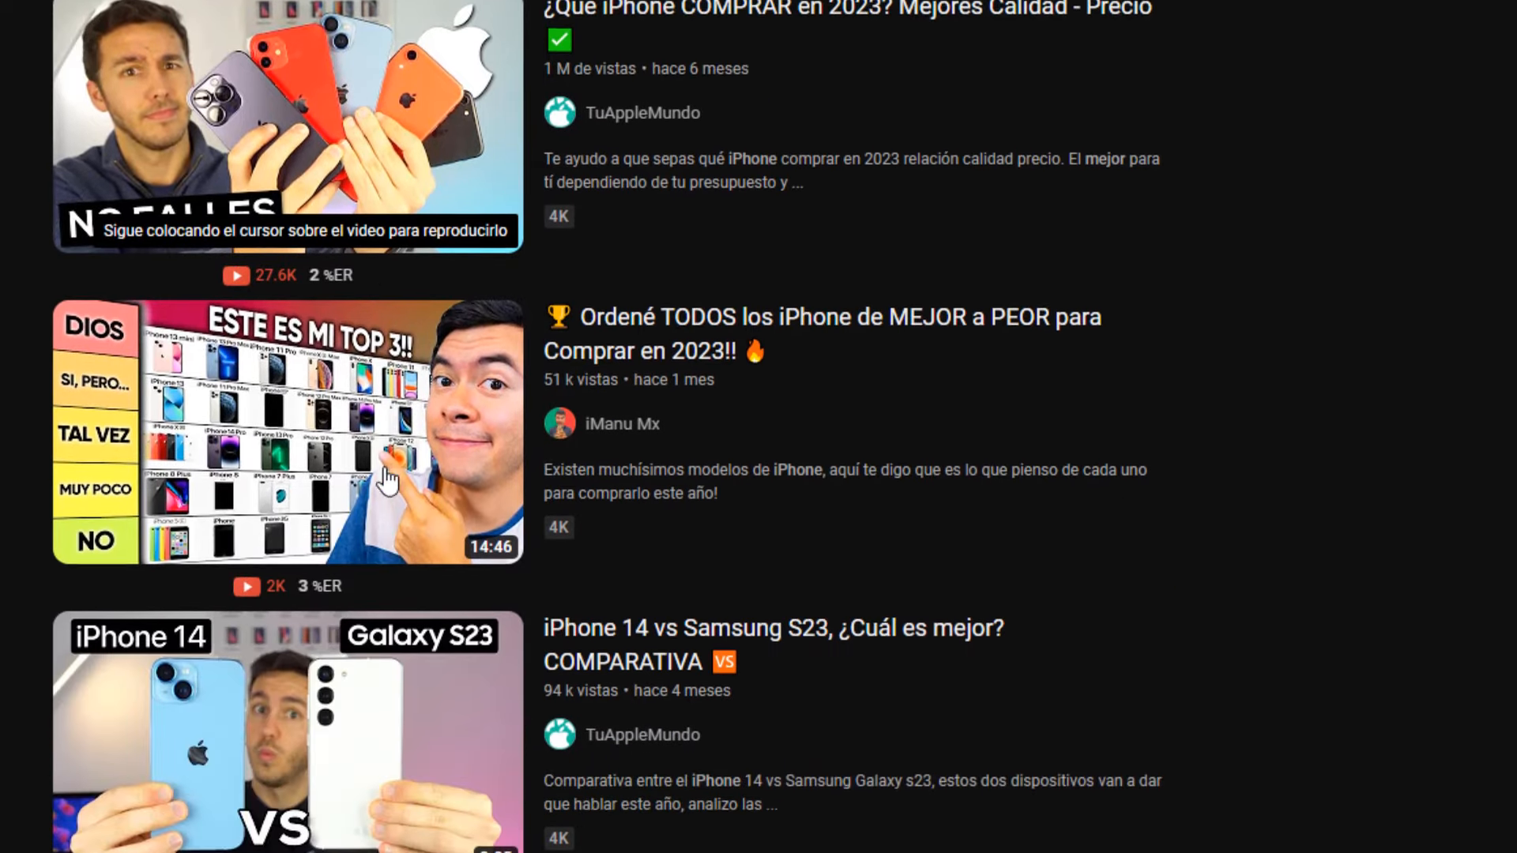
scroll(384, 469, up, 15)
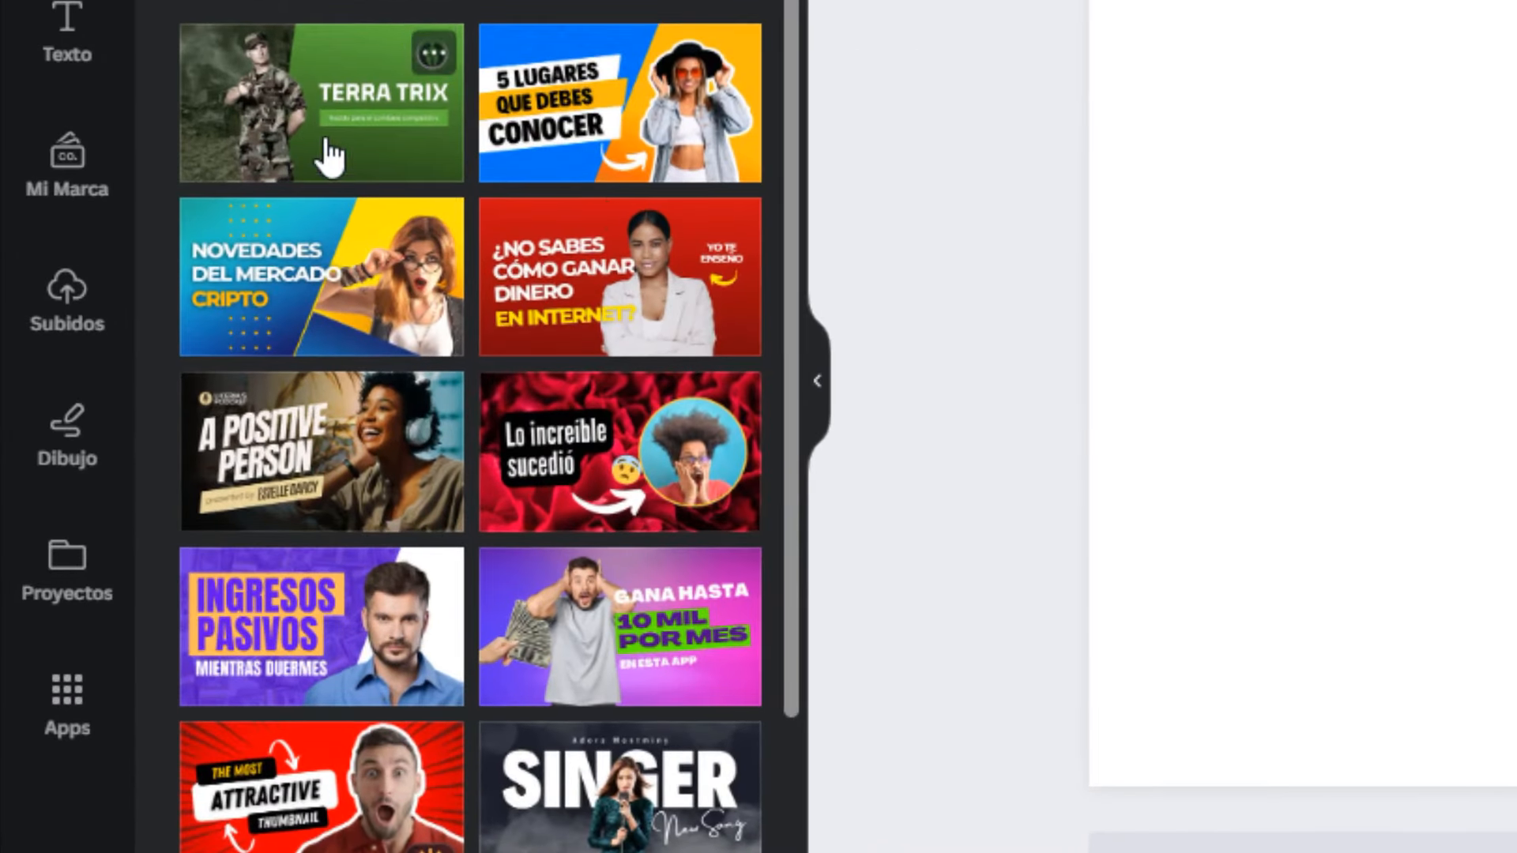
- Switch to Canva and examine the ready-made YouTube thumbnail templates and the recent thumbnail designs on the home page
scroll(598, 320, down, 7)
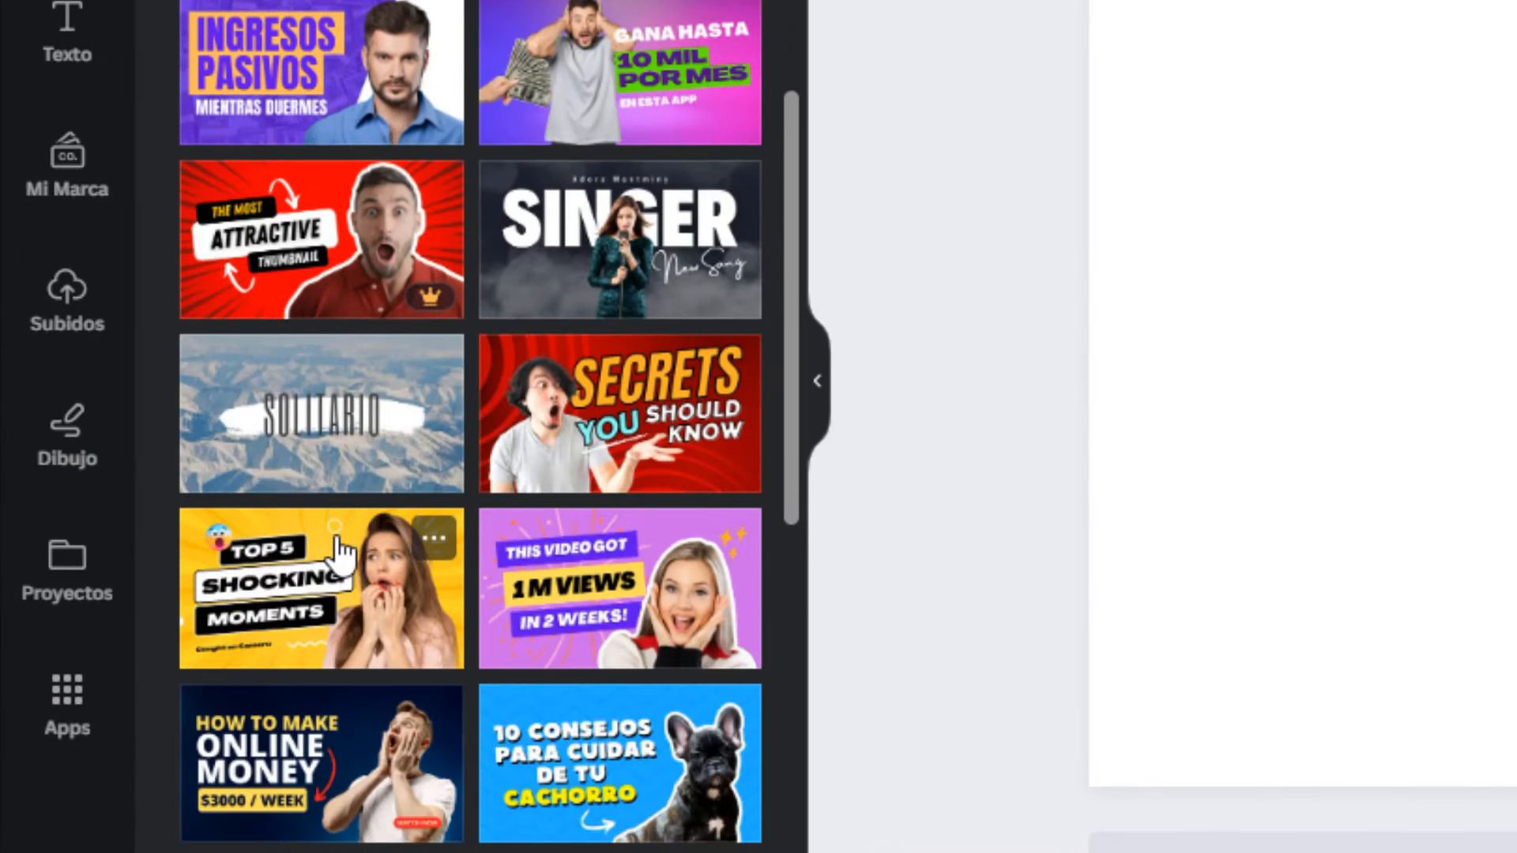
scroll(393, 553, down, 7)
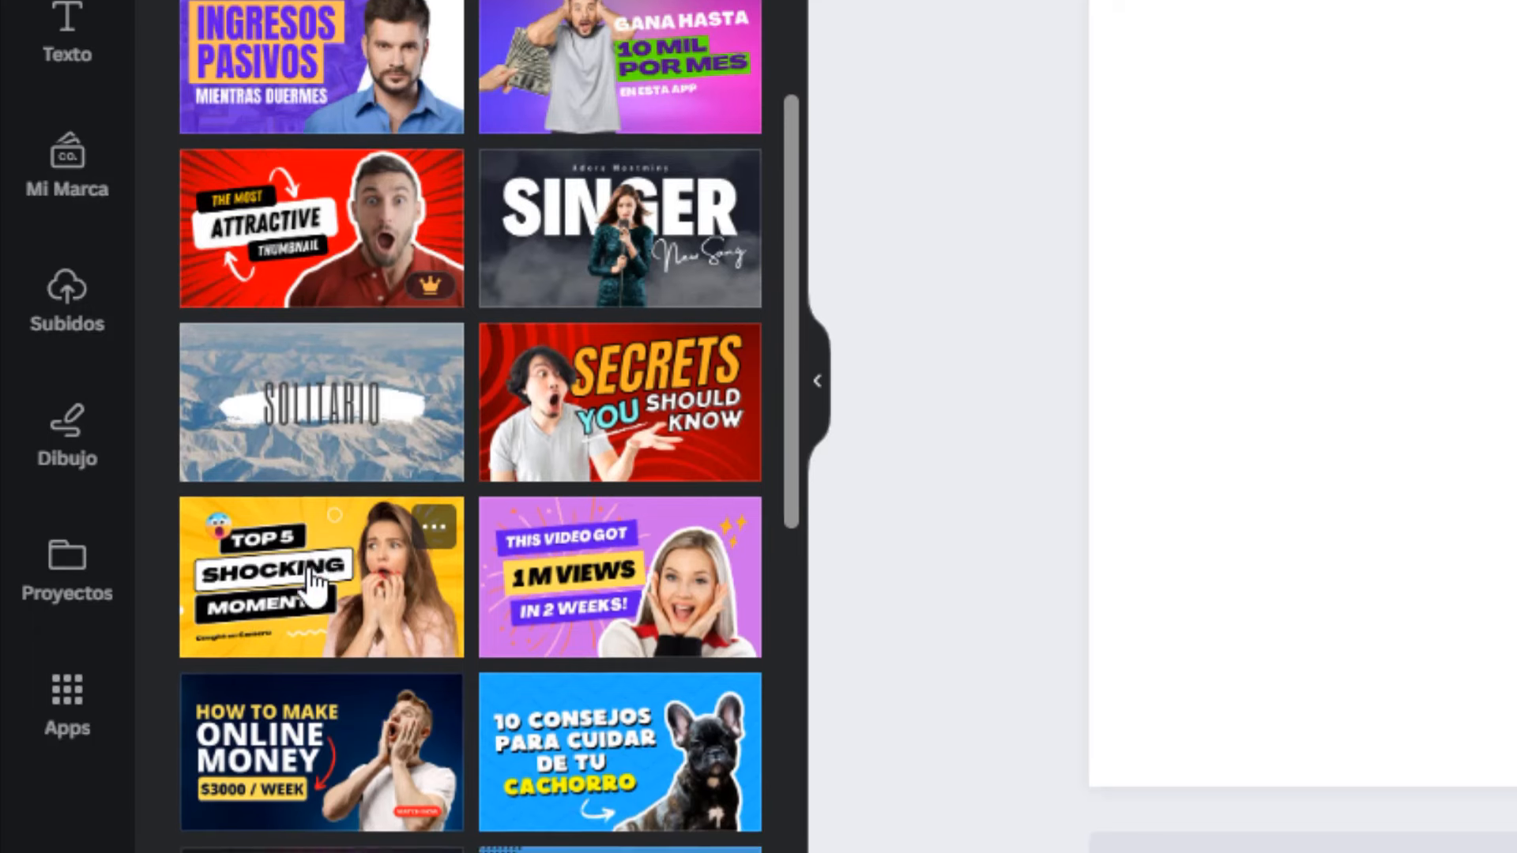
scroll(598, 668, down, 9)
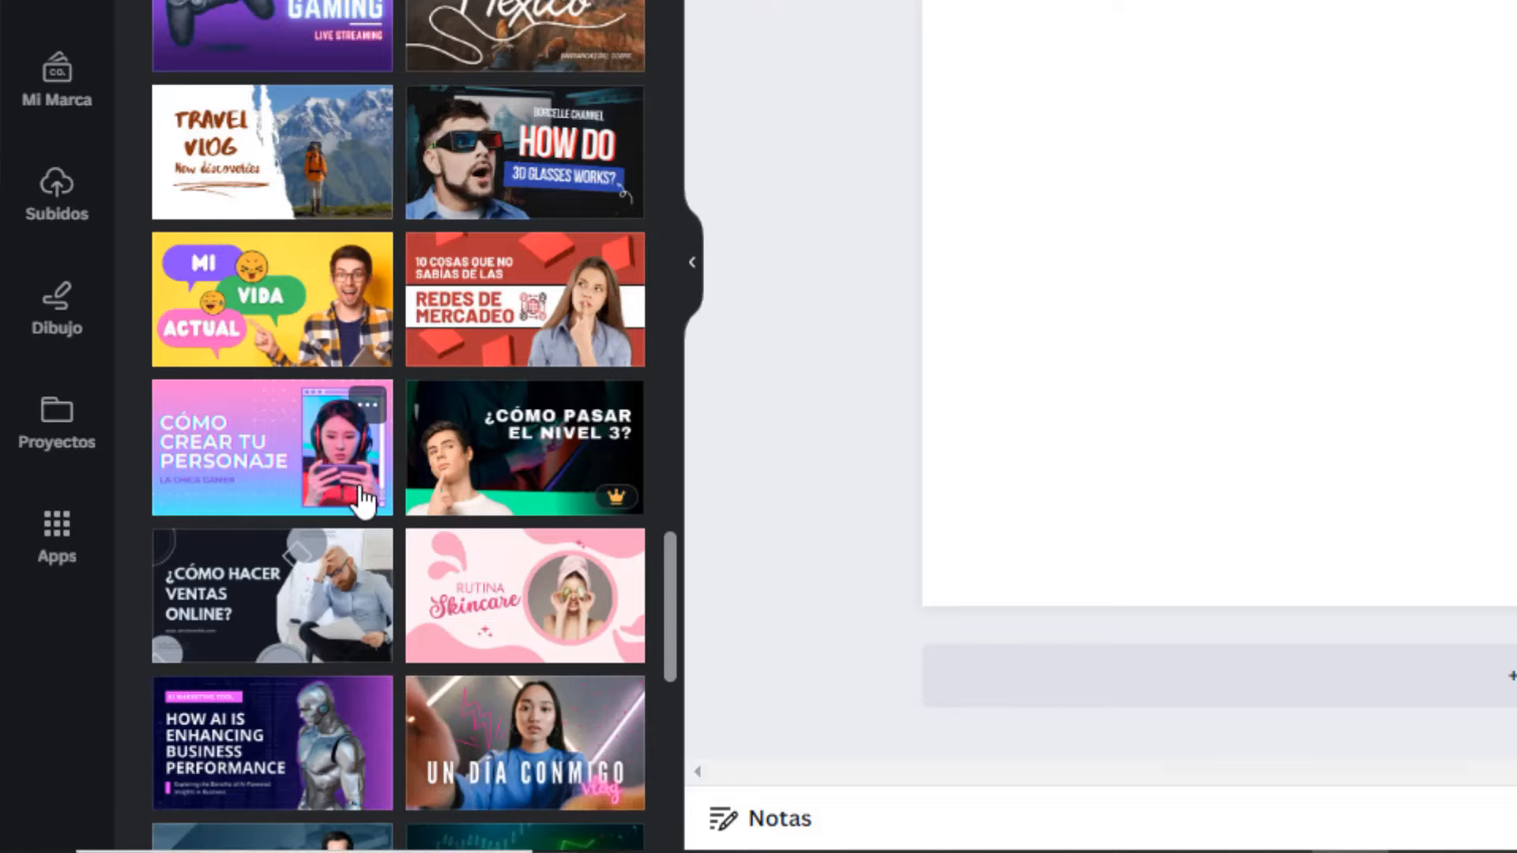
scroll(263, 253, down, 6)
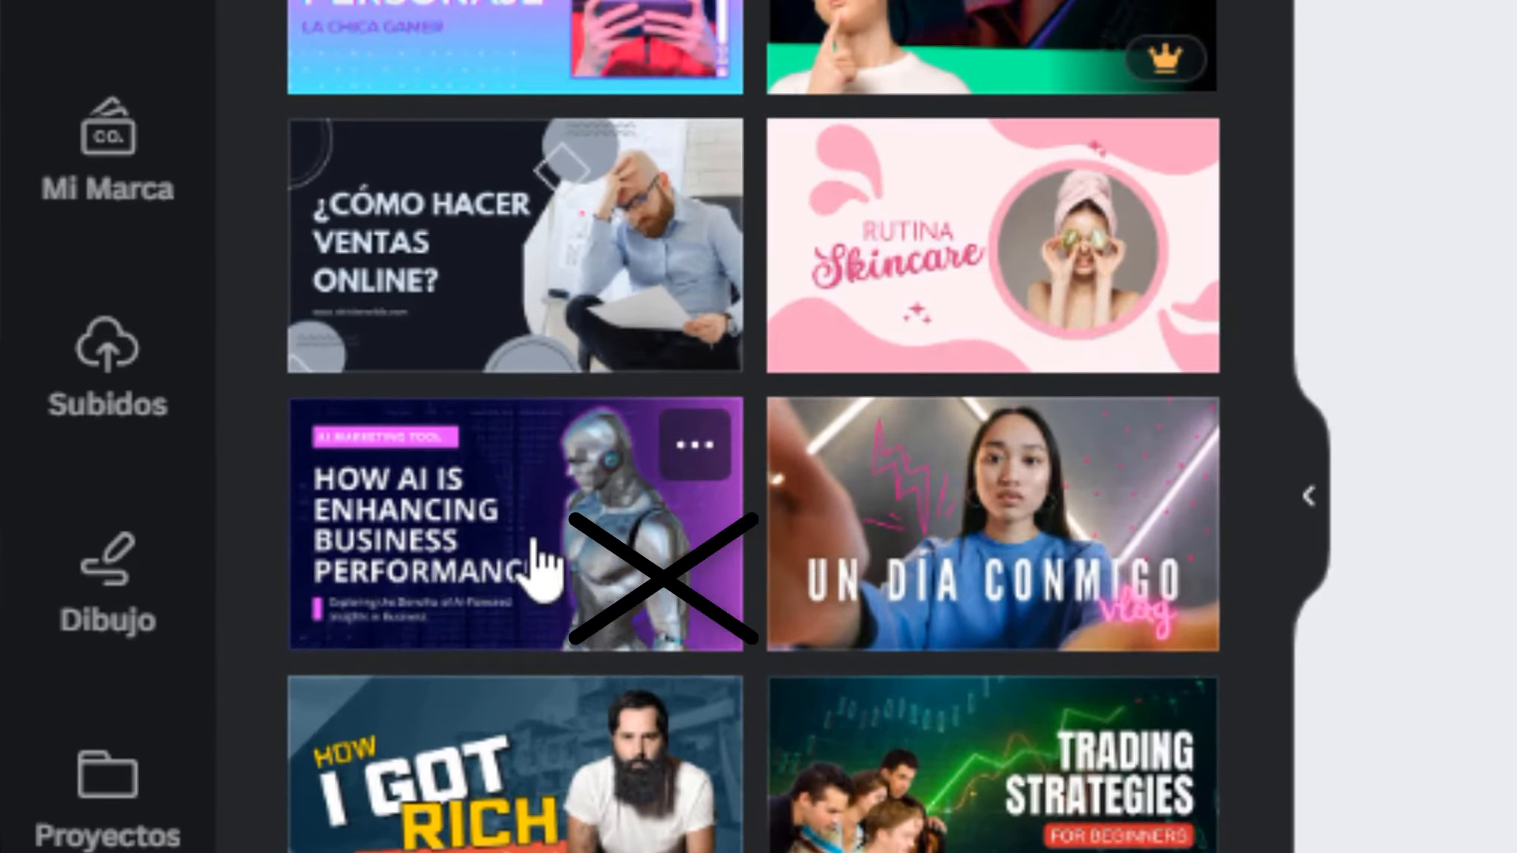
scroll(543, 569, down, 10)
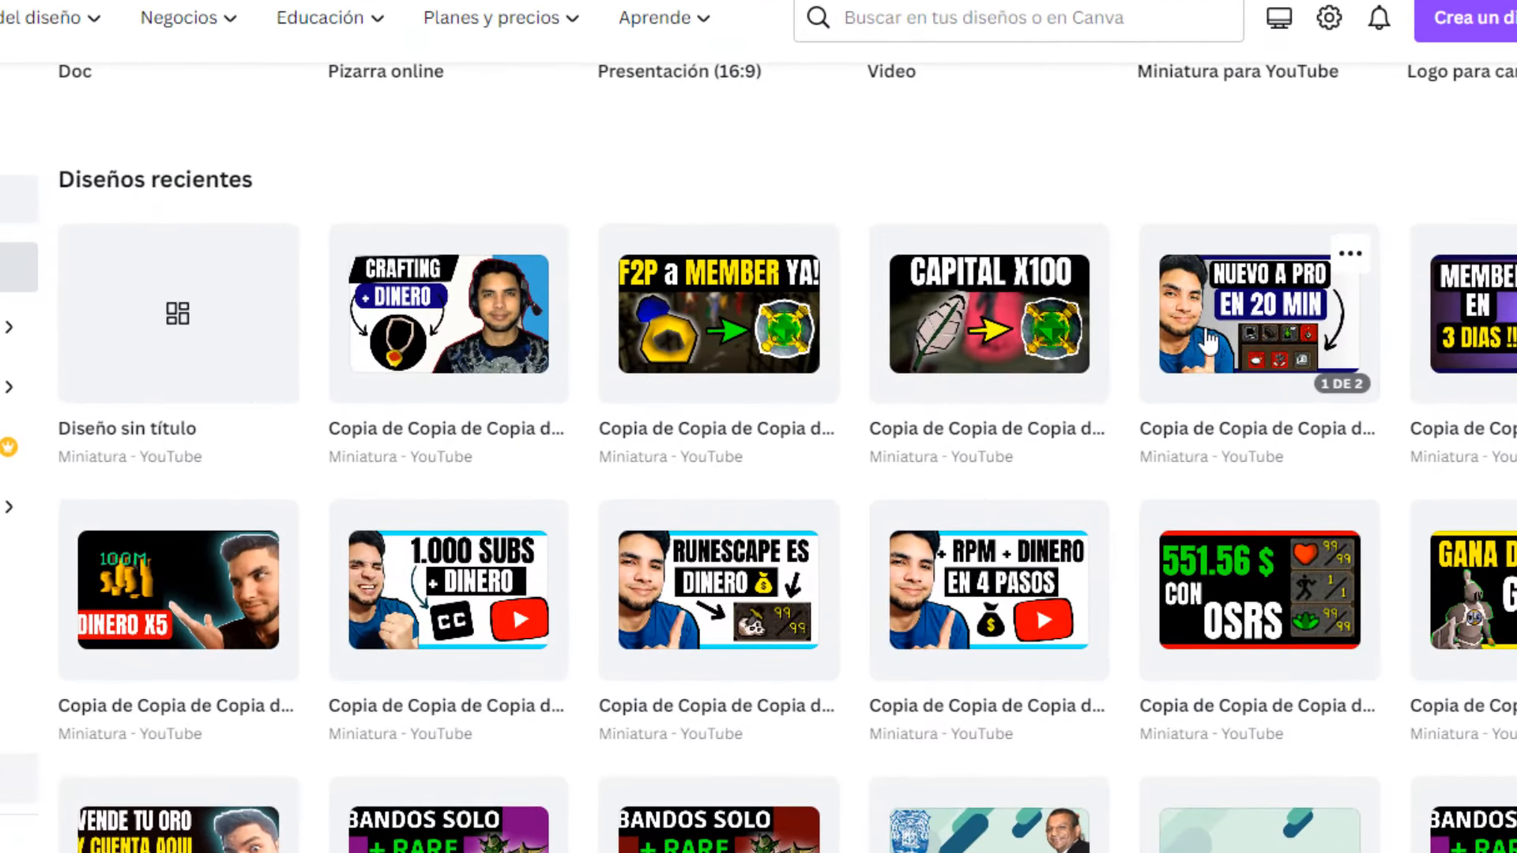
scroll(1103, 490, down, 3)
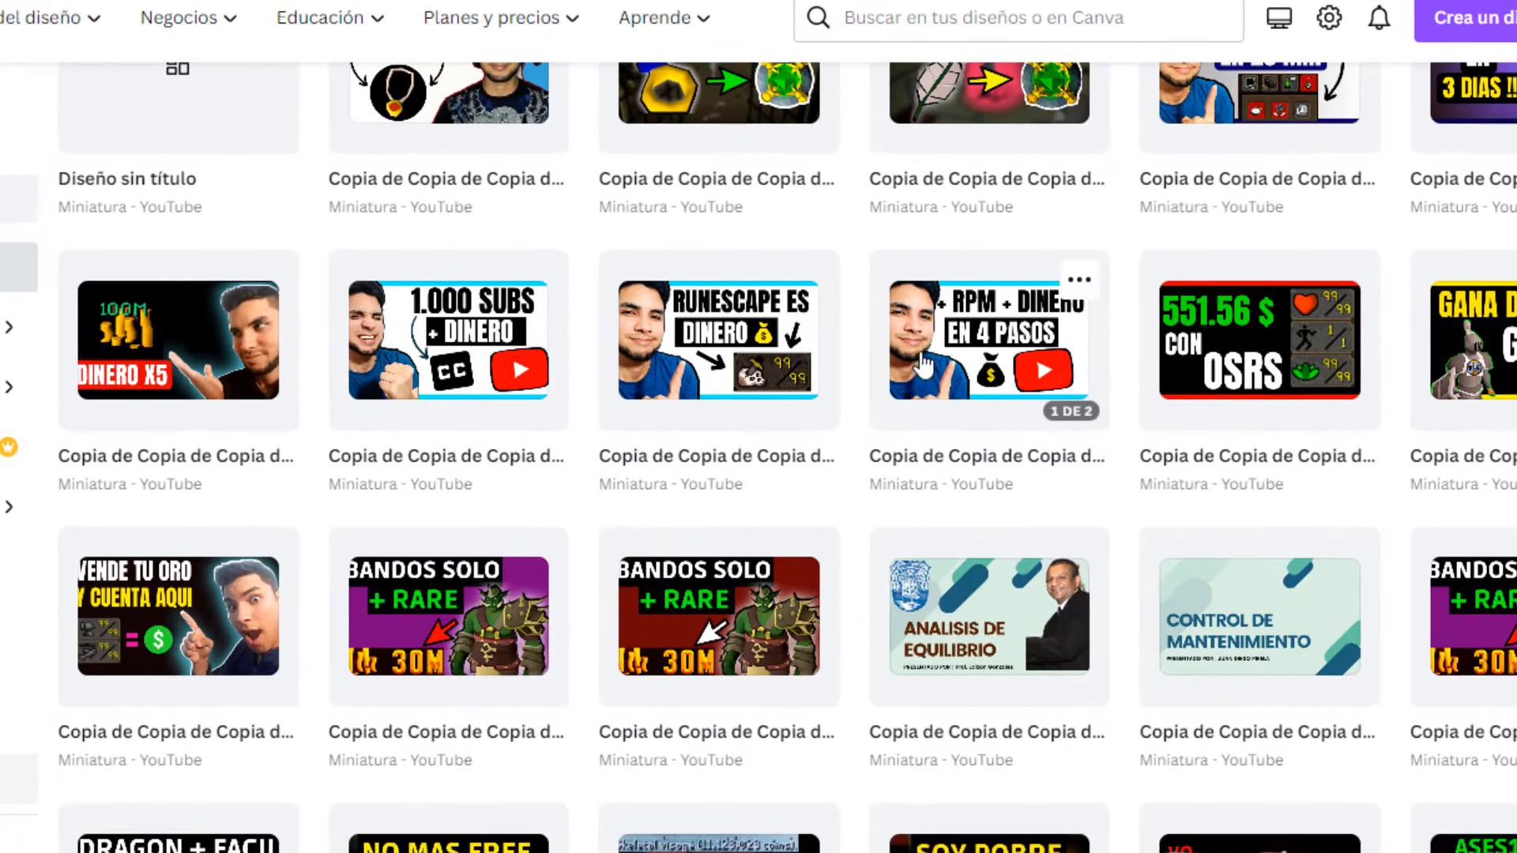
scroll(869, 300, down, 2)
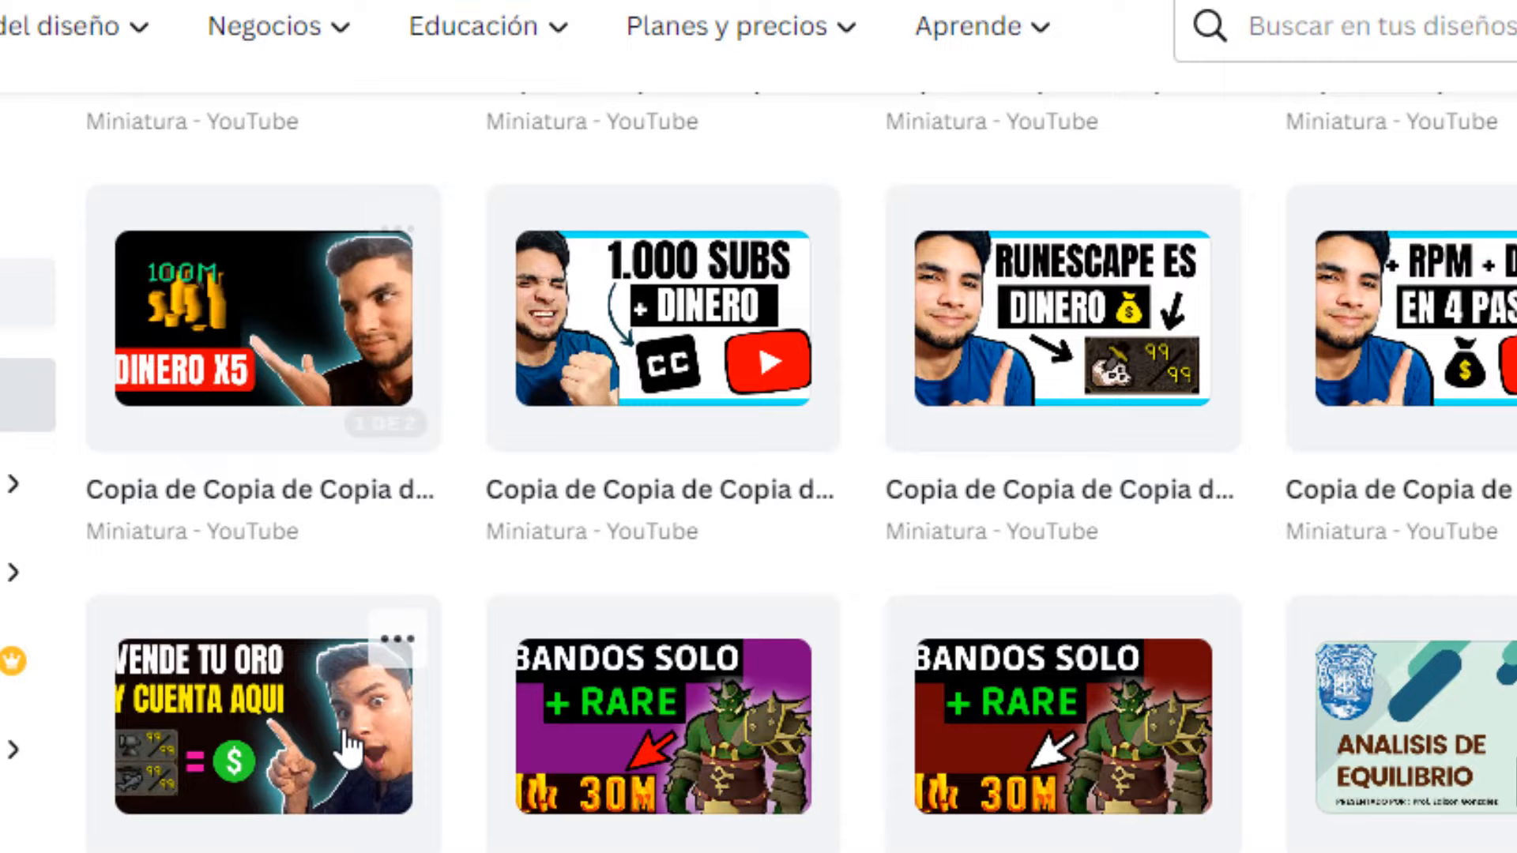
scroll(205, 443, down, 2)
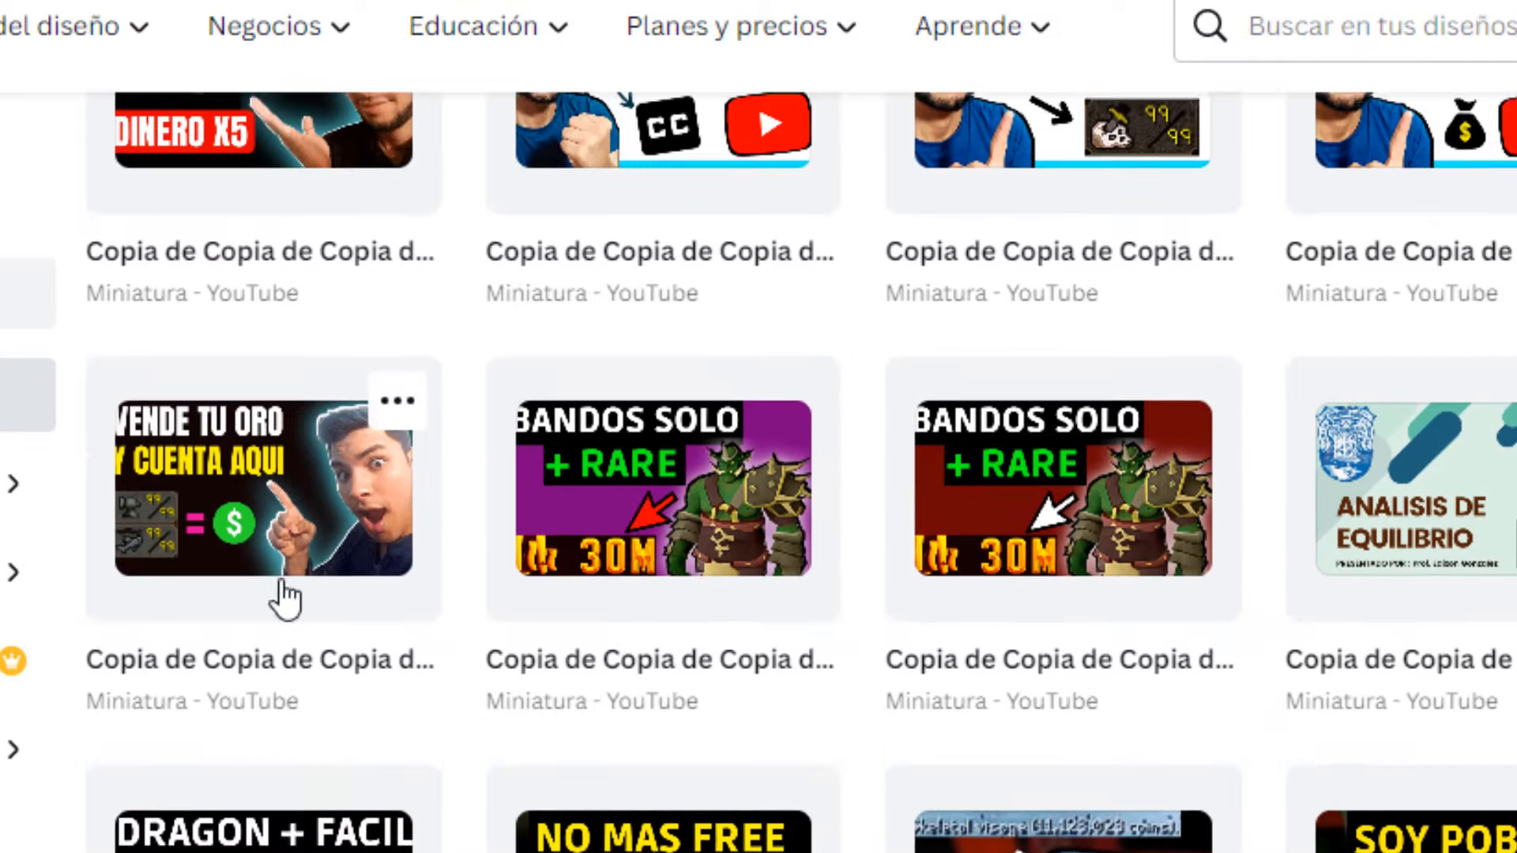
scroll(285, 601, down, 1)
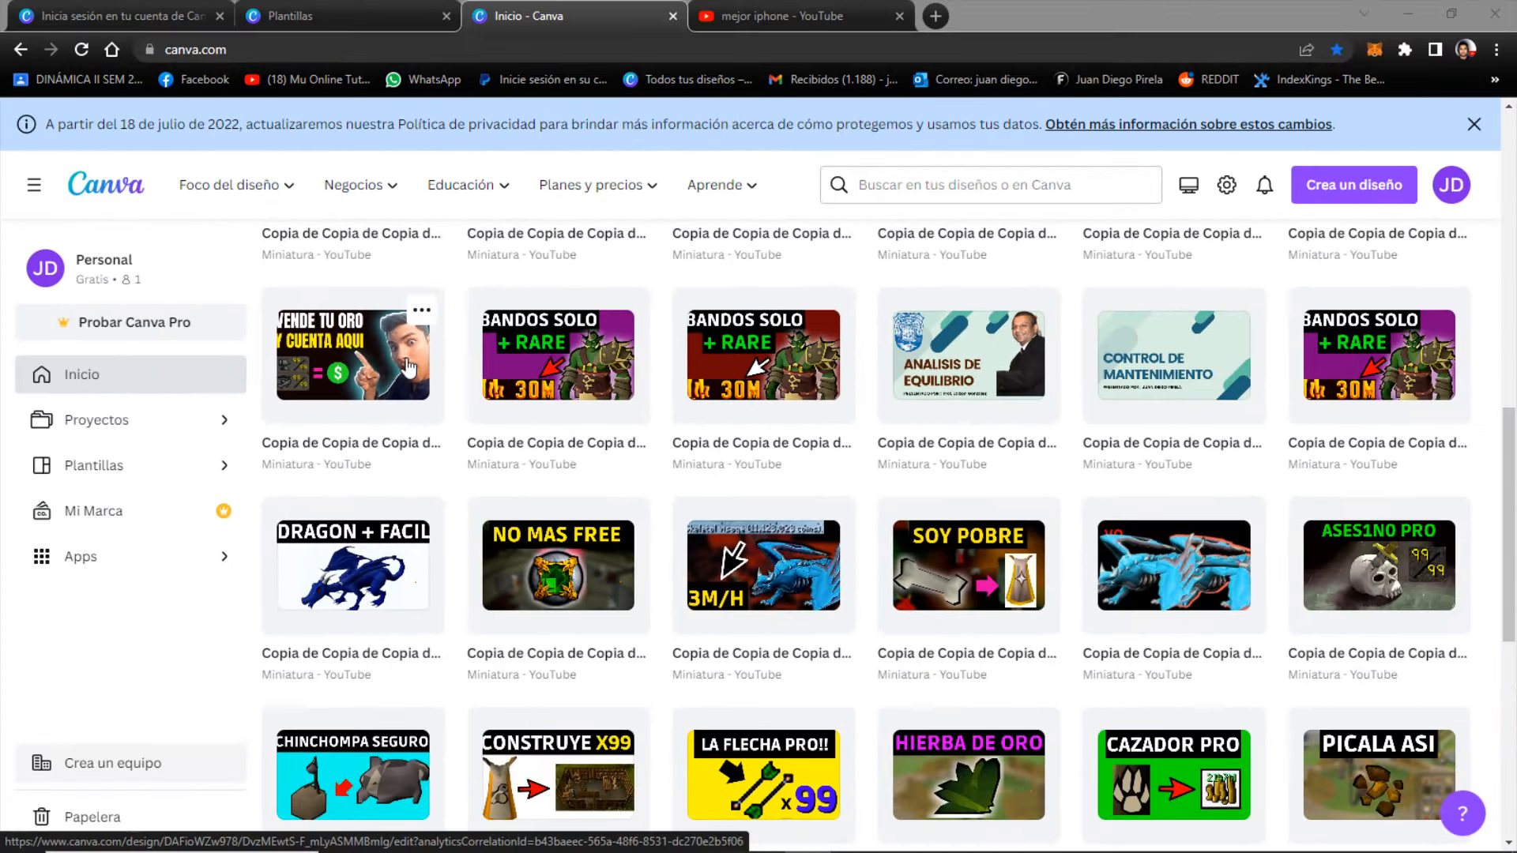
- Add the image WIN_20220901_19_59_37_Pro-removebg-preview from the YOUTUBE SUSCRIBETE folder to the blank thumbnail design
mouse_move(780, 816)
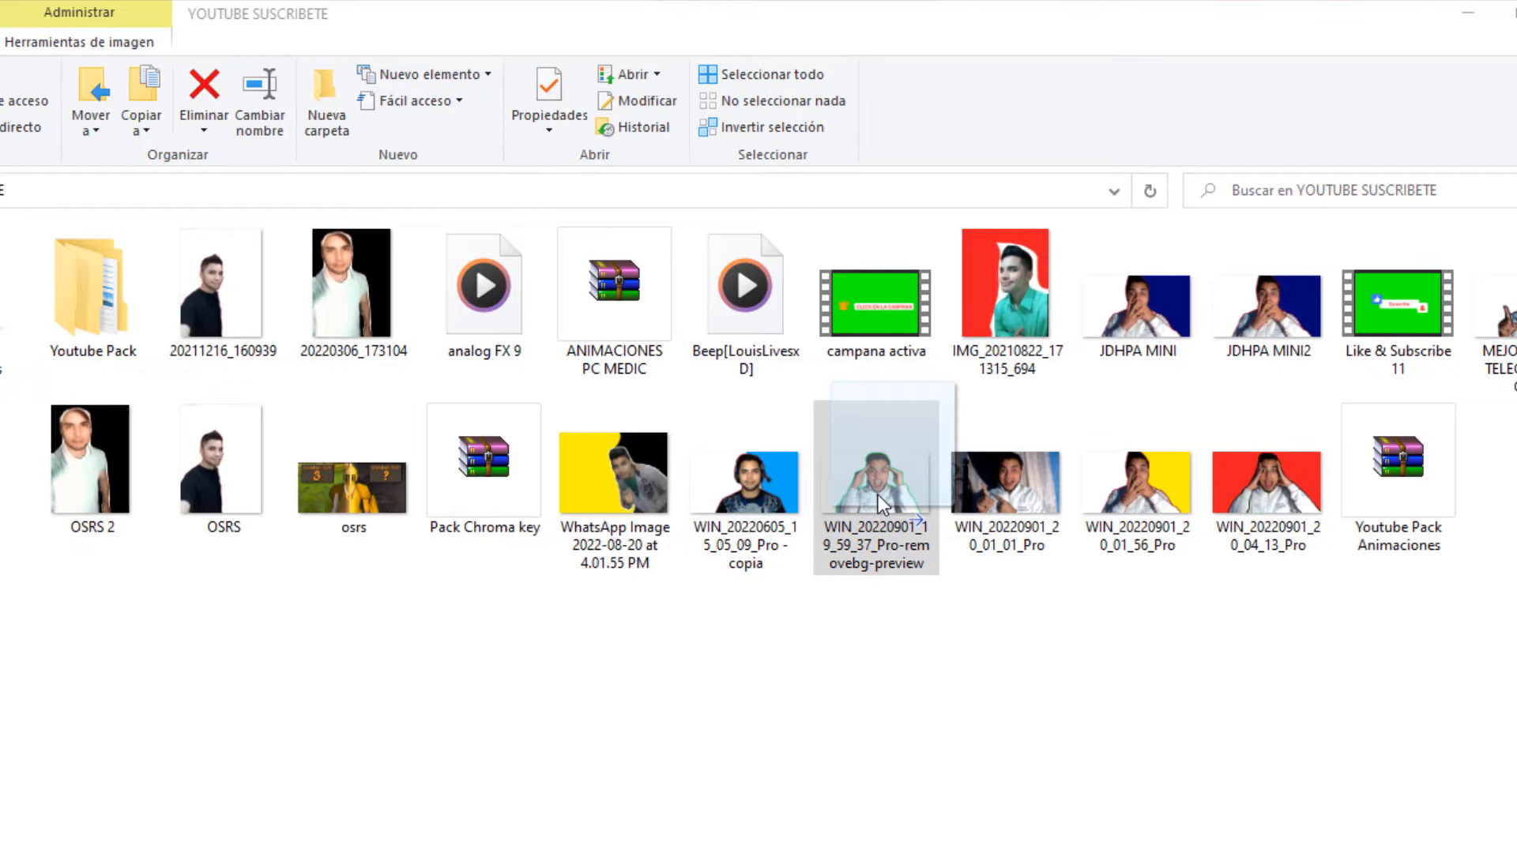
drag(879, 495, 761, 512)
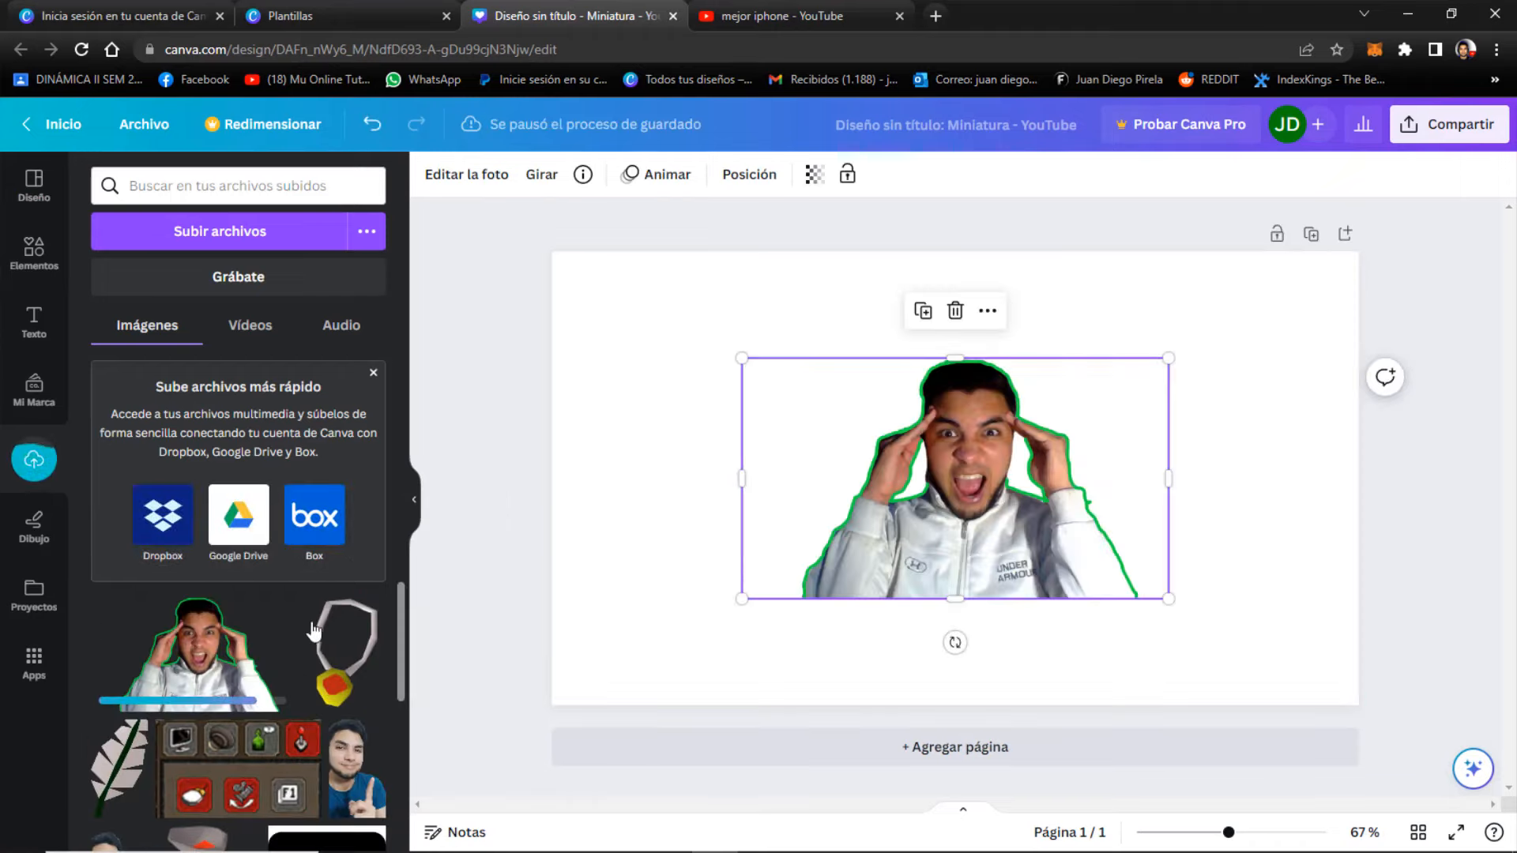
- Place two uploaded blue-shirt portrait cutouts on either side of the green-outlined photo, and delete both
scroll(314, 628, down, 3)
click(113, 811)
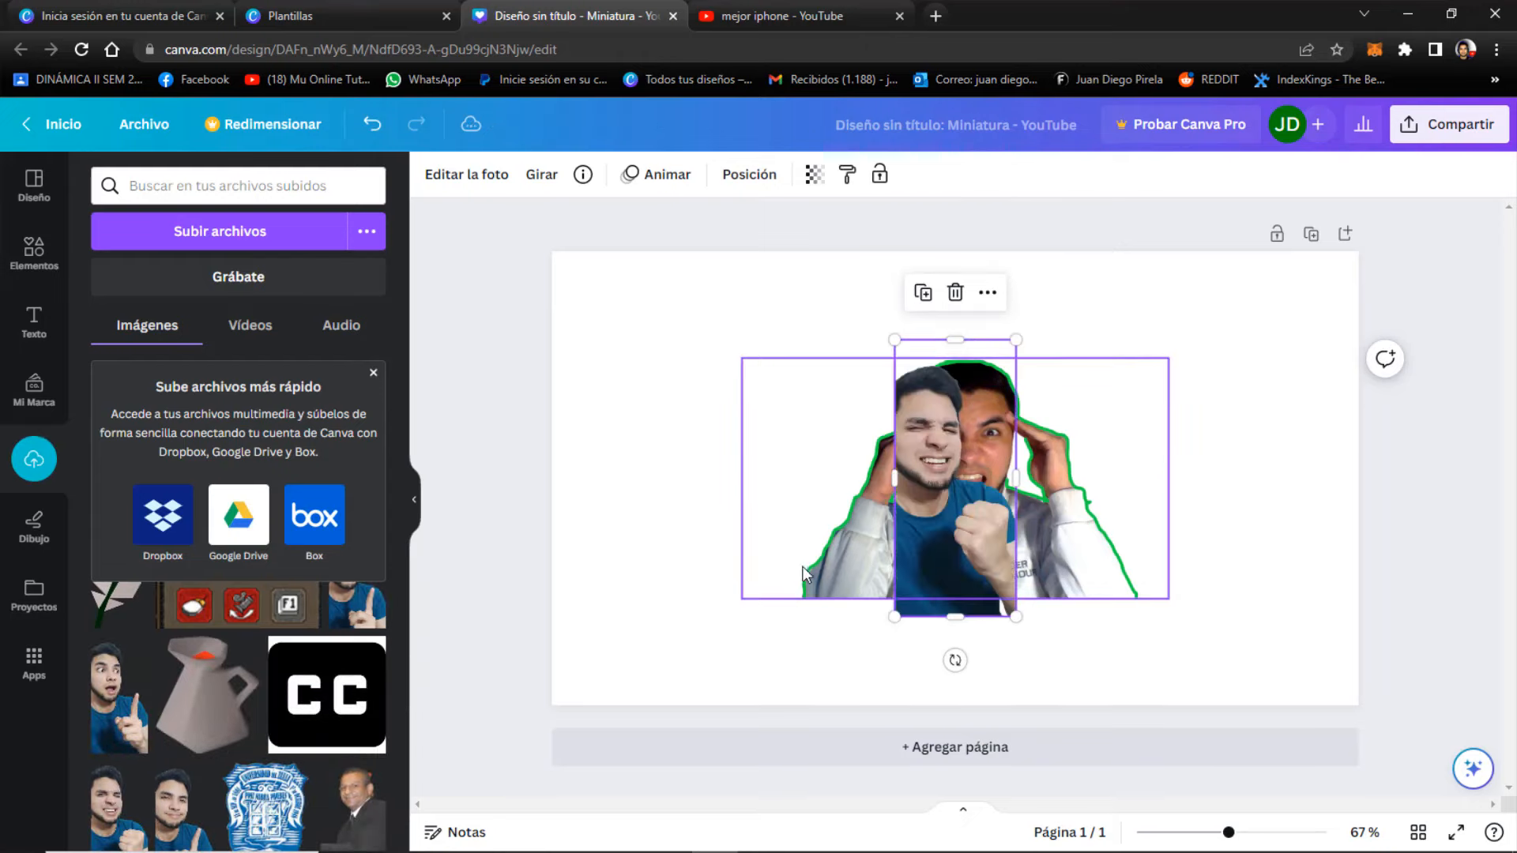
drag(944, 537, 711, 537)
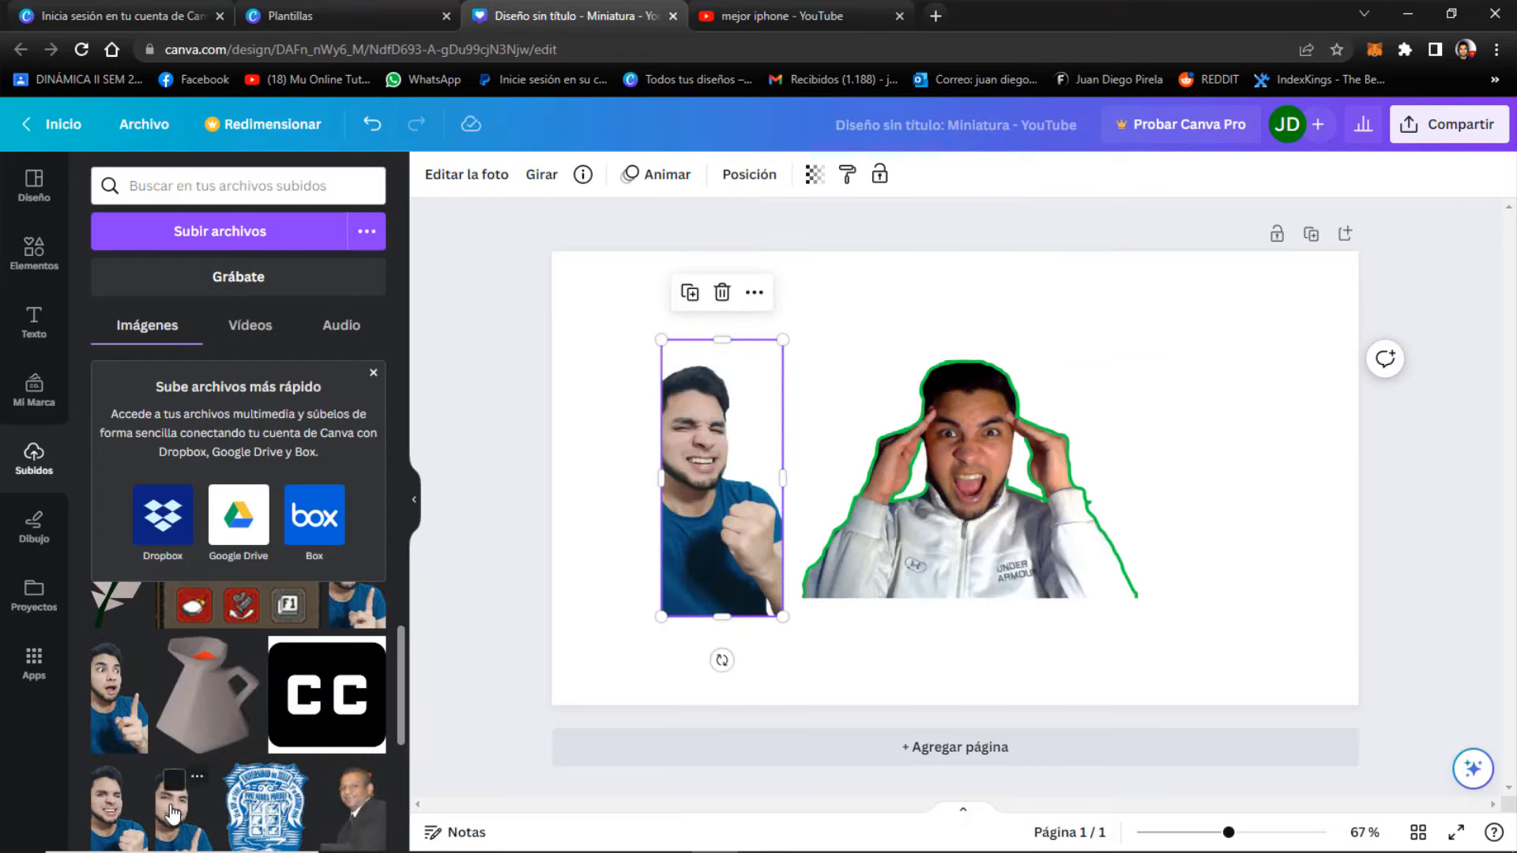
drag(1088, 538, 1219, 532)
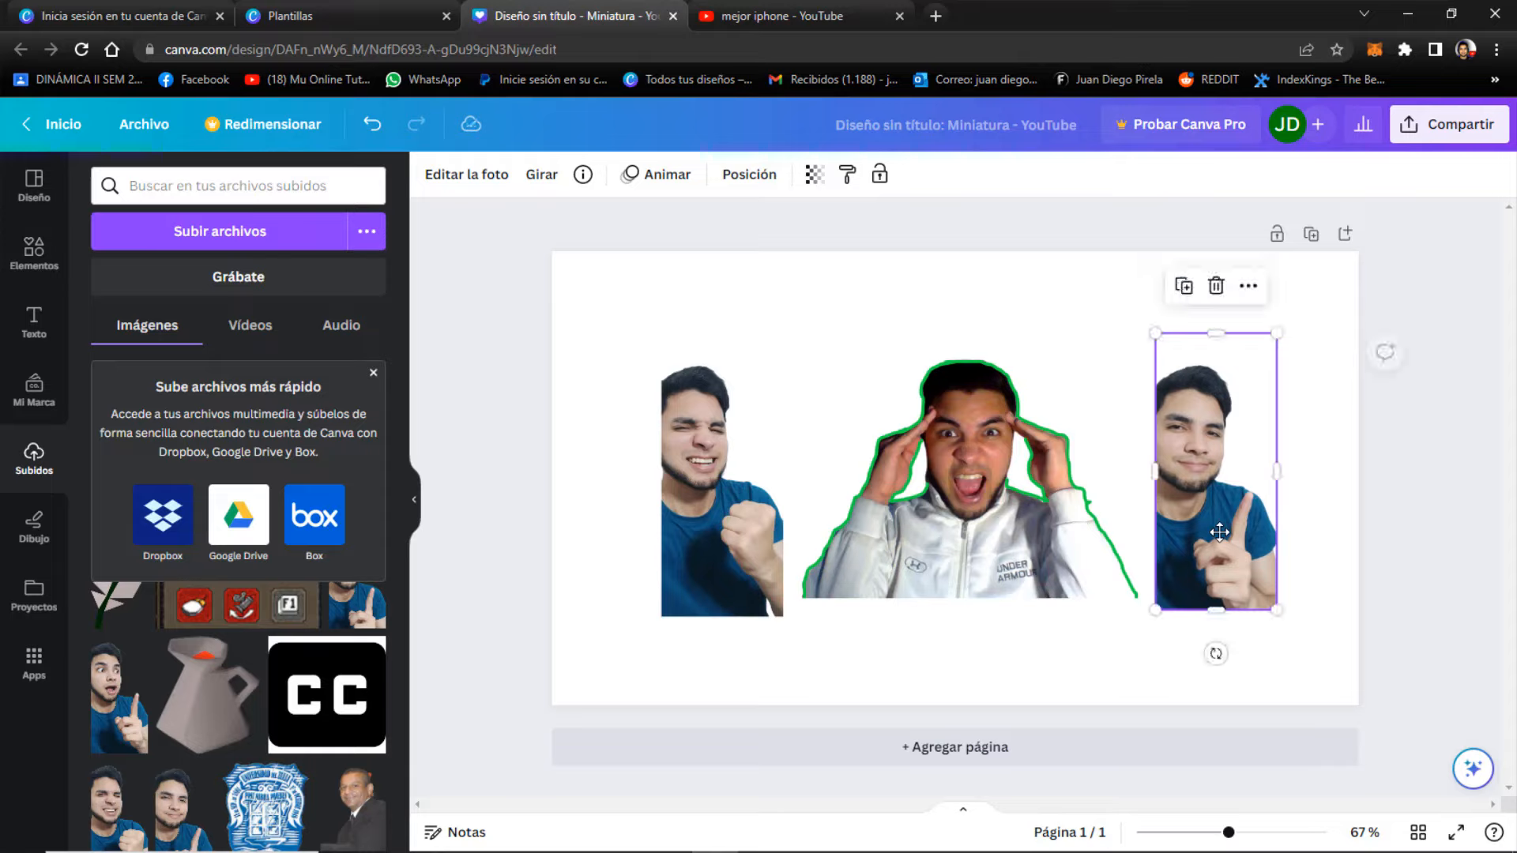
key(Delete)
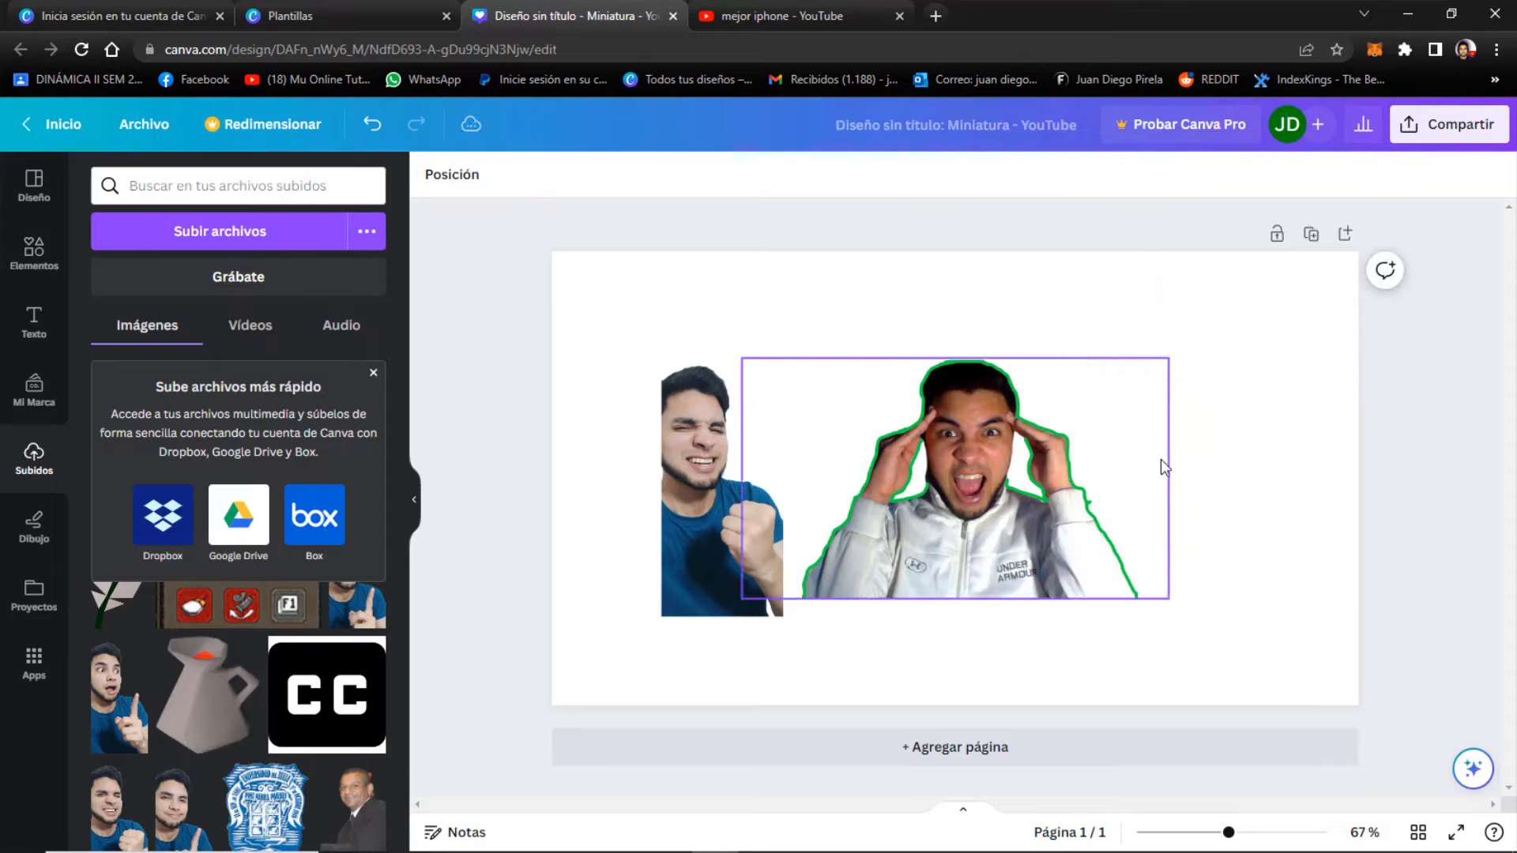
key(Delete)
- Enlarge the green-outlined photo to nearly the full page height and shift it to the right side of the thumbnail
click(932, 451)
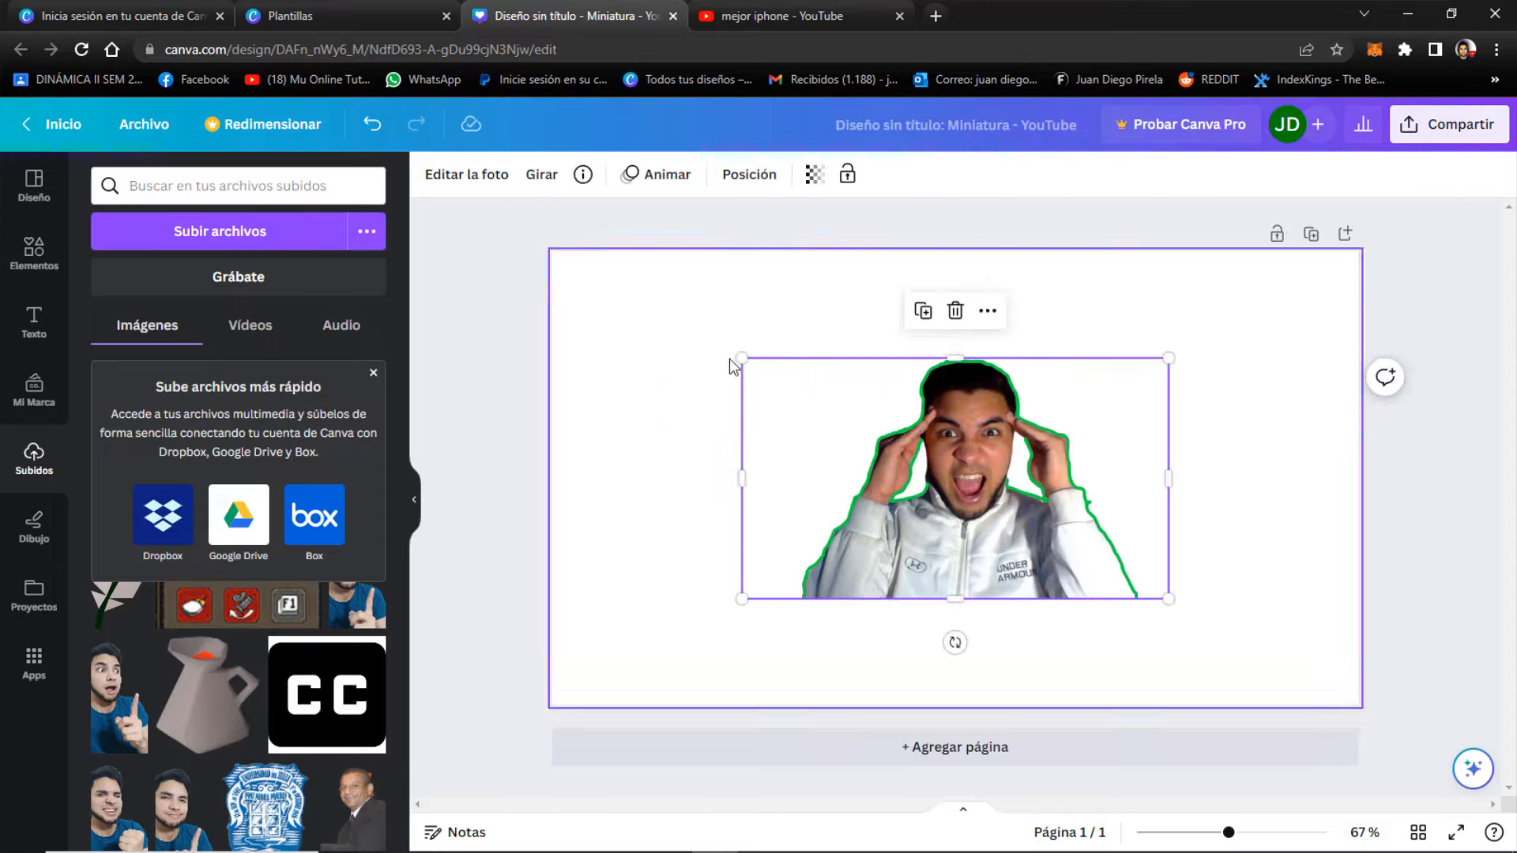
drag(729, 347, 568, 259)
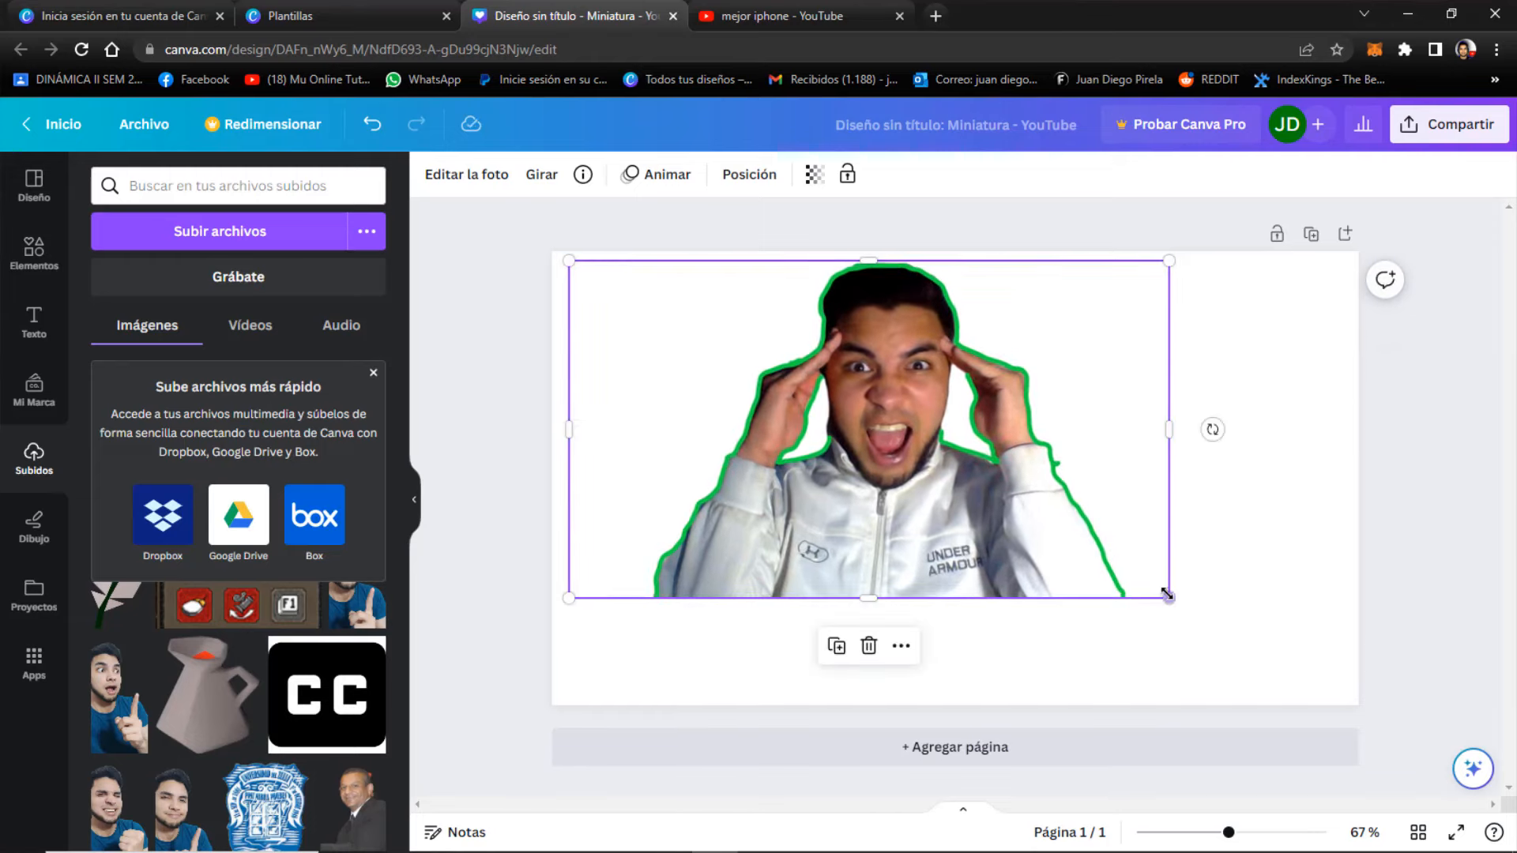
drag(1167, 594, 1295, 667)
drag(1333, 690, 1351, 701)
drag(1043, 547, 1211, 545)
- Try several palette colours on the page background, including grey, and set it to solid bright red
click(643, 571)
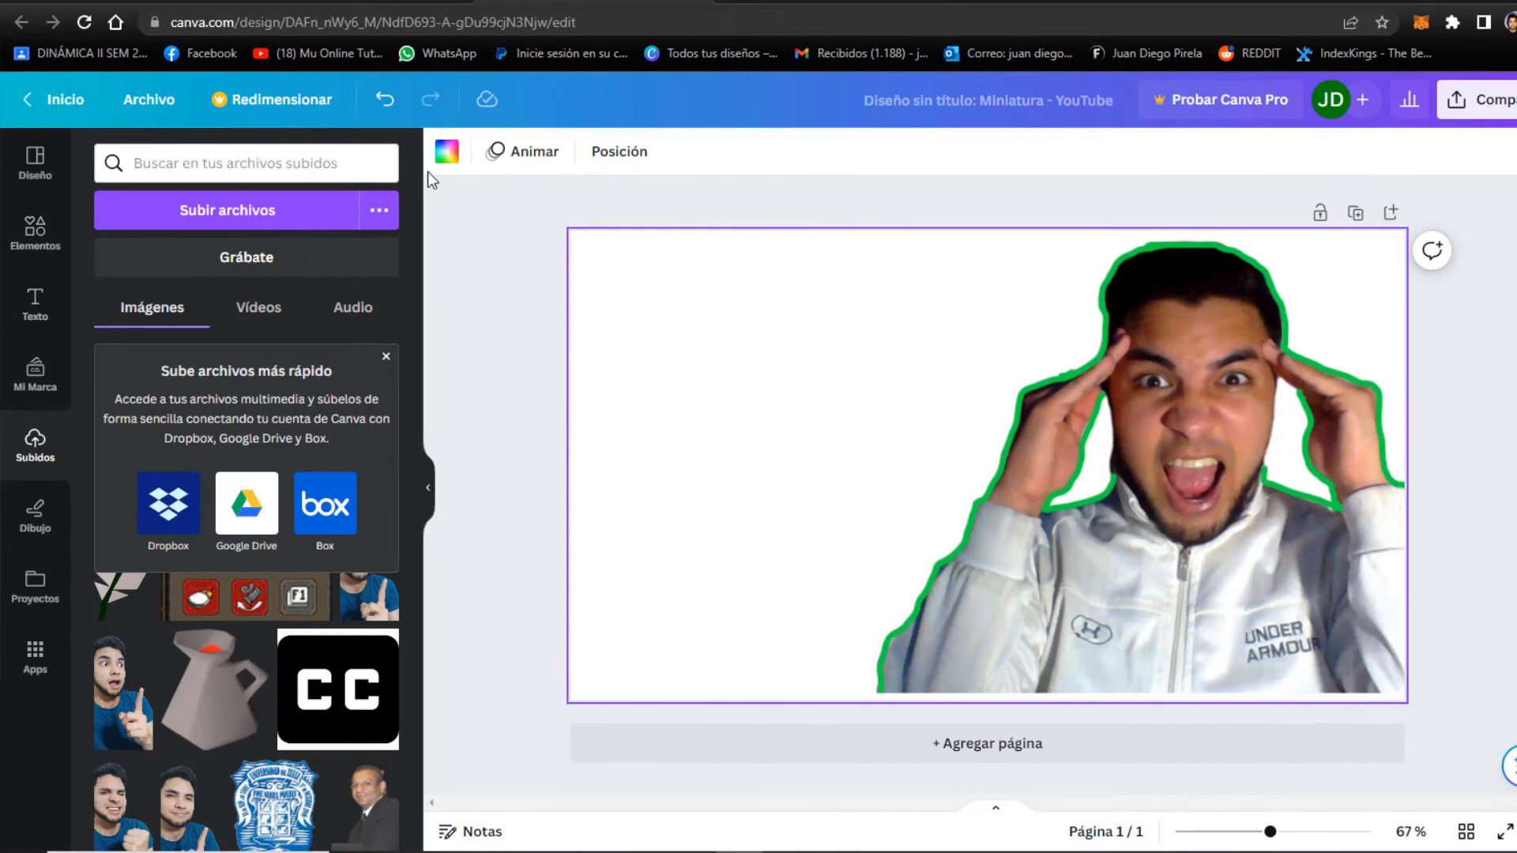
click(449, 158)
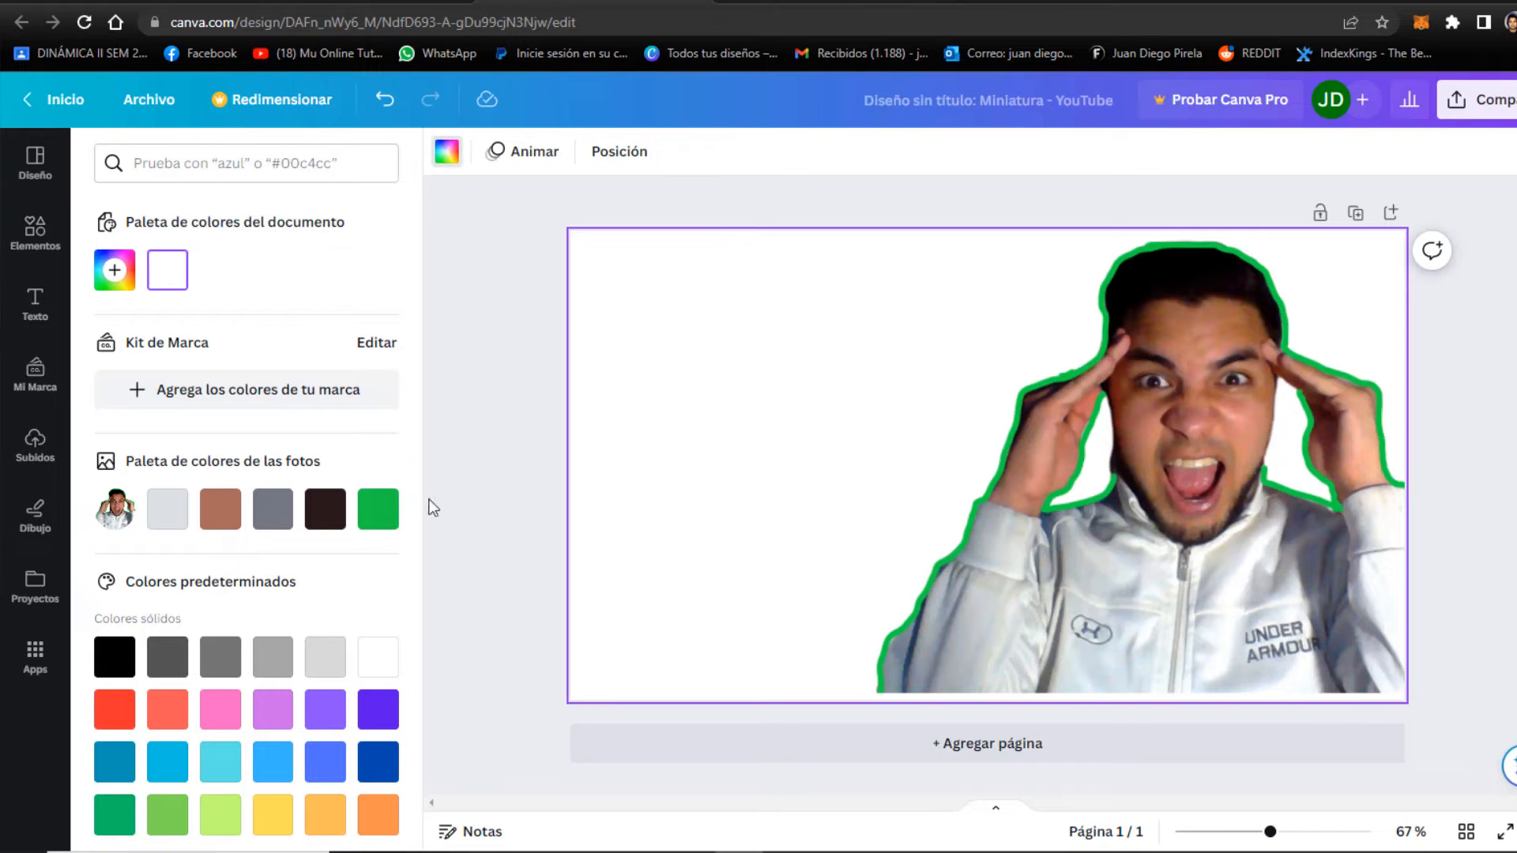
click(378, 509)
click(265, 660)
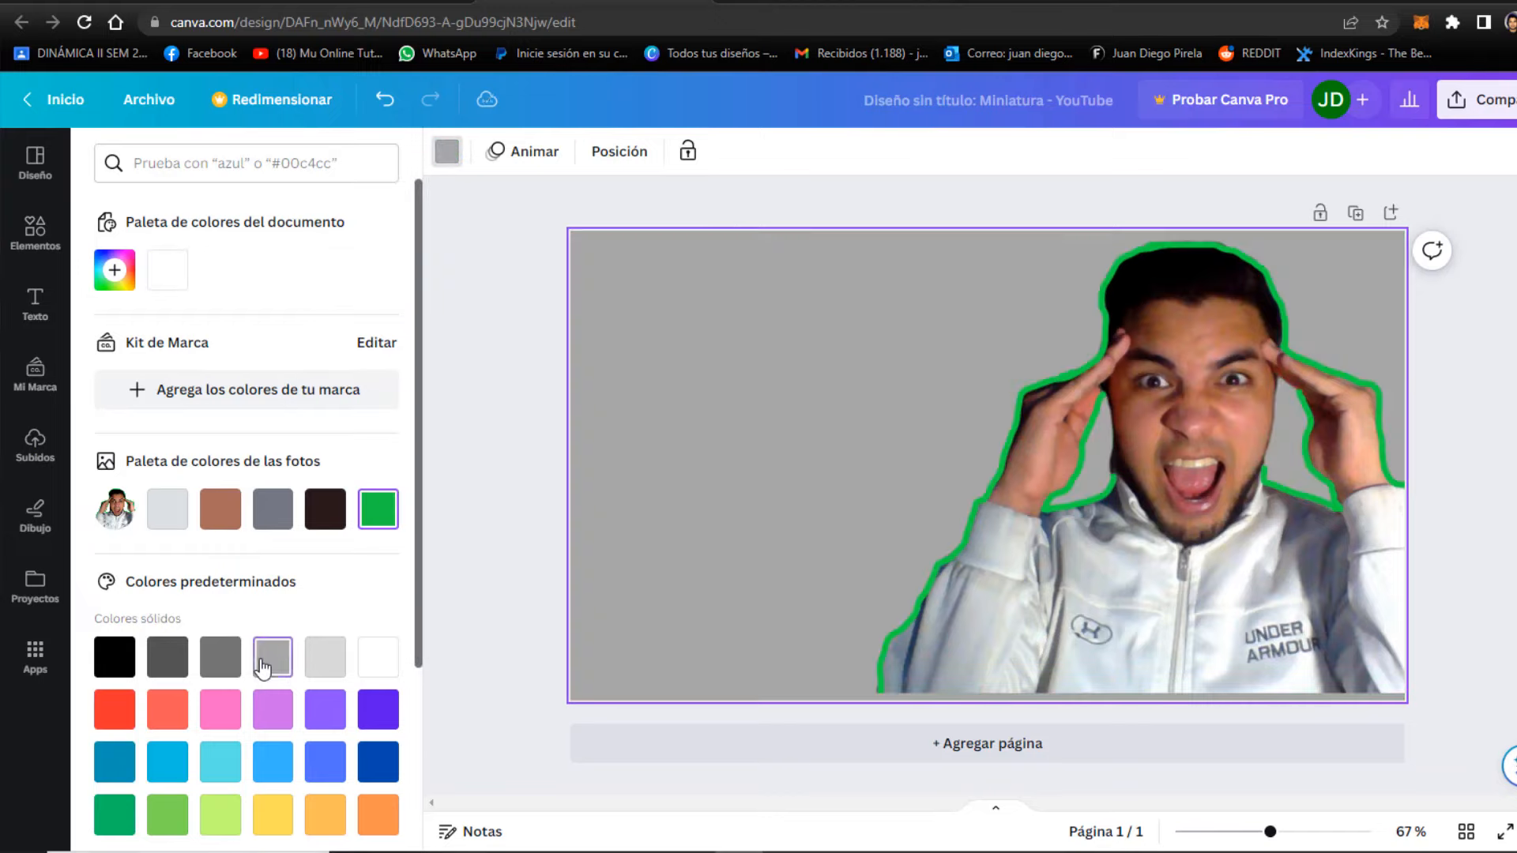
click(204, 711)
click(165, 711)
click(119, 708)
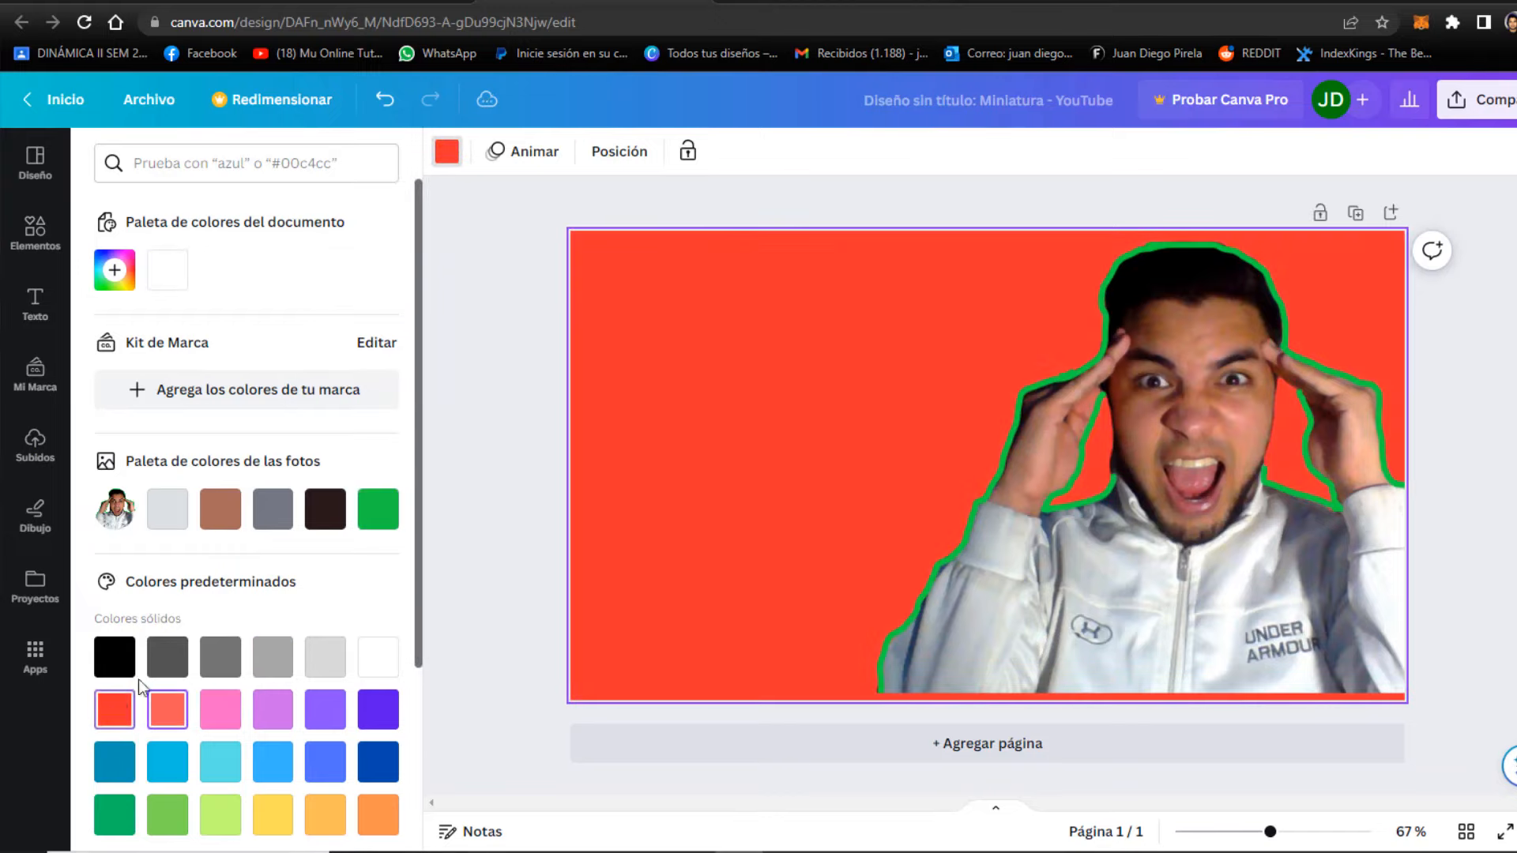
- Try grey on the page background and set it to white
click(157, 518)
click(180, 282)
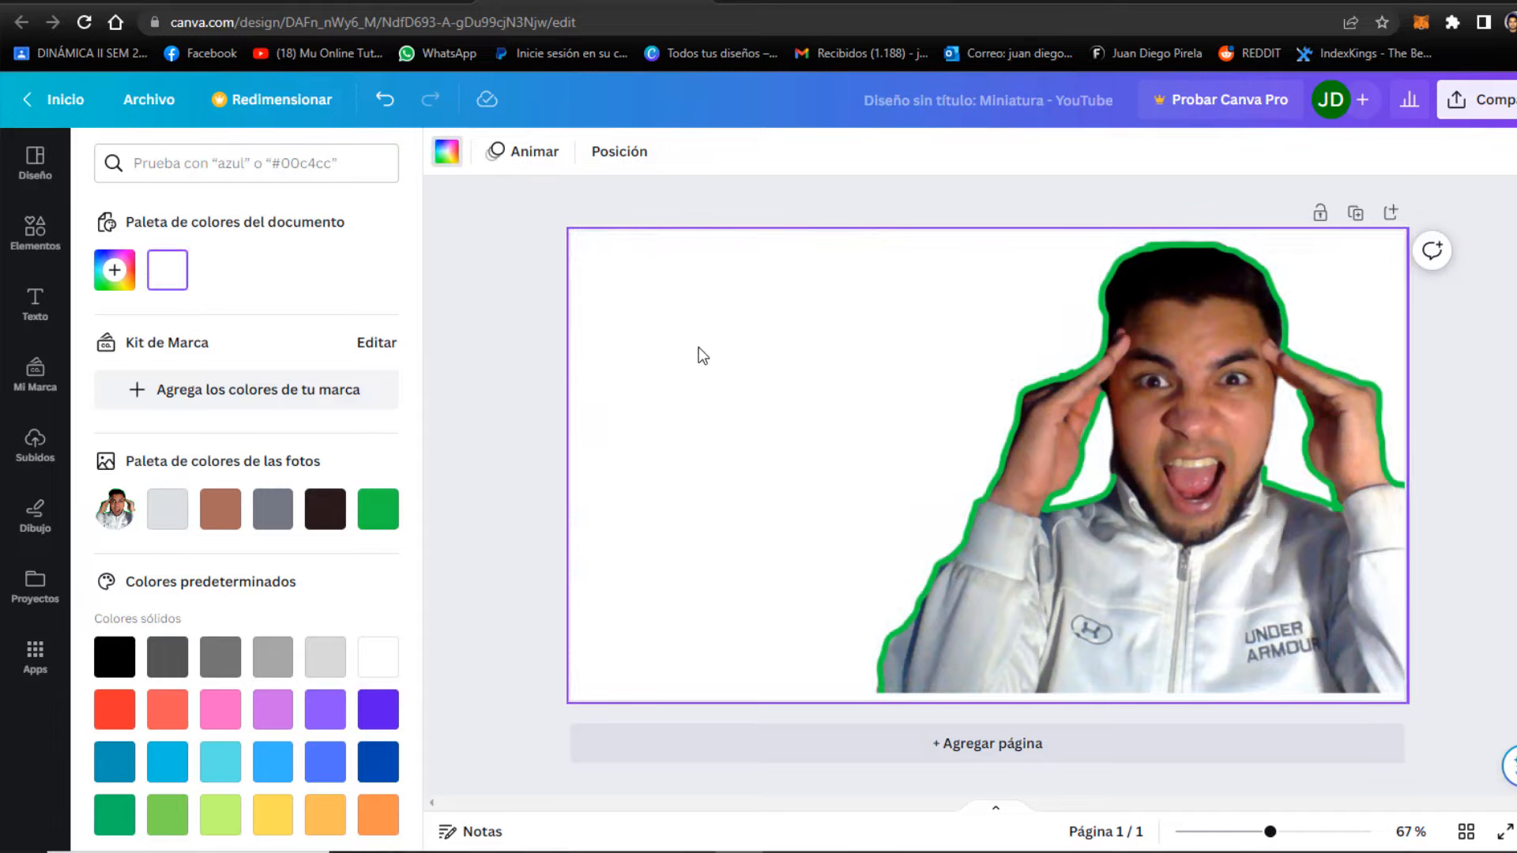
- Add a heading text box in the empty space beside the portrait's head and set its font to Anton
click(35, 305)
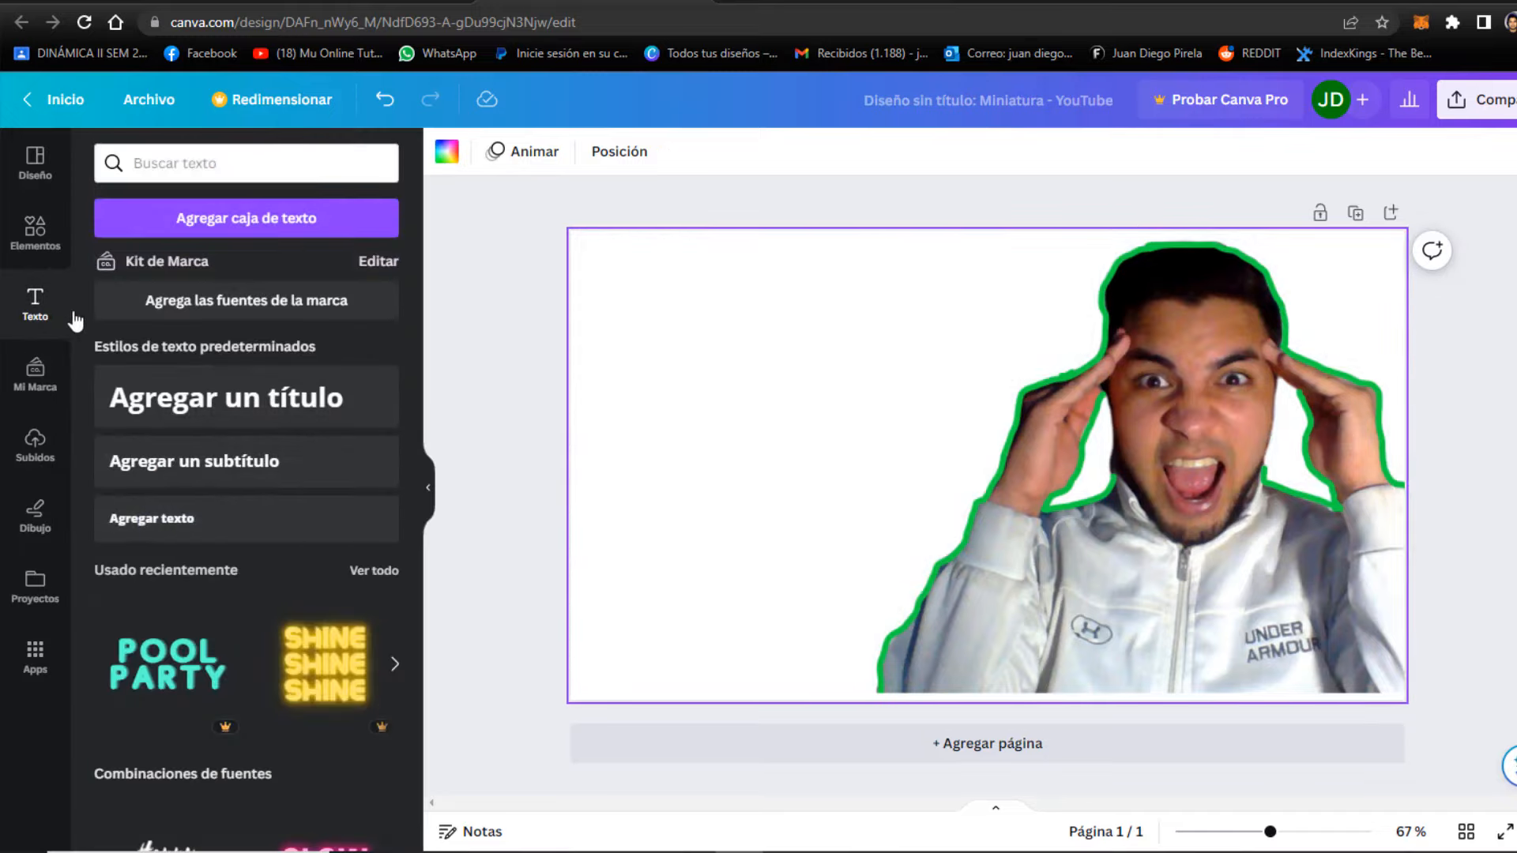
click(315, 395)
click(810, 386)
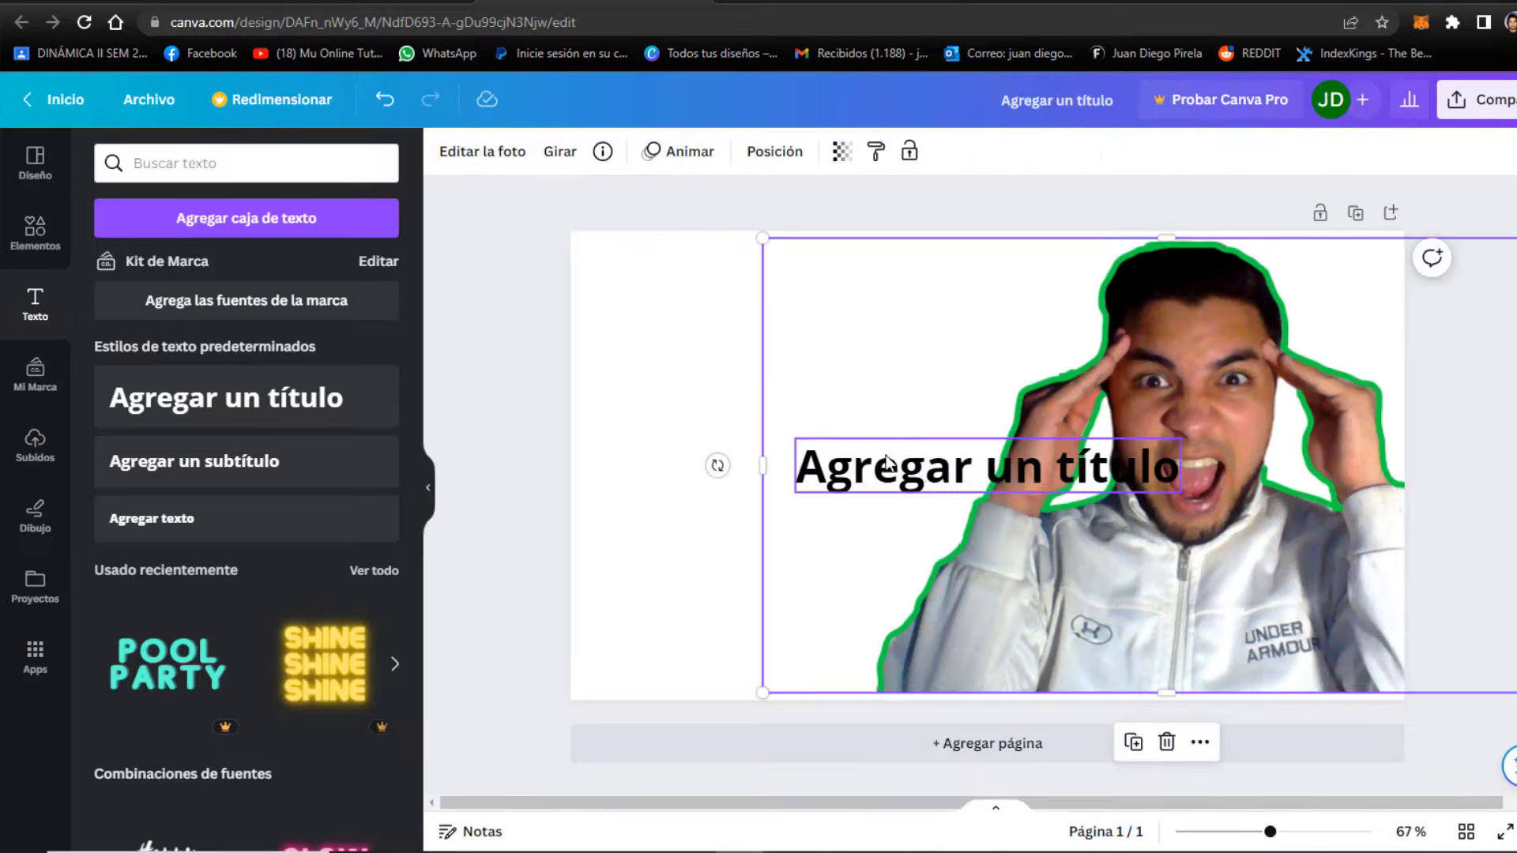
drag(888, 465, 695, 305)
double_click(727, 305)
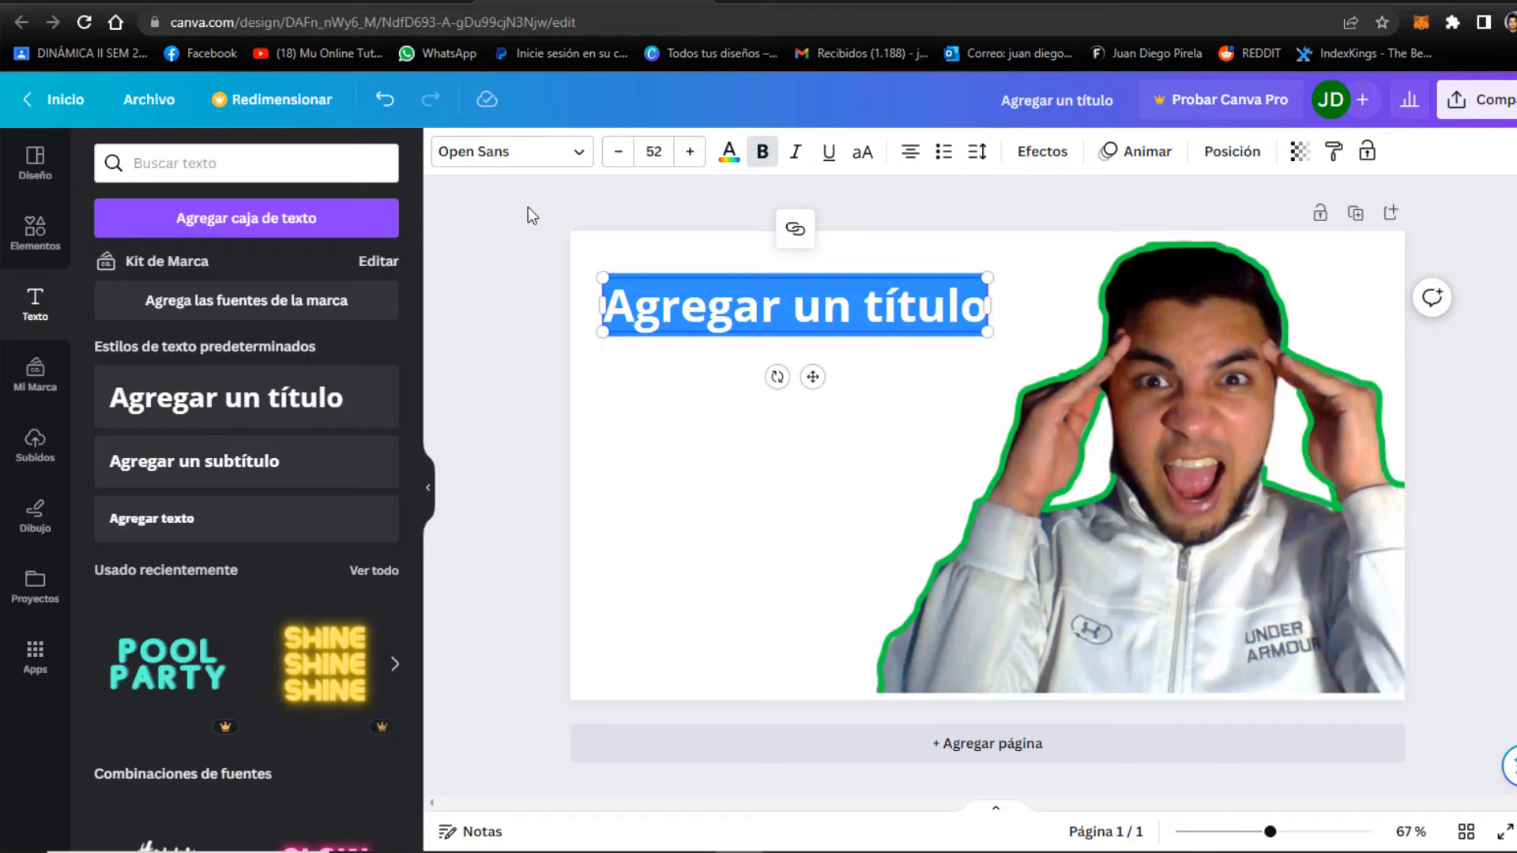
click(520, 162)
click(158, 412)
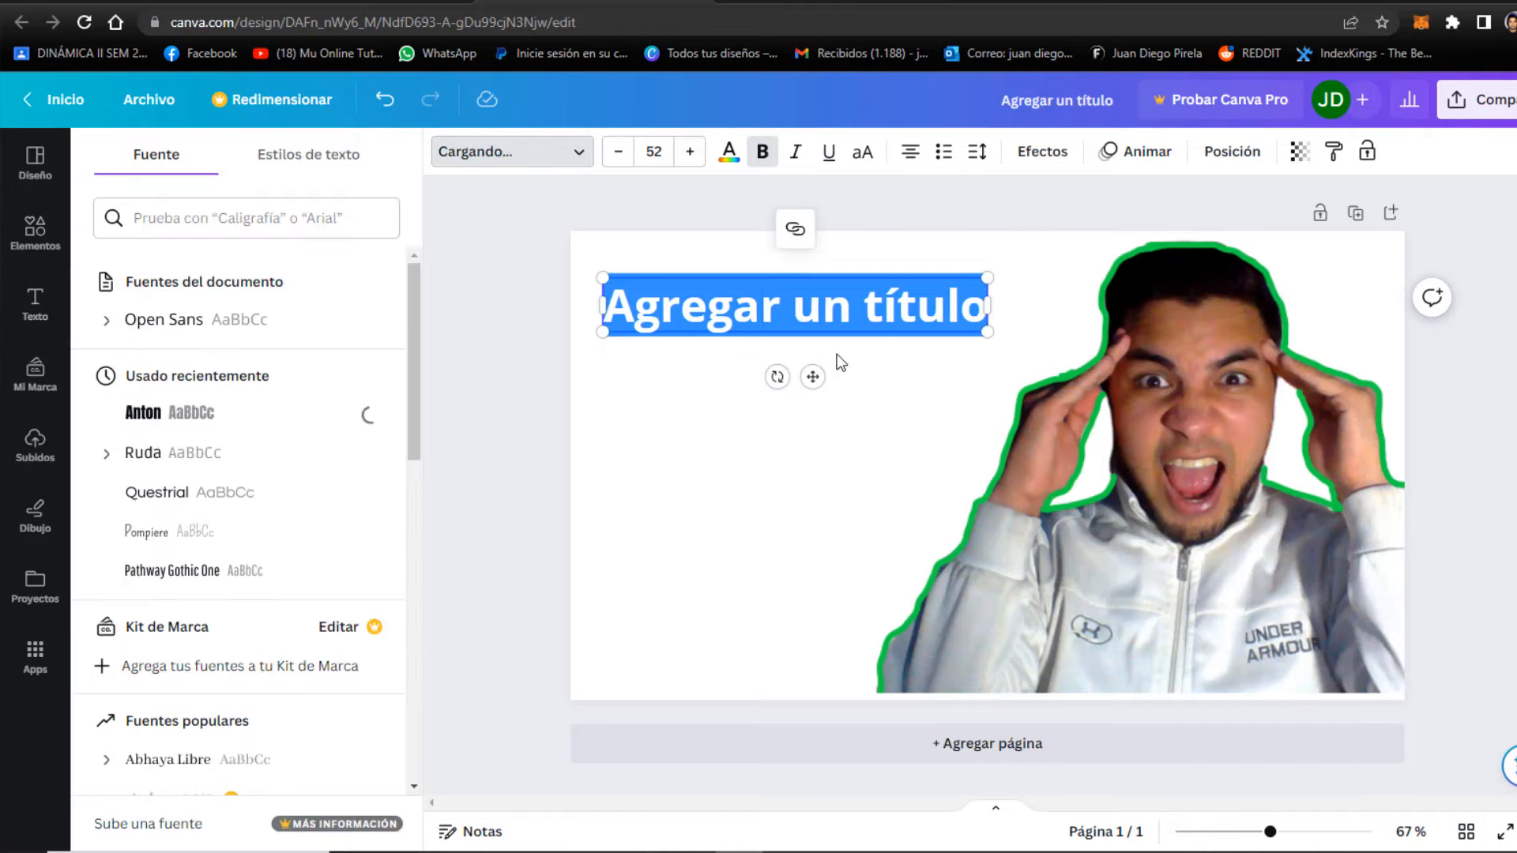
- Replace the heading's placeholder text with "NUEVO IPHONE 16"
click(925, 308)
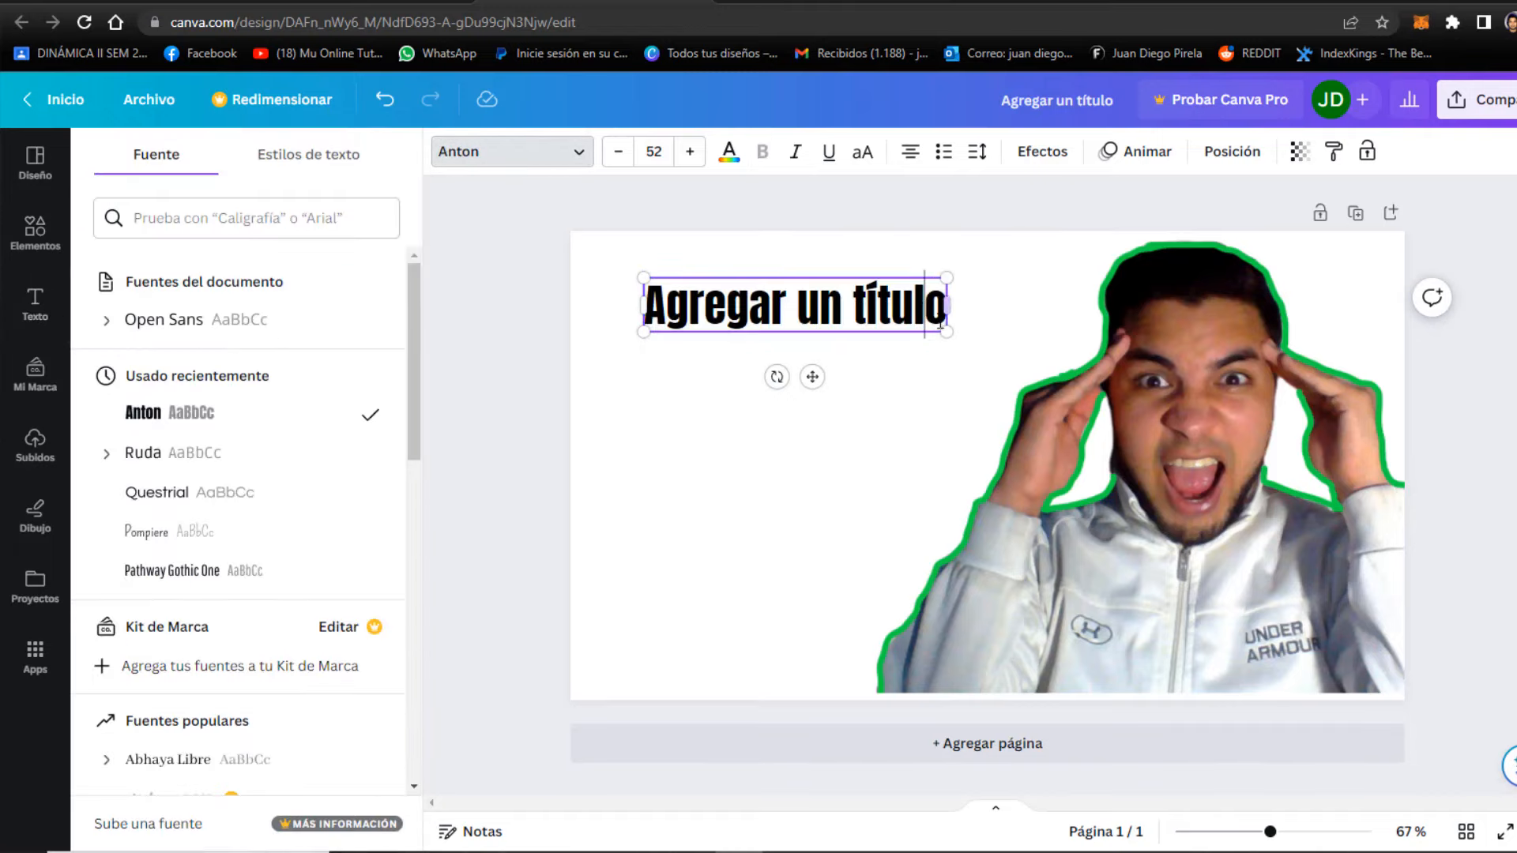
drag(926, 308, 630, 295)
text(nu)
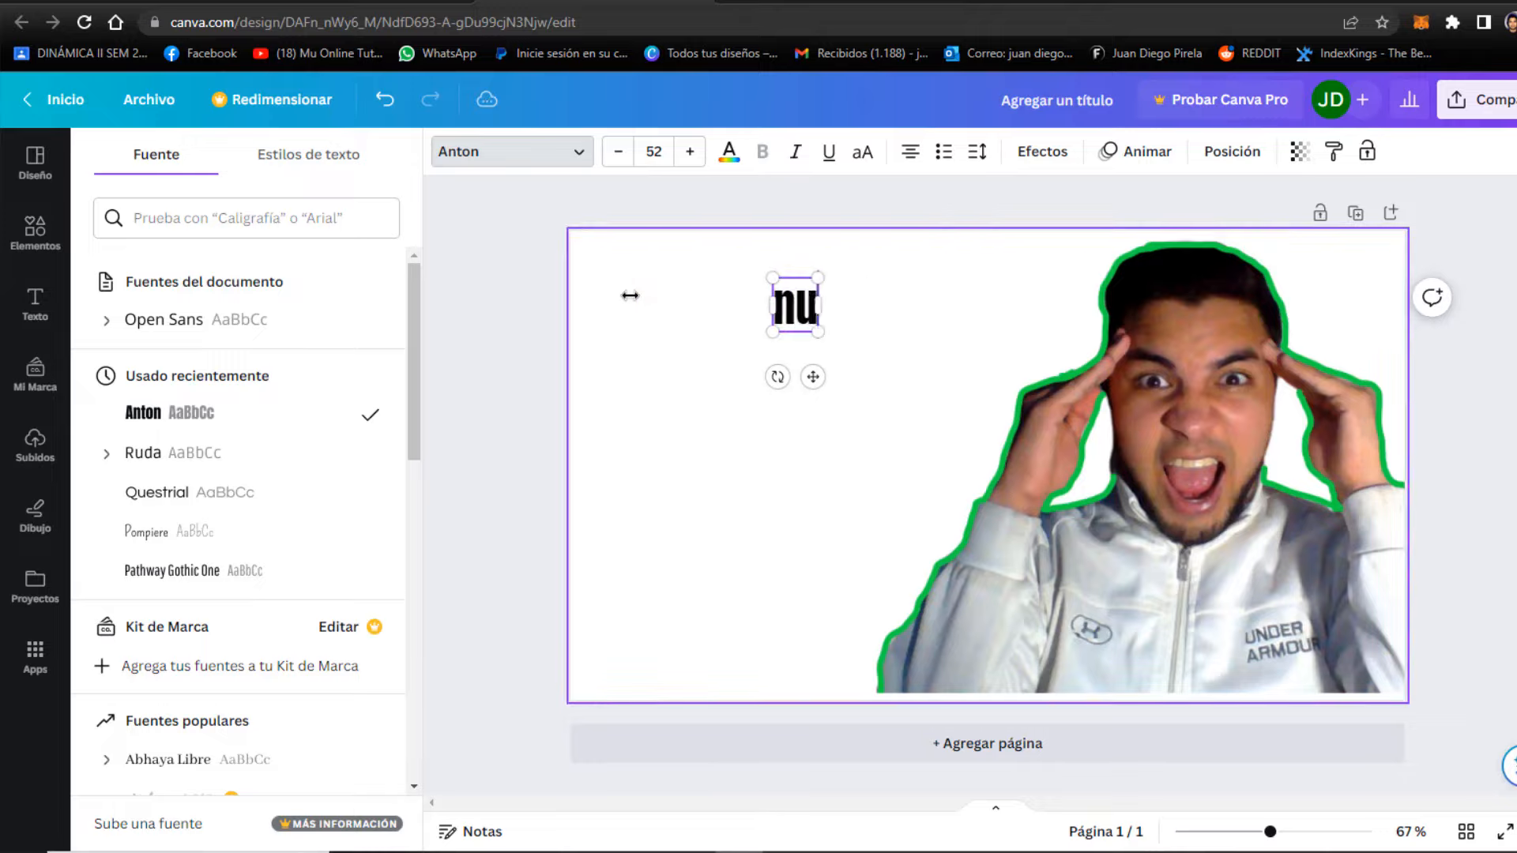
text(evo)
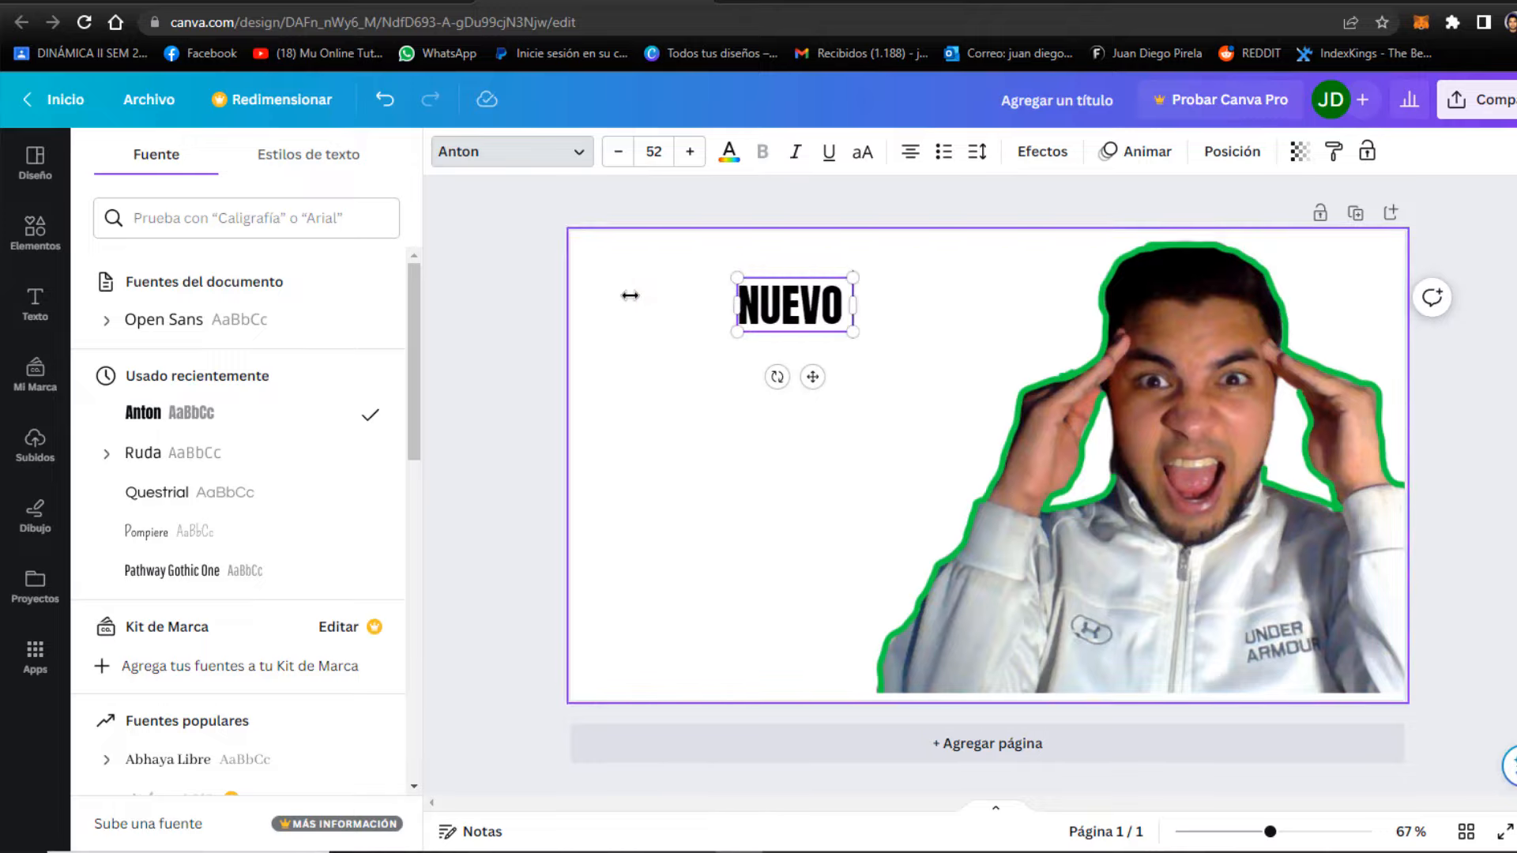
text( iphone)
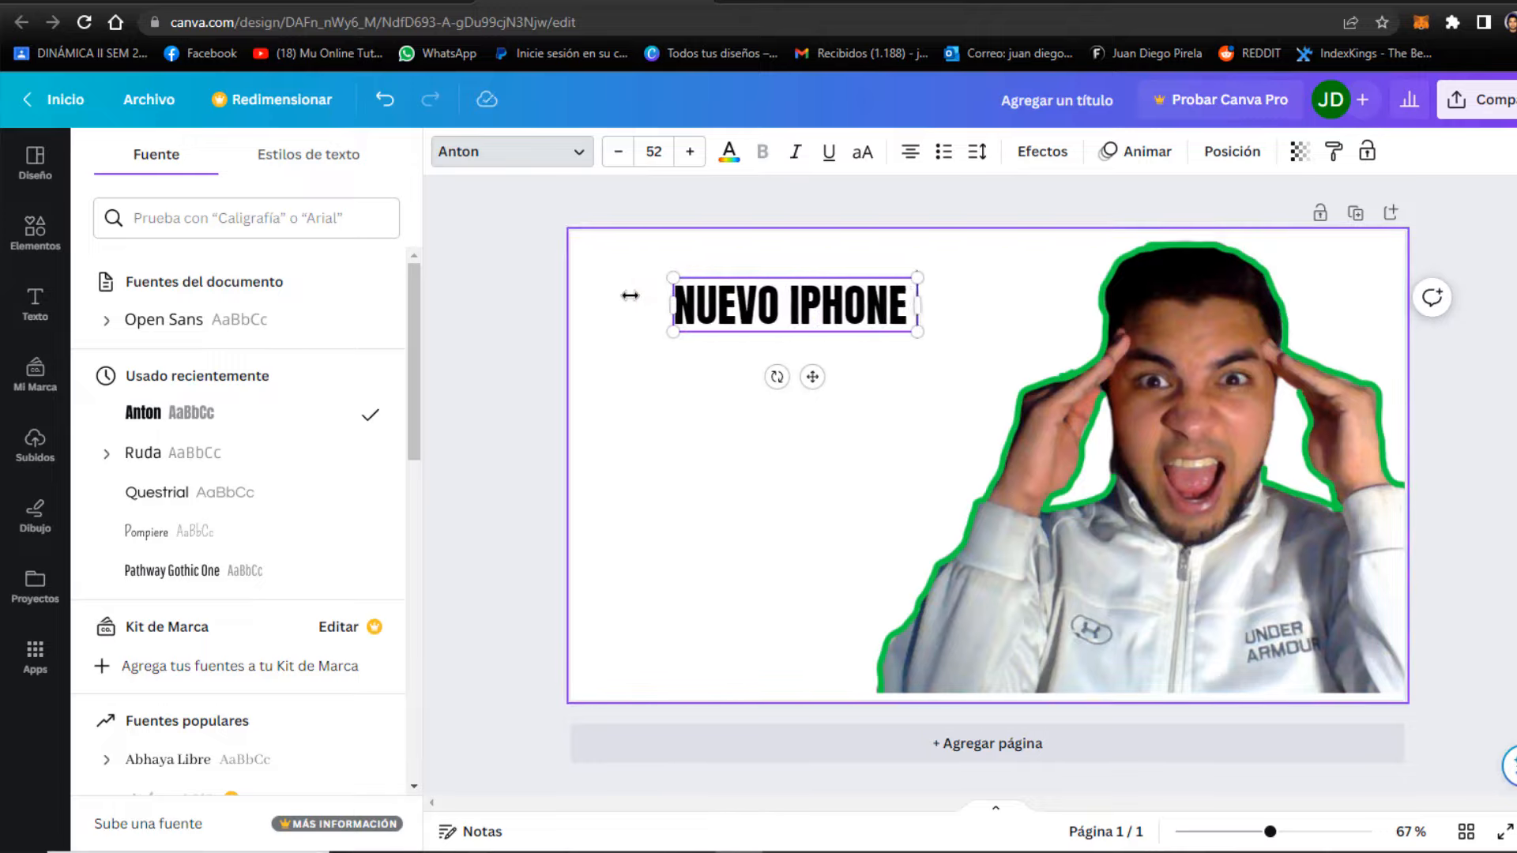
text( 16)
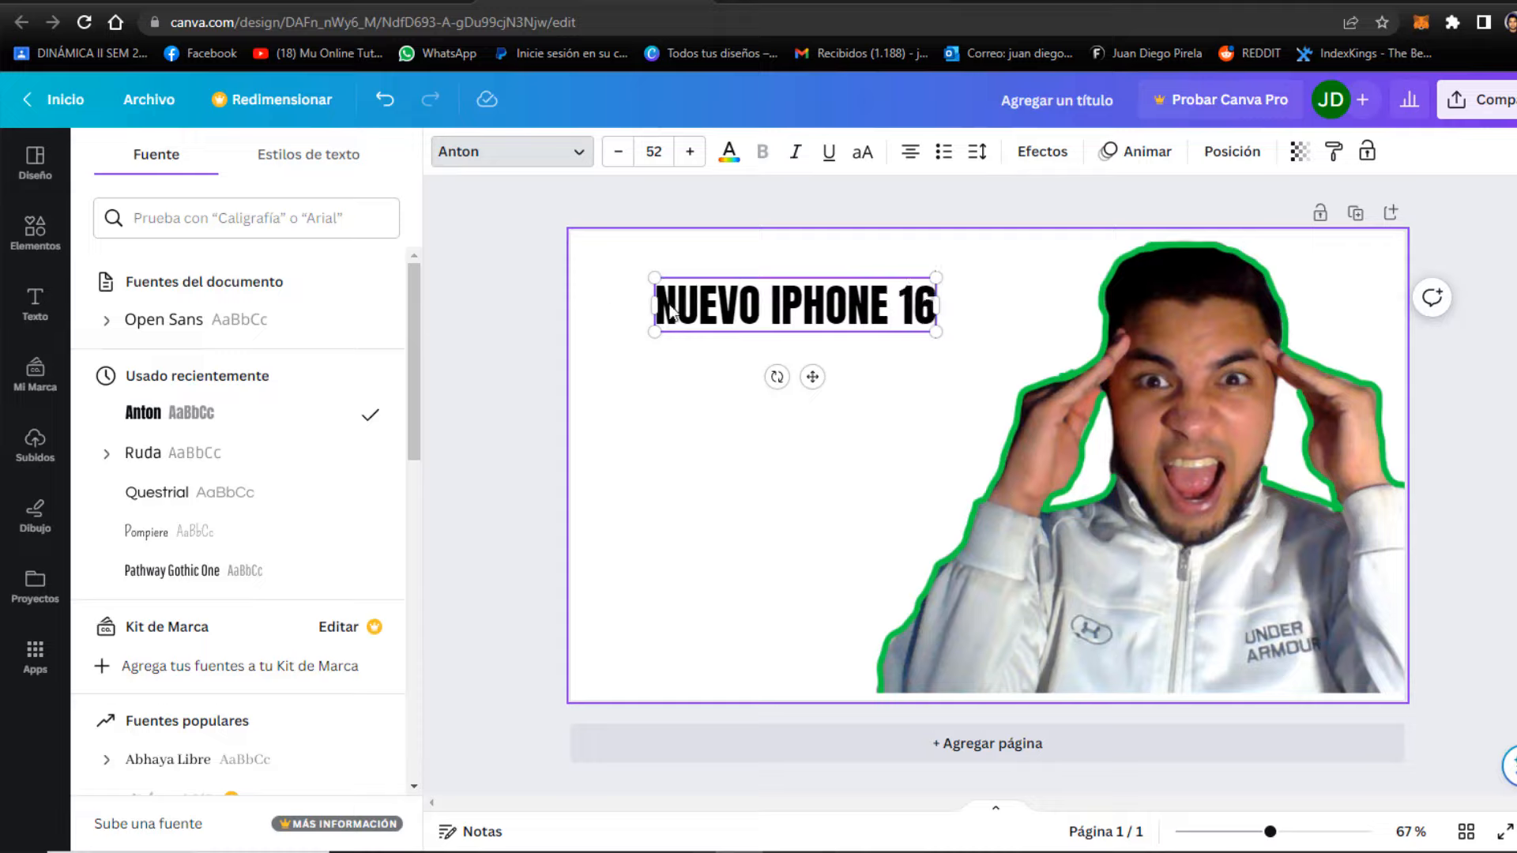
- Enlarge the heading to font size 90 and move it into the thumbnail's upper-left corner
drag(935, 332, 1080, 360)
drag(653, 277, 596, 264)
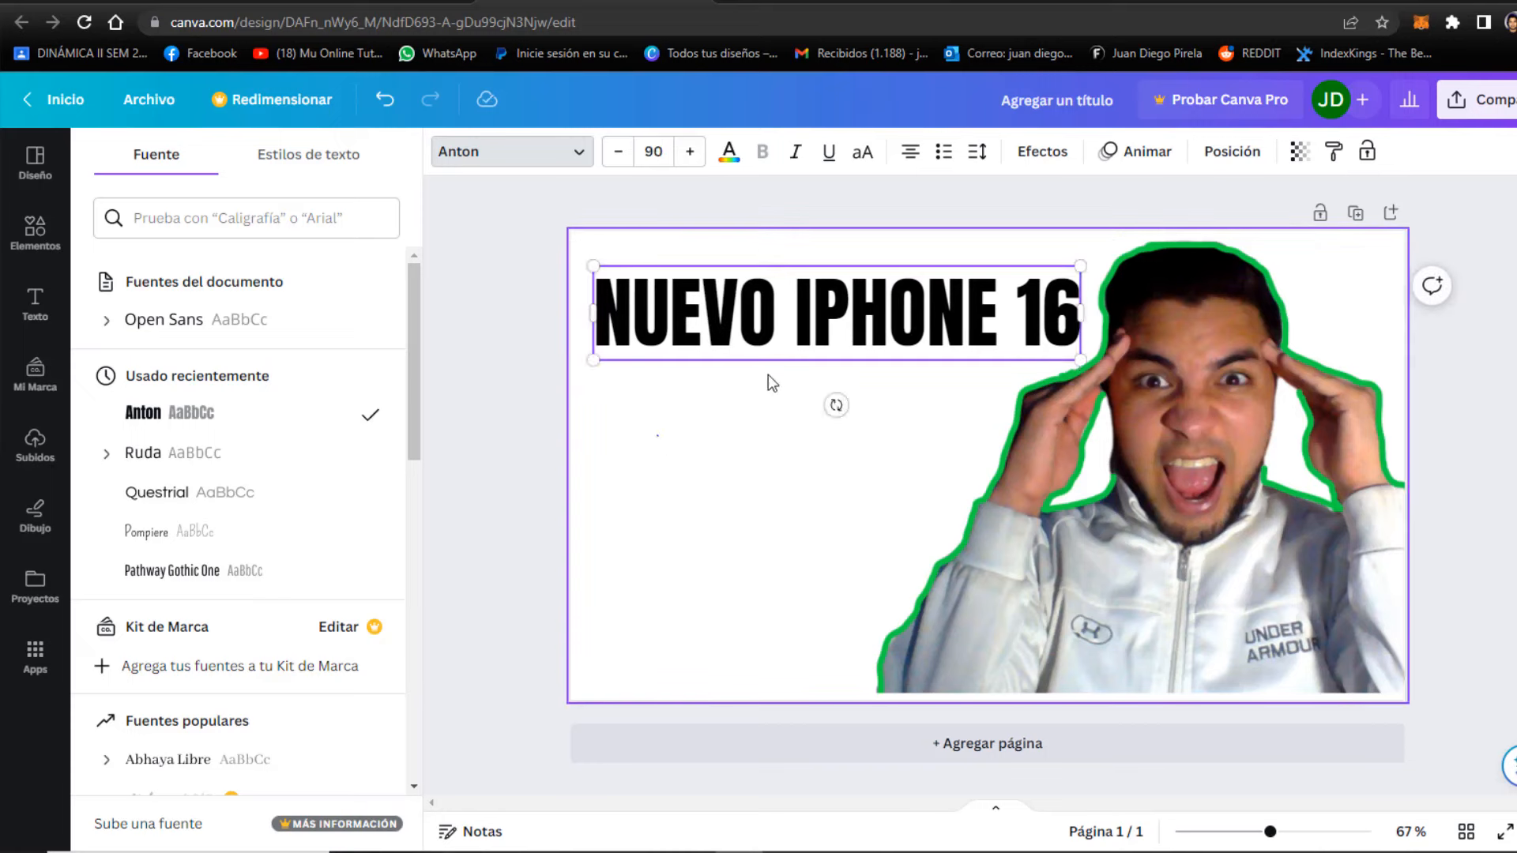
click(768, 376)
drag(847, 317, 822, 293)
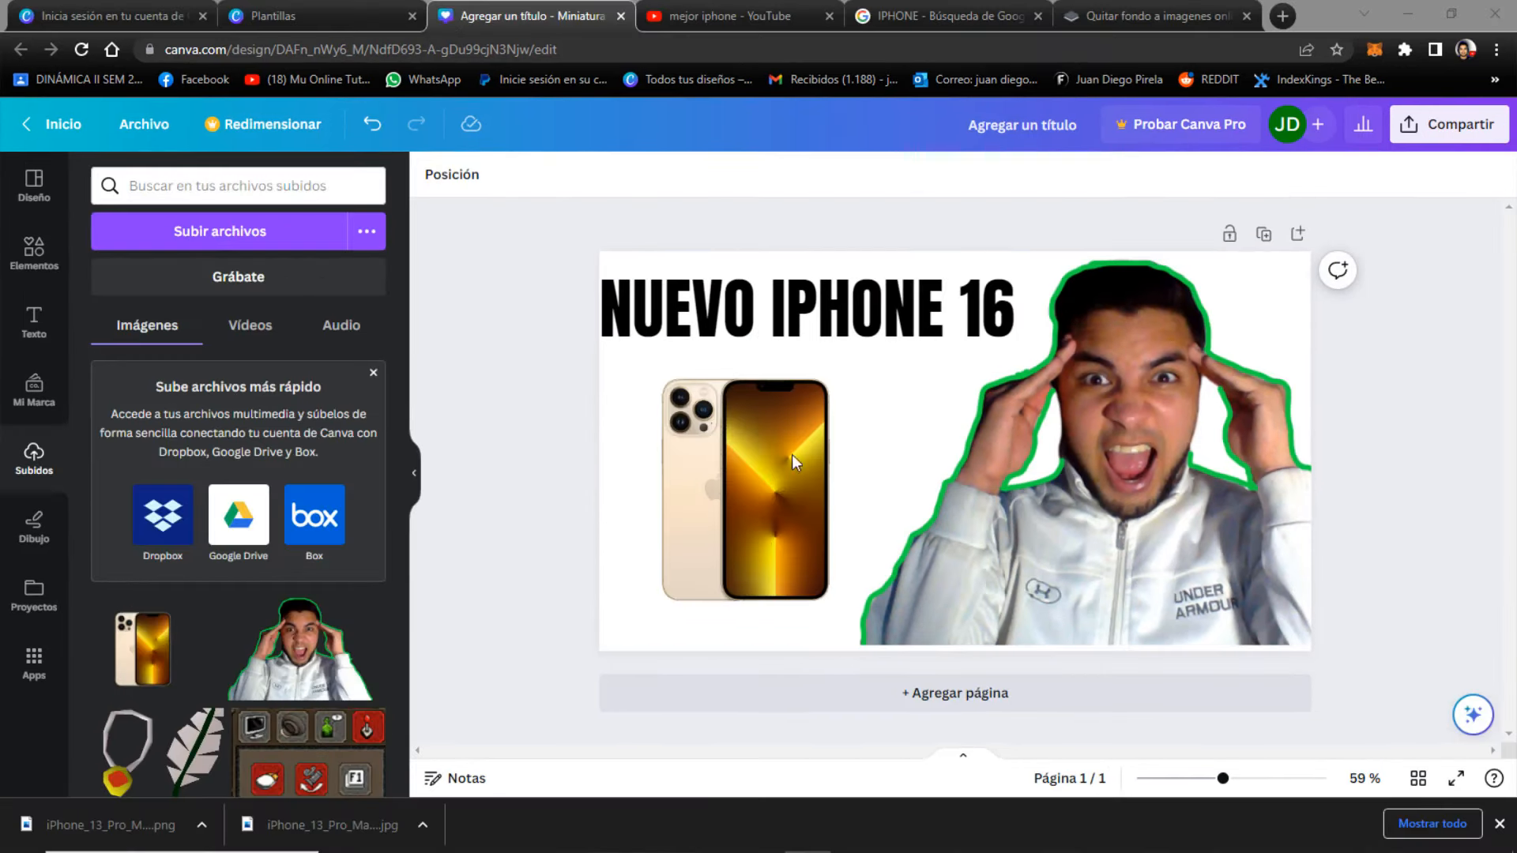
- Add a curved arrow from the Flecha graphic elements and place it between the phone and the portrait, pointing at the phone
click(29, 261)
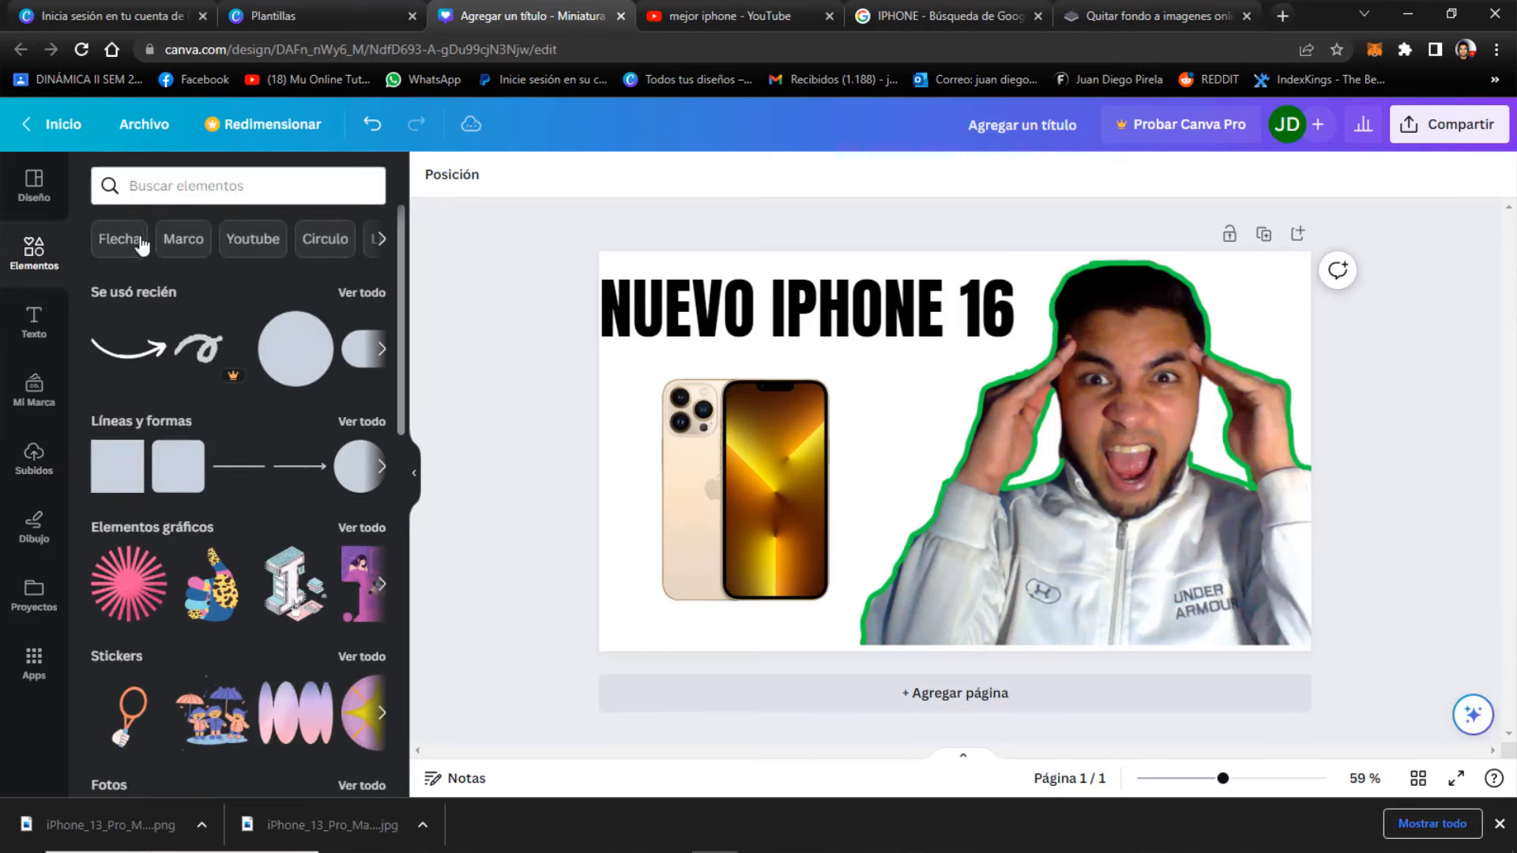
click(105, 250)
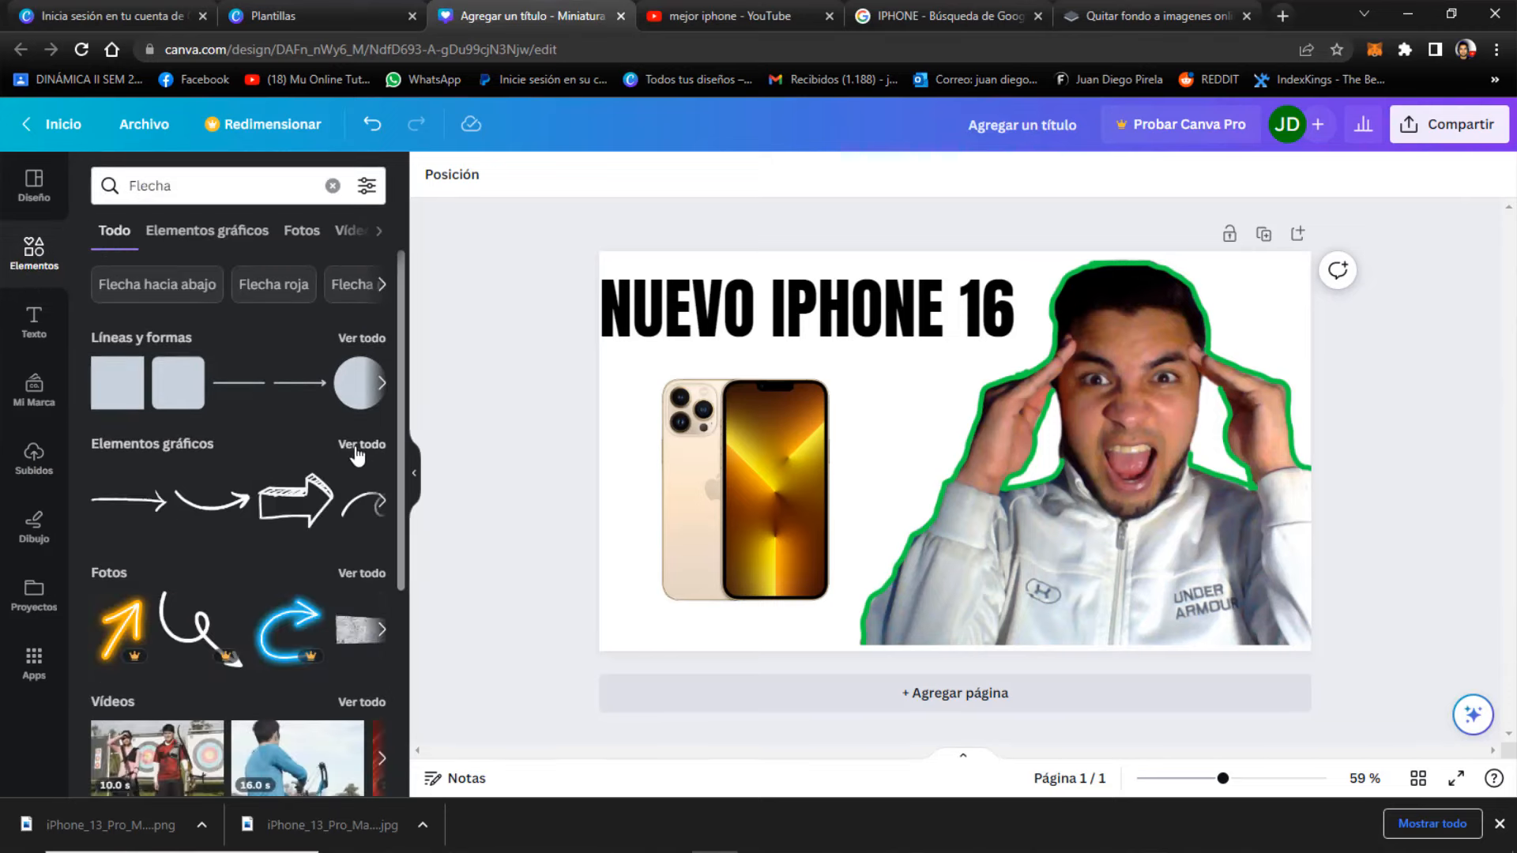
click(355, 446)
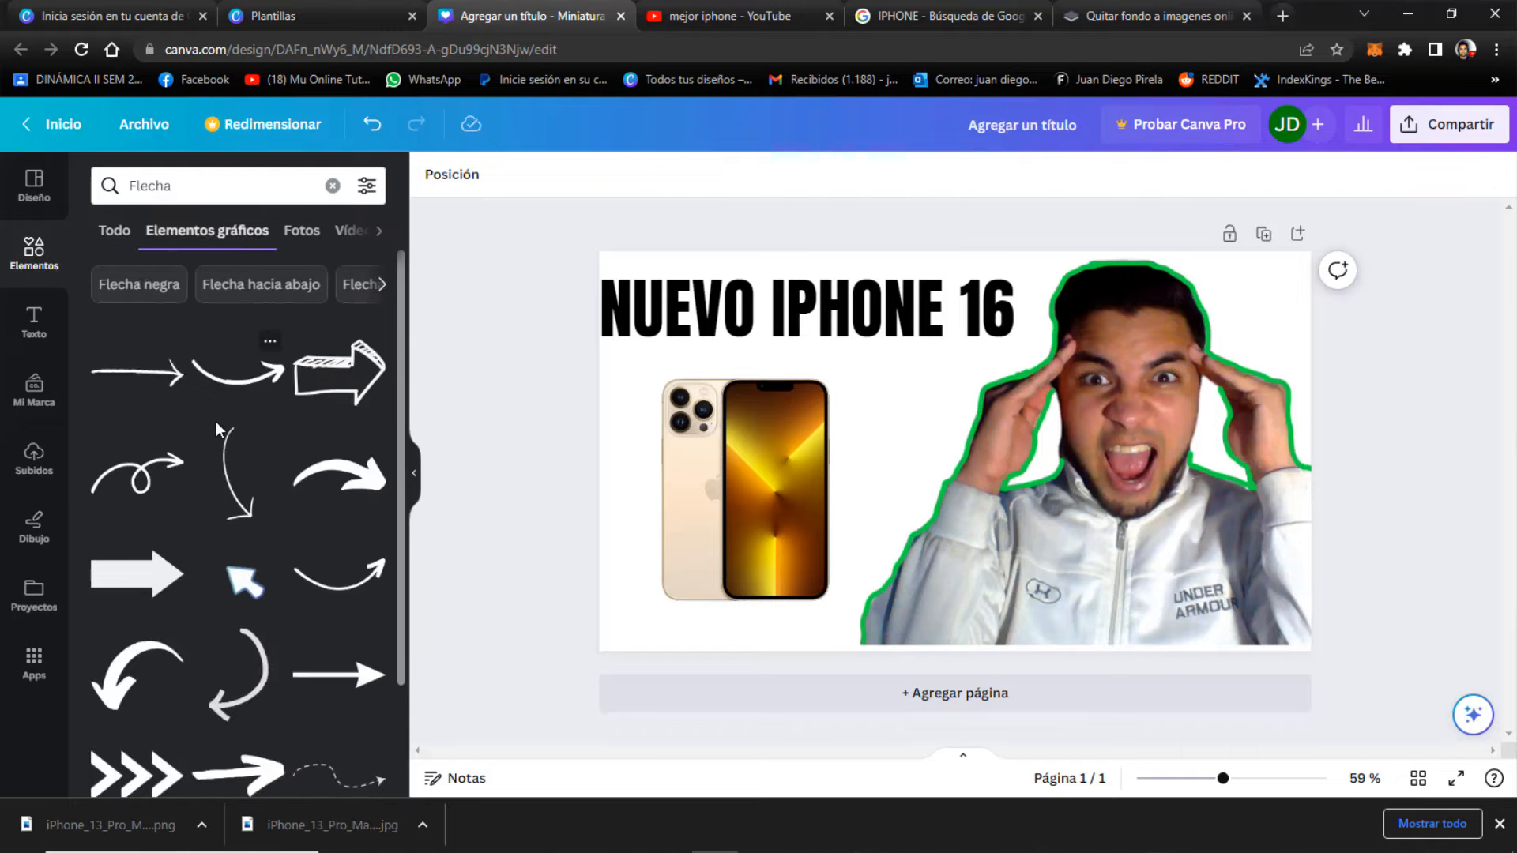
scroll(216, 421, down, 1)
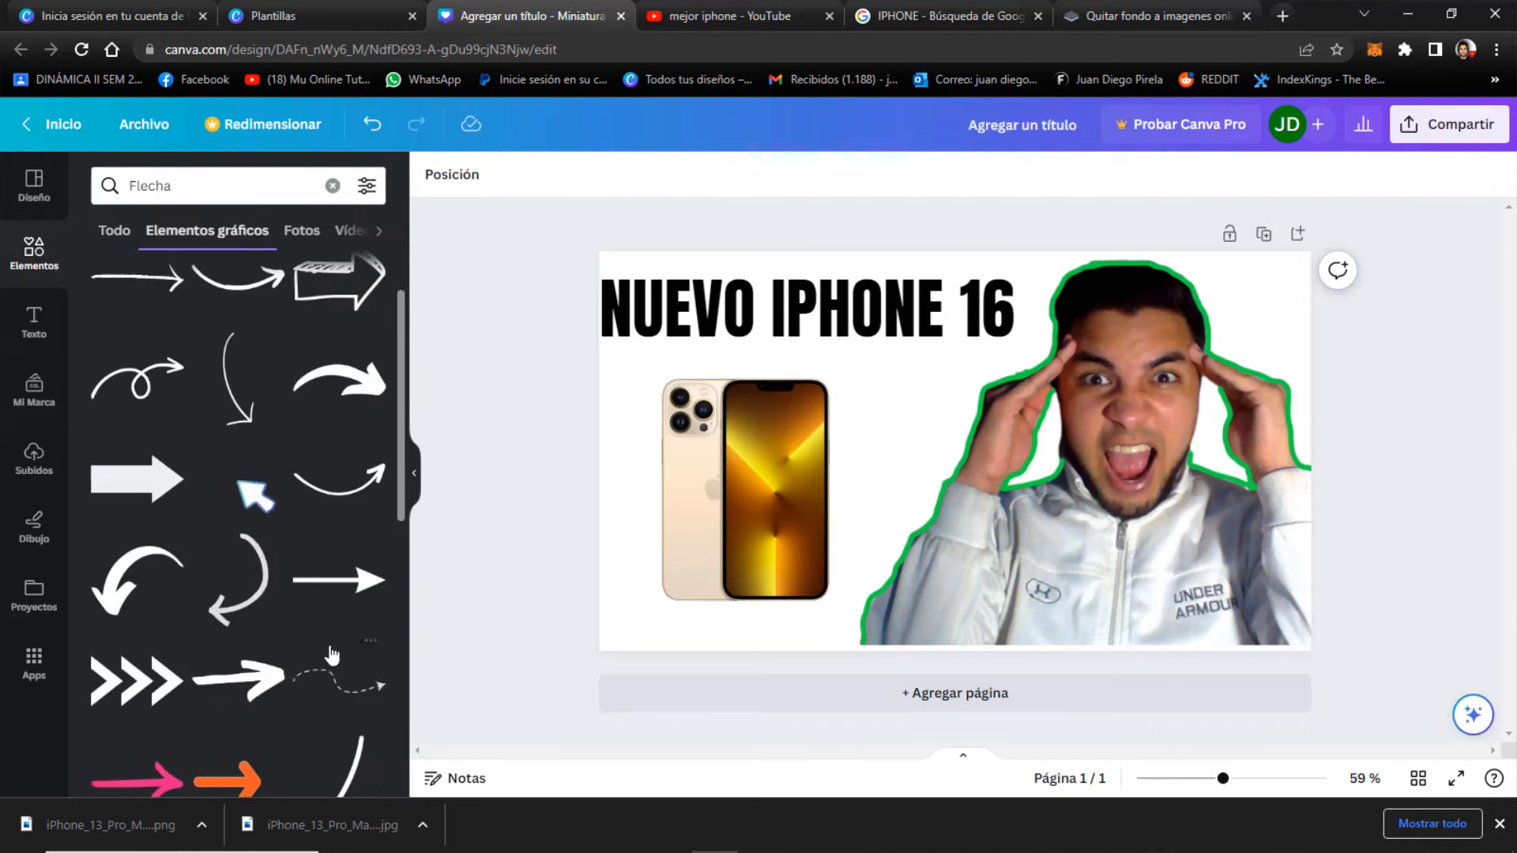
scroll(338, 458, down, 5)
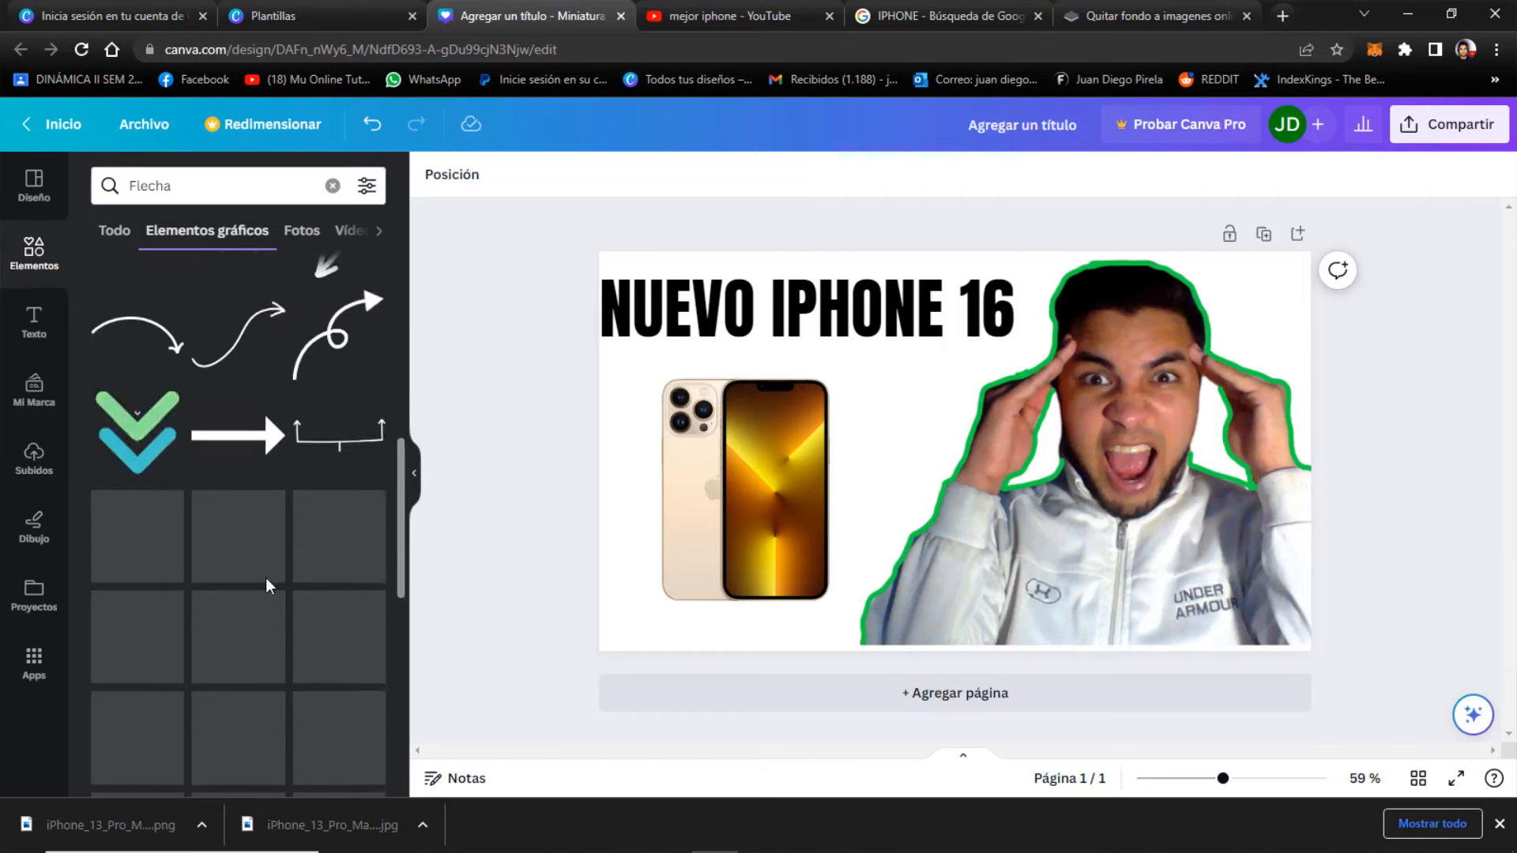
scroll(268, 585, up, 2)
click(247, 589)
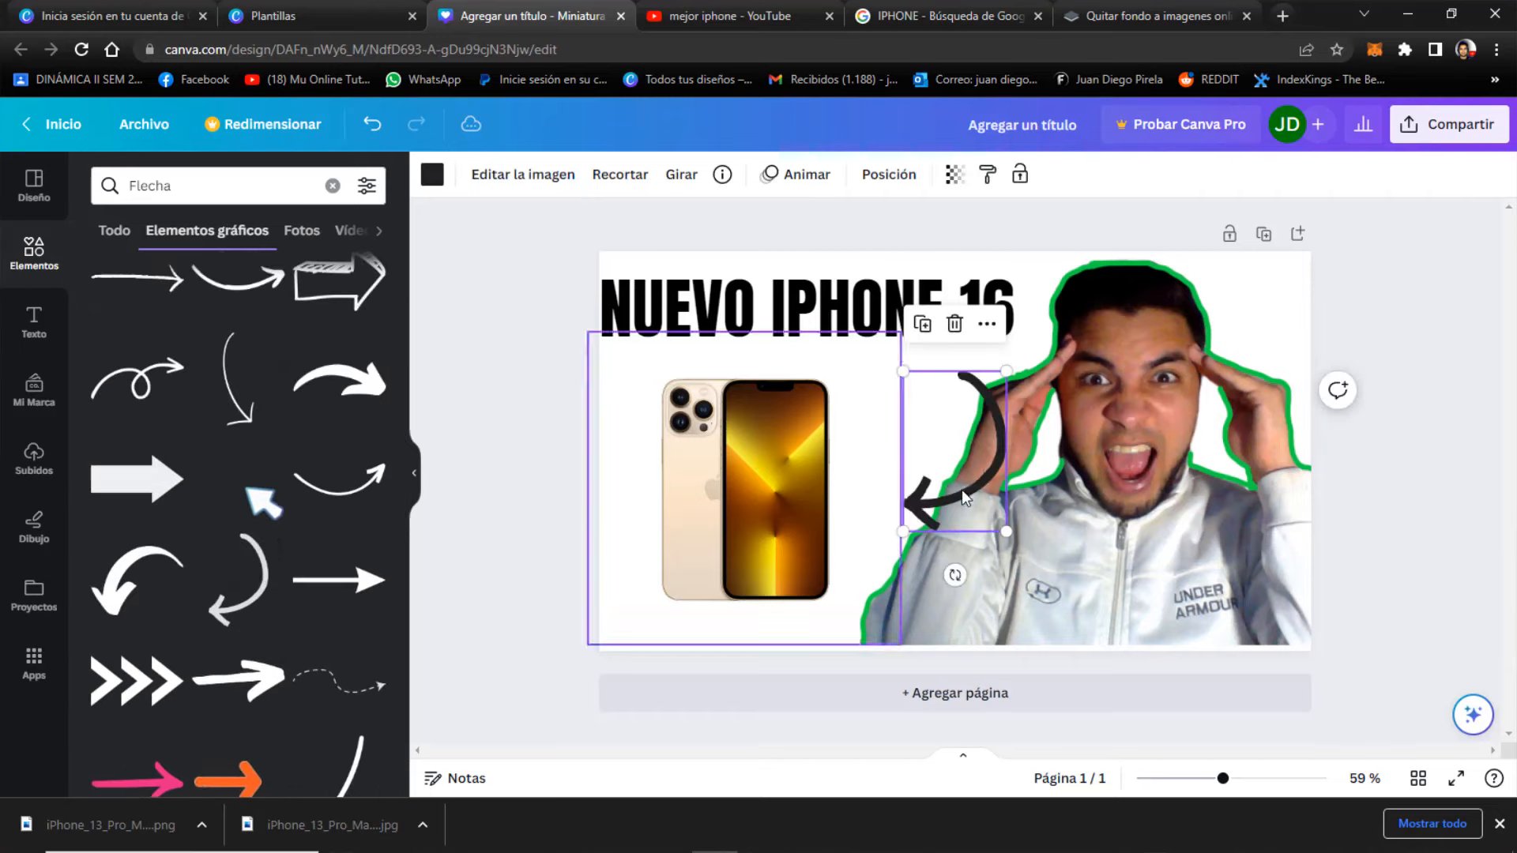
drag(977, 465, 919, 431)
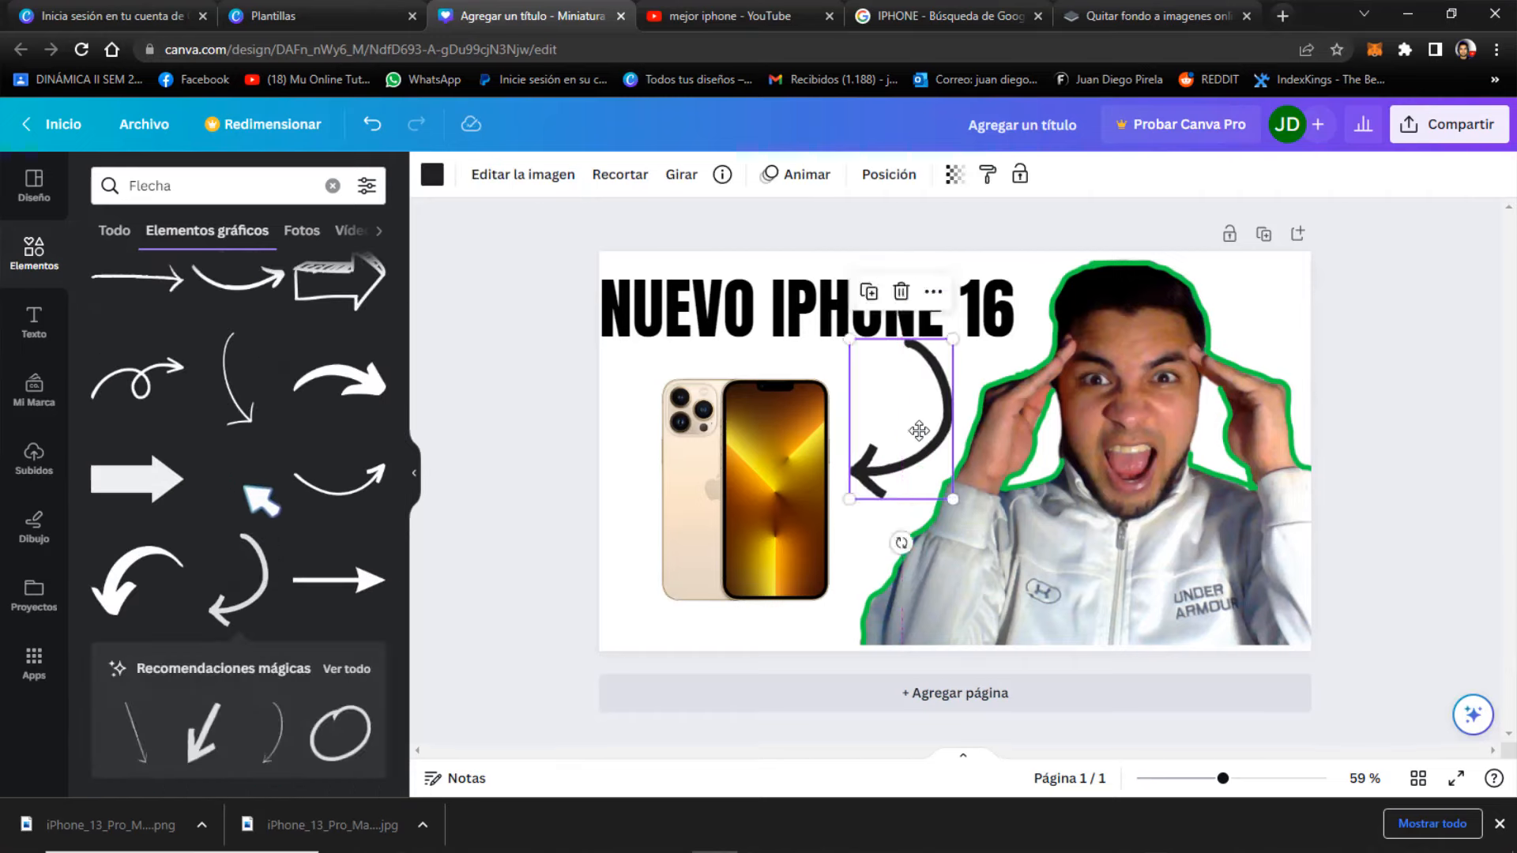
- Try green, black and yellow on the curved arrow and recolour it red (#DD1E1E)
click(432, 174)
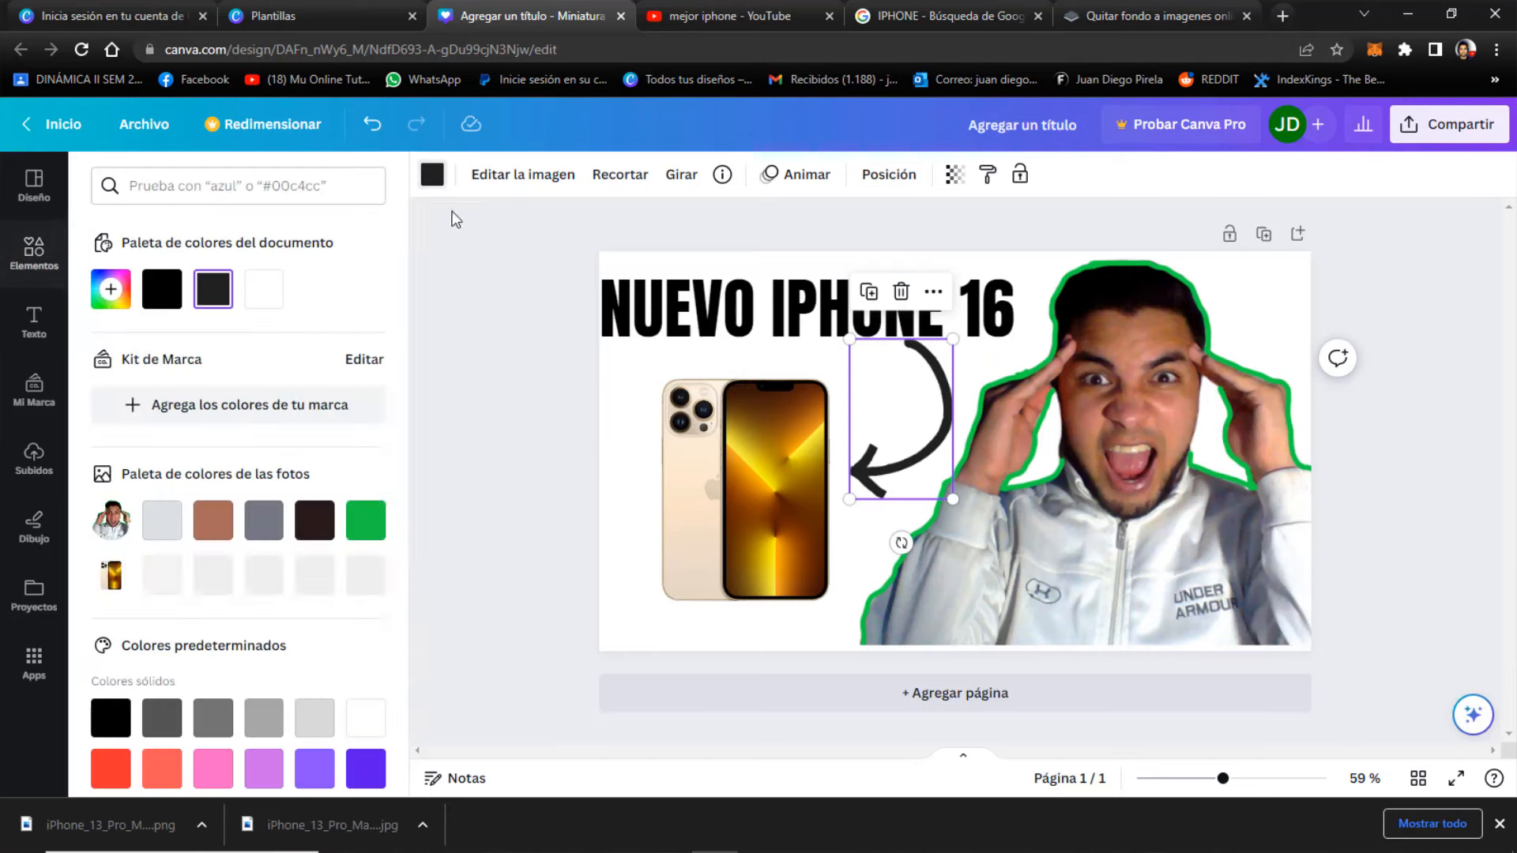
click(363, 525)
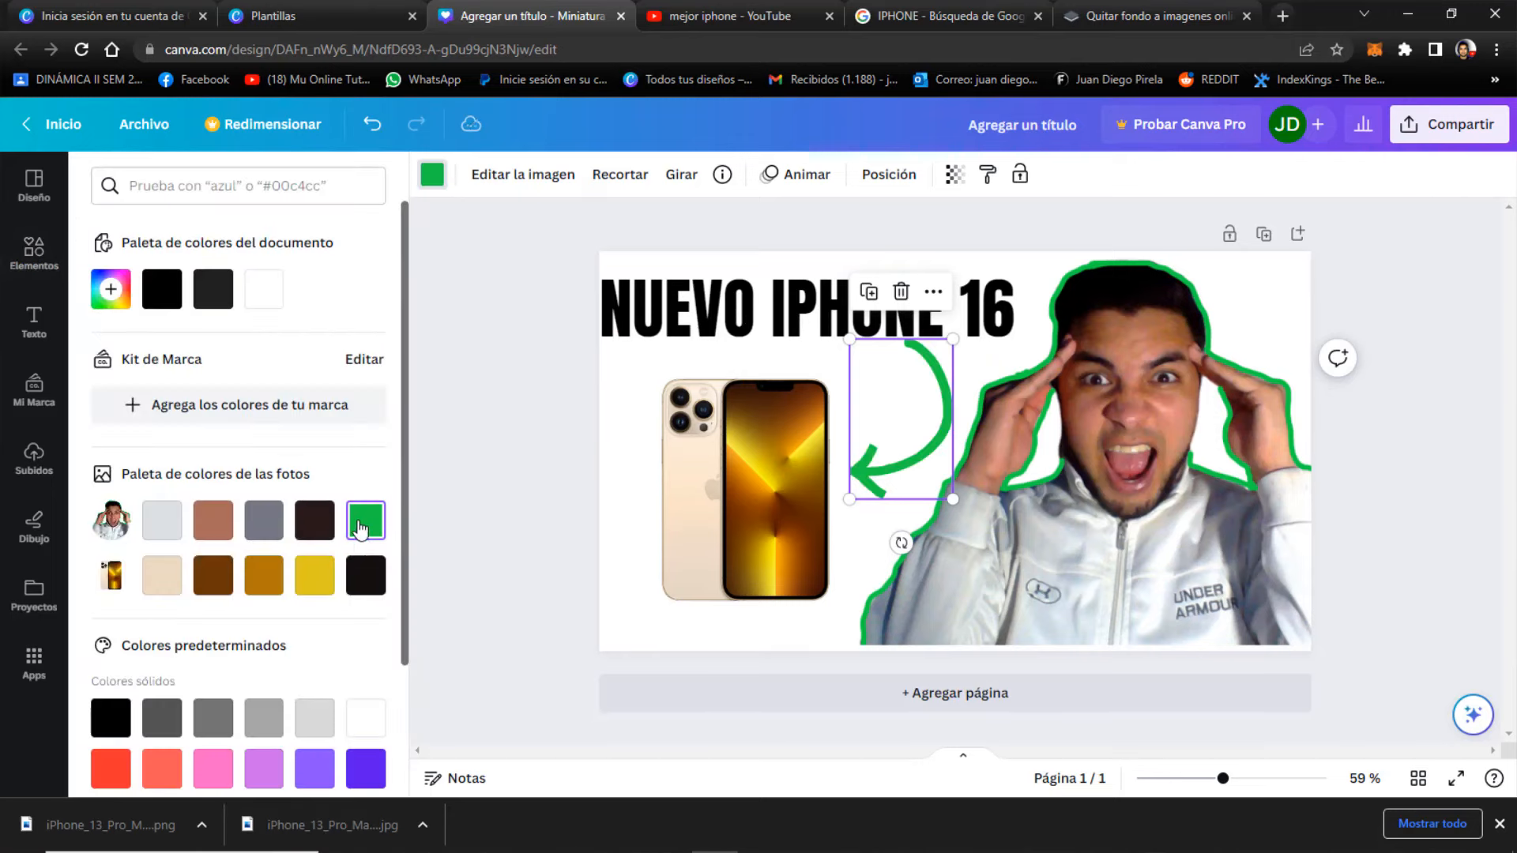
click(366, 574)
click(314, 575)
click(111, 289)
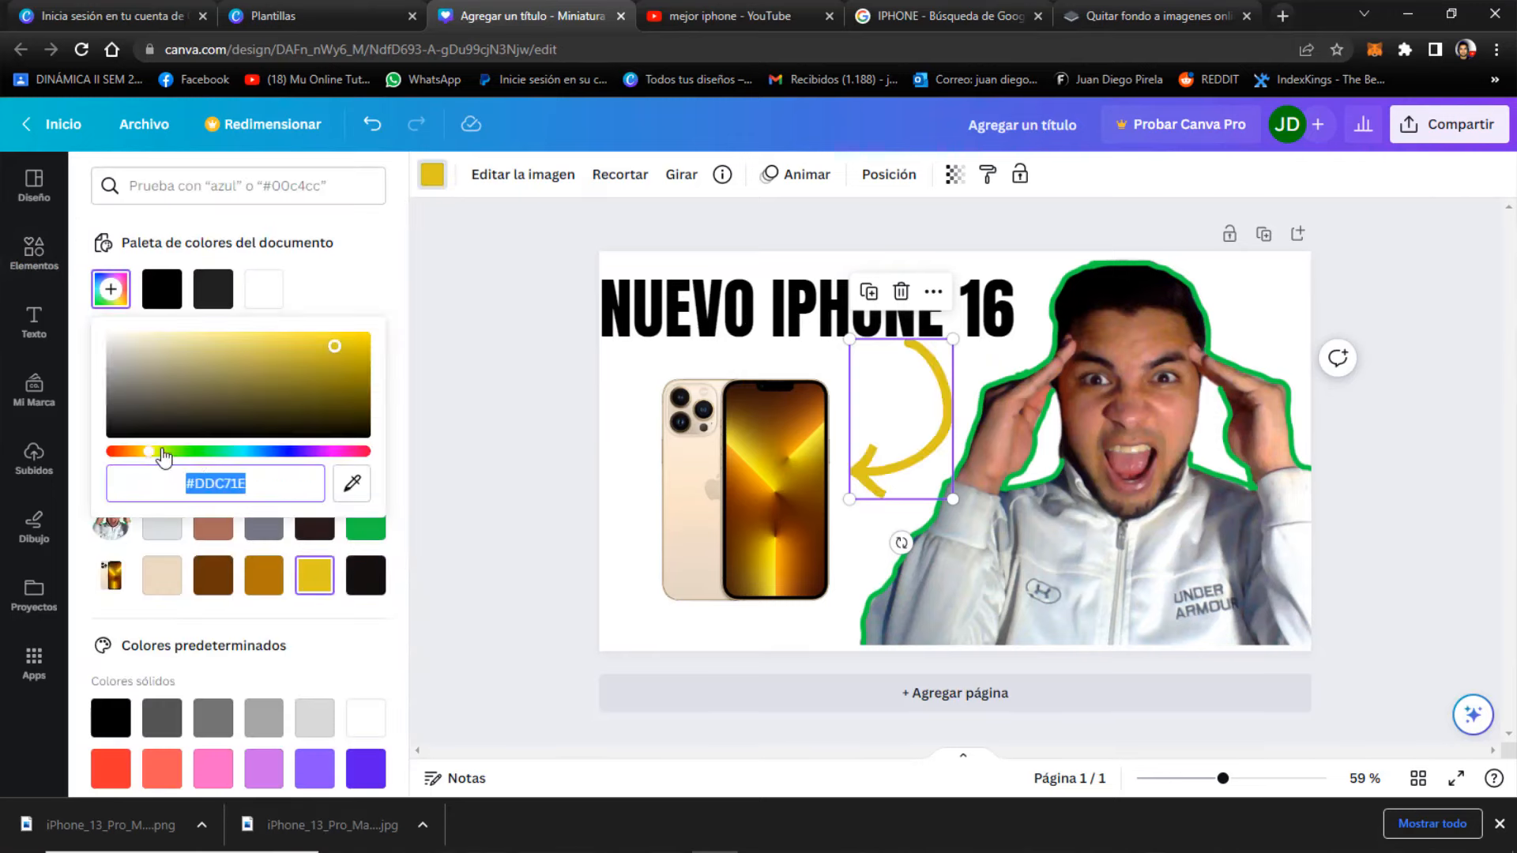
drag(163, 457, 343, 462)
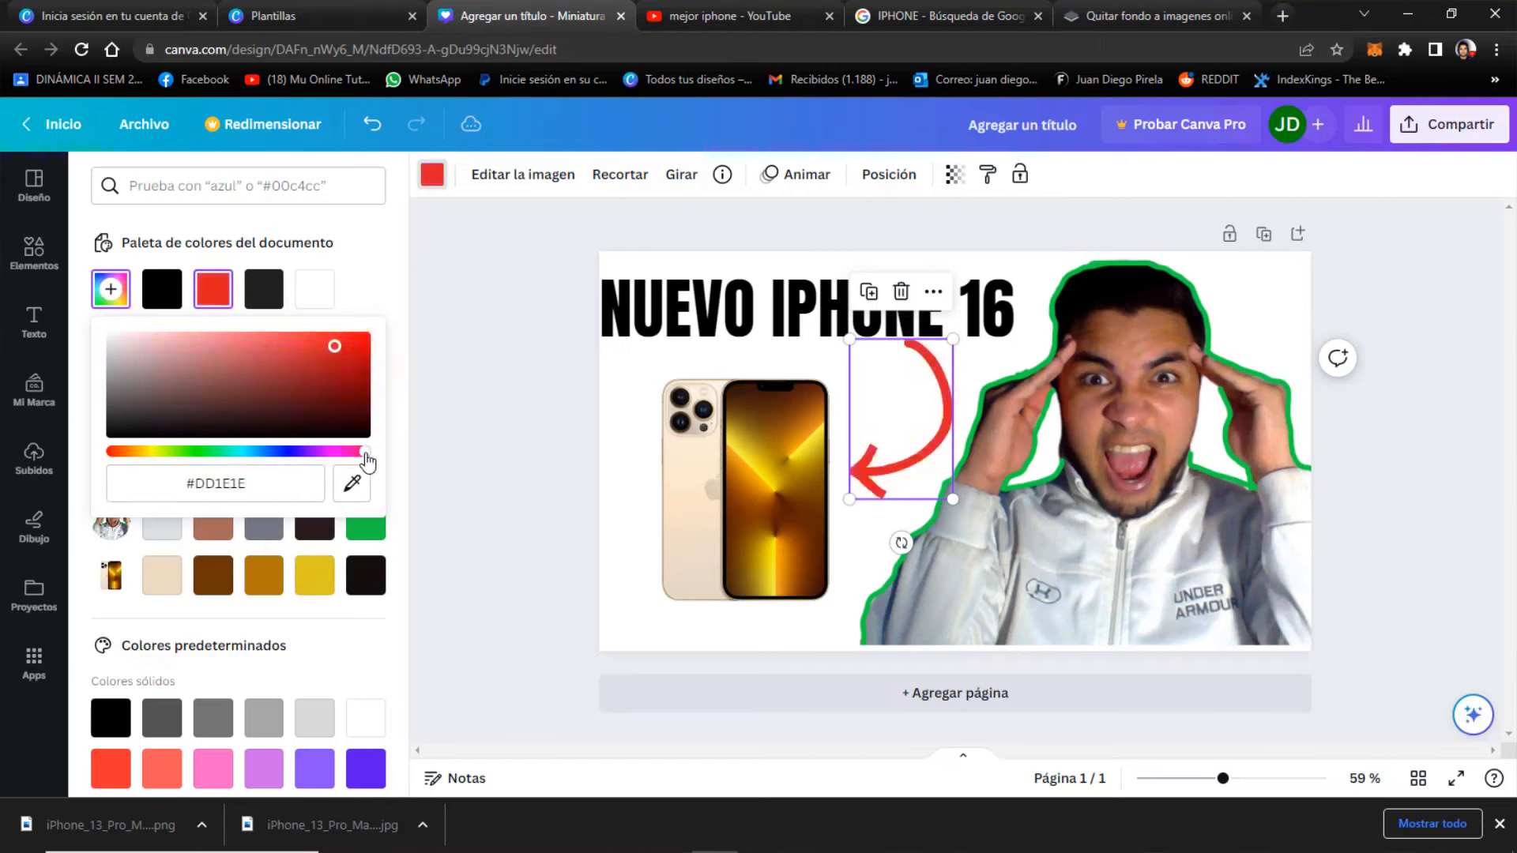
click(544, 434)
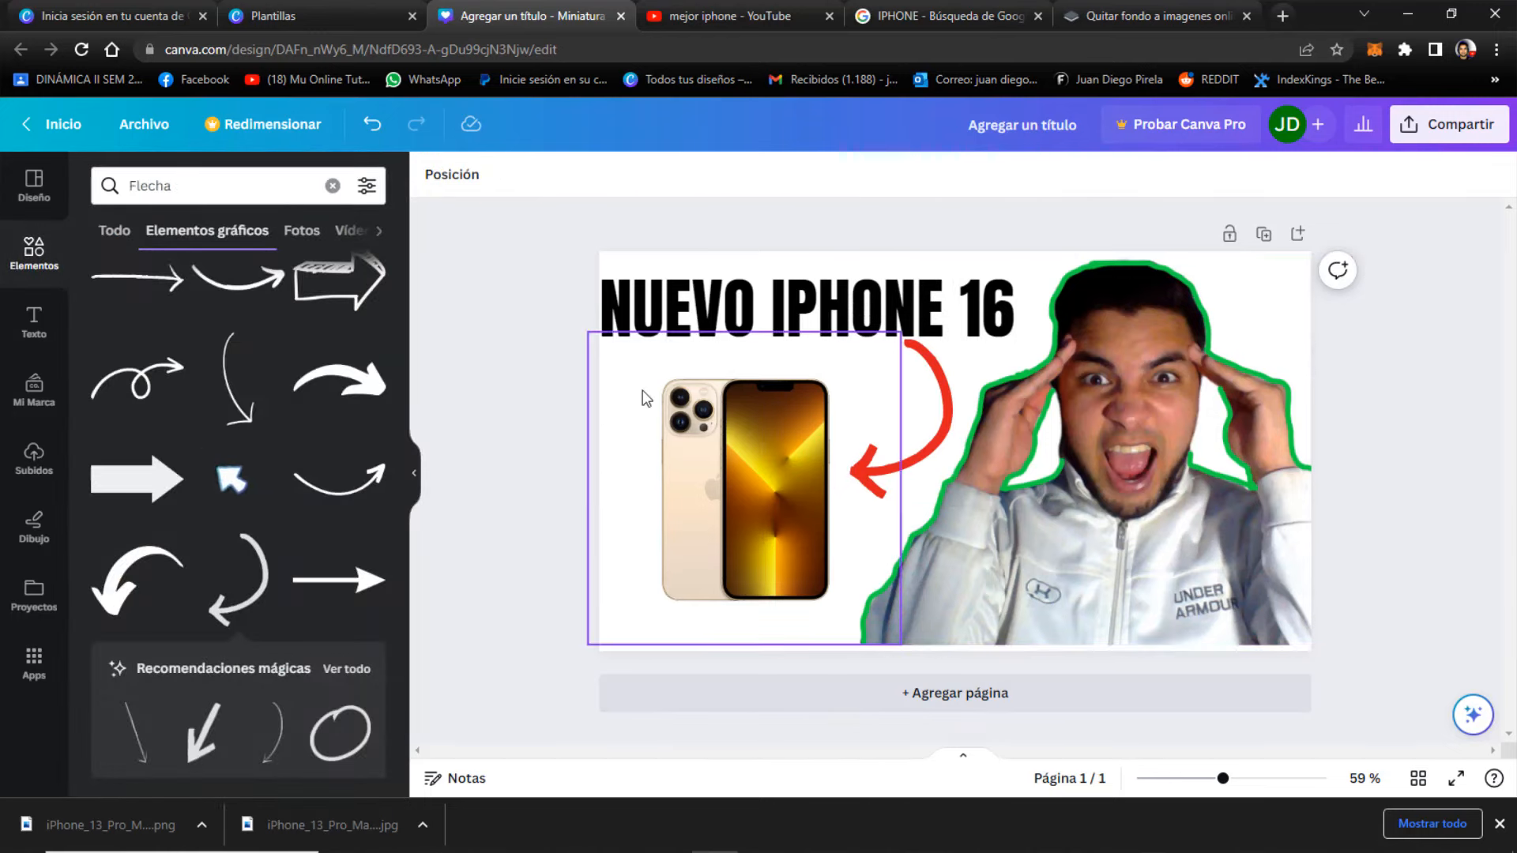
- Switch to Google and search for IPHONE images, correcting the misspelled query
click(807, 833)
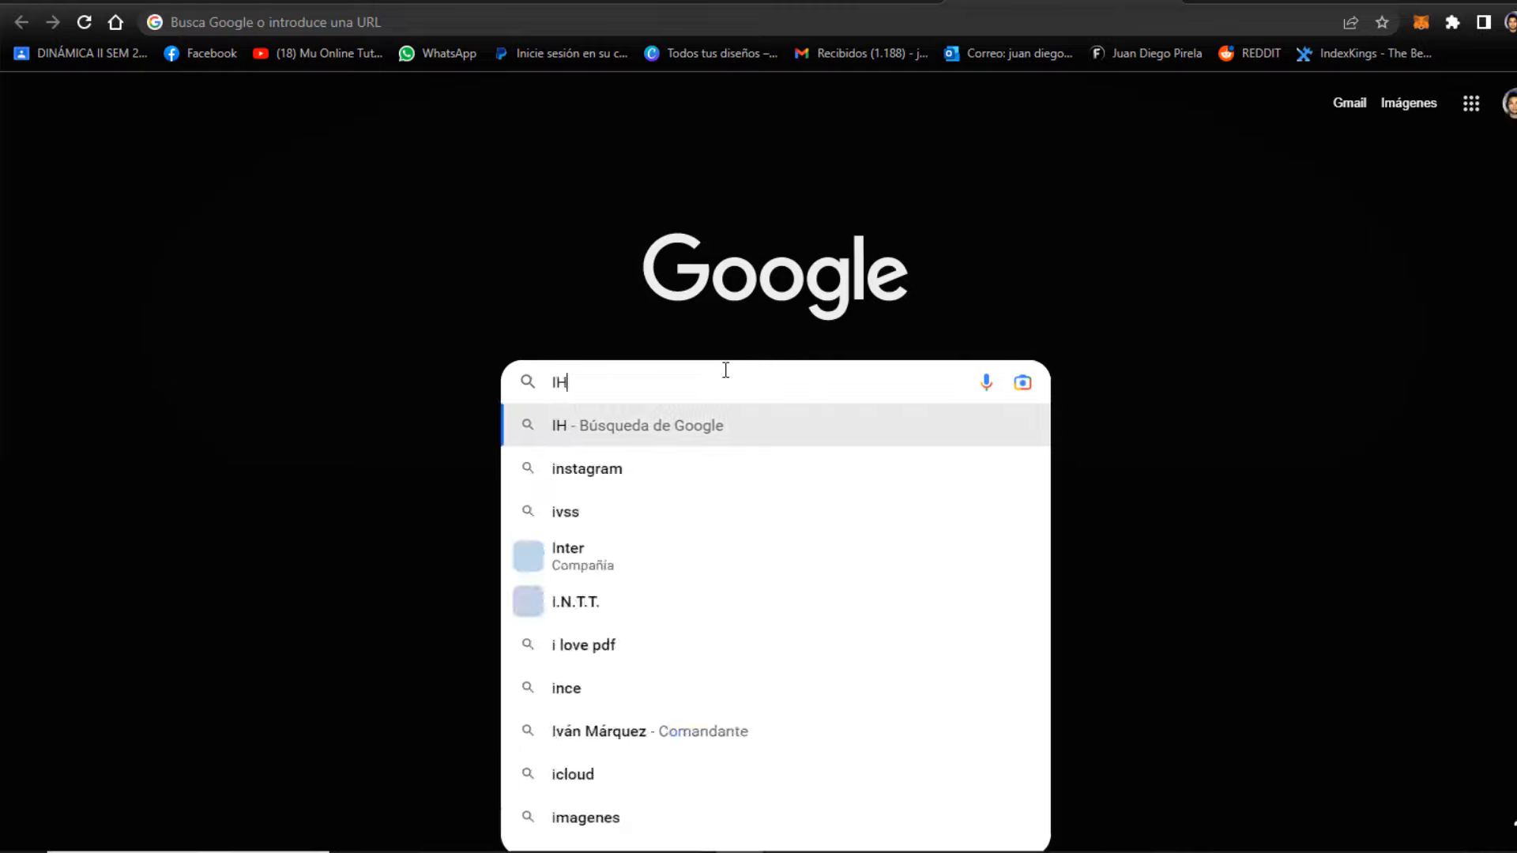
text(HPONE)
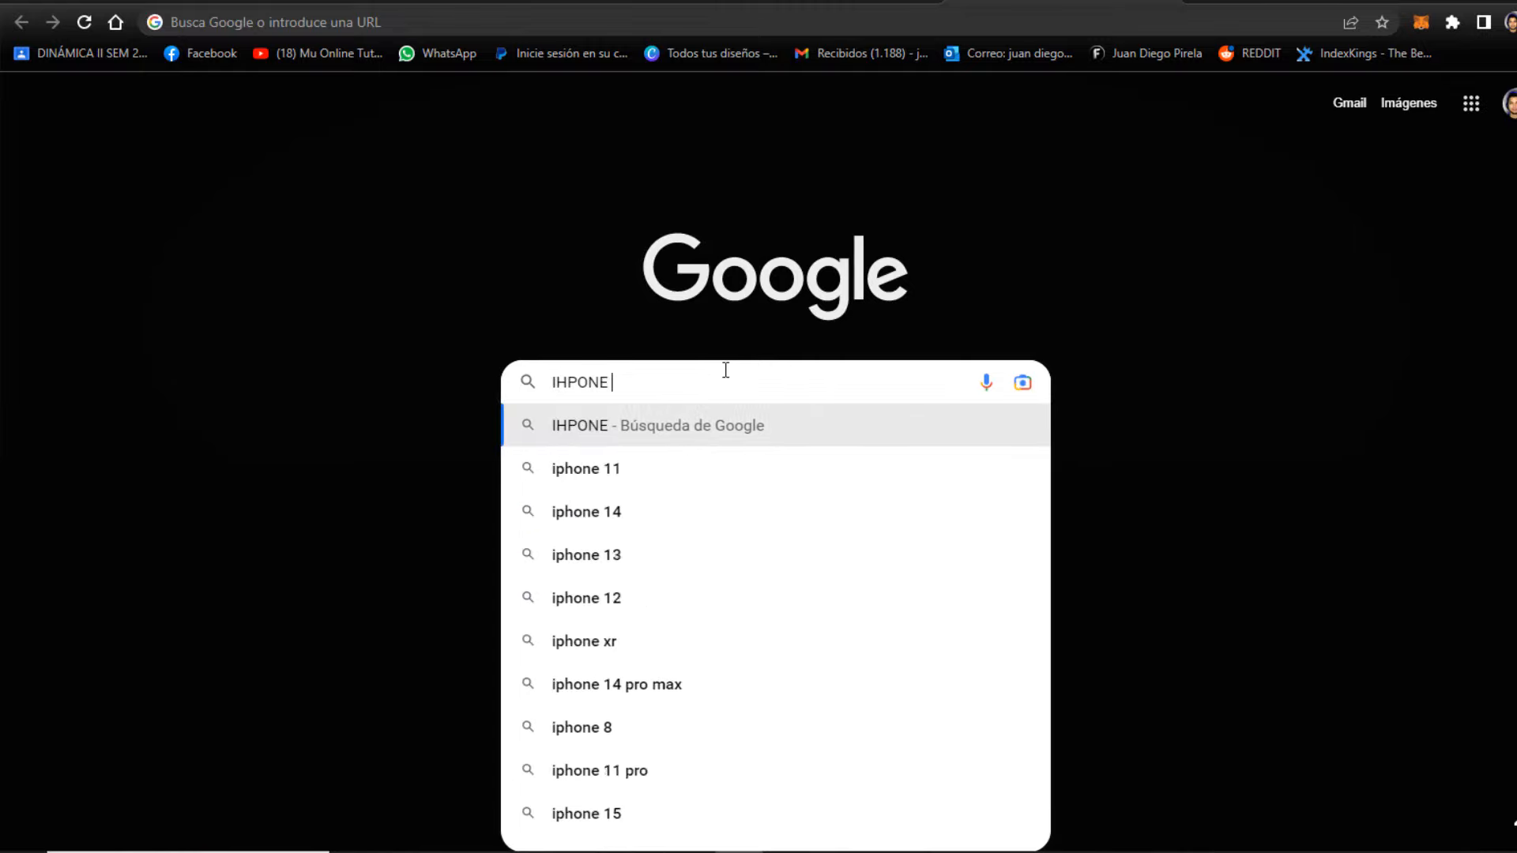
key(BackSpace)
key(BackSpace)
text(PHONR)
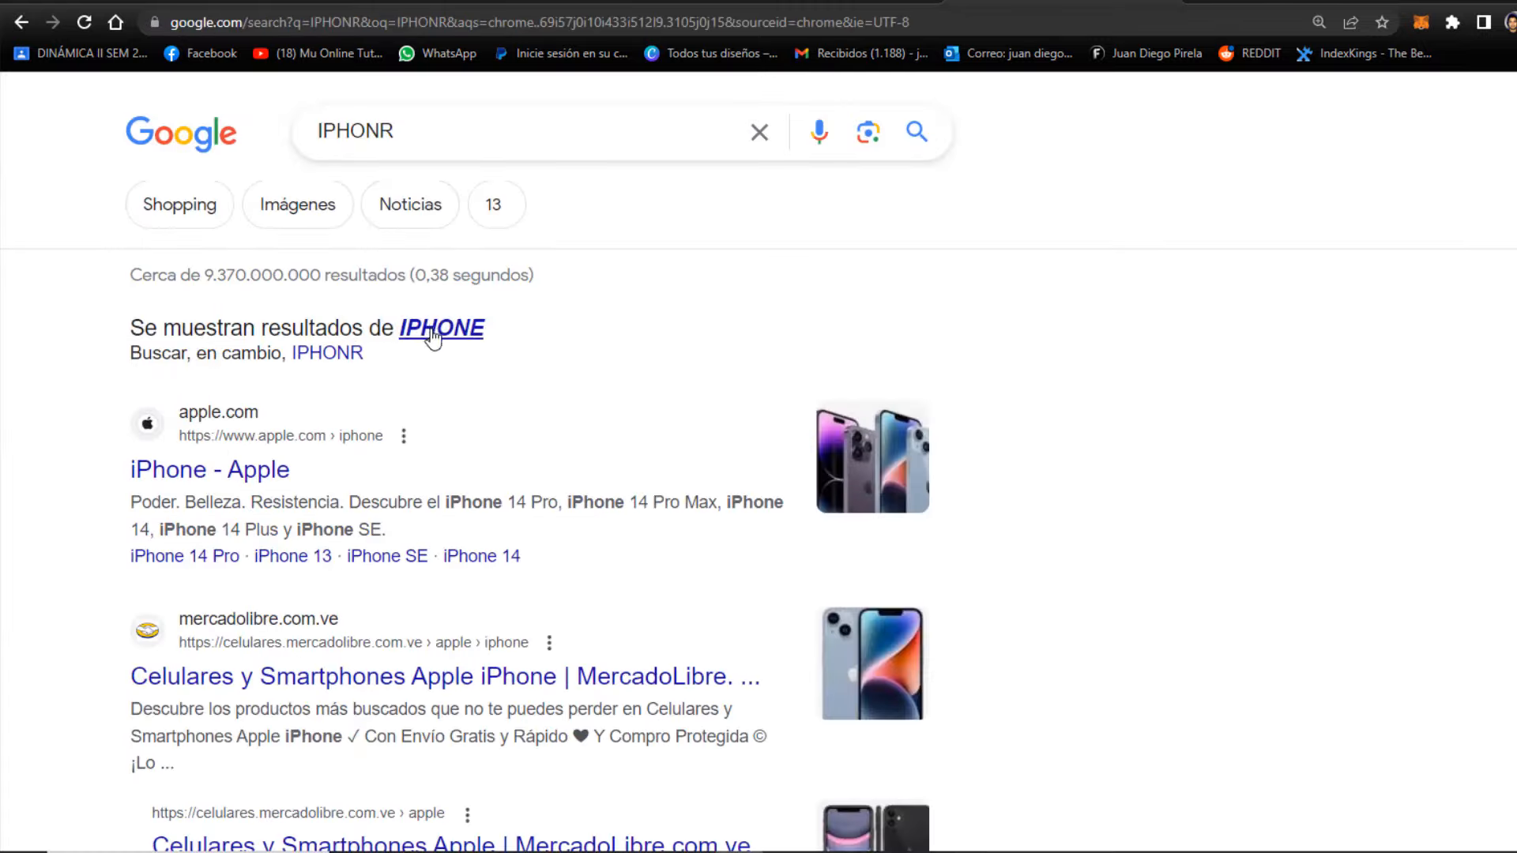
click(433, 330)
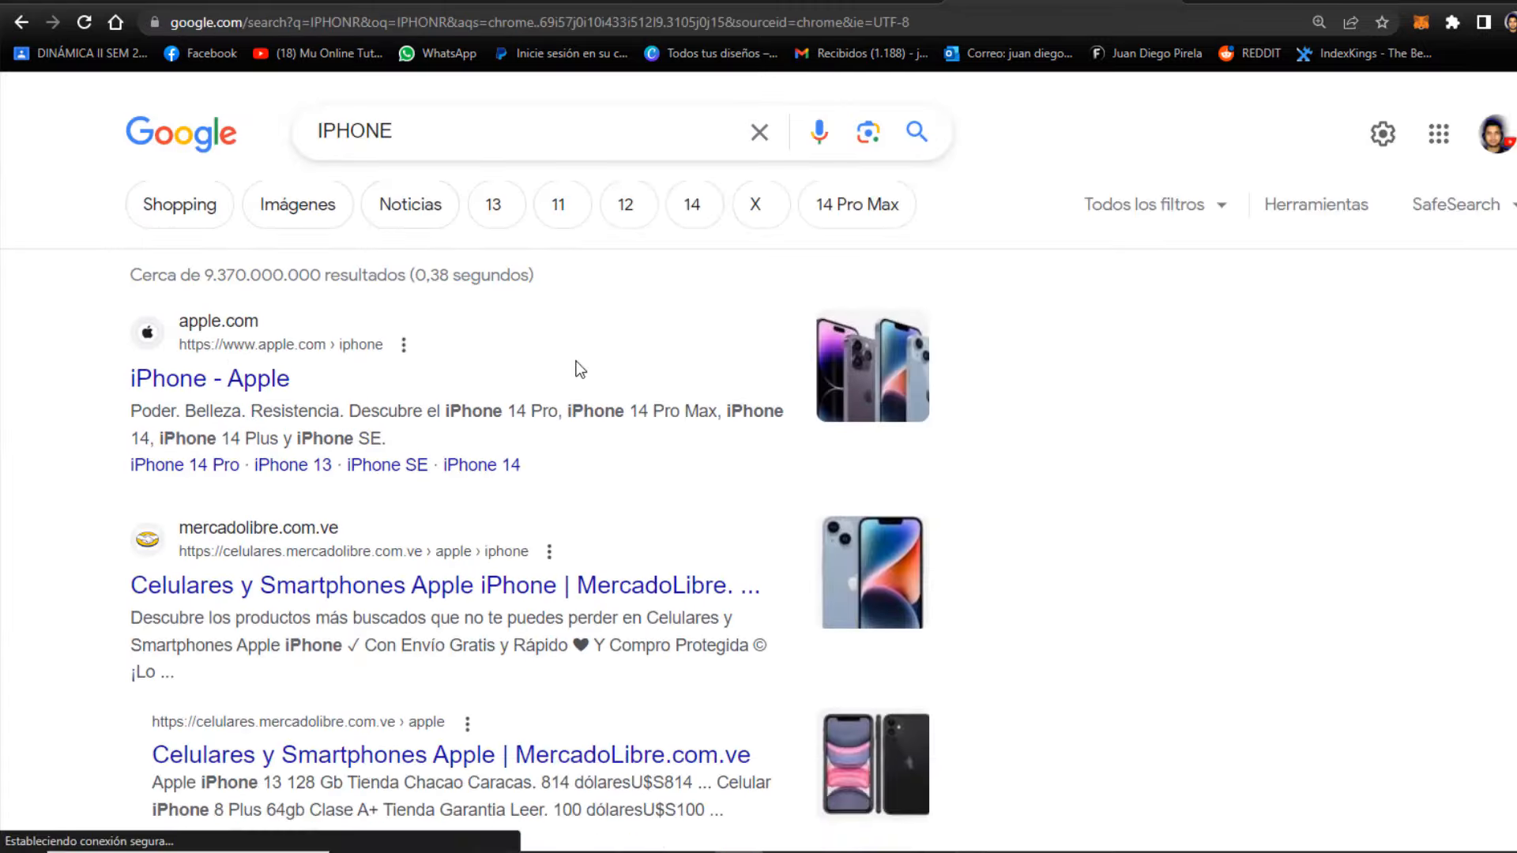
click(298, 207)
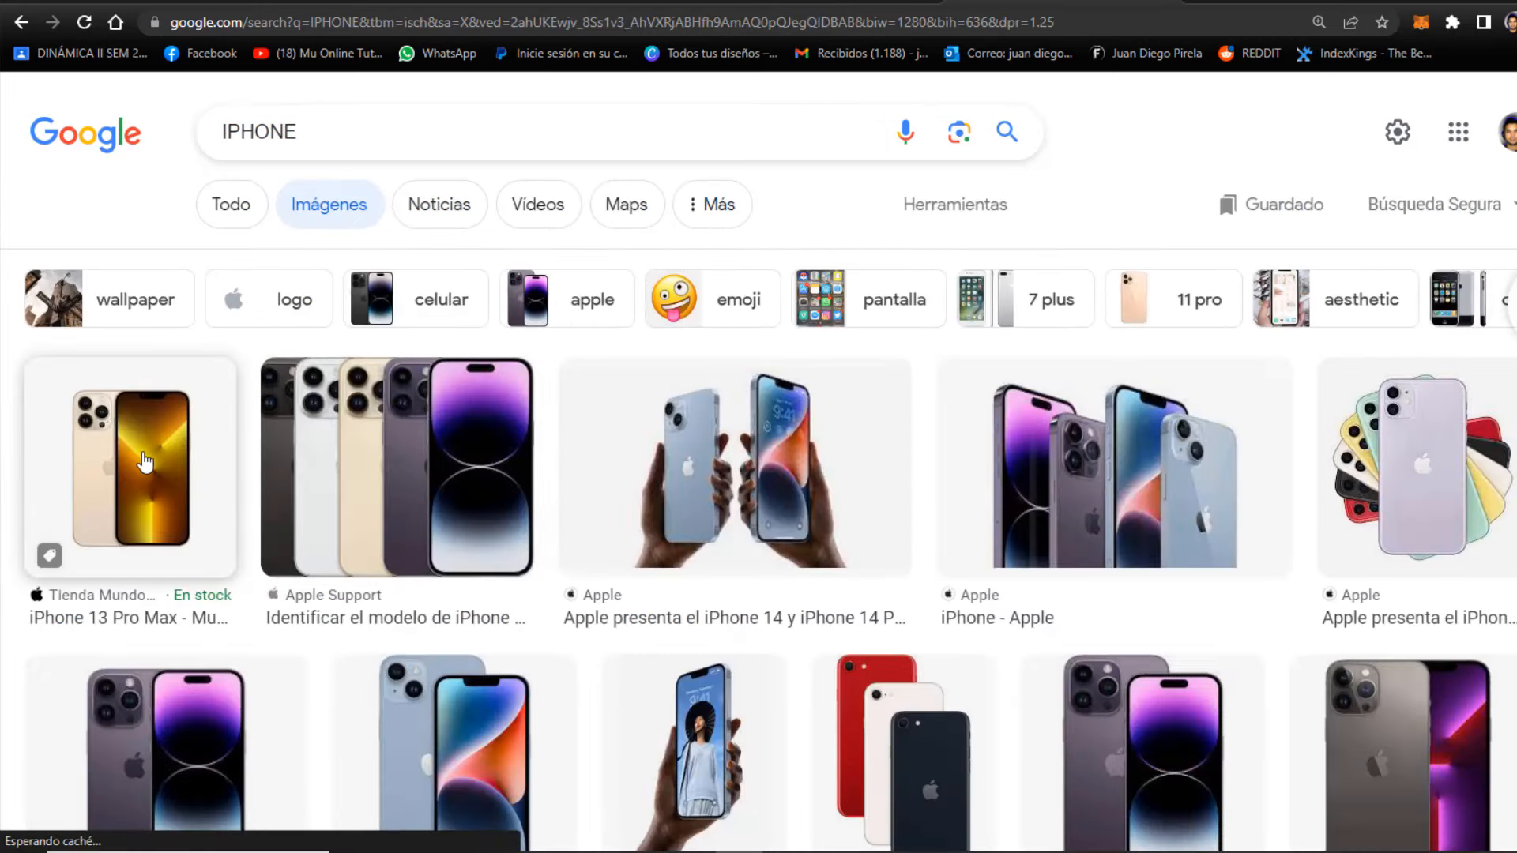
- Save the gold iPhone 13 Pro Max image to the Desktop as a JPEG under its suggested file name
click(134, 452)
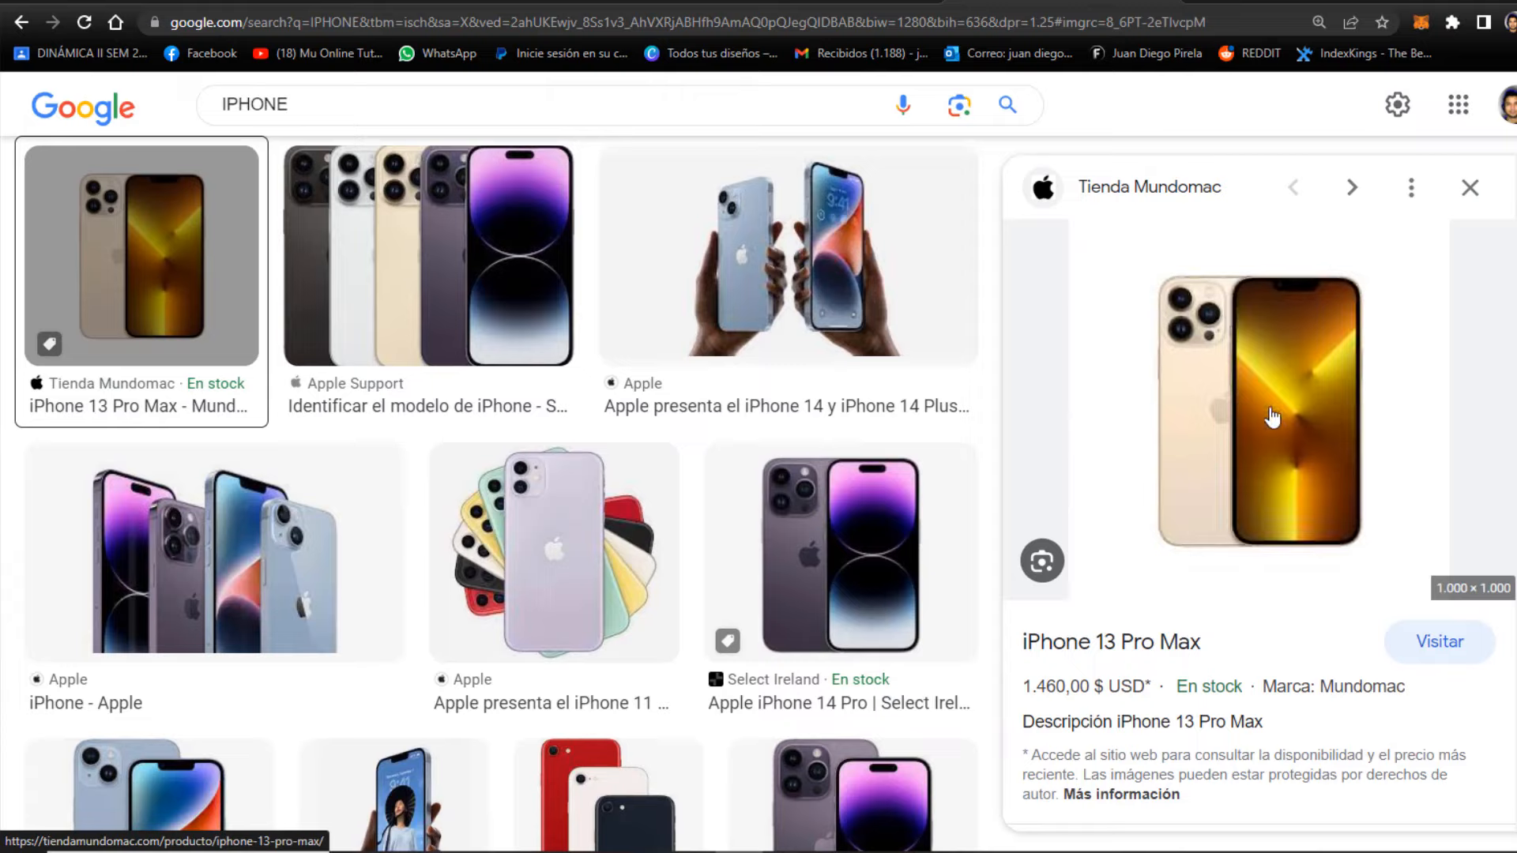
right_click(1242, 402)
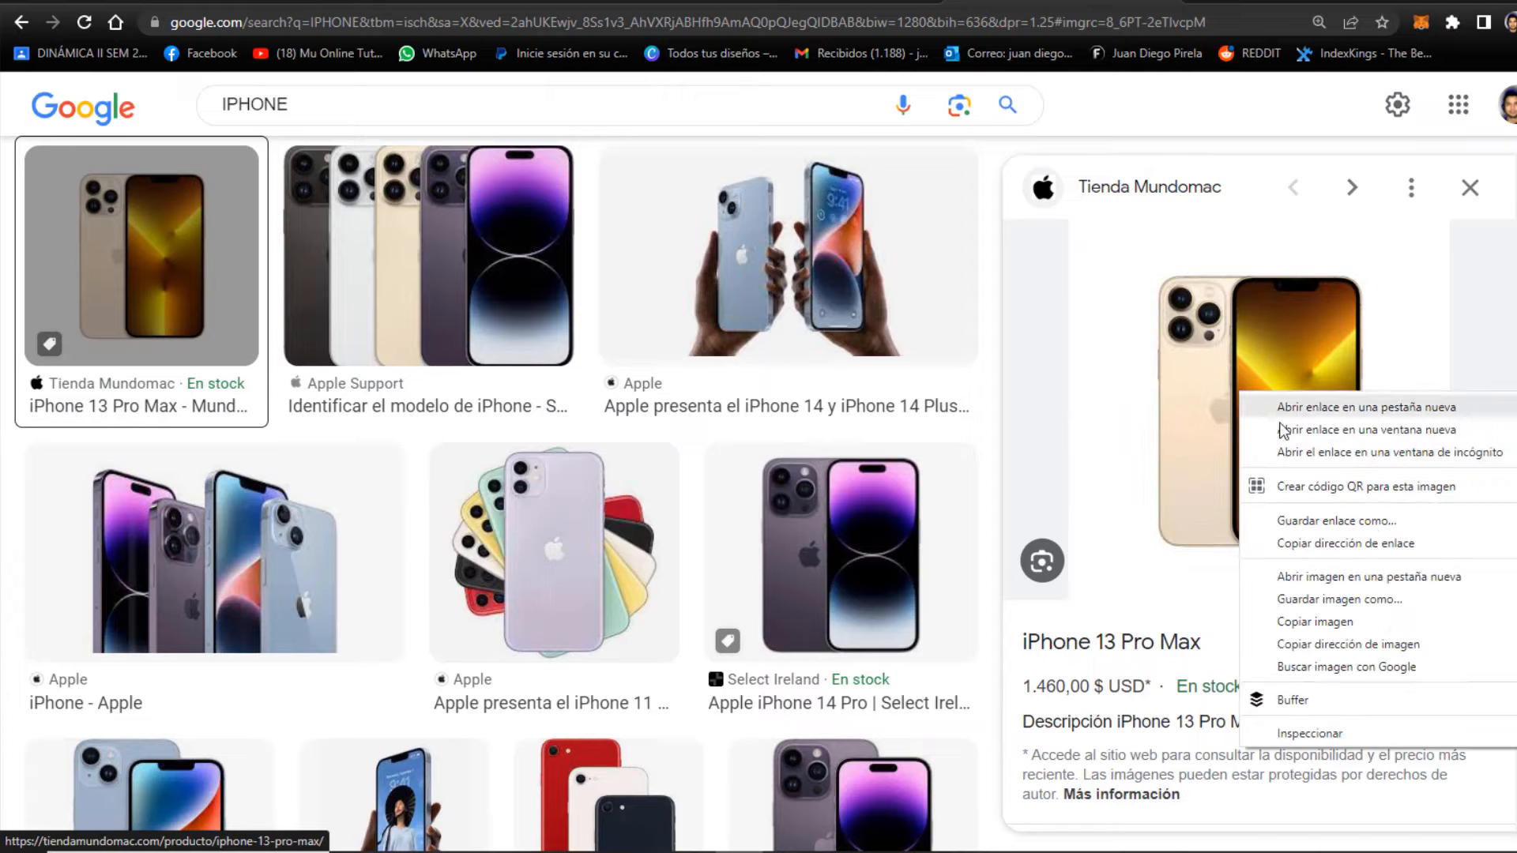
click(1342, 612)
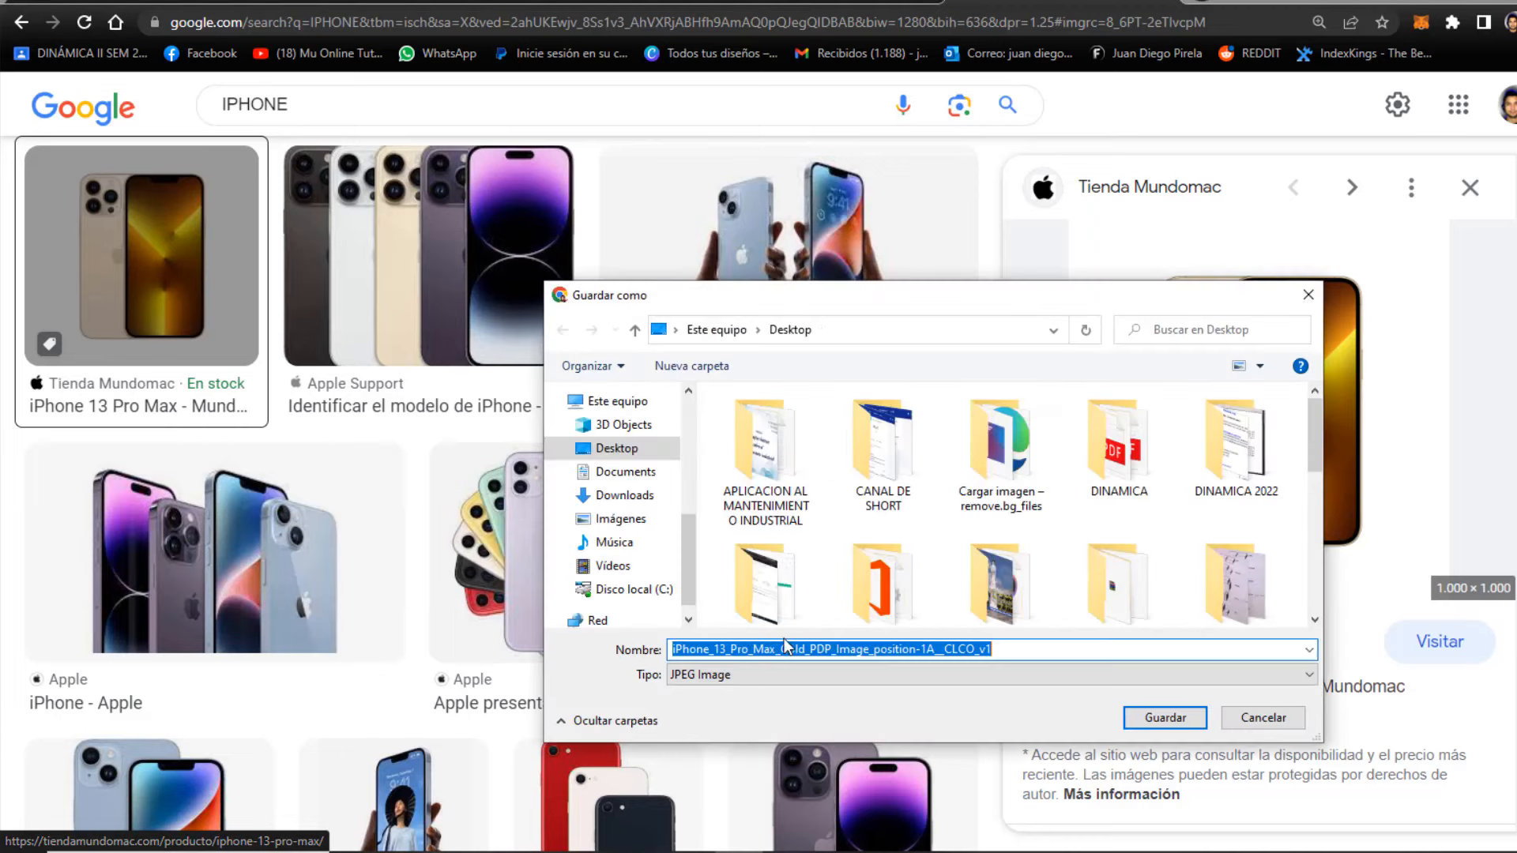
click(1159, 718)
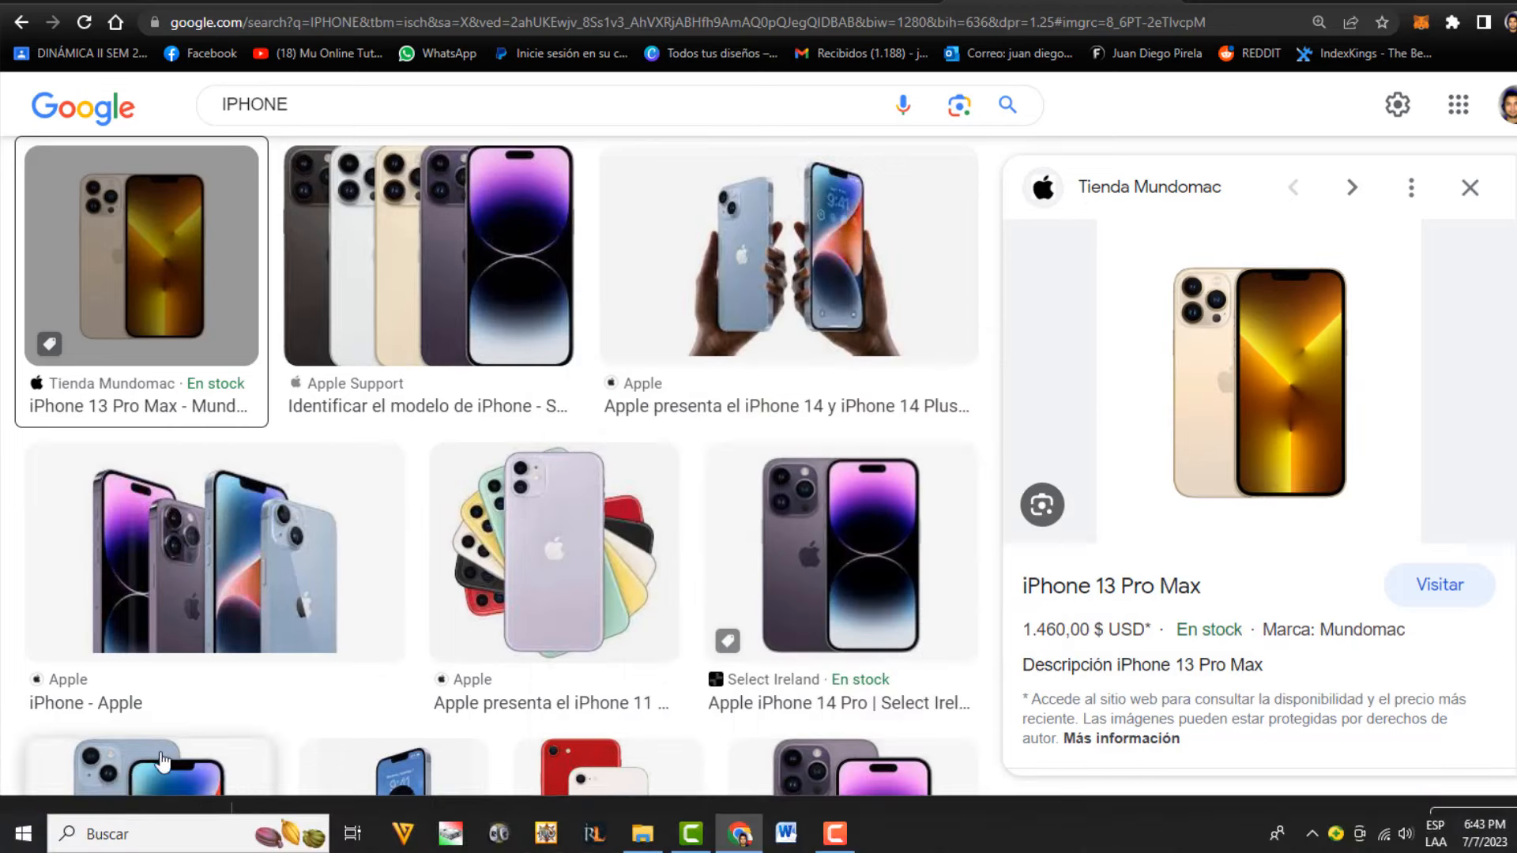
- Search Google for REMOVE BG in a new browser tab
key(ctrl+t)
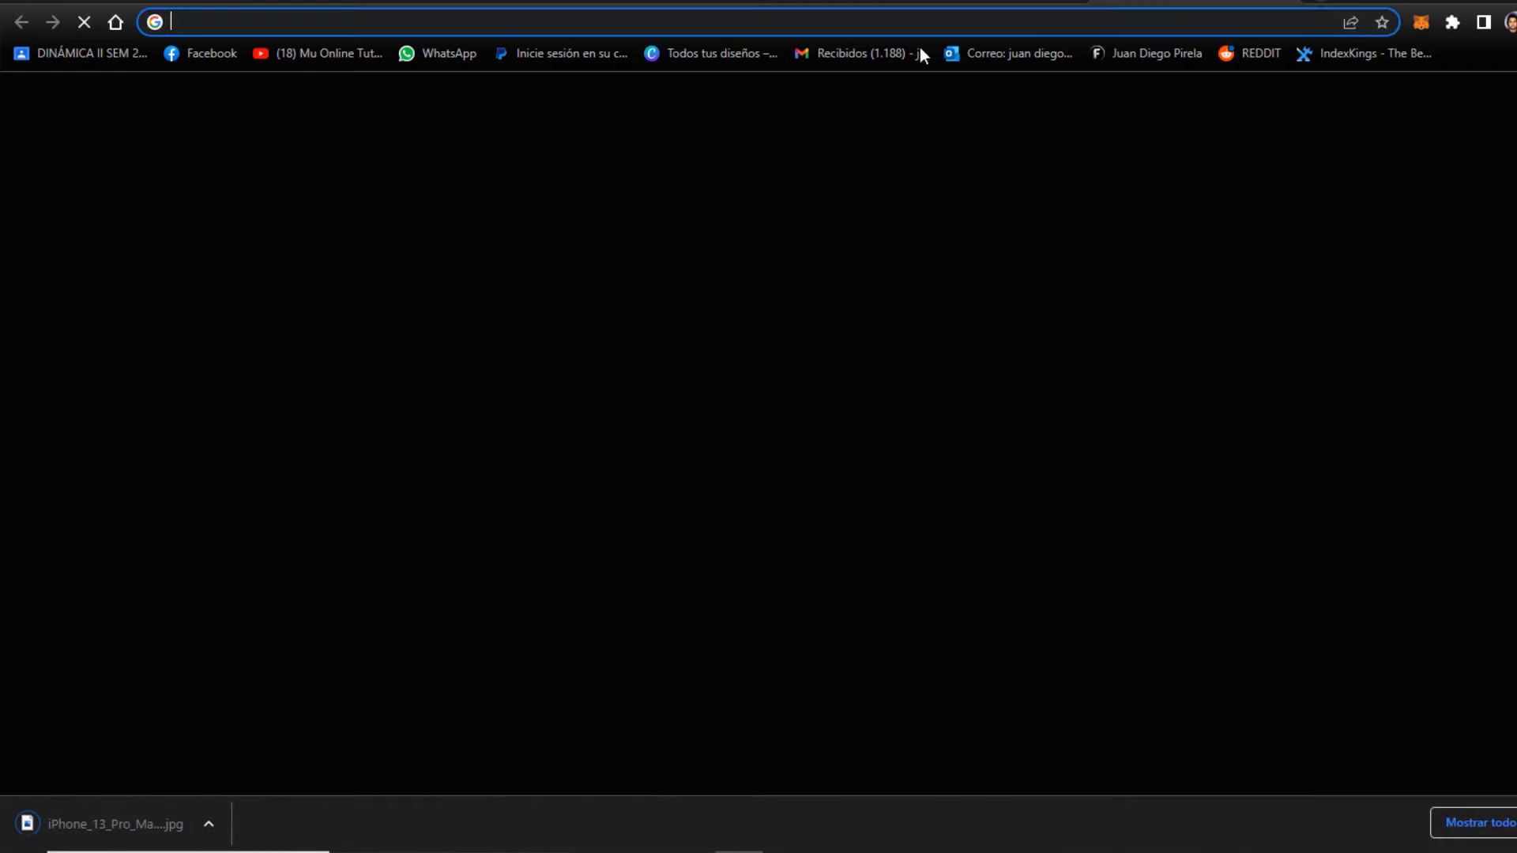
text(REMOVE BG)
key(Return)
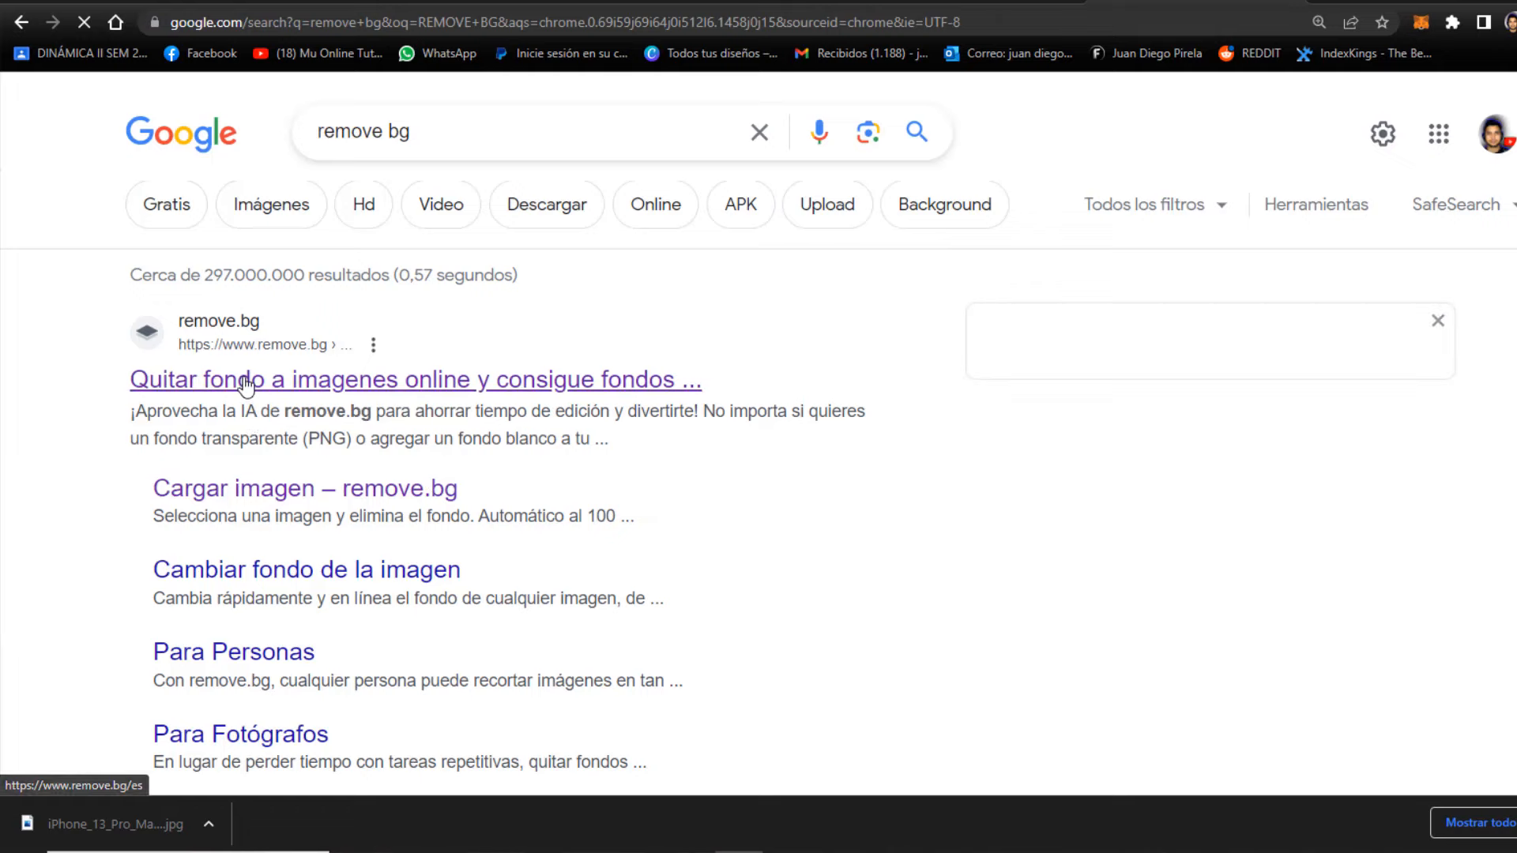
- Open the remove.bg site and upload the downloaded gold iPhone JPEG to remove its background
click(245, 381)
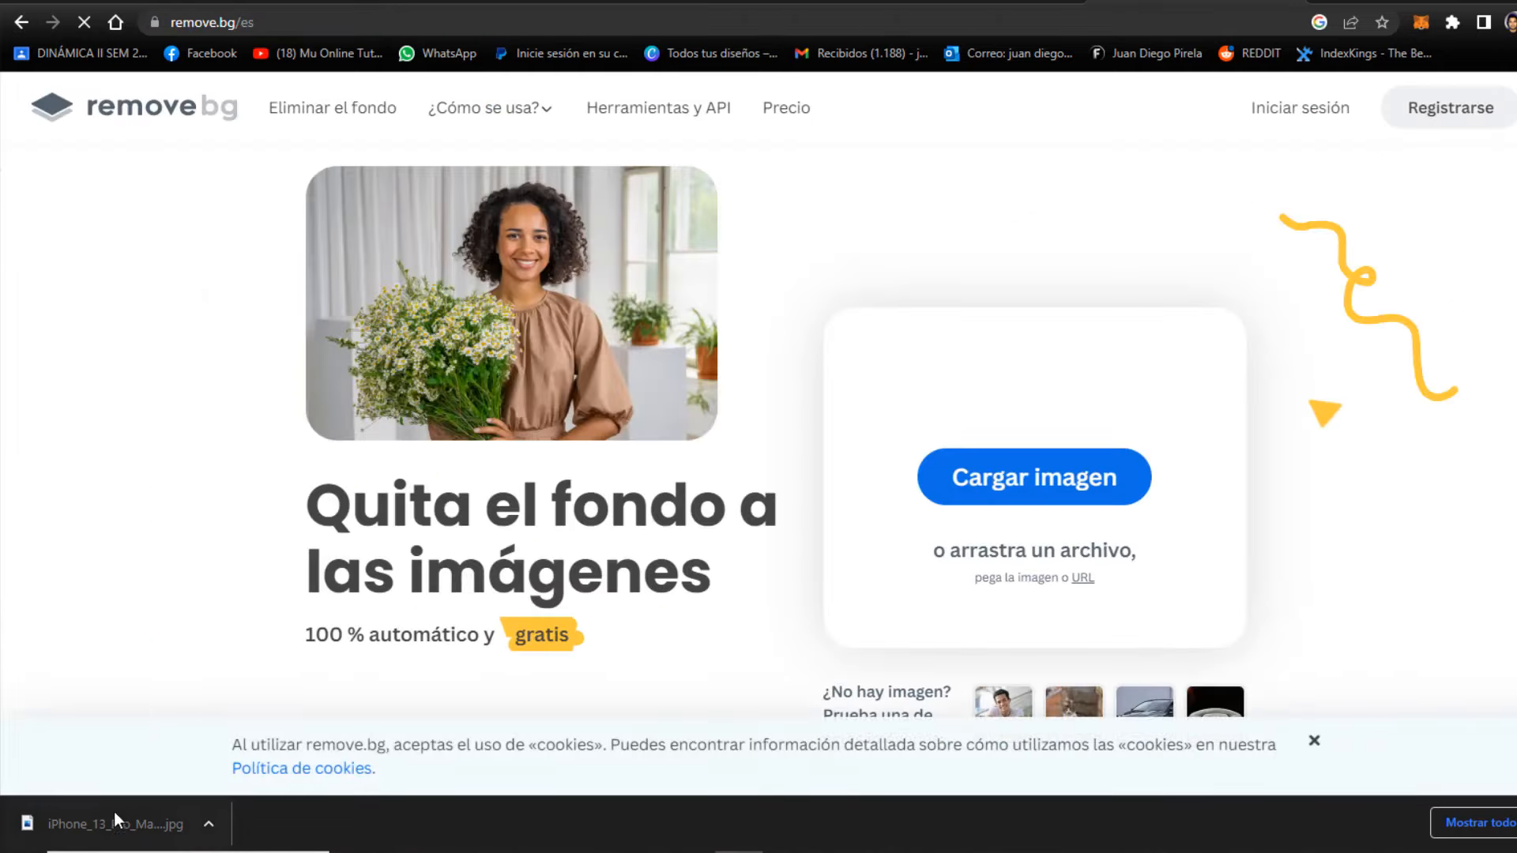
drag(116, 819, 988, 336)
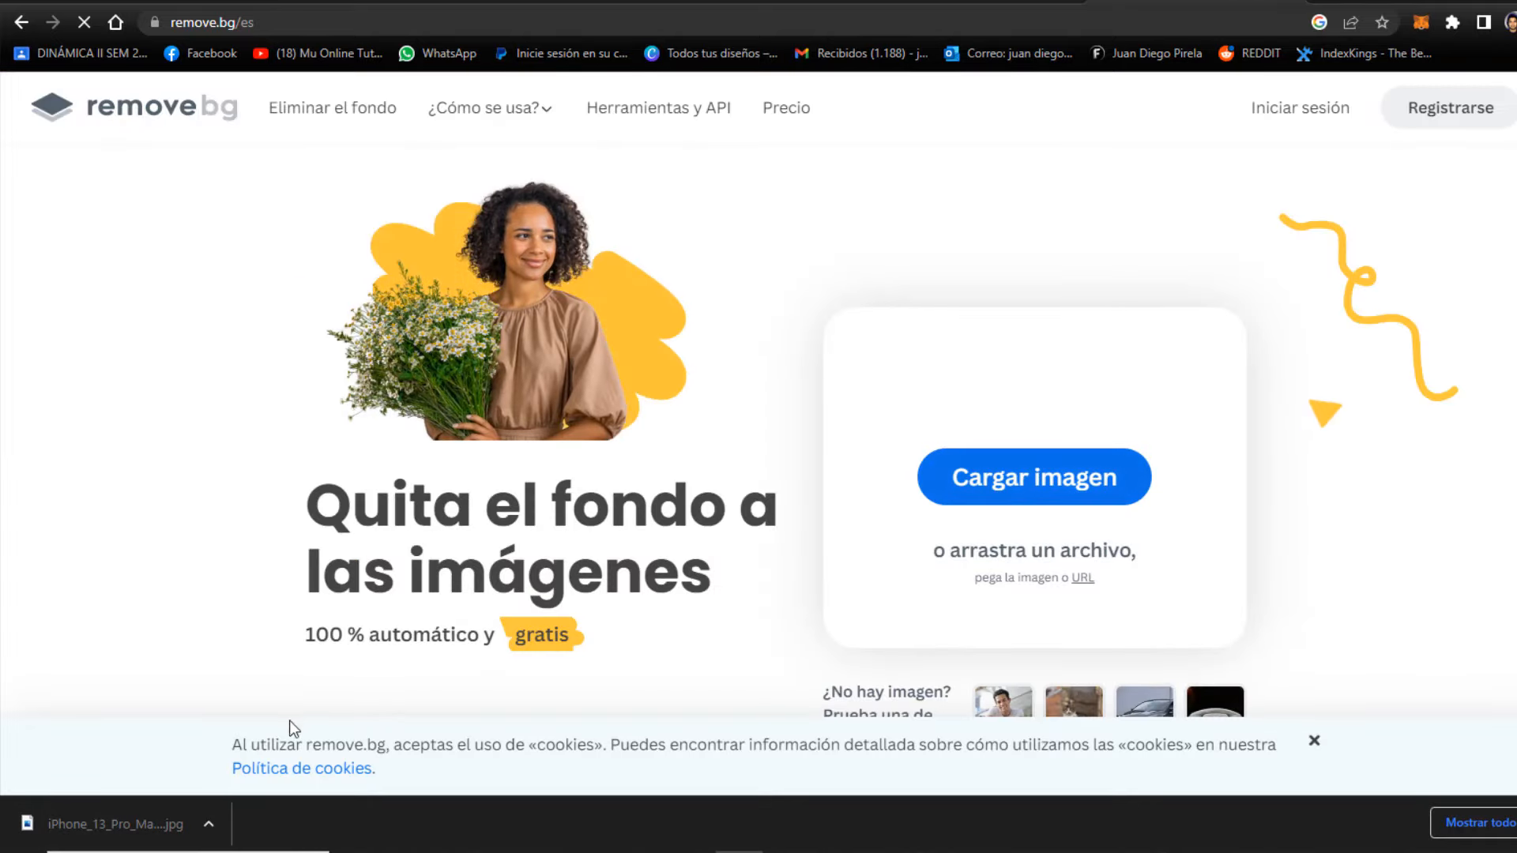
drag(169, 826, 1016, 467)
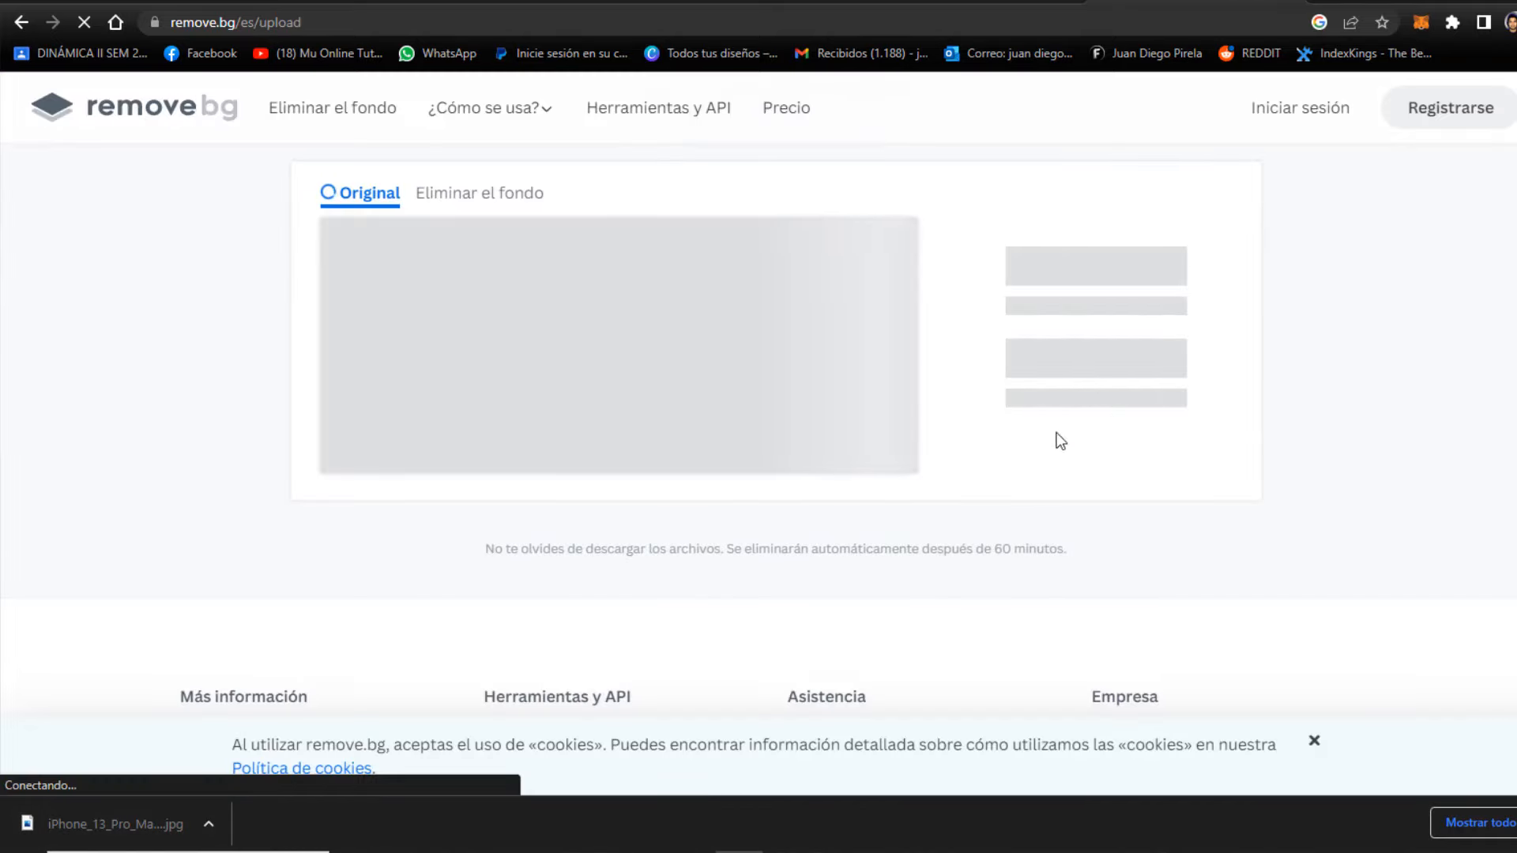
- Download the background-free iPhone image as a PNG in the 500 × 500 preview size
right_click(683, 371)
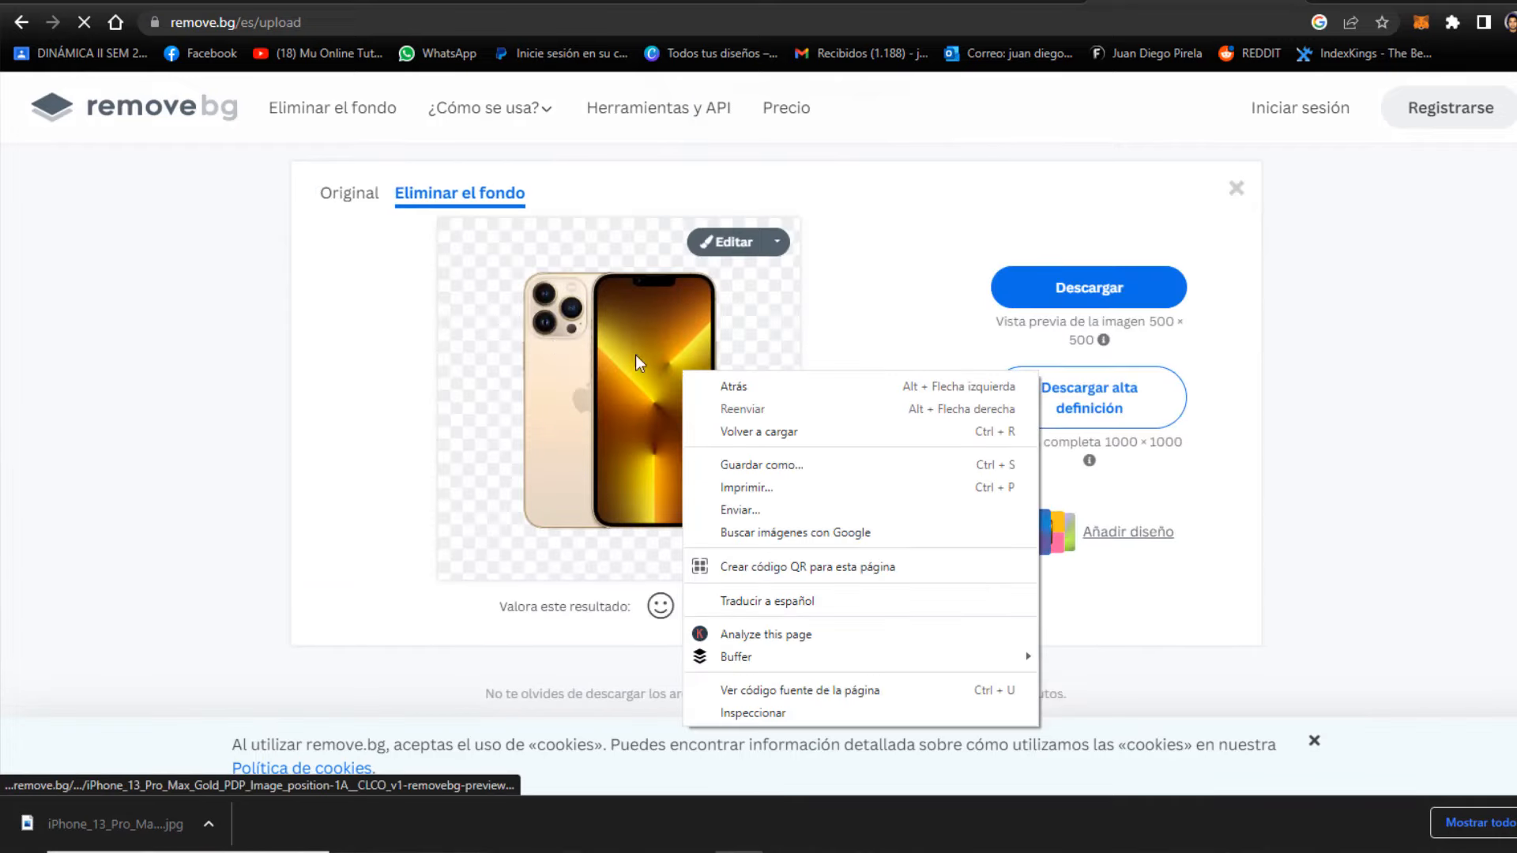
right_click(636, 354)
right_click(624, 358)
click(728, 561)
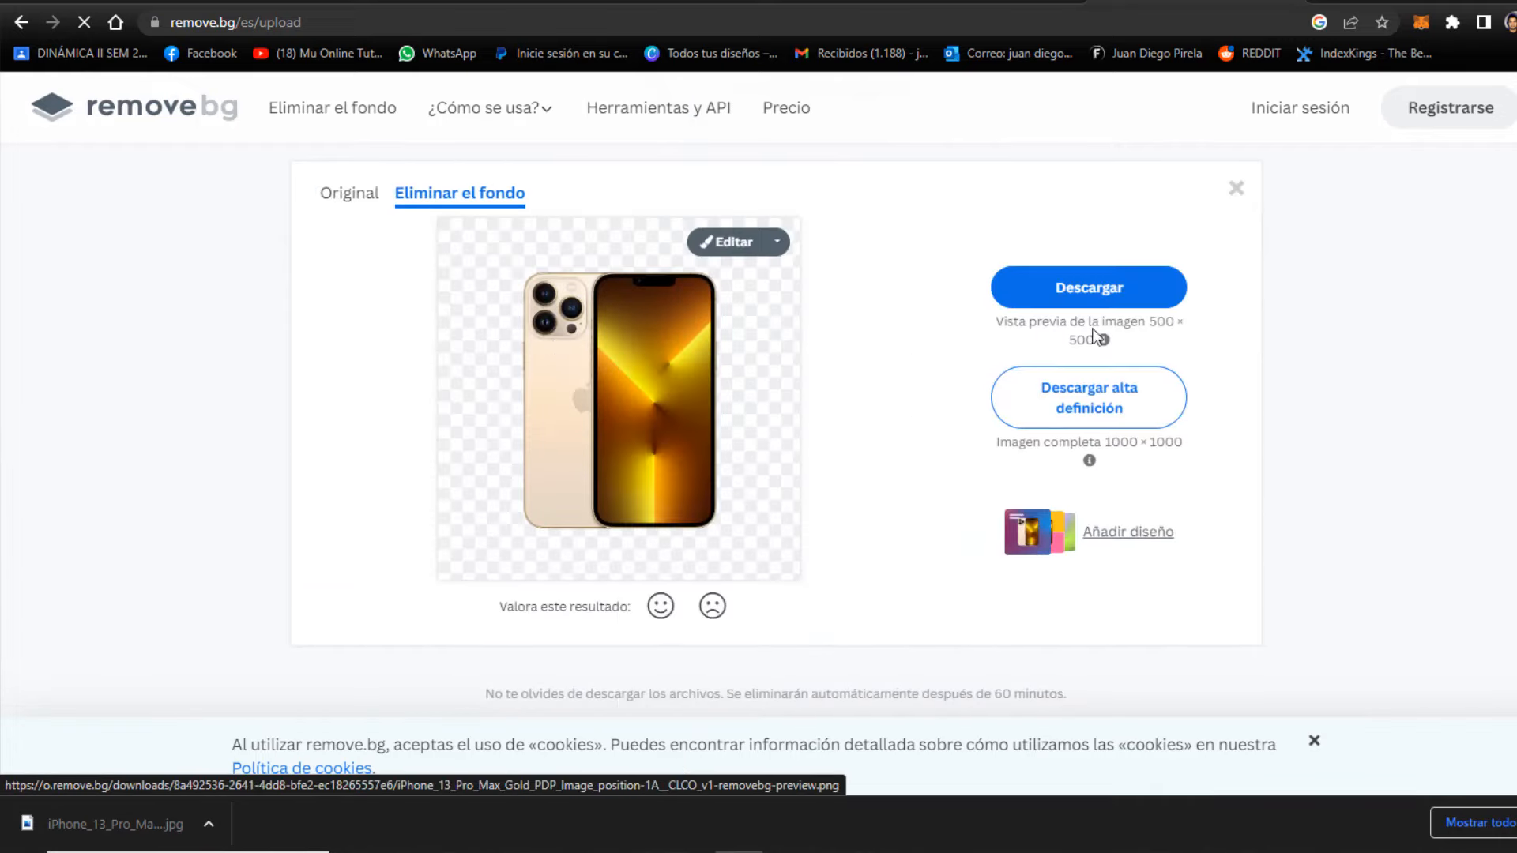
click(1168, 719)
- Switch to the Canva thumbnail design, upload the background-free iPhone PNG and add it to the page
click(940, 2)
click(781, 3)
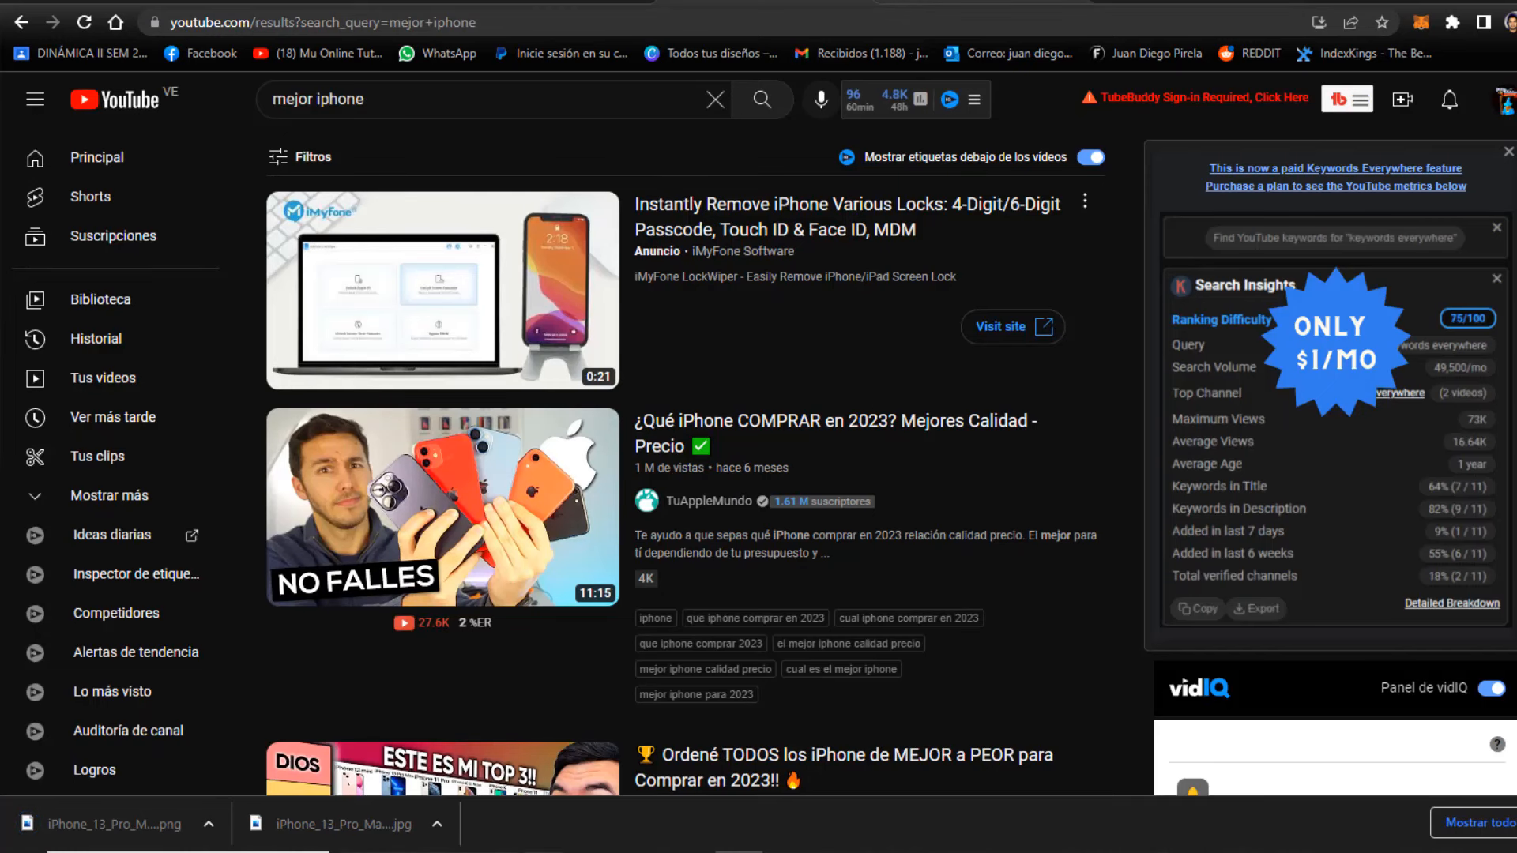
click(506, 2)
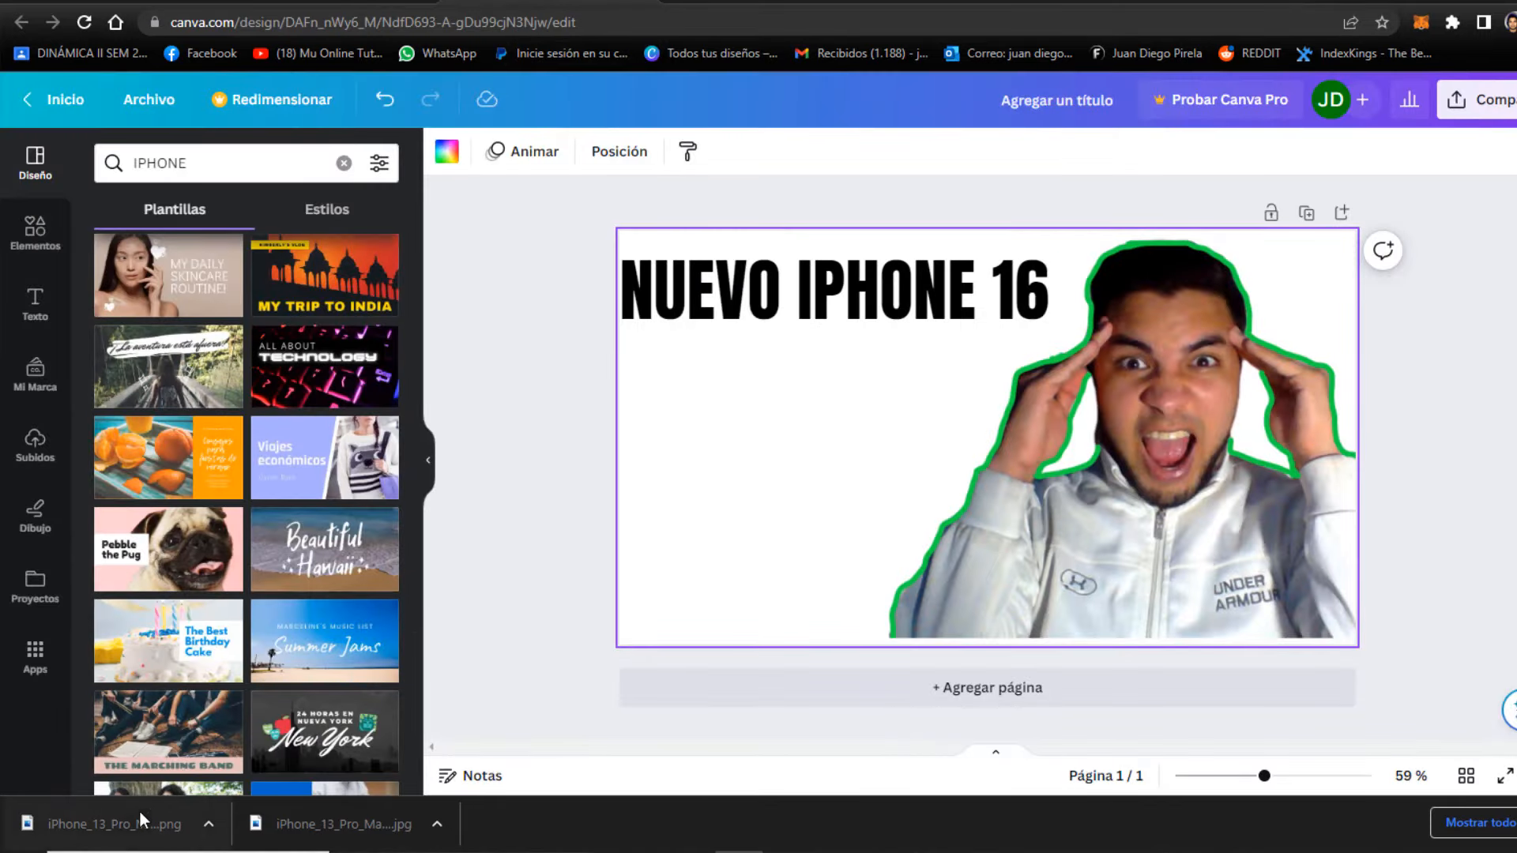
drag(141, 818, 288, 484)
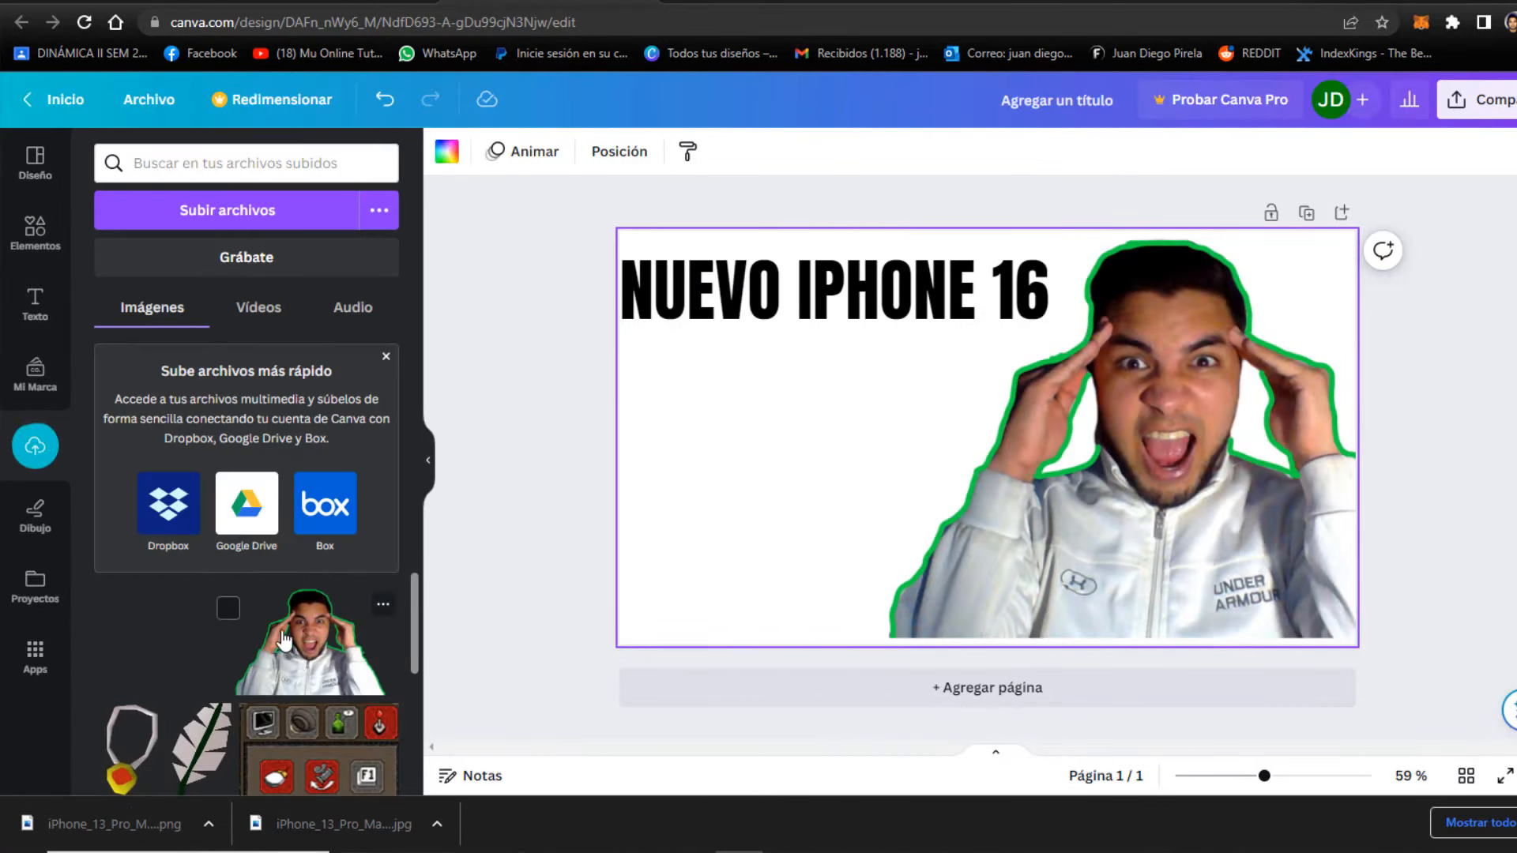
click(147, 662)
- Move the iPhone image below the NUEVO IPHONE 16 headline and enlarge it to fill the empty area beside the portrait
drag(998, 451, 789, 501)
drag(893, 603, 918, 630)
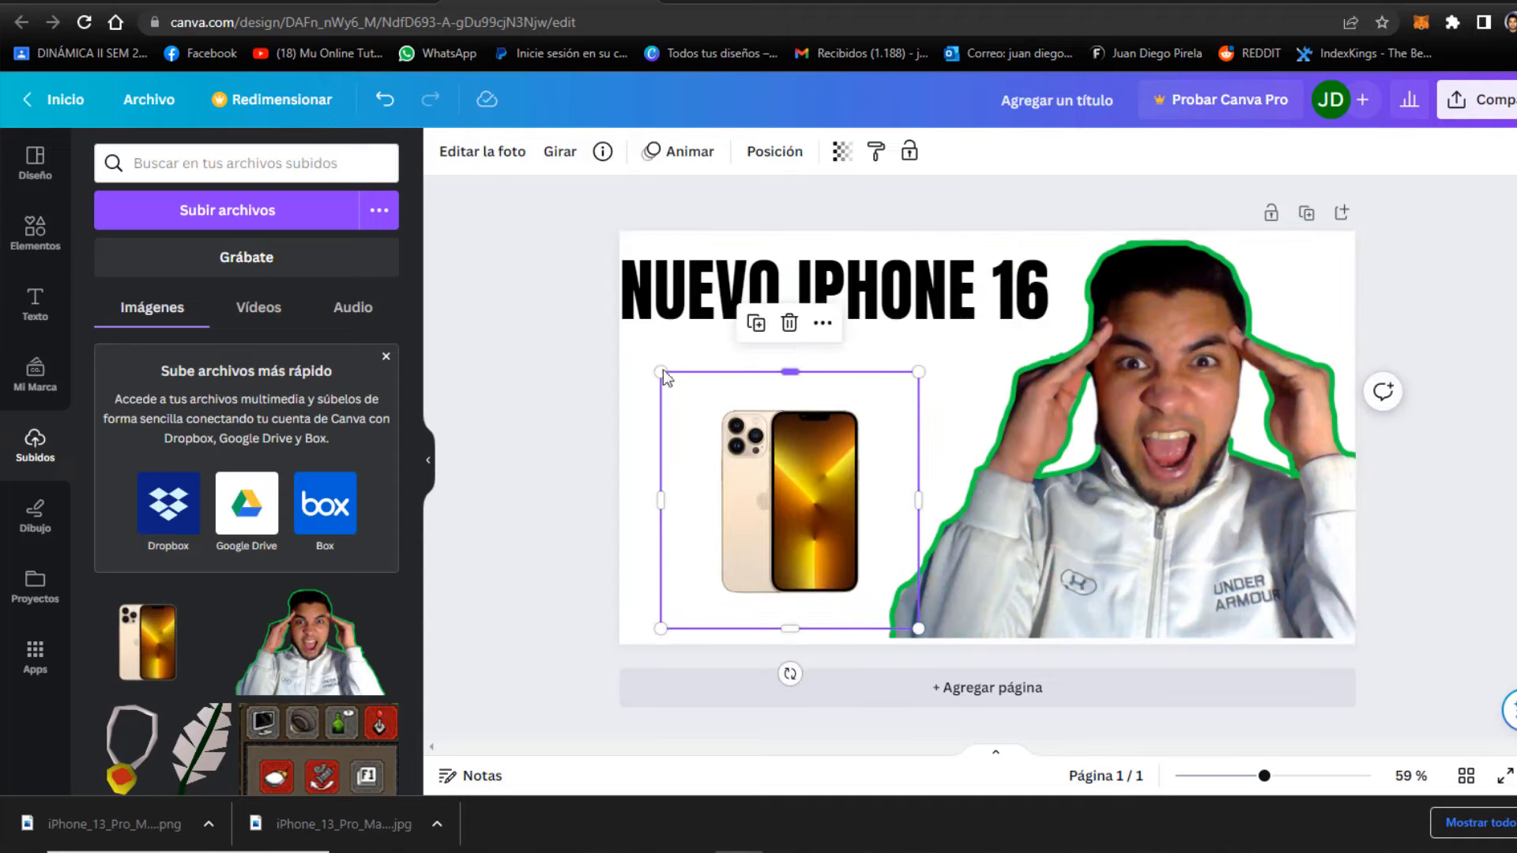
drag(647, 351, 598, 306)
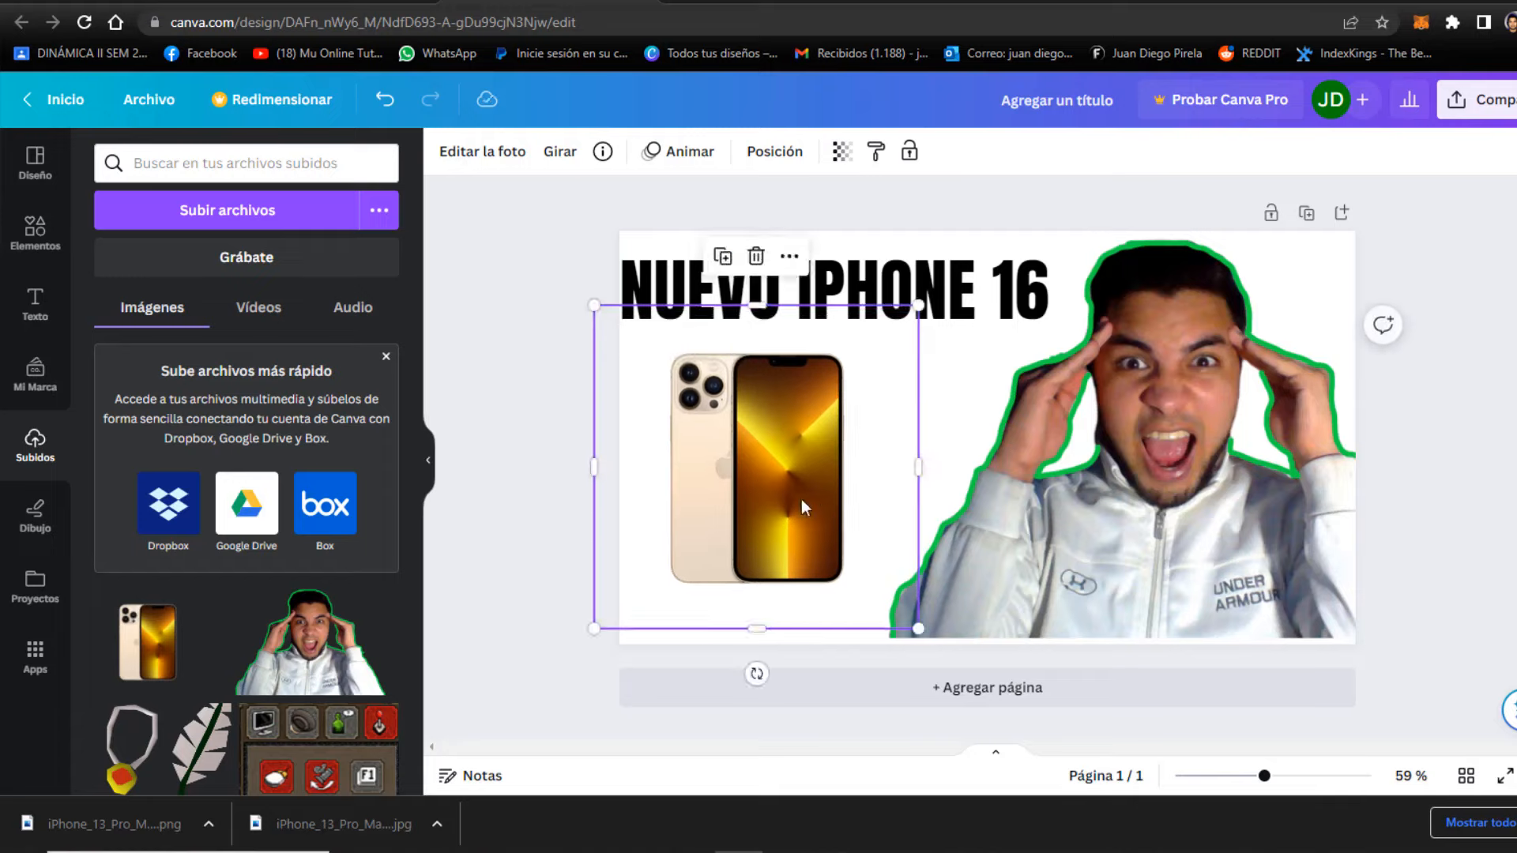
click(534, 407)
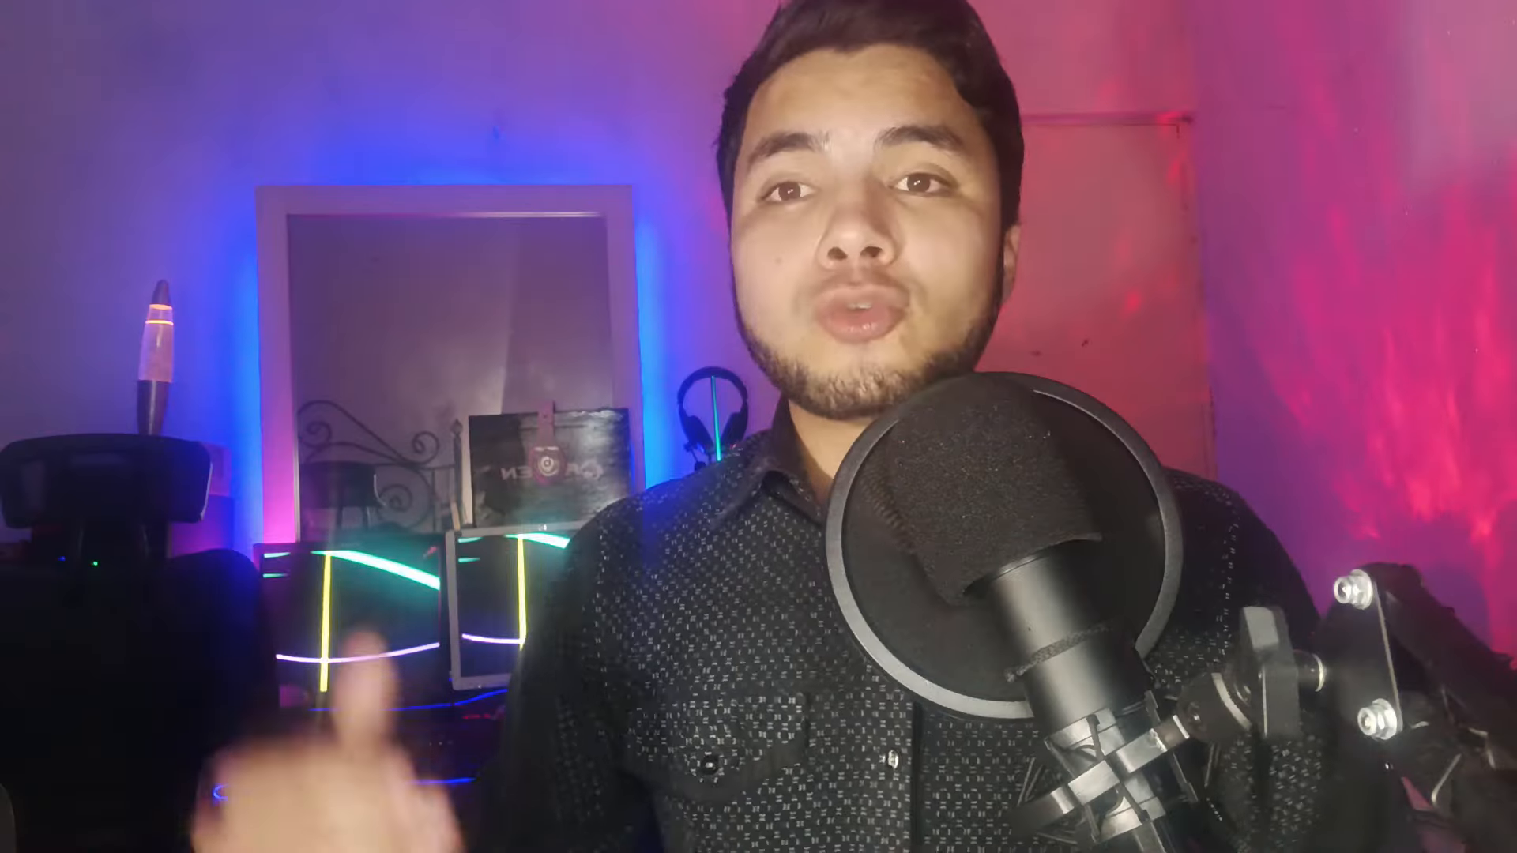
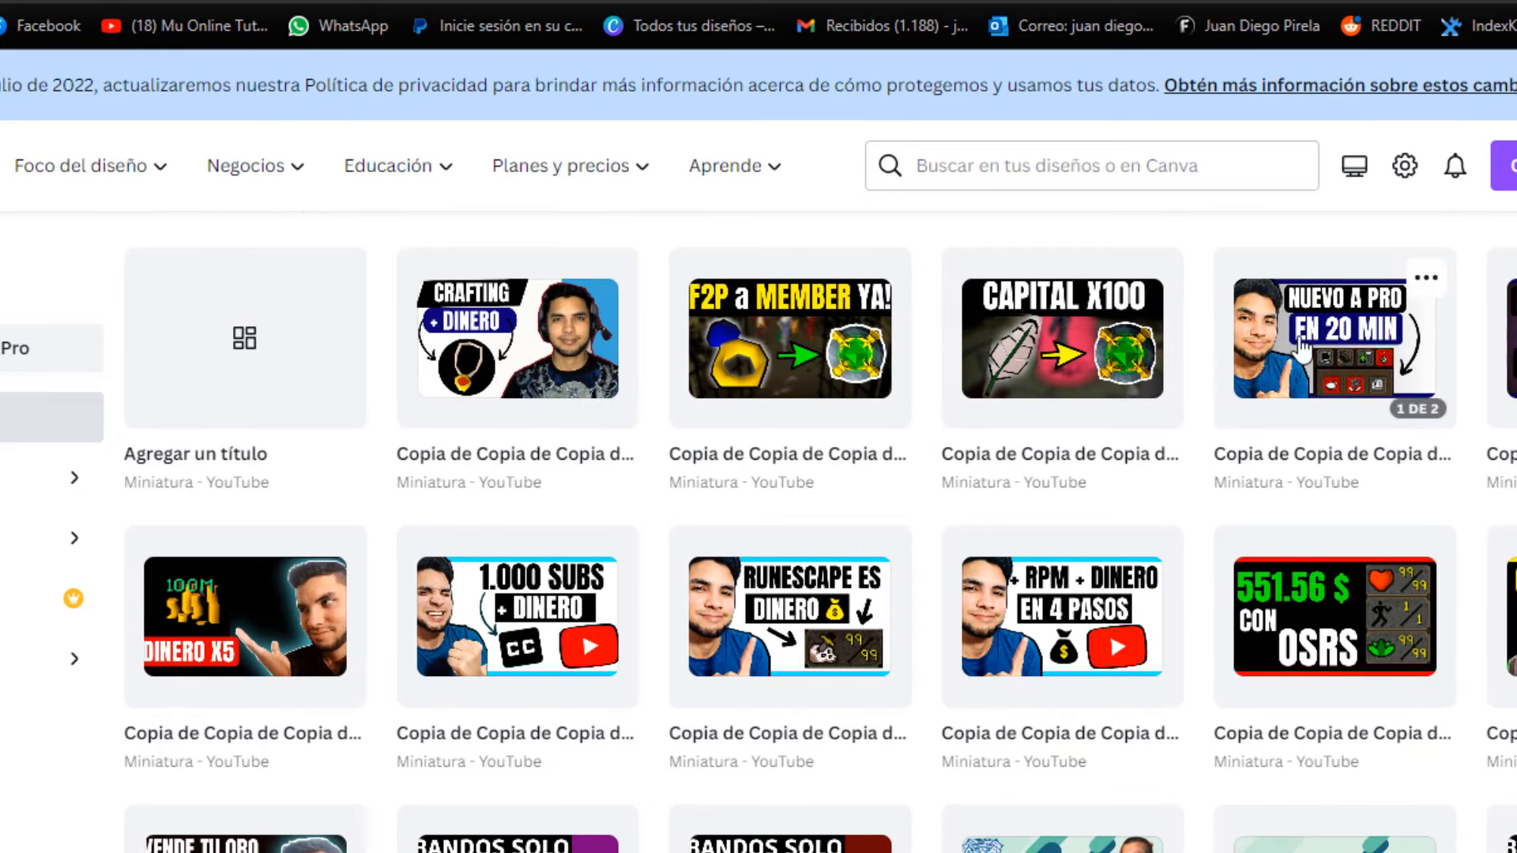
- Create a copy of the existing NUEVO A PRO EN 20 MIN thumbnail and open the copy for editing
right_click(1302, 340)
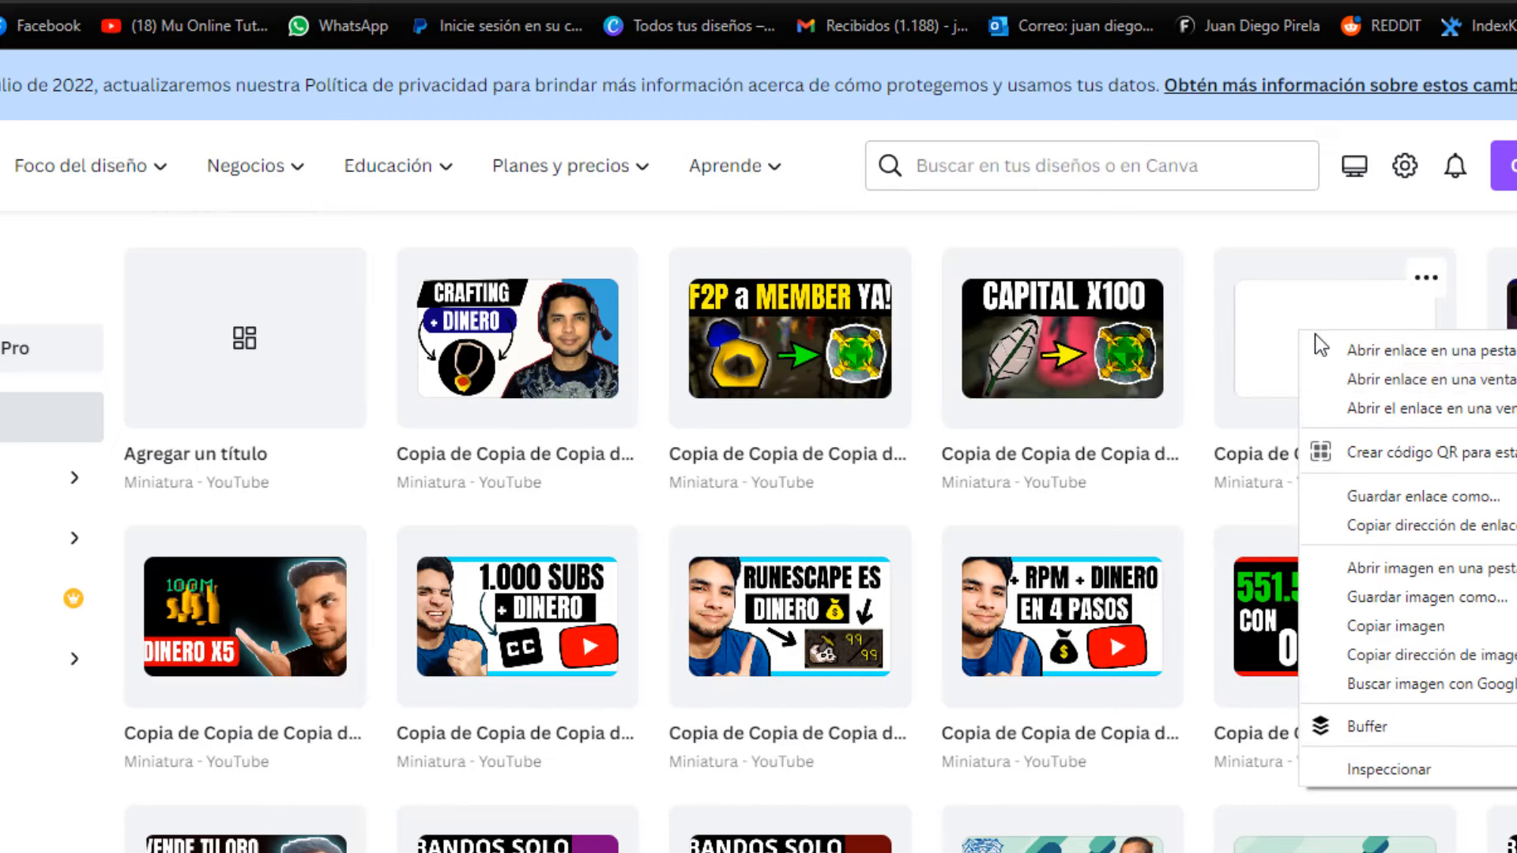
click(1280, 231)
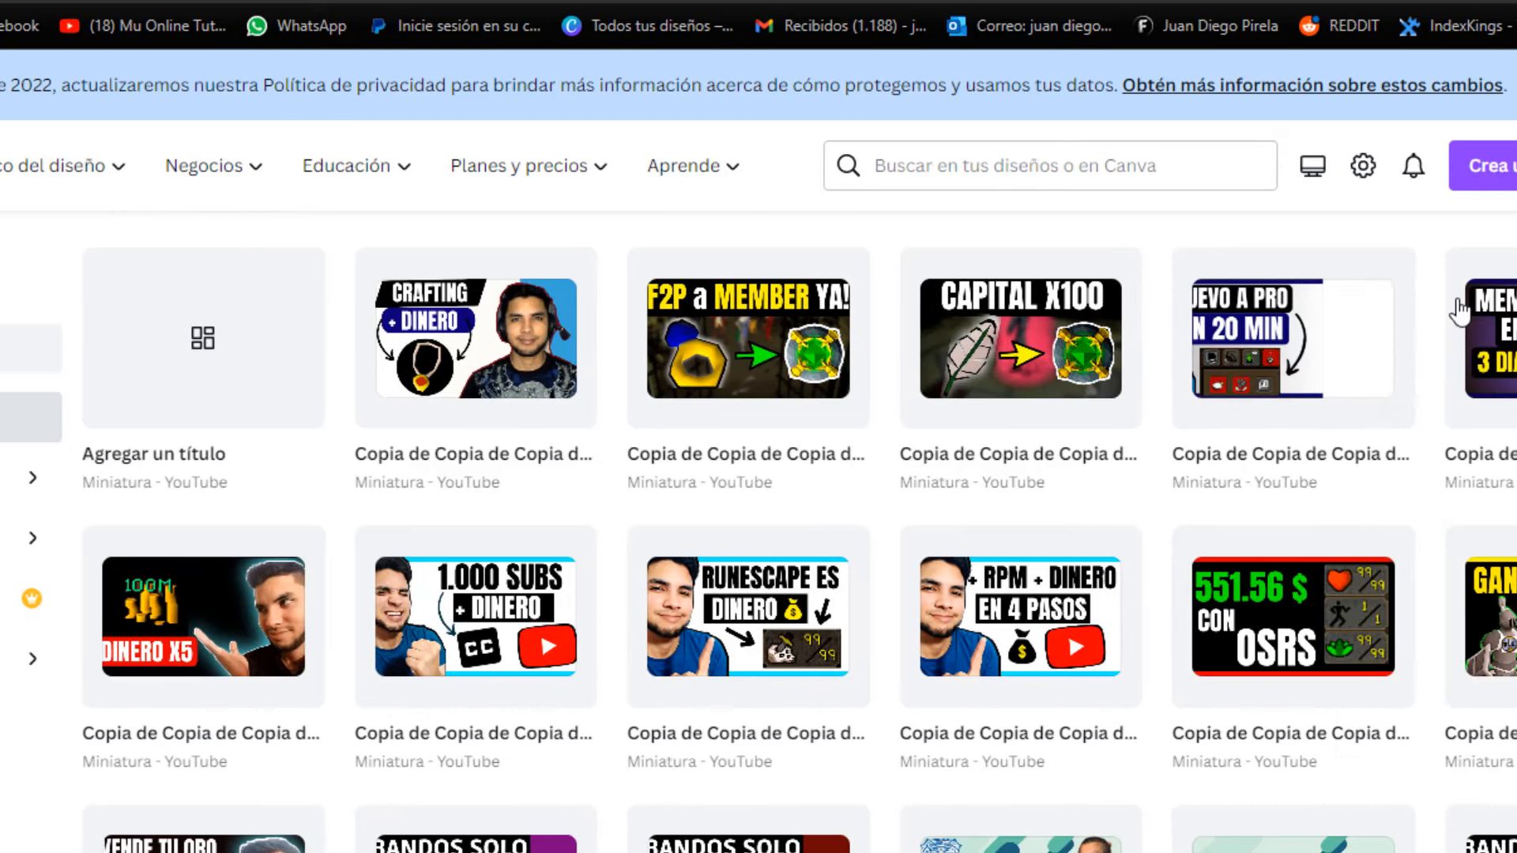
click(1426, 278)
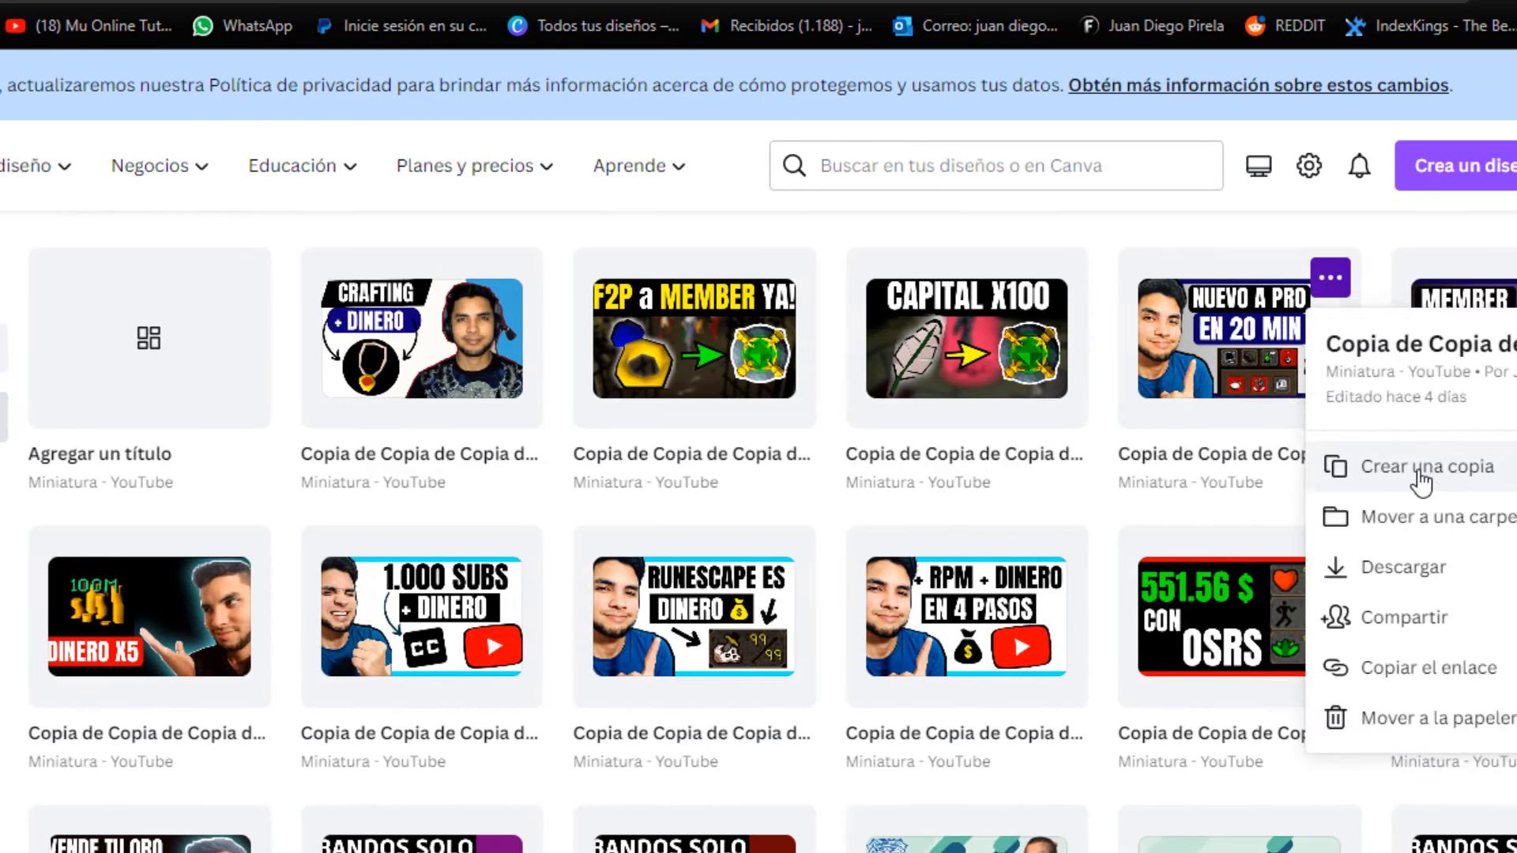
click(1422, 474)
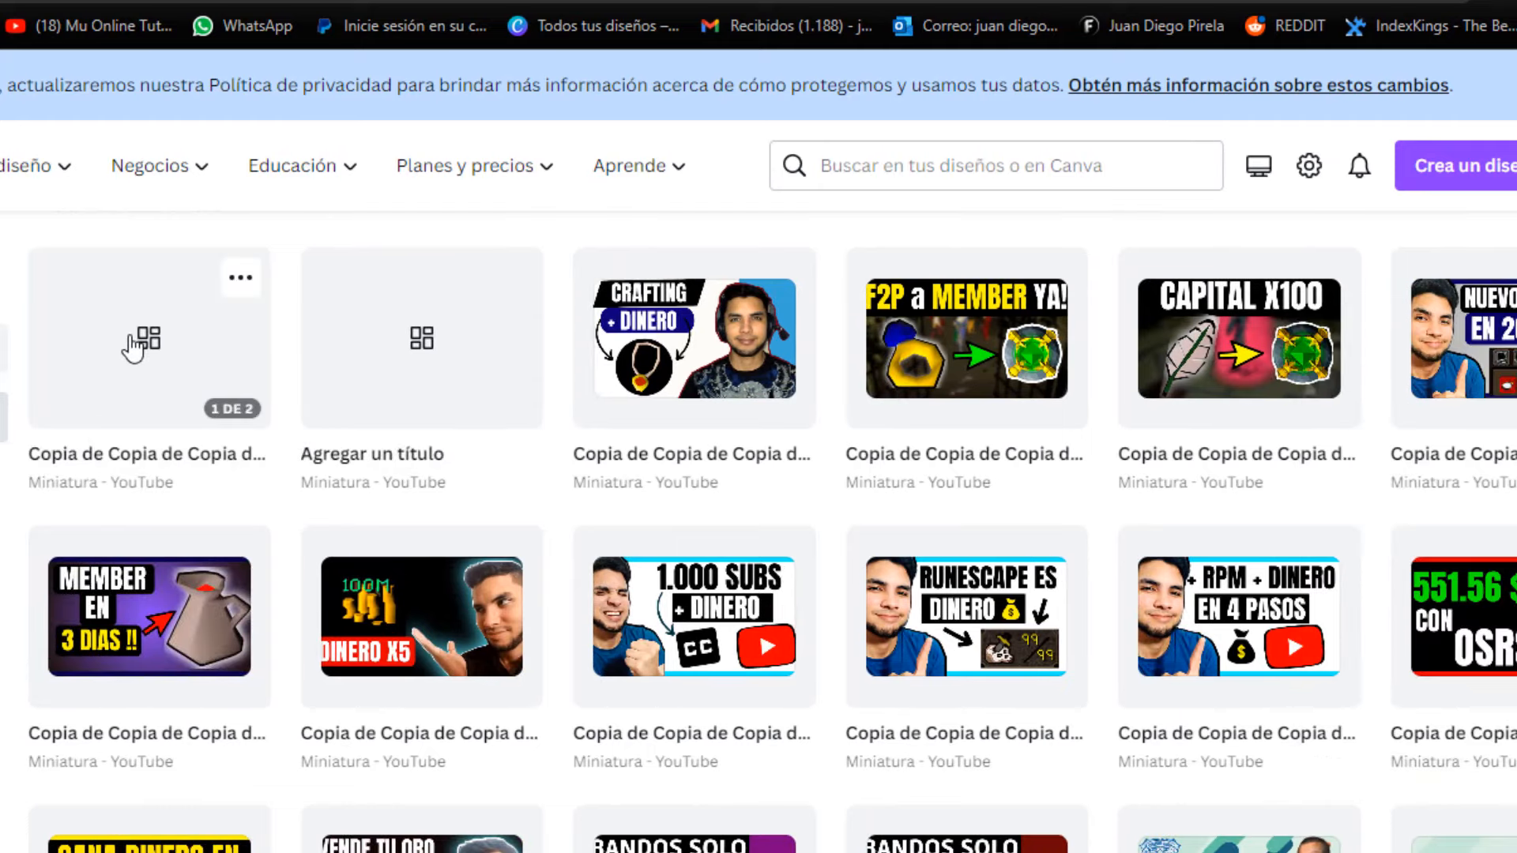
click(132, 345)
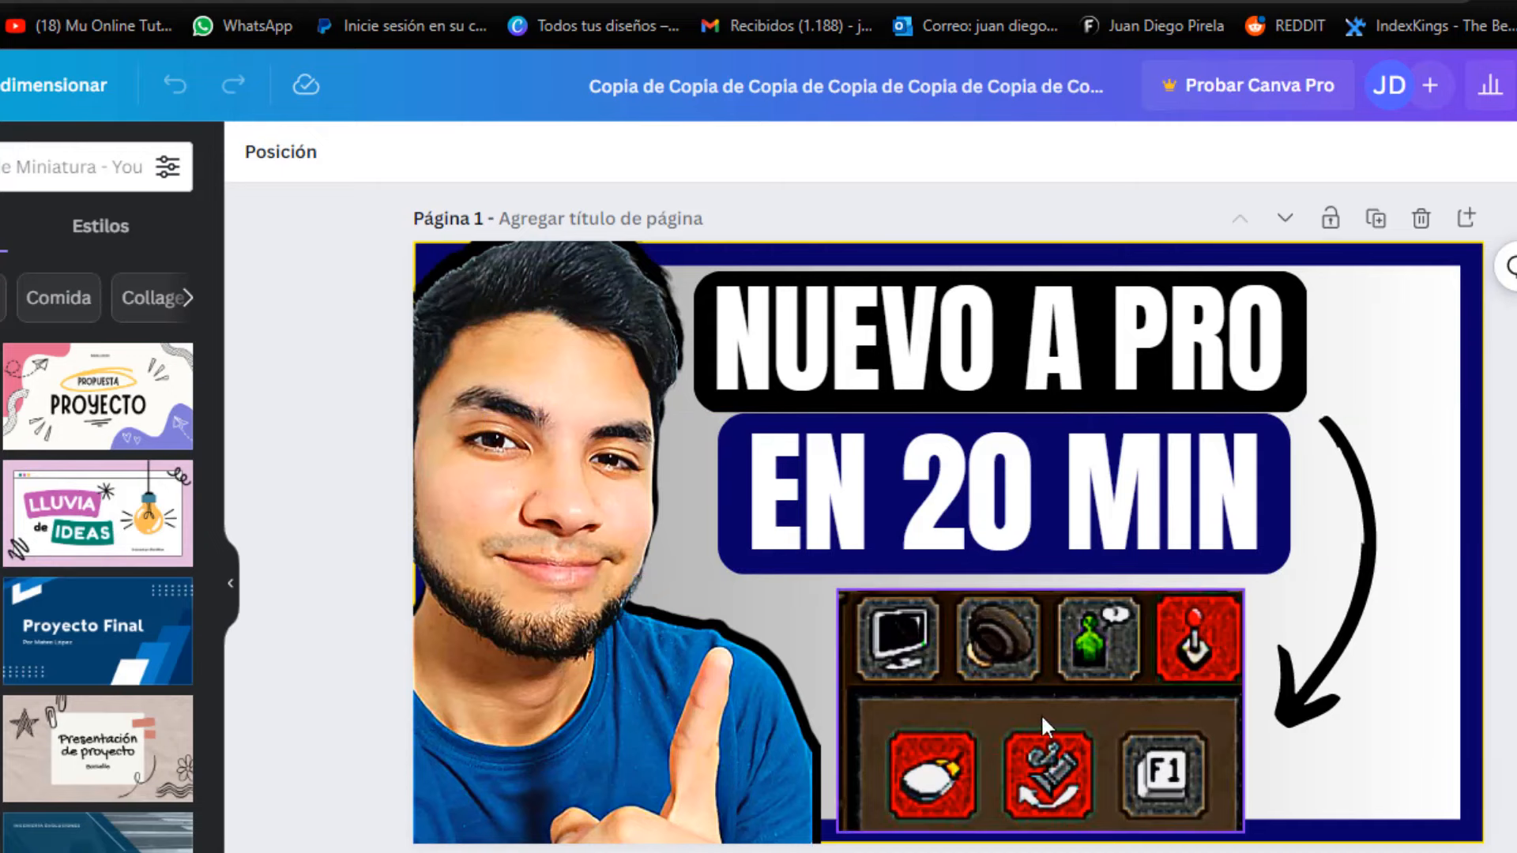
- Delete the game icons image, the gradient background with its blue frame and the EN 20 MIN text
click(1124, 660)
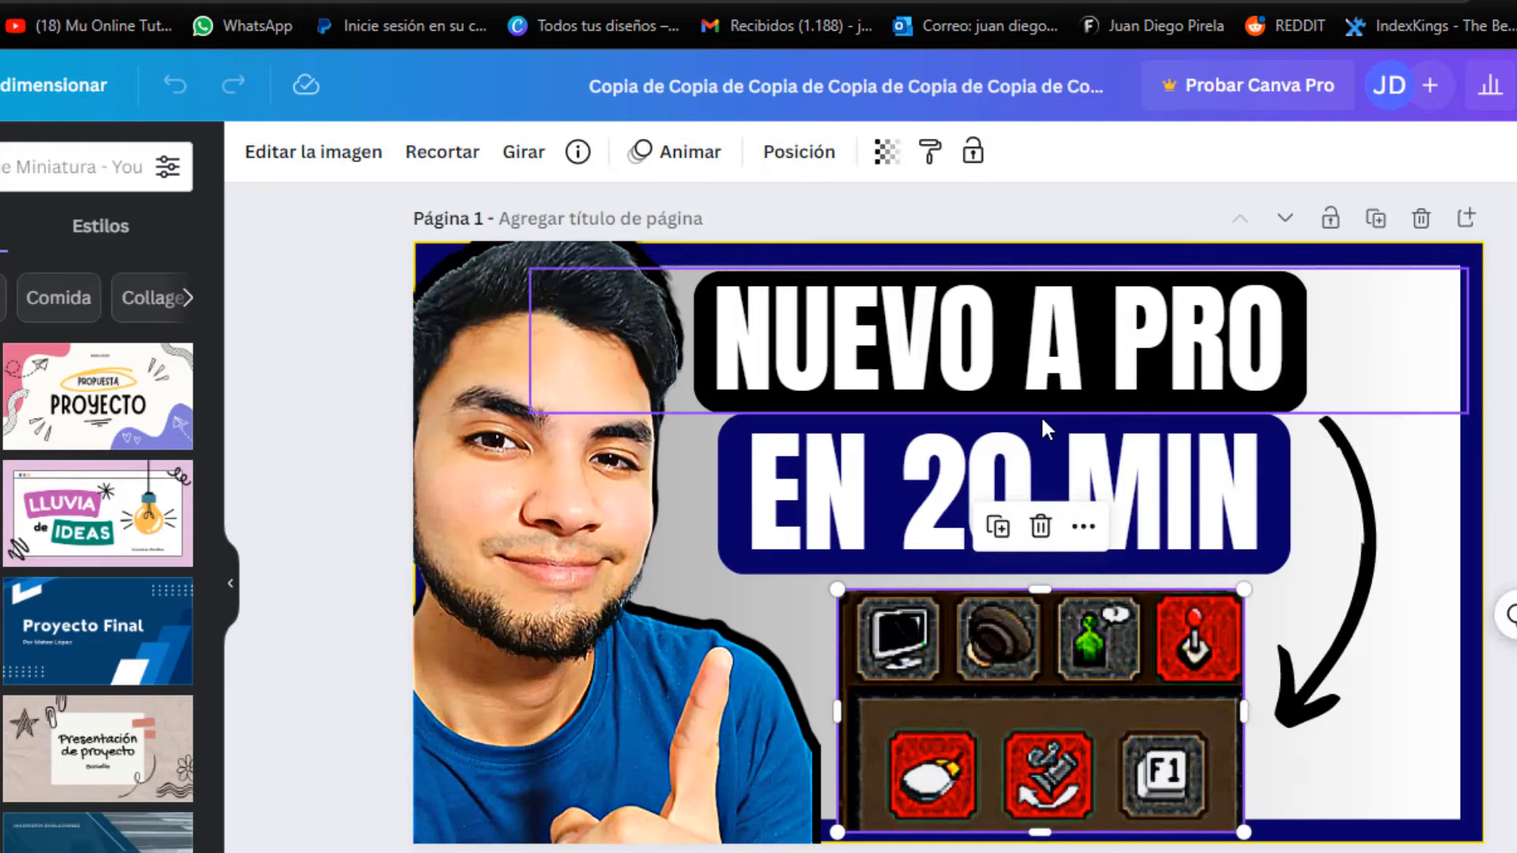
key(Delete)
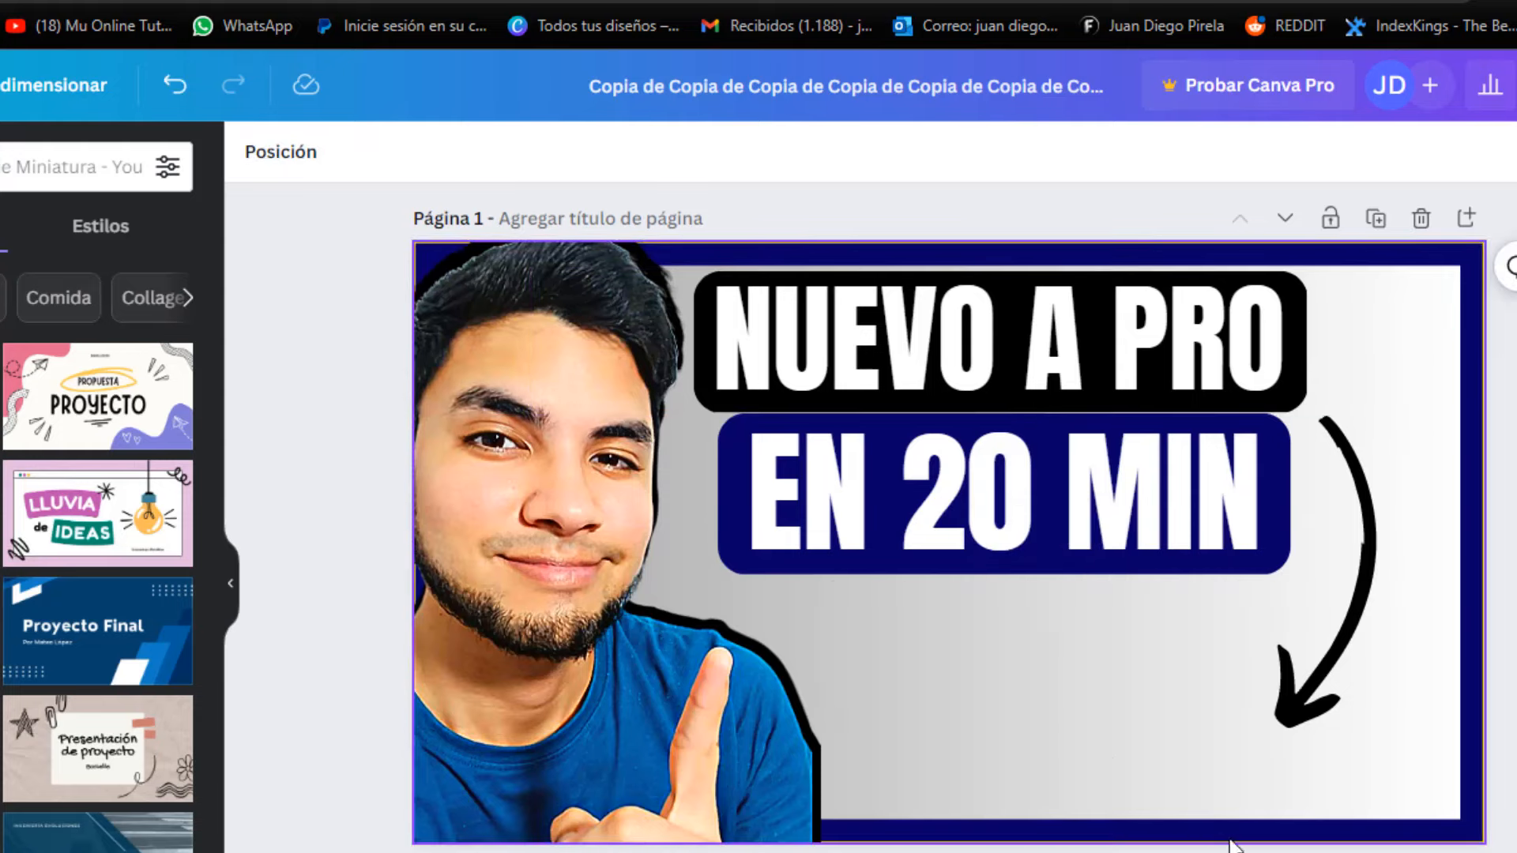
click(1093, 746)
key(Delete)
click(1031, 501)
key(Delete)
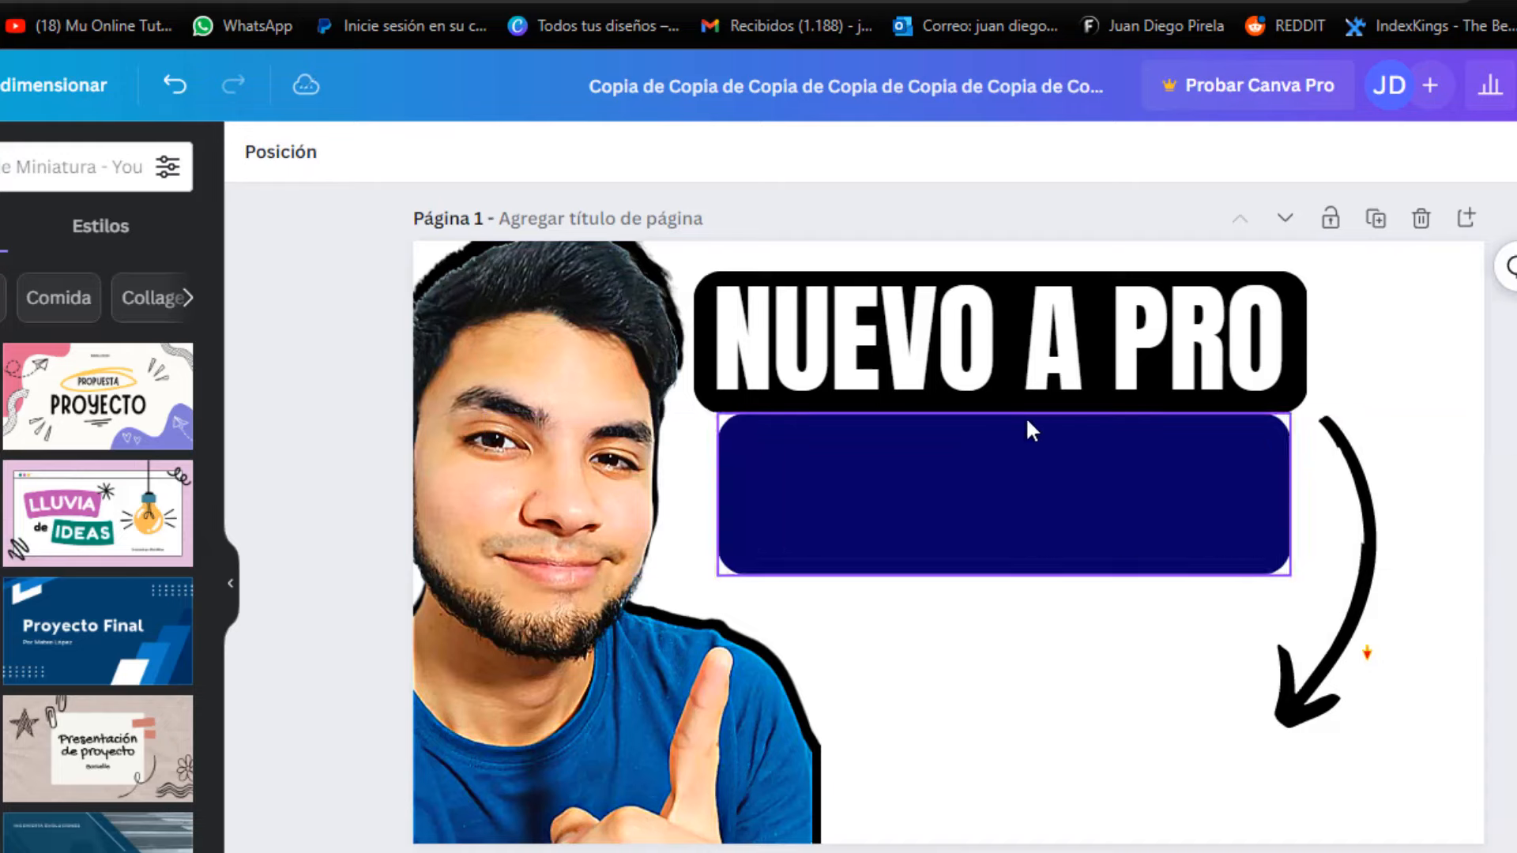
- Undo the removal of the NUEVO A PRO text and move it to the lower part of the page
click(998, 336)
click(1000, 478)
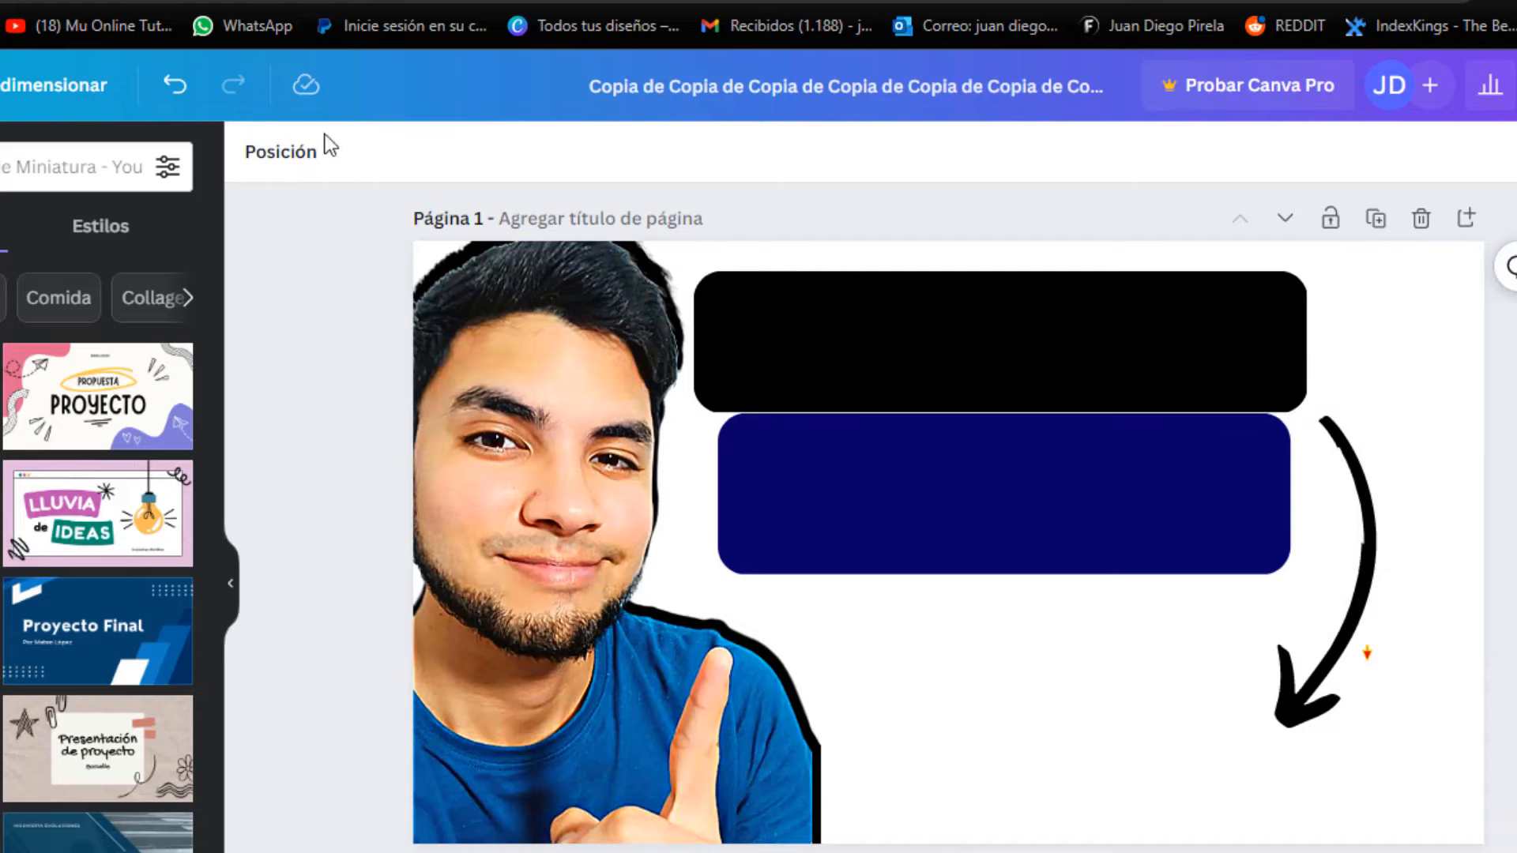
click(177, 86)
drag(982, 338, 1022, 698)
- Delete the dark blue rectangle, and move the black rectangle, arrow and NUEVO A PRO text toward the page's lower and right edges
click(945, 467)
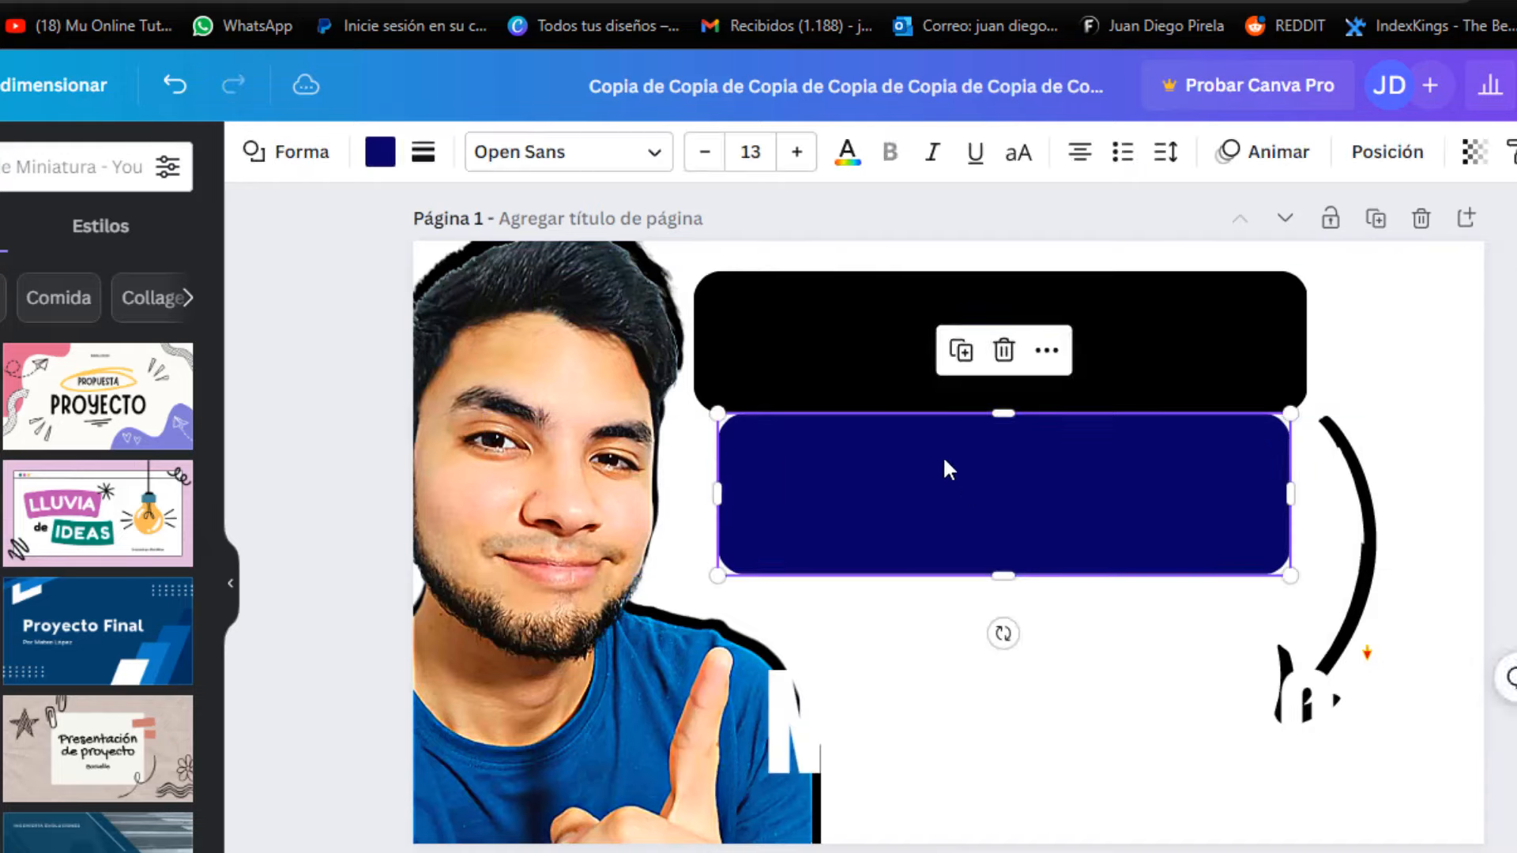
key(Delete)
drag(1069, 379, 1079, 798)
drag(1374, 539, 1495, 551)
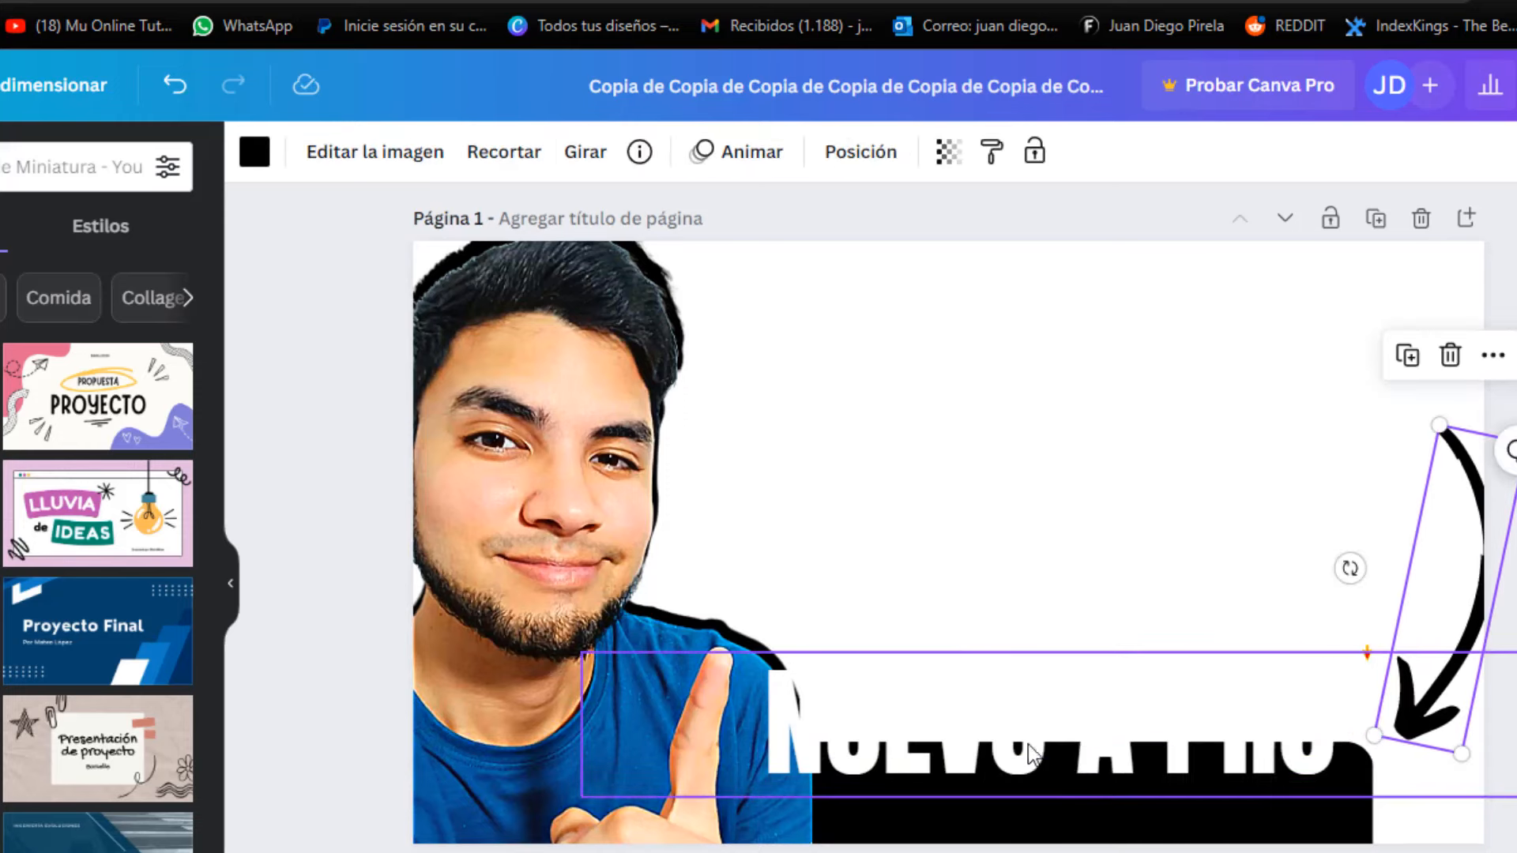
drag(1034, 749, 1152, 764)
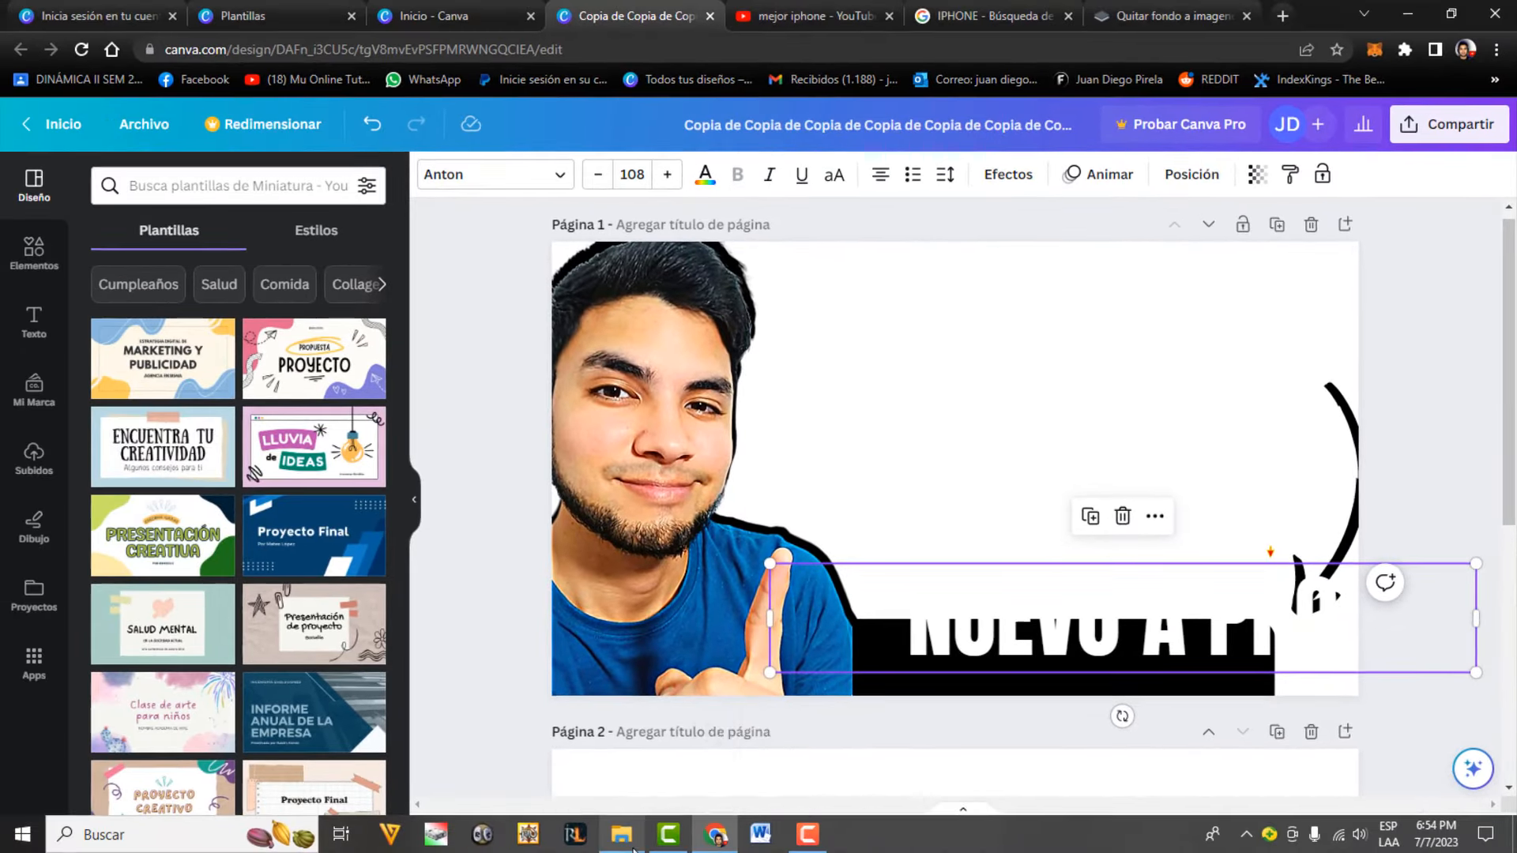
- Upload the portrait photo with the blue background from File Explorer and delete its placed copy from the page
click(623, 835)
drag(830, 387, 989, 373)
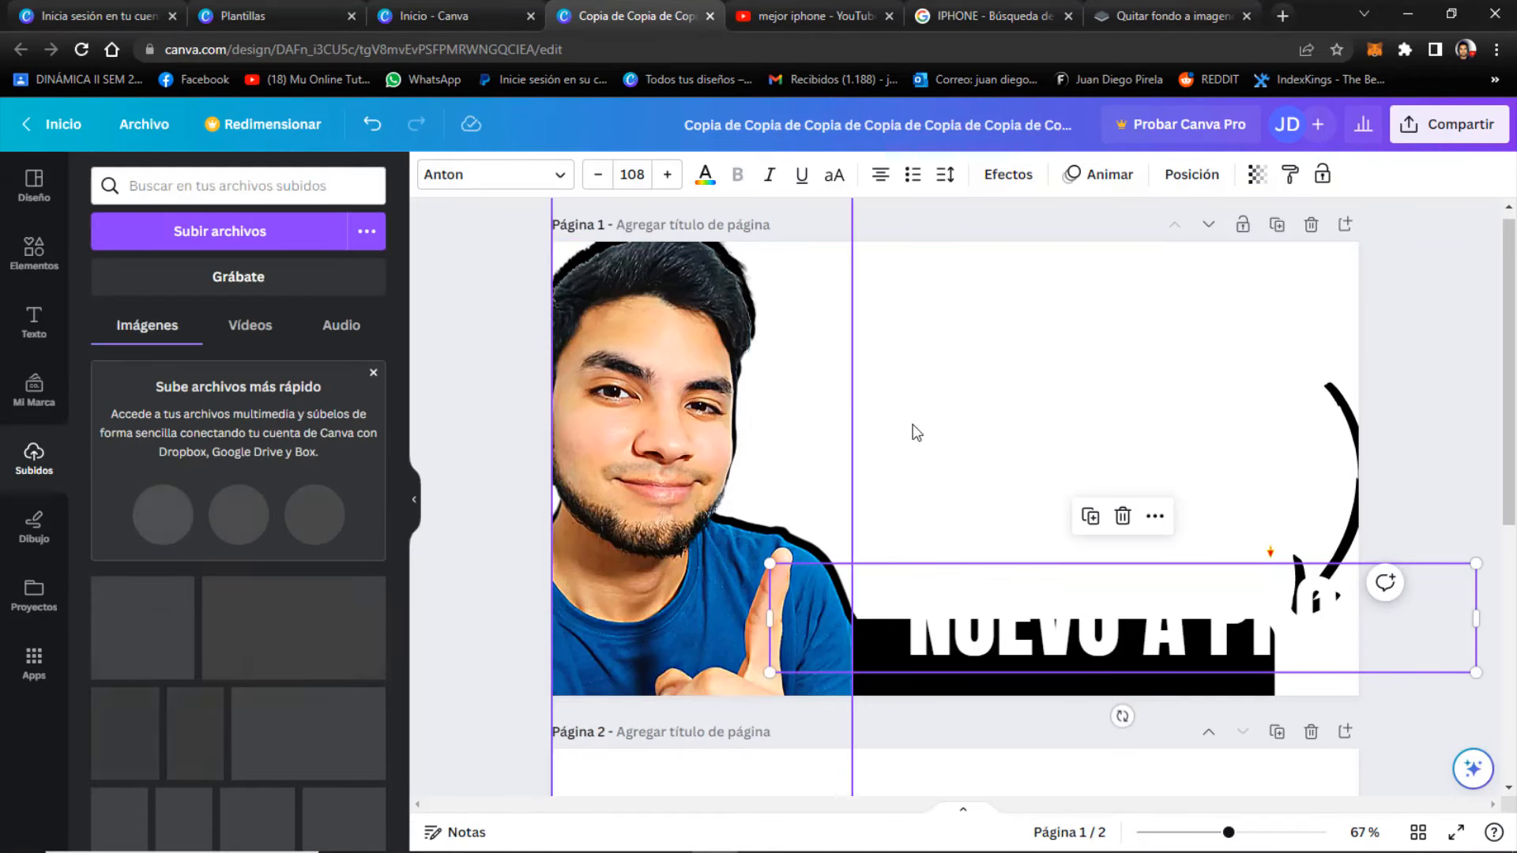
drag(1036, 372, 1002, 326)
key(Delete)
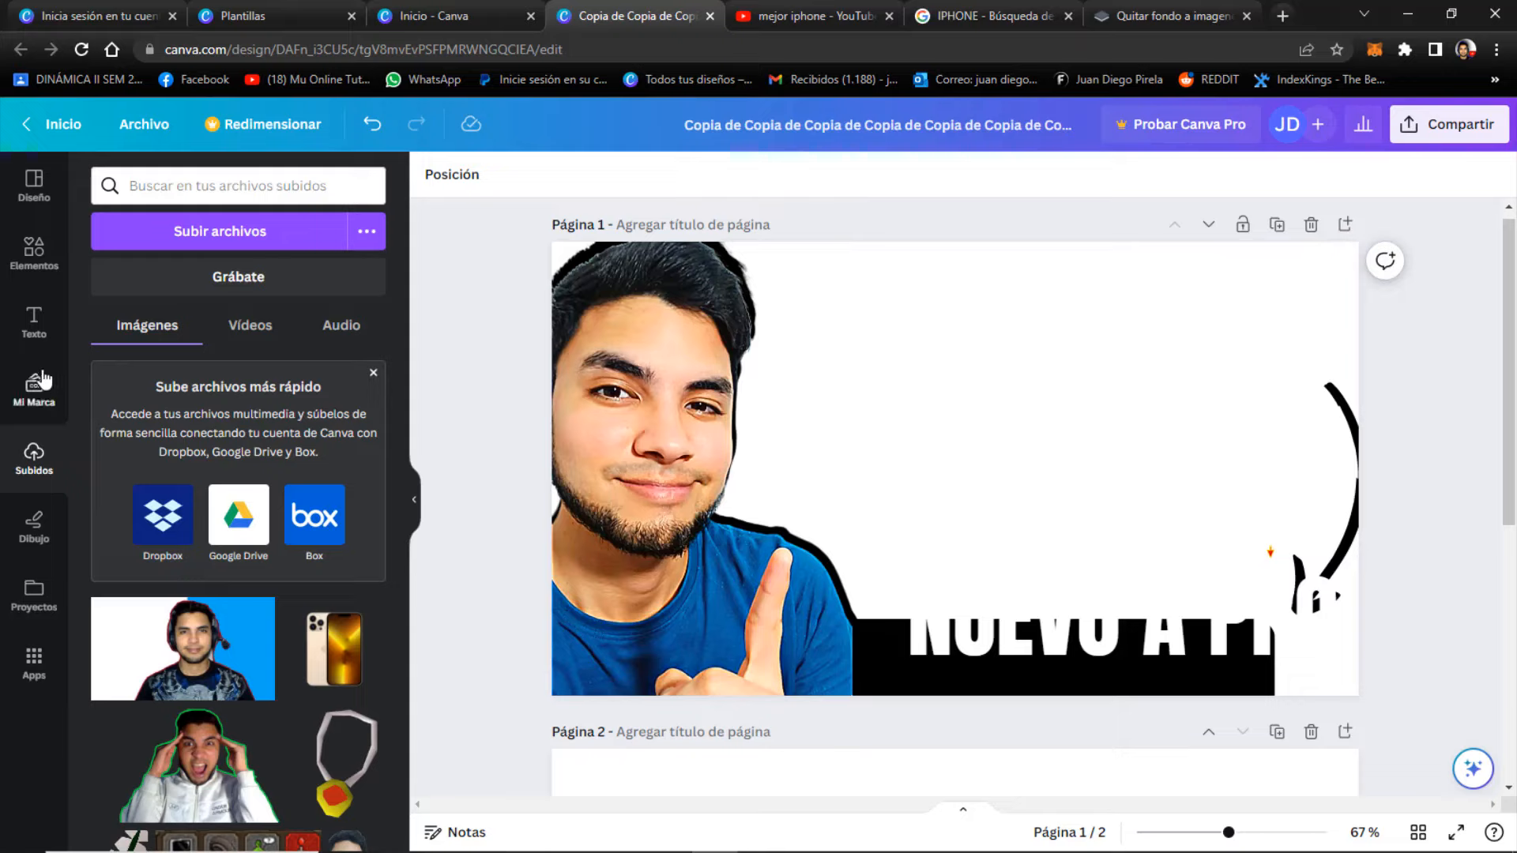
click(38, 245)
click(31, 321)
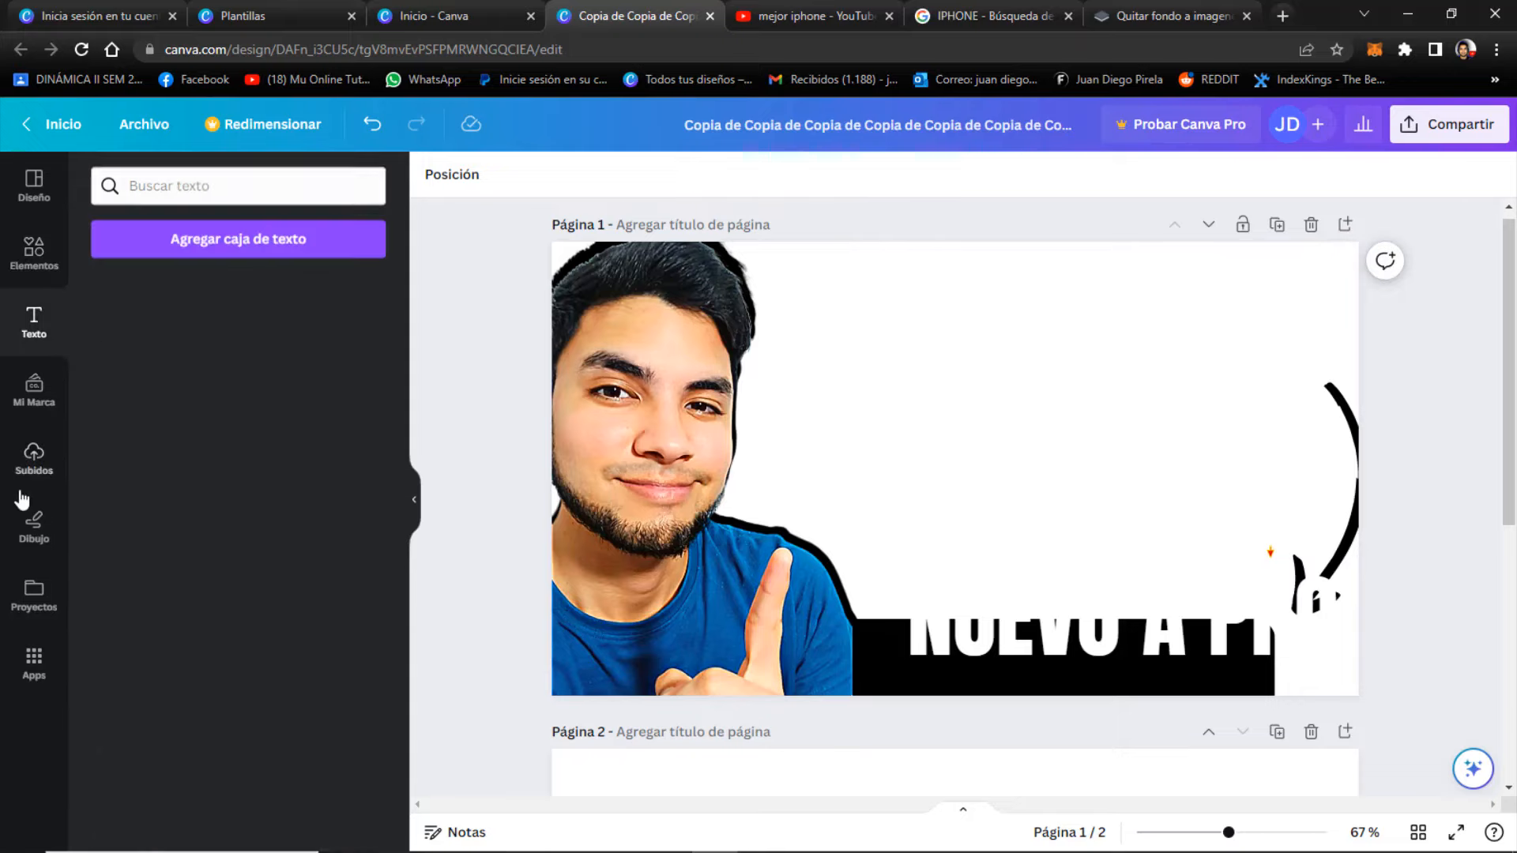
click(34, 458)
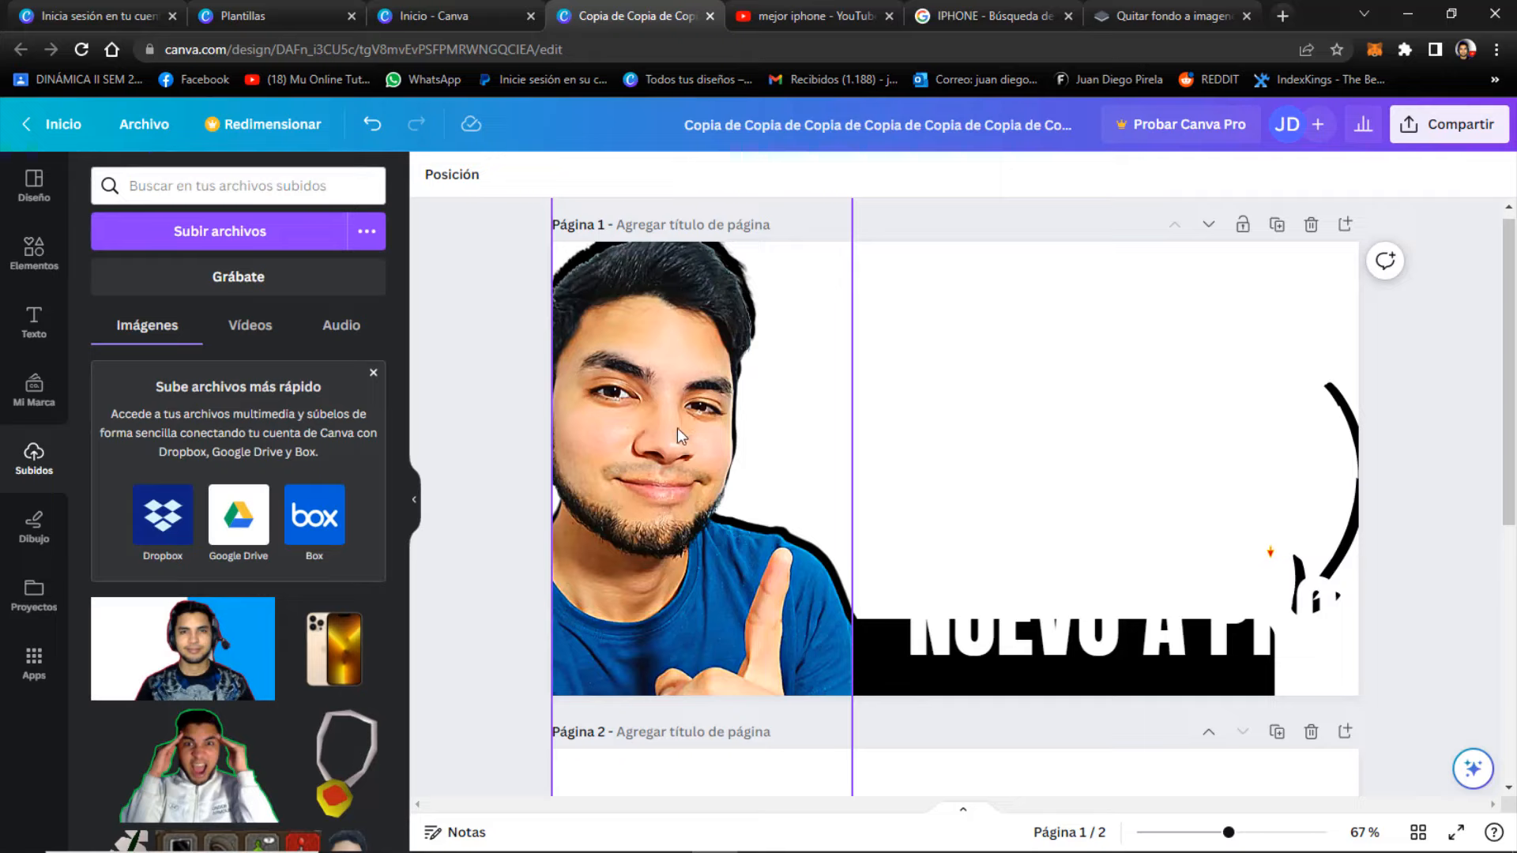
- Move the color portrait partly off its black silhouette and open the image editing options for it
drag(676, 429, 916, 462)
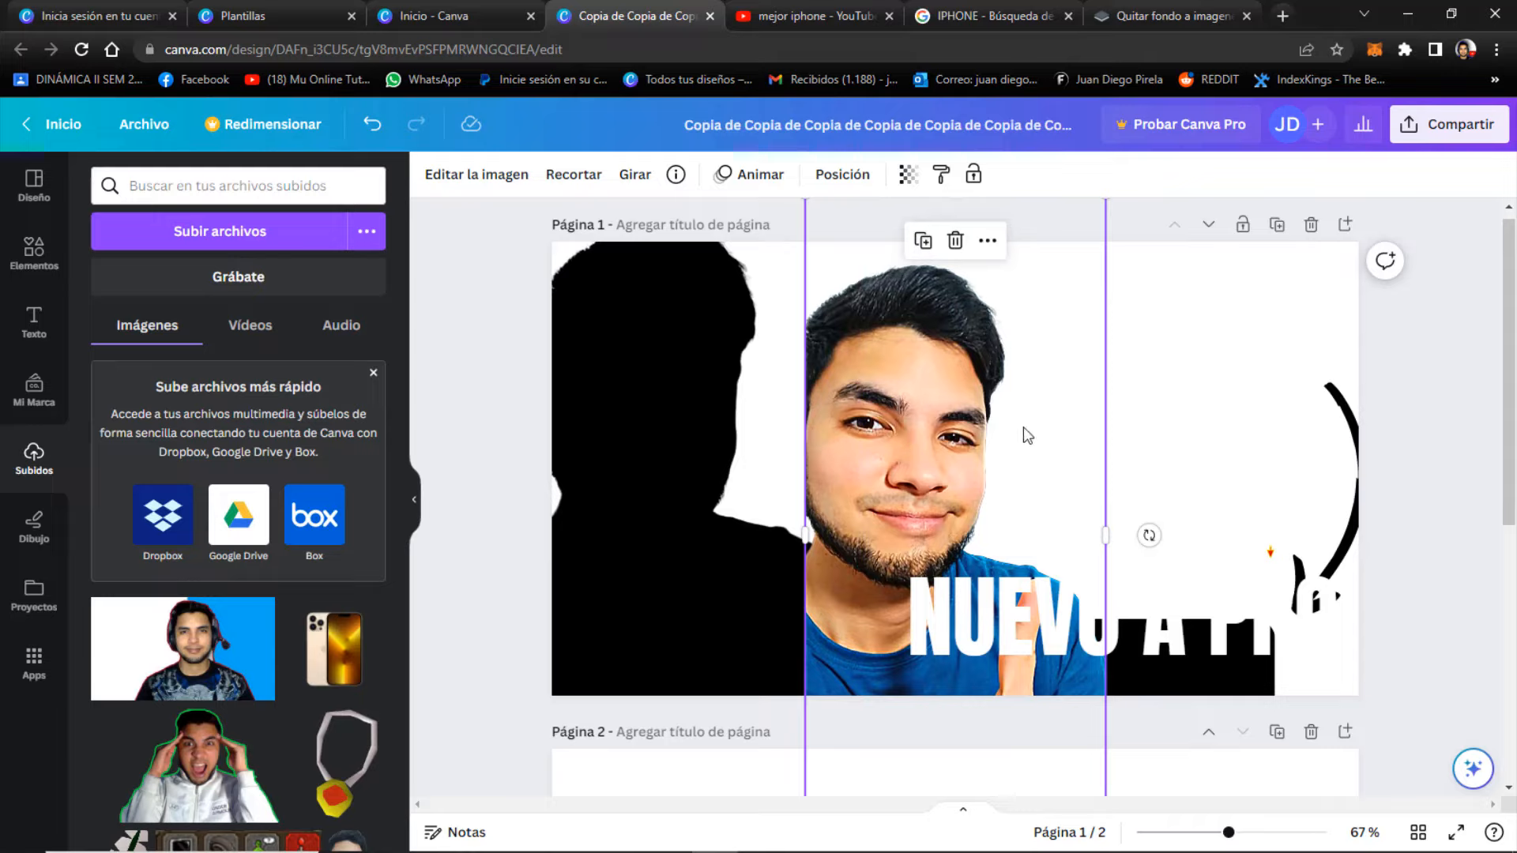
drag(878, 434, 908, 407)
right_click(906, 403)
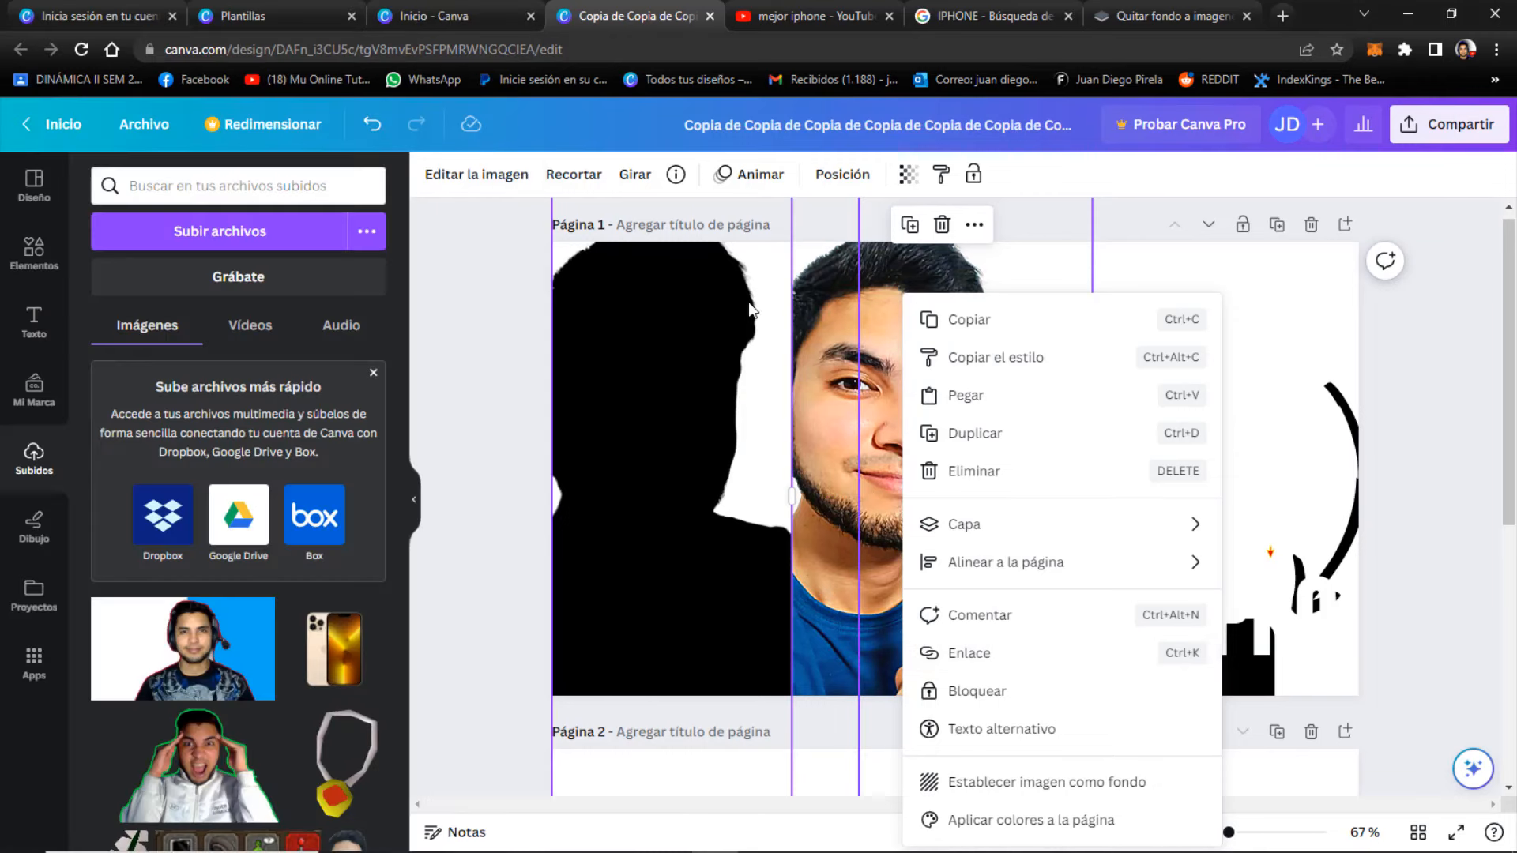
click(852, 358)
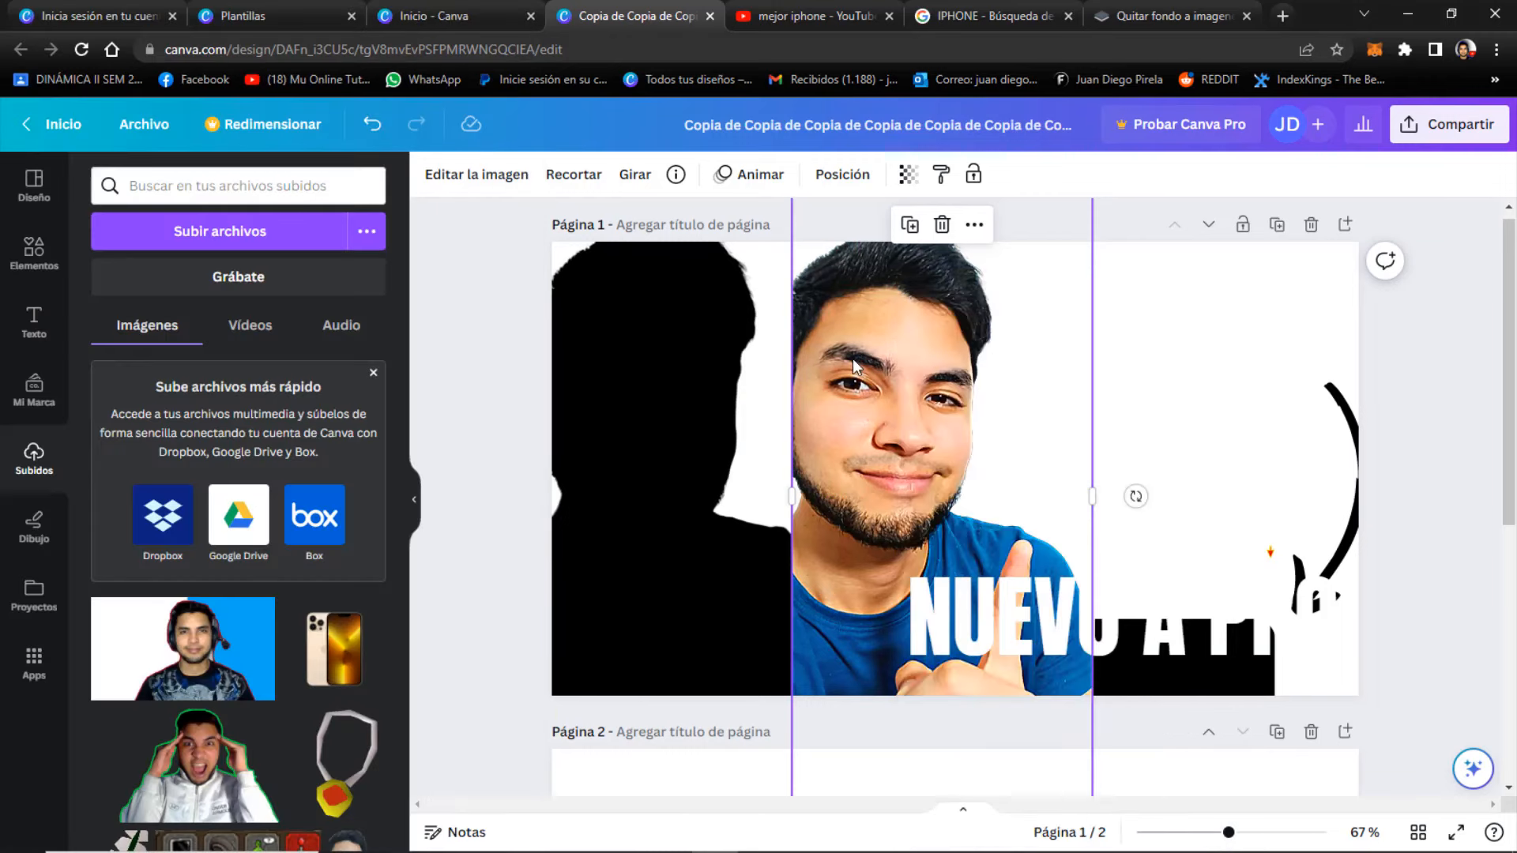
click(458, 180)
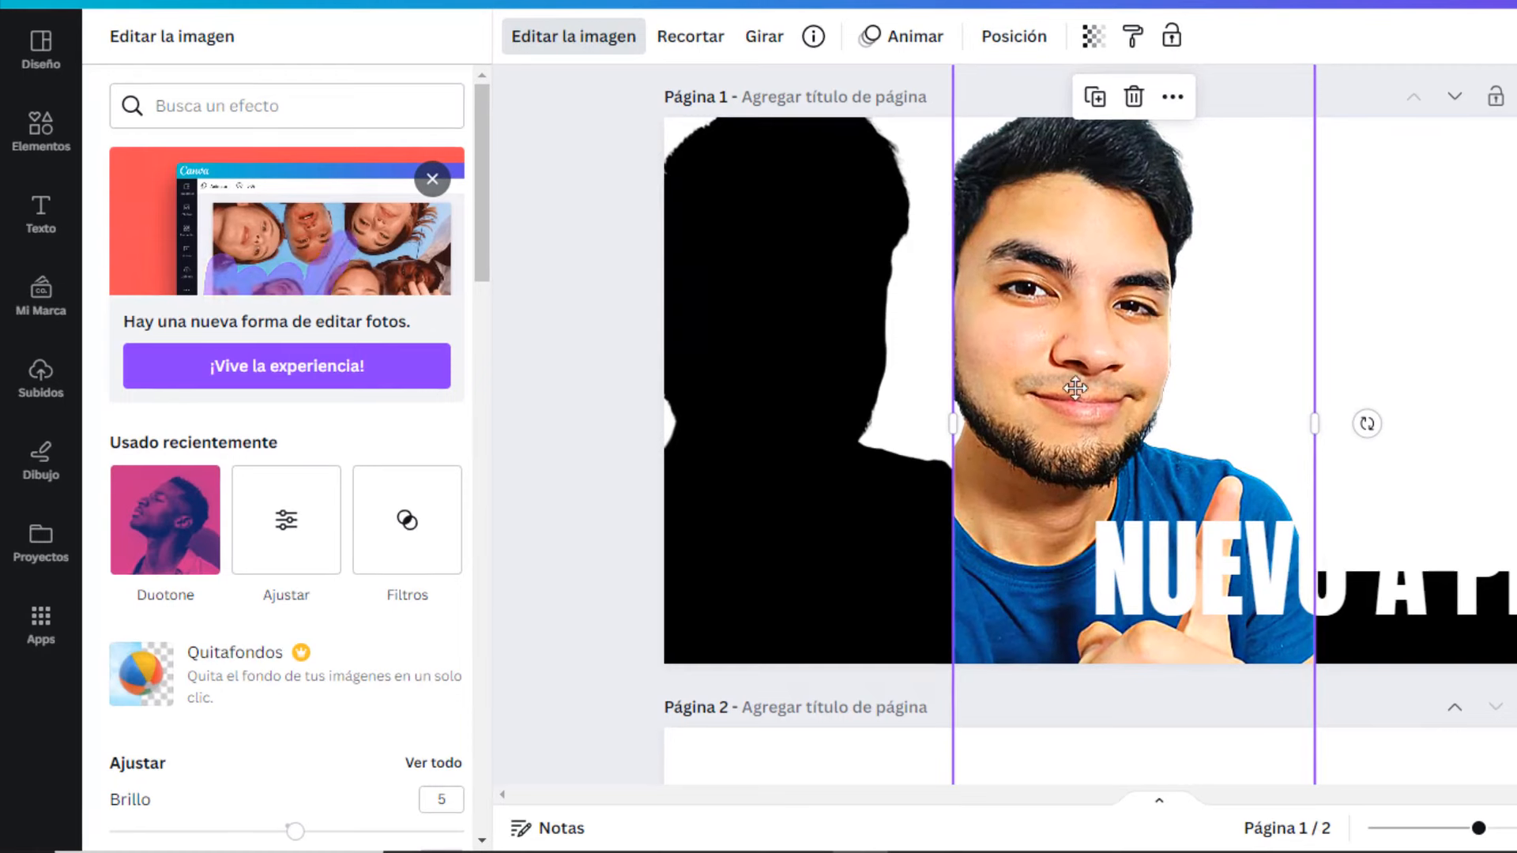
drag(893, 467, 764, 473)
- Duplicate the color portrait and place the copy side by side with the original
right_click(875, 346)
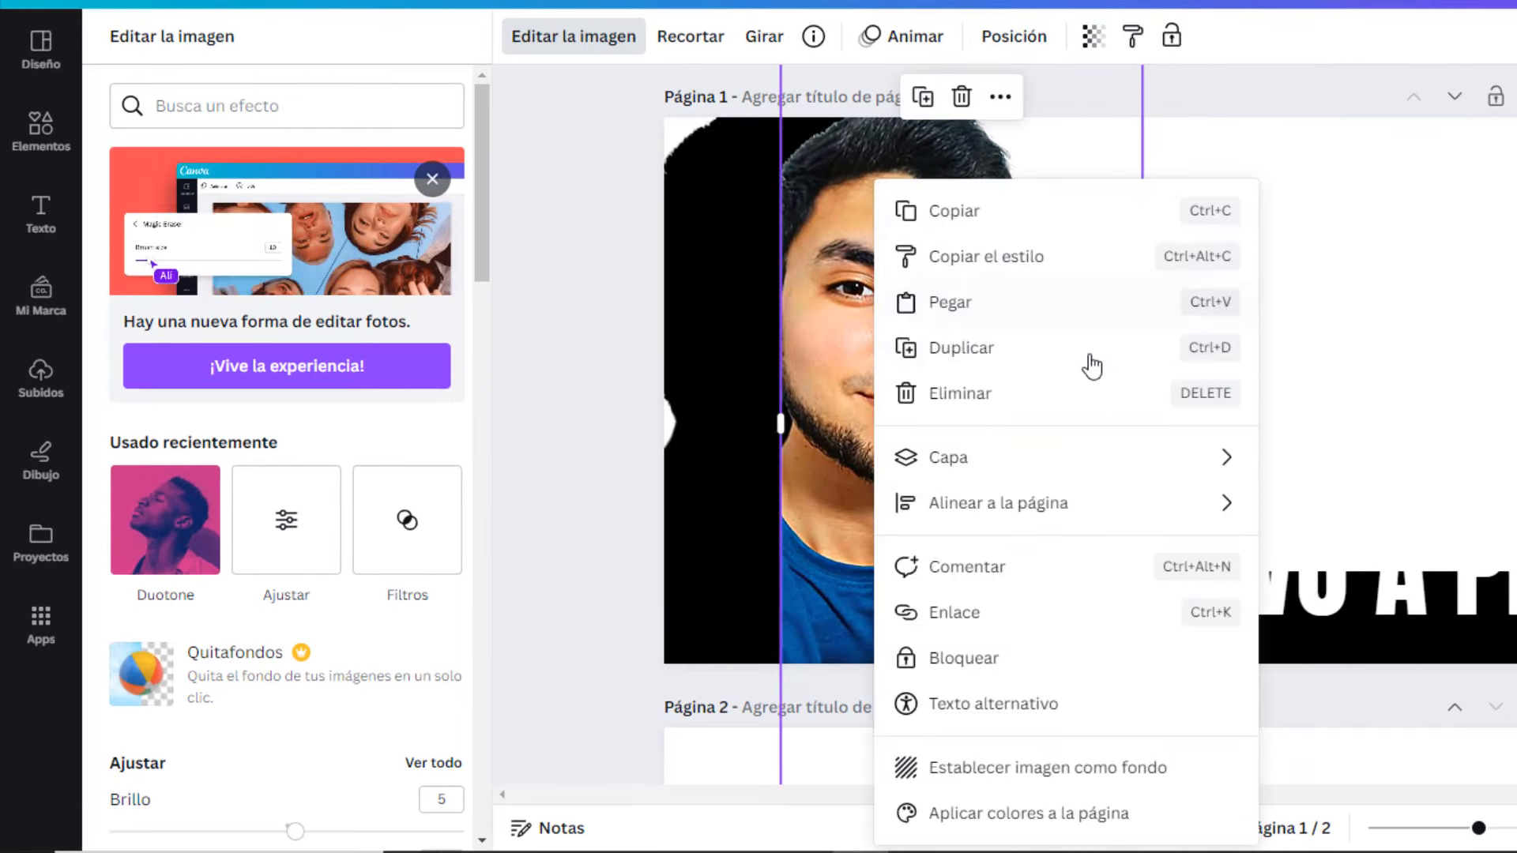
click(977, 353)
drag(935, 349, 1190, 341)
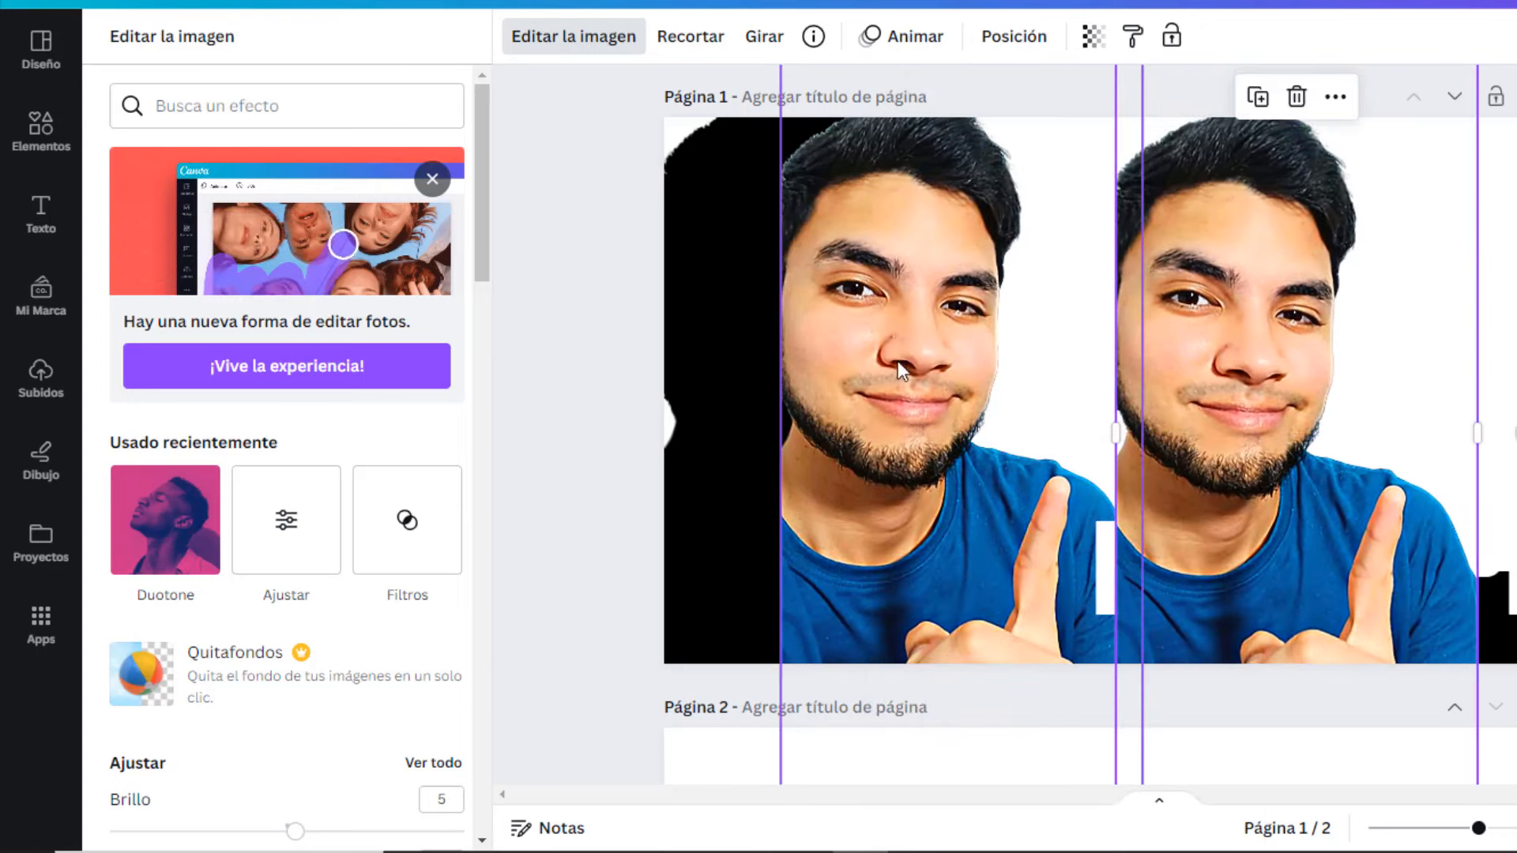
- Apply the Cereza Duotone effect to the portrait copy and open the effect's color settings
click(167, 533)
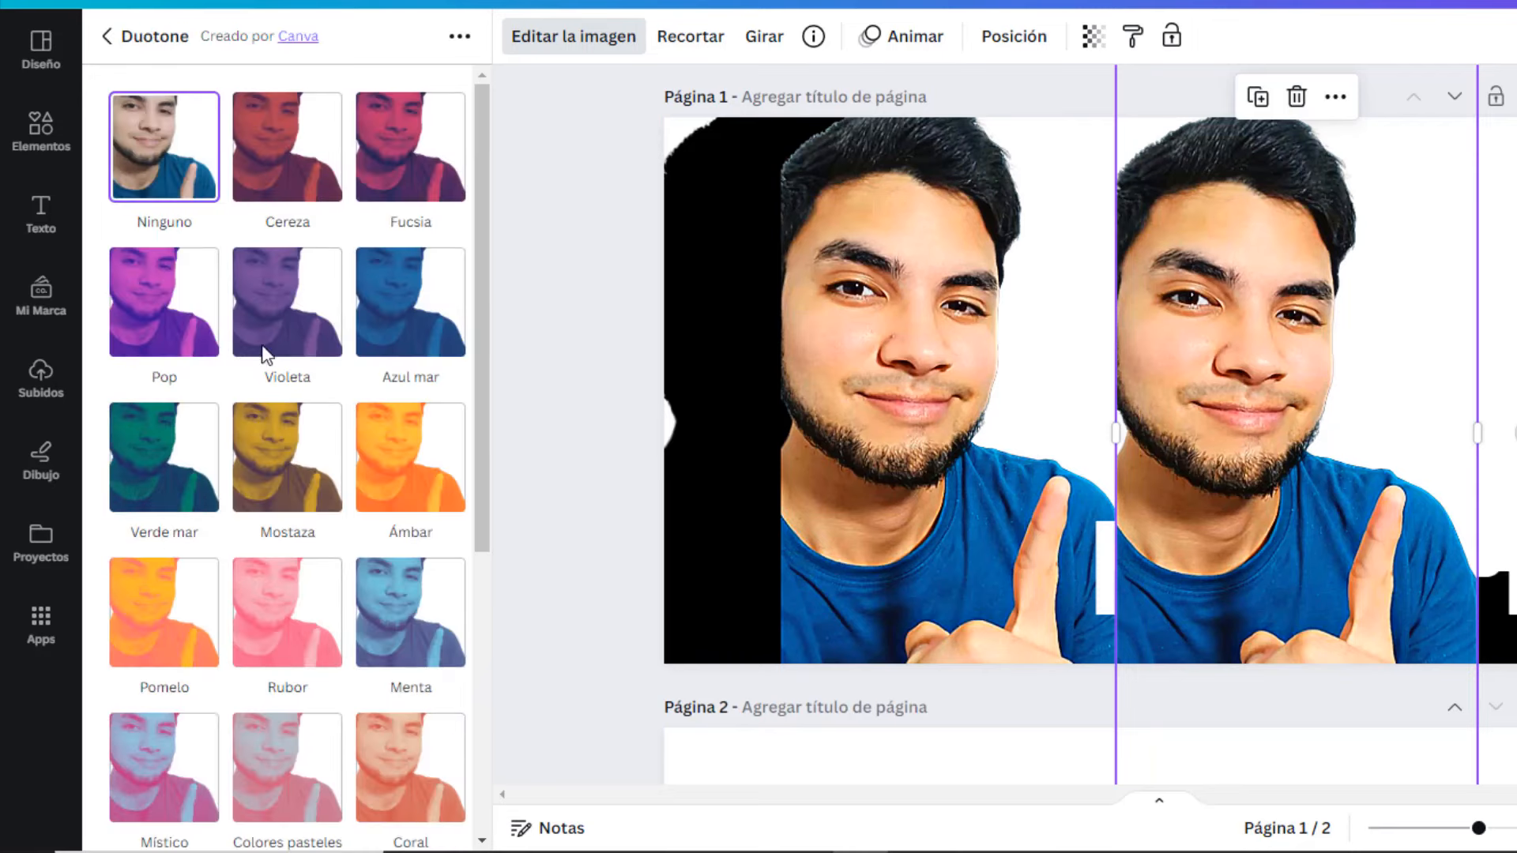
click(284, 139)
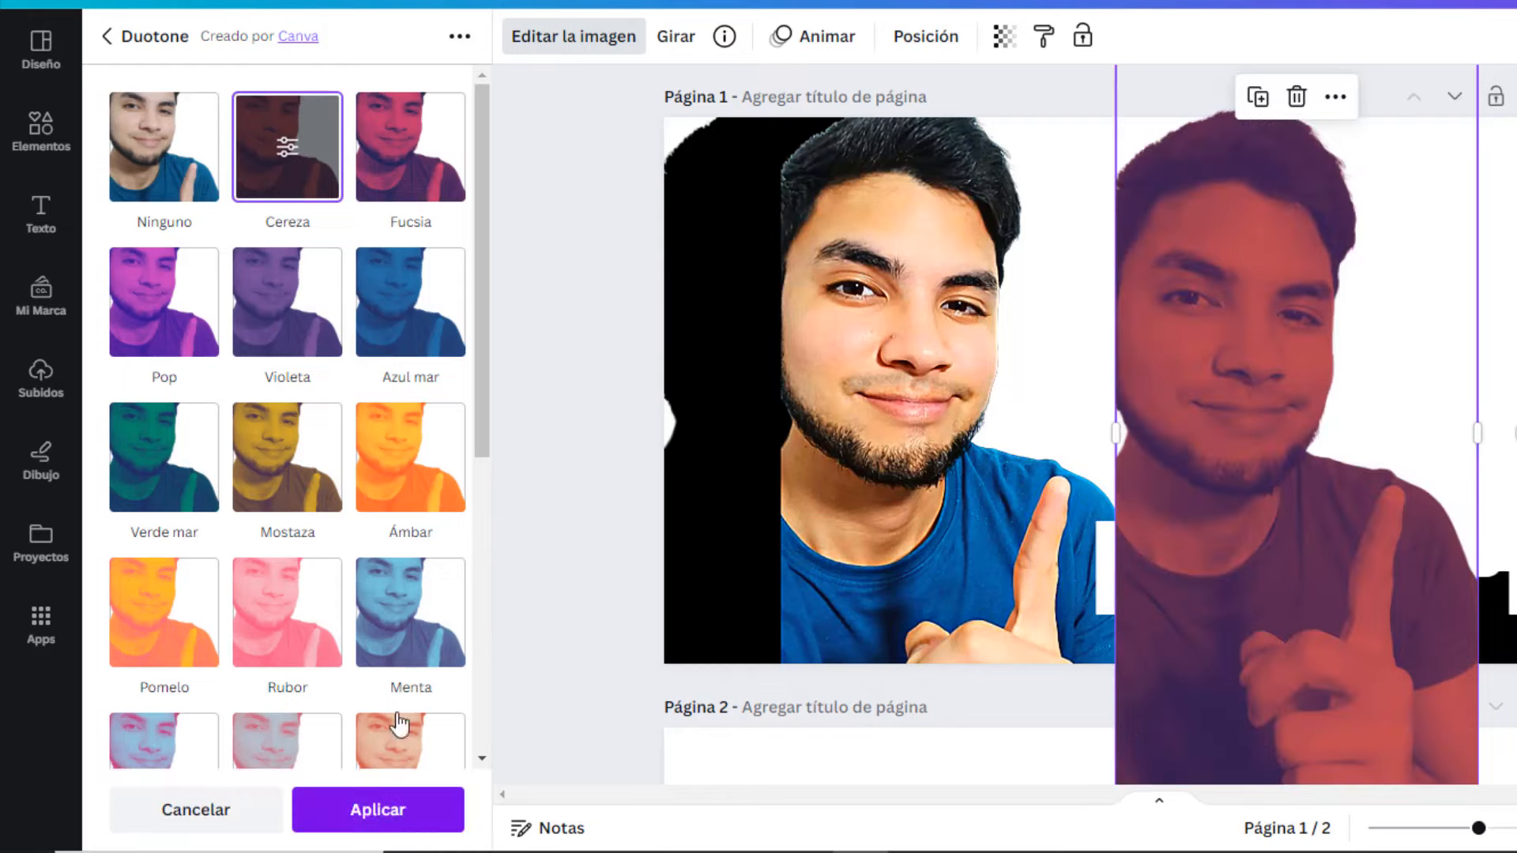
click(300, 177)
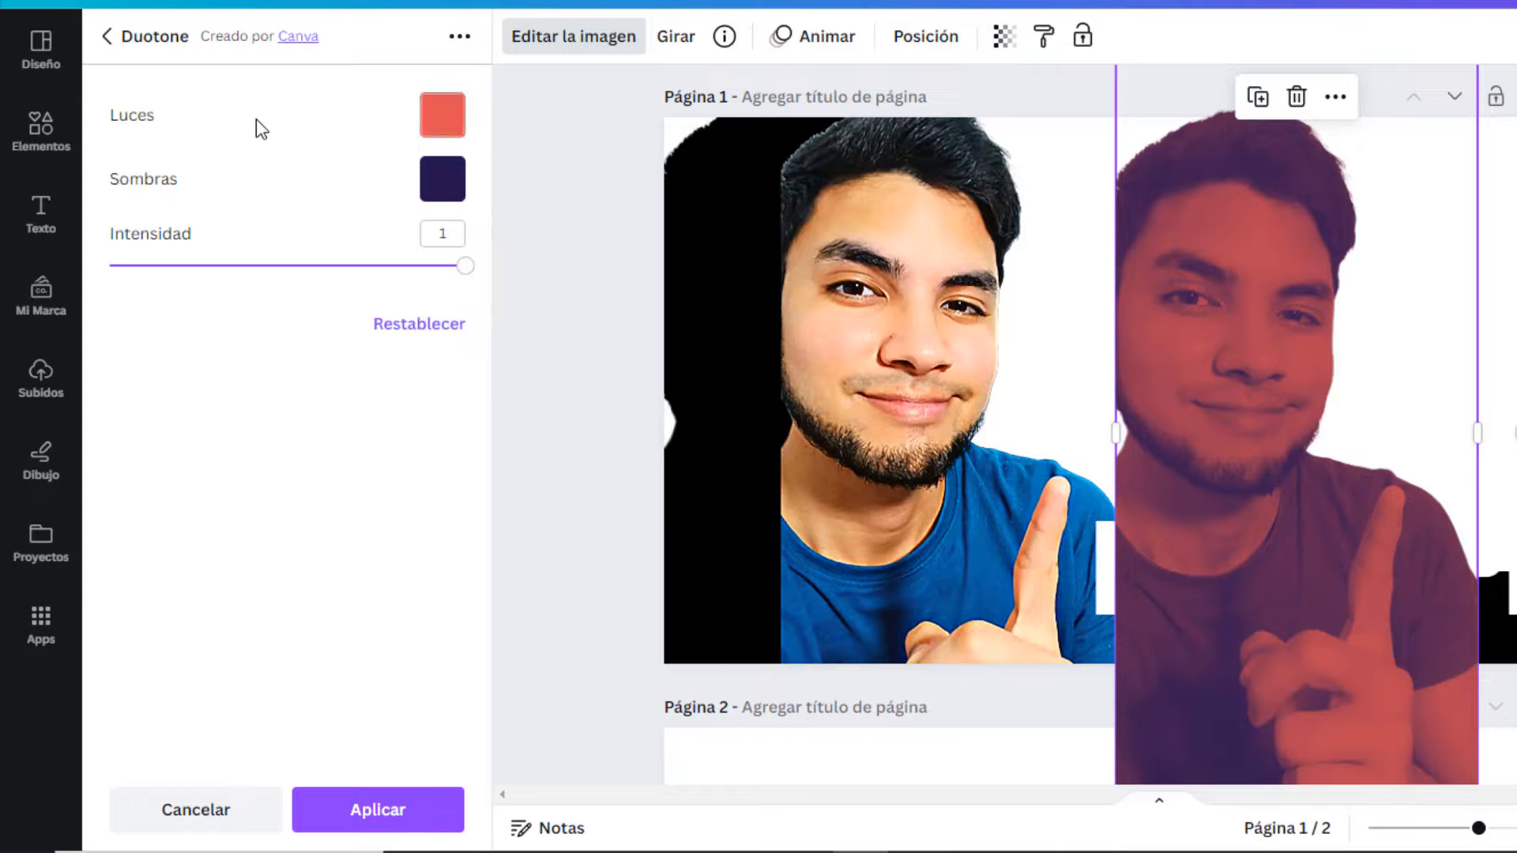
- Set both the Luces and Sombras colors of the copy's Duotone effect to black
click(436, 115)
click(510, 251)
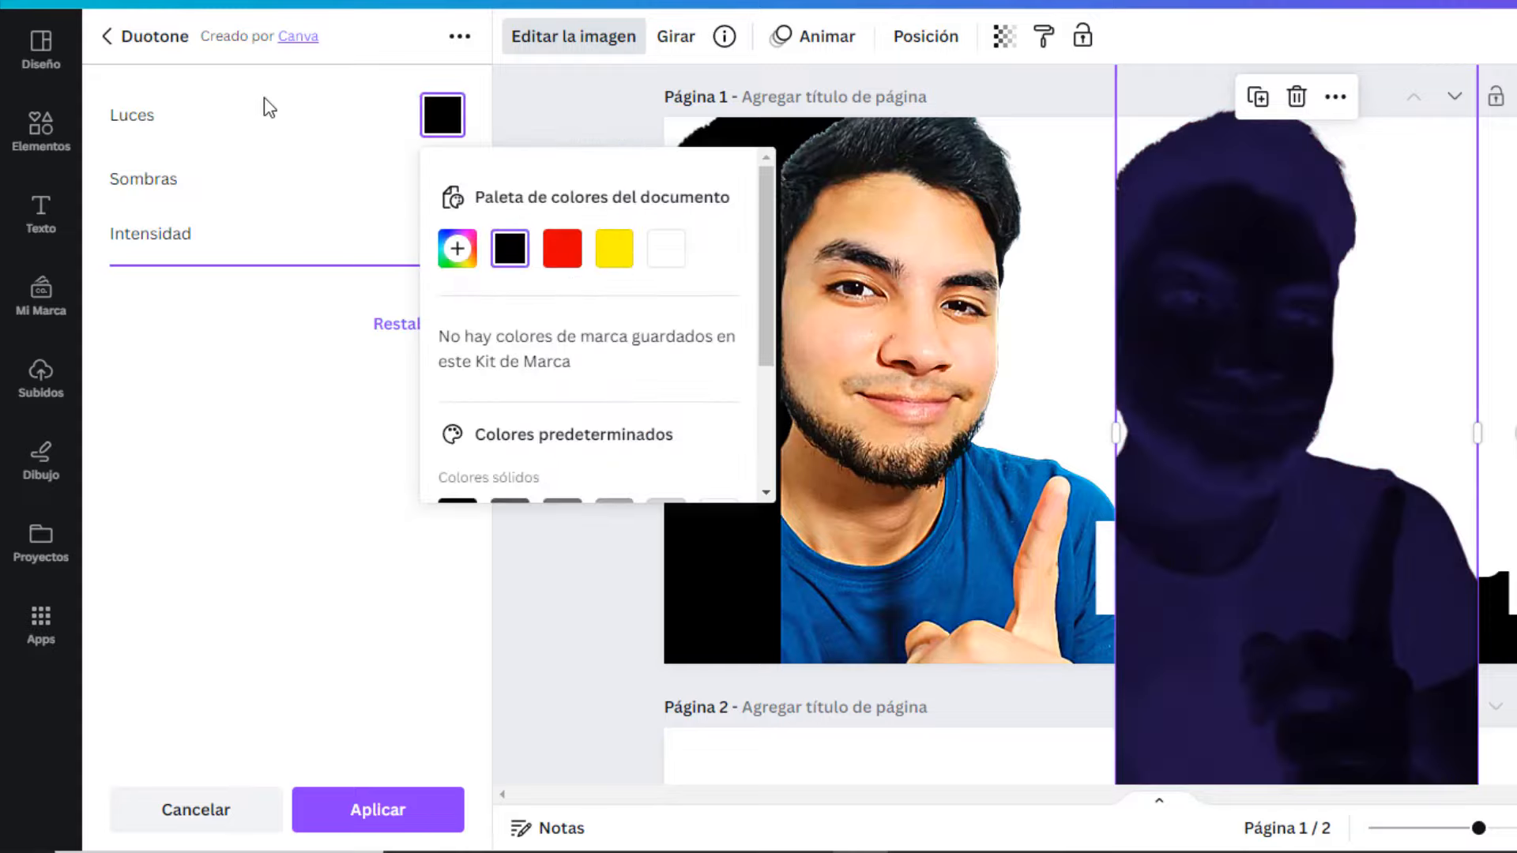
click(264, 106)
click(442, 179)
click(512, 317)
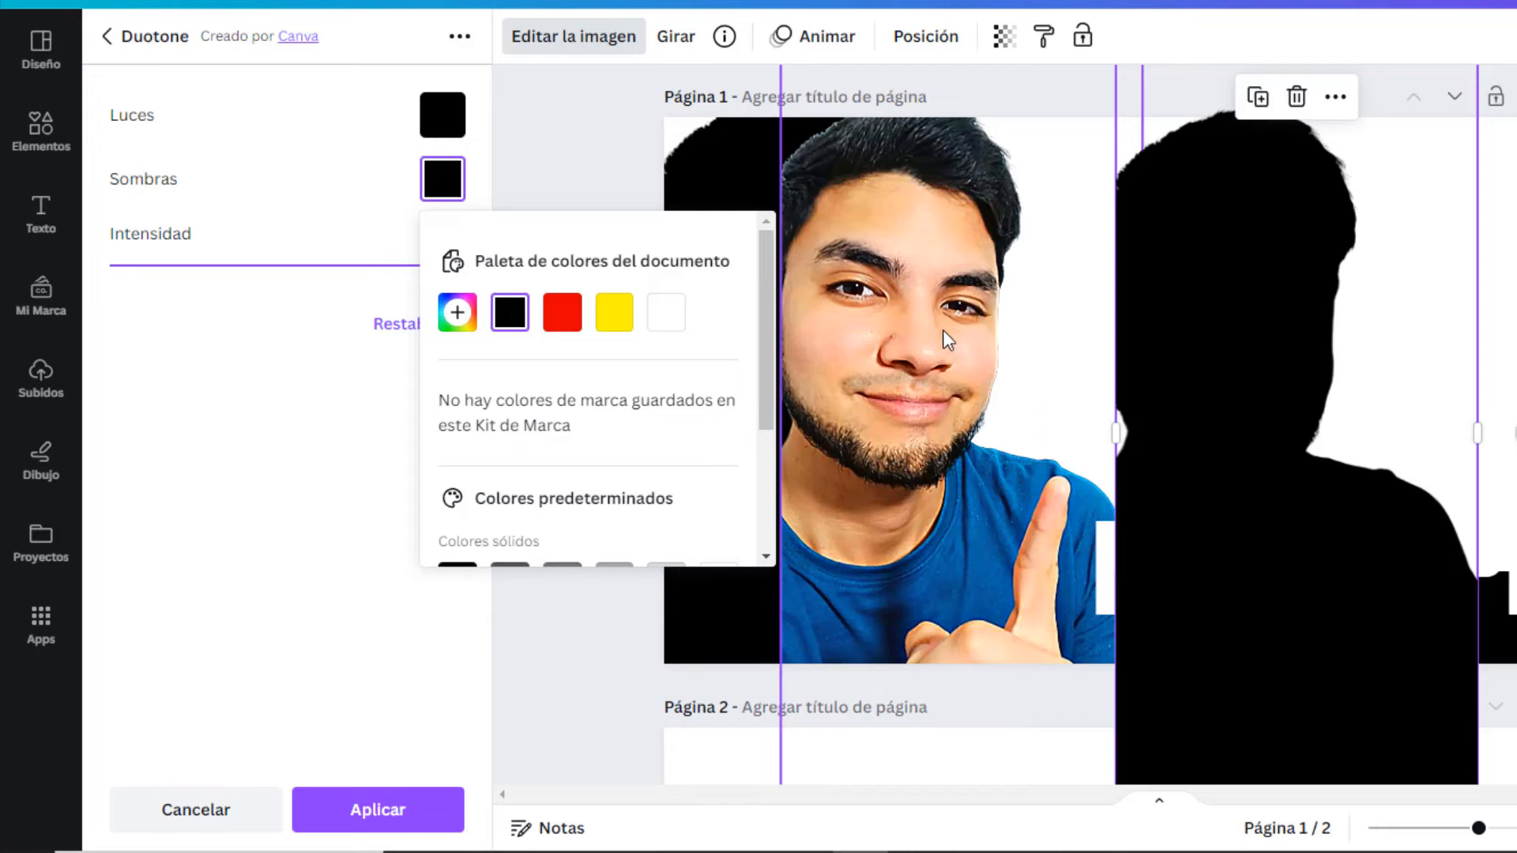
- Shift the color portrait toward the new black silhouette and open its context options
mouse_move(923, 313)
mouse_down()
mouse_move(1165, 352)
mouse_move(944, 316)
mouse_up()
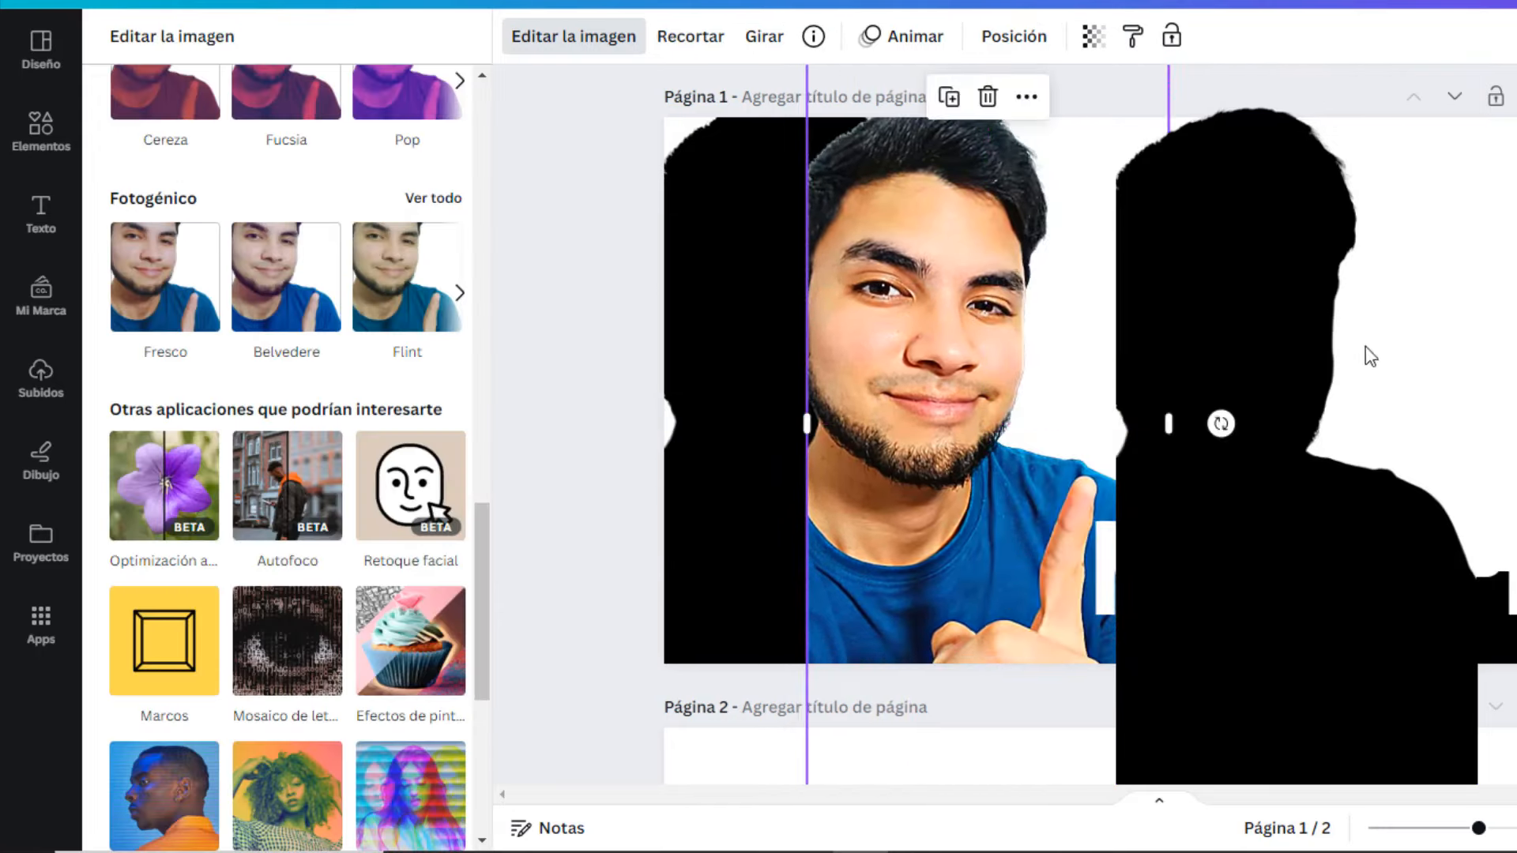
click(1242, 304)
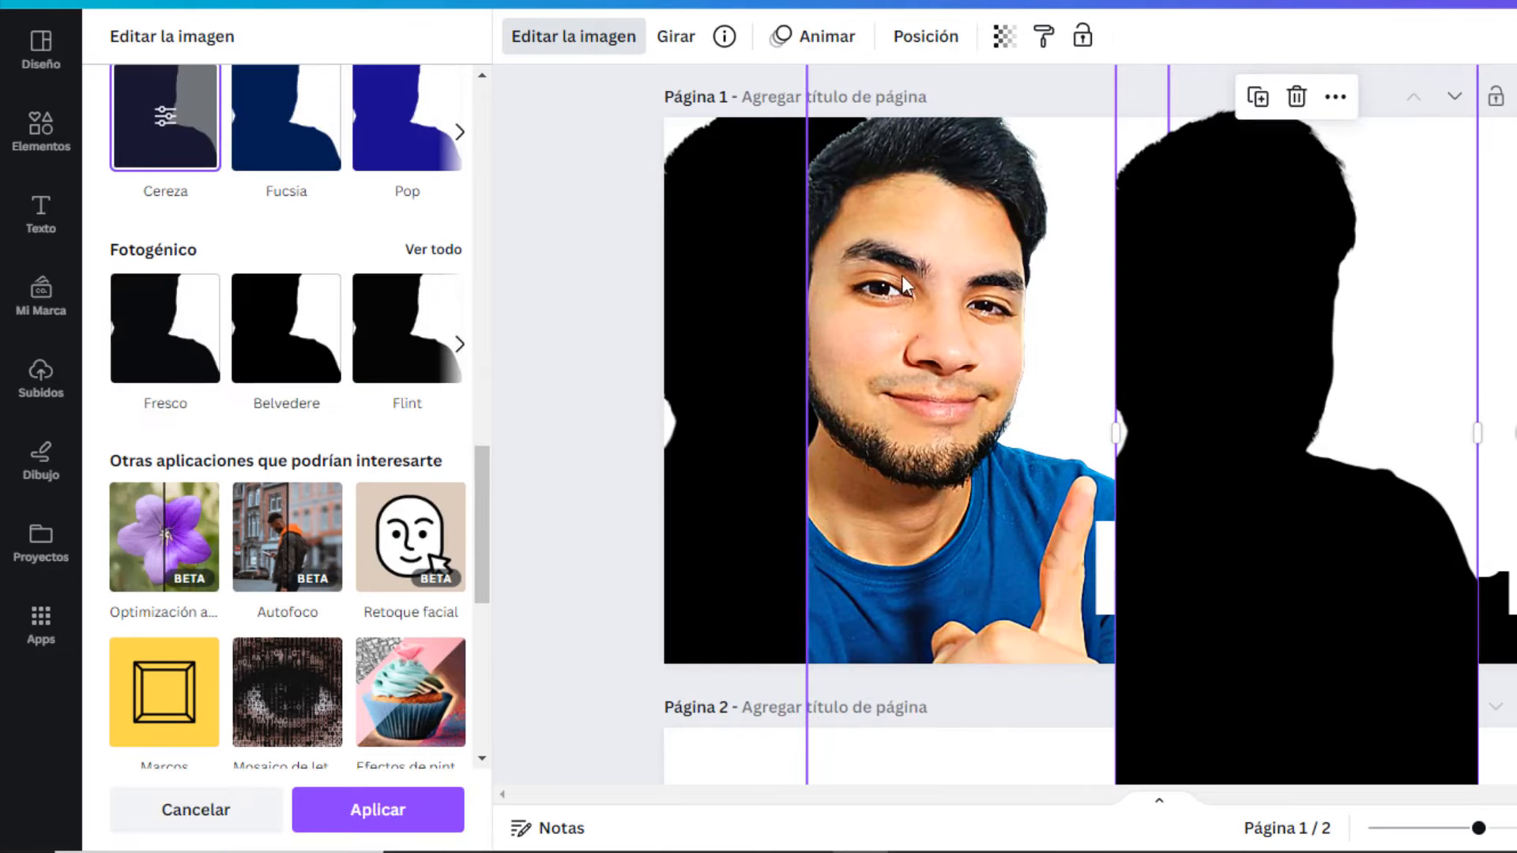
drag(959, 248, 993, 252)
right_click(992, 251)
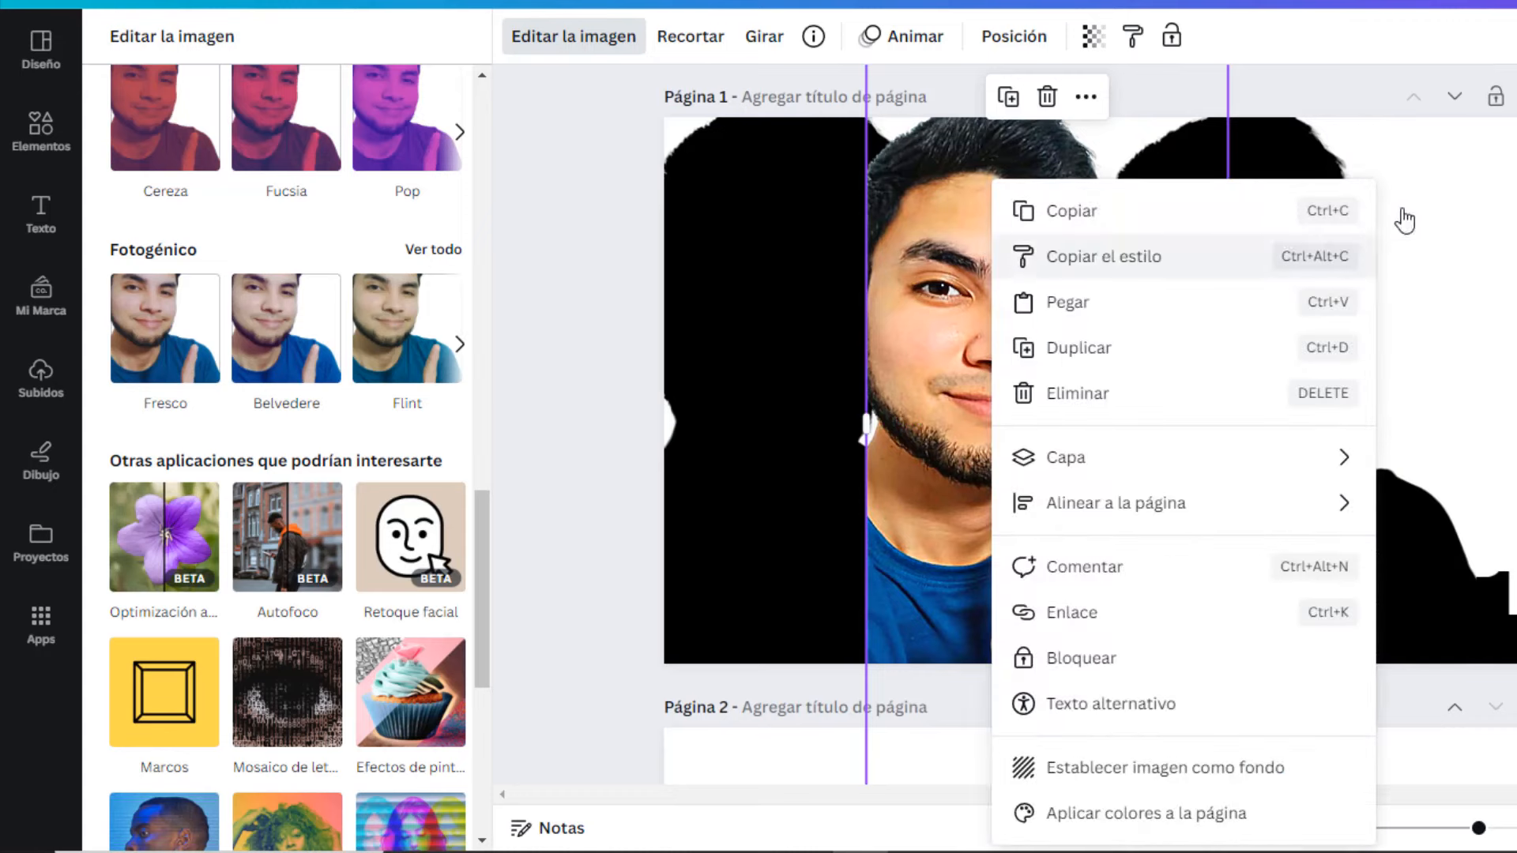
- Send the new black silhouette backward in the layer order, behind the NUEVO A PRO text
click(1296, 122)
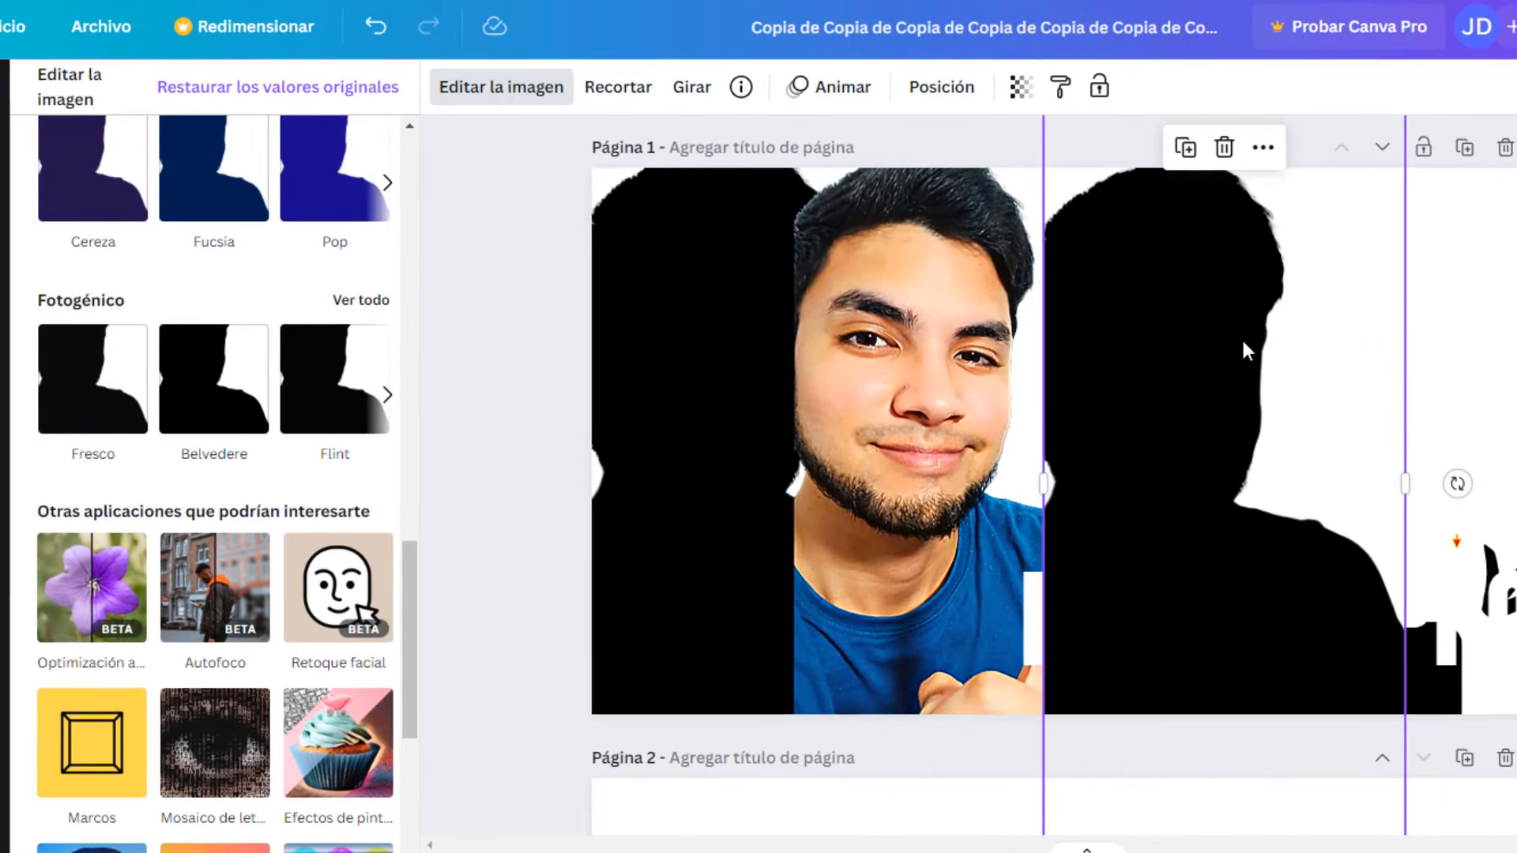
click(942, 87)
click(296, 162)
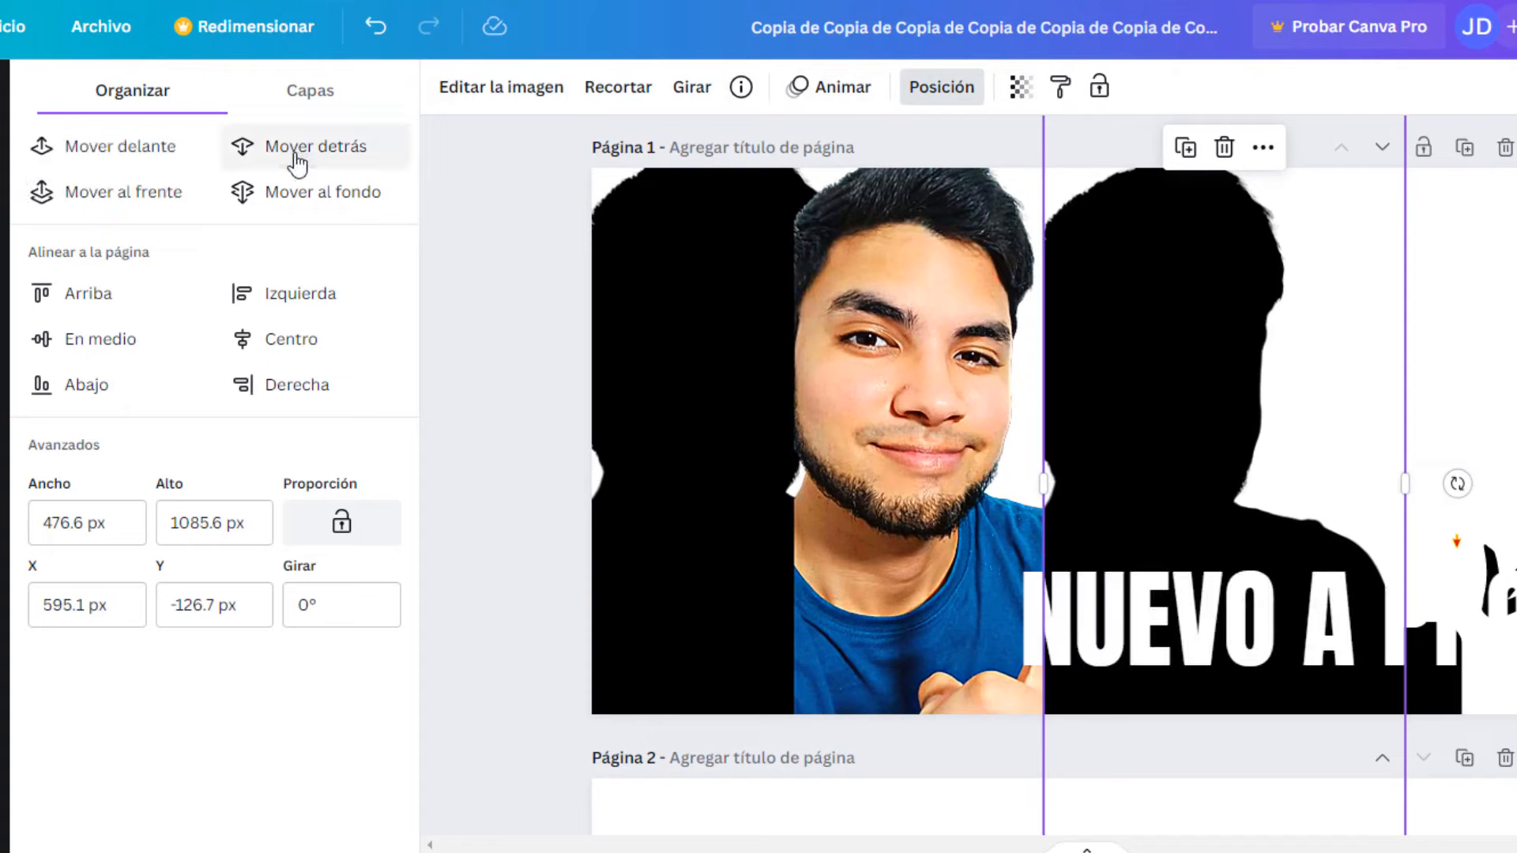
- Move the color portrait partly over the new silhouette and send it backward to the lowest layer
drag(1070, 423, 822, 414)
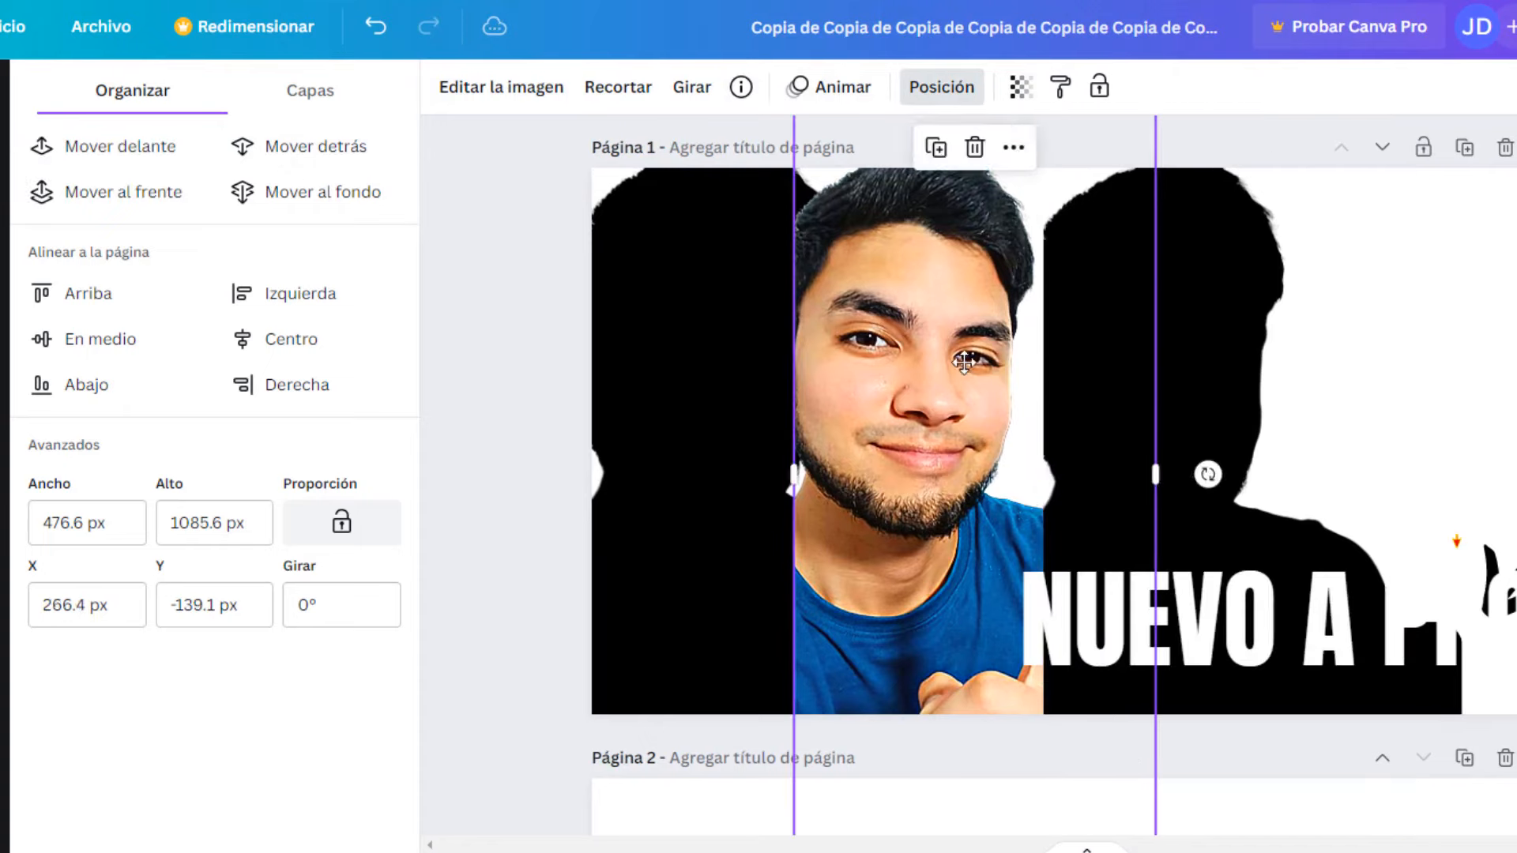
drag(964, 362, 1031, 362)
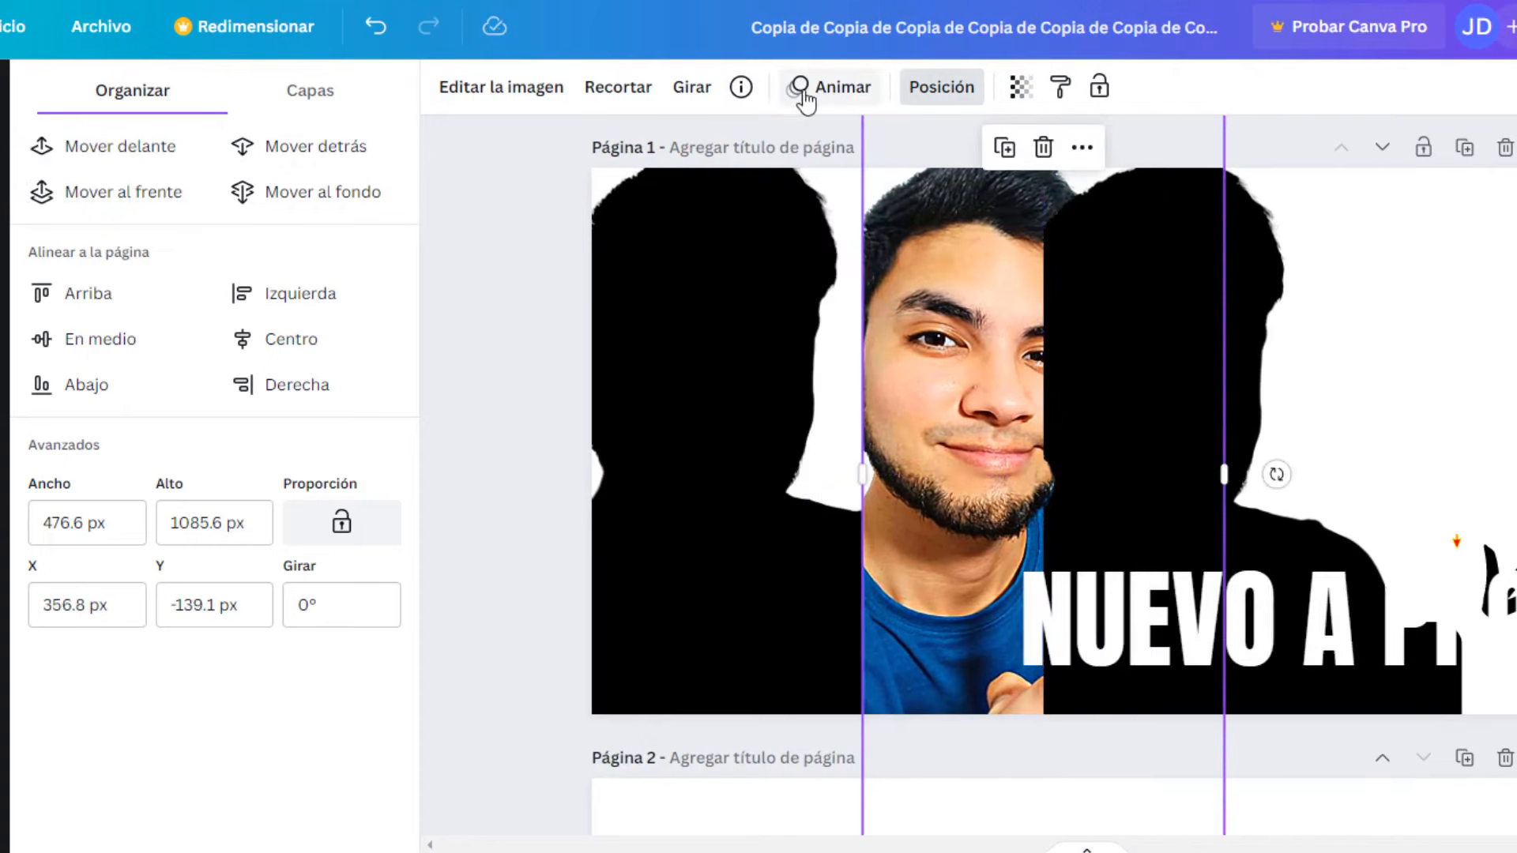
click(308, 155)
click(300, 152)
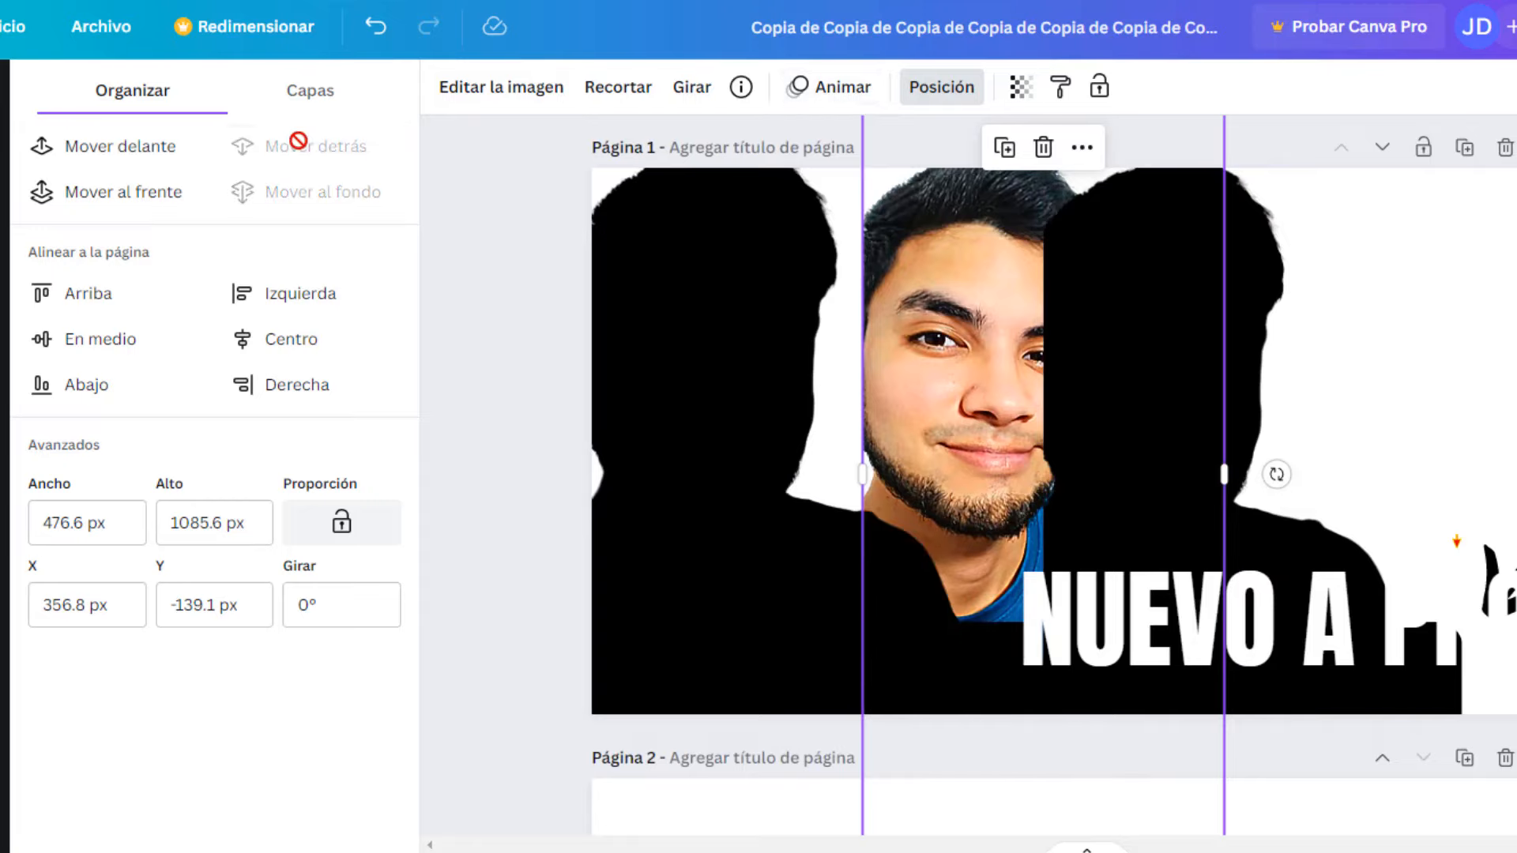
- Place the color portrait between the two silhouettes and bring it forward in front of both
drag(919, 340, 878, 338)
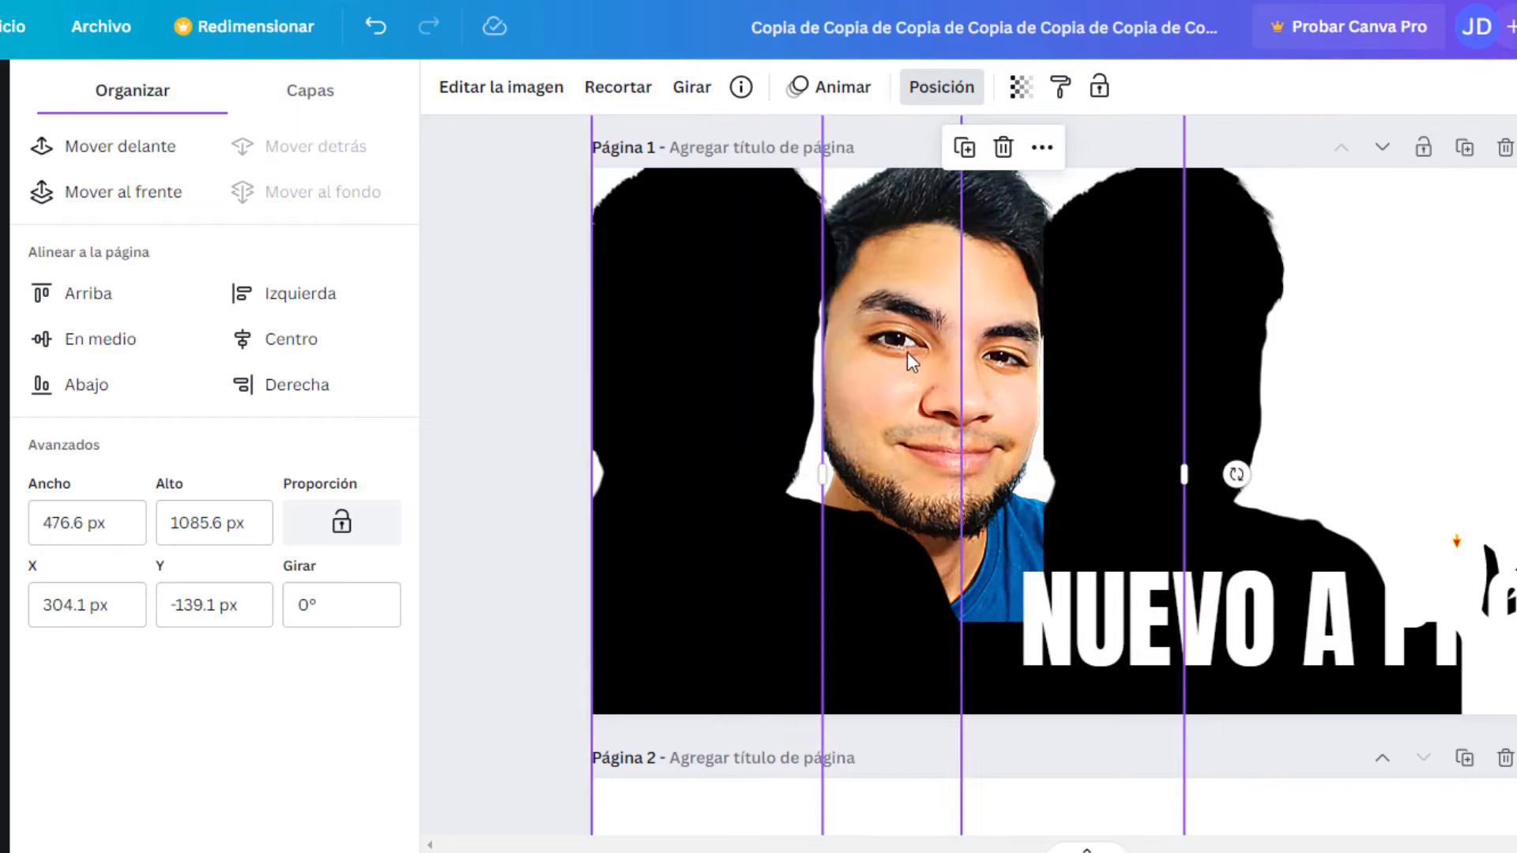
click(132, 158)
click(131, 158)
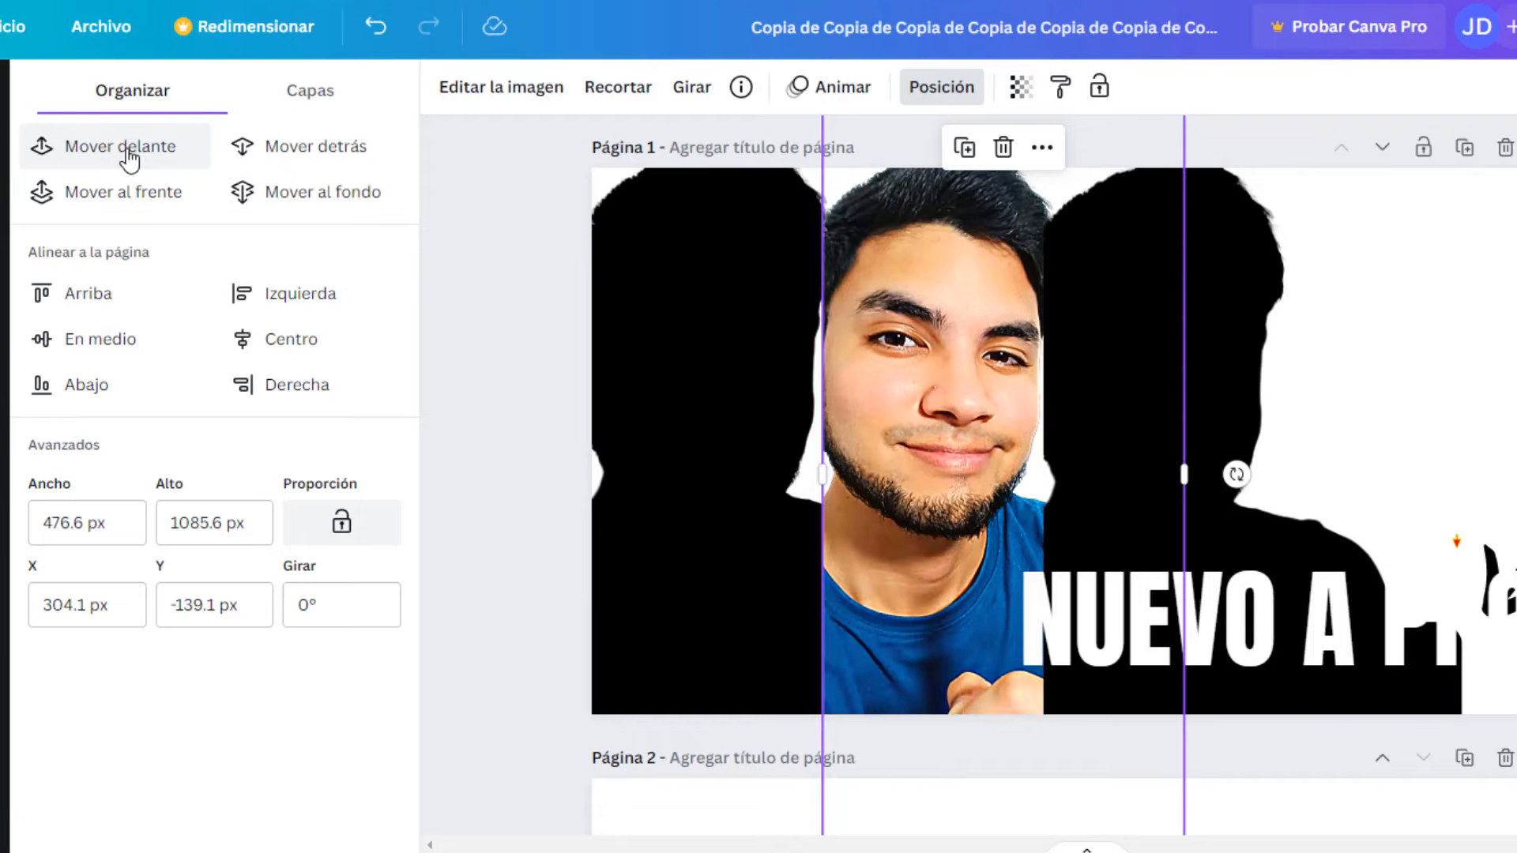
mouse_move(956, 373)
mouse_down()
mouse_move(1190, 368)
mouse_move(1185, 404)
mouse_move(1139, 371)
mouse_move(1162, 362)
mouse_move(930, 378)
mouse_up()
click(99, 158)
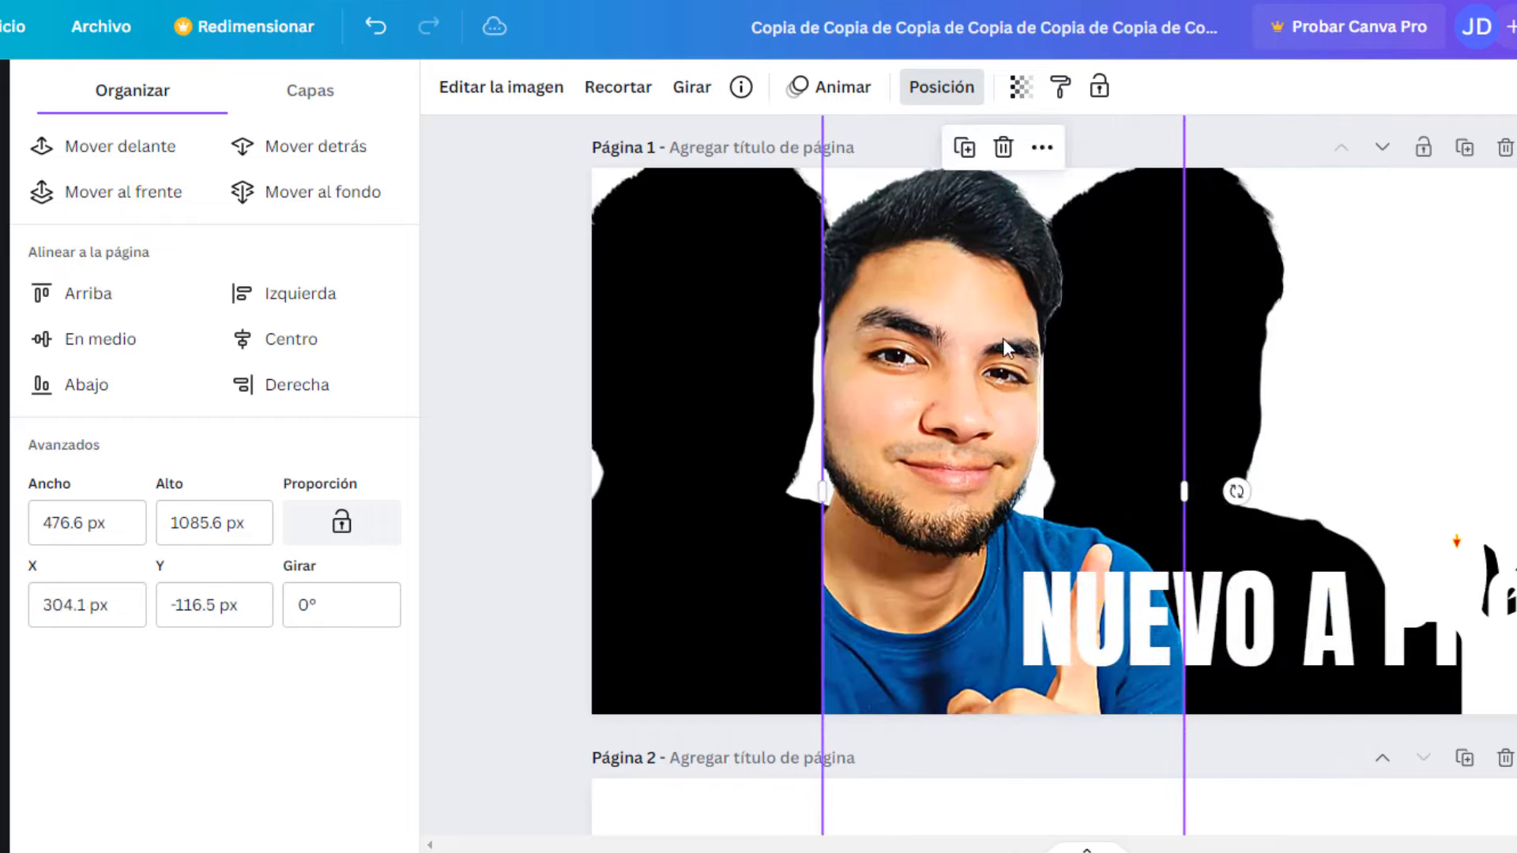
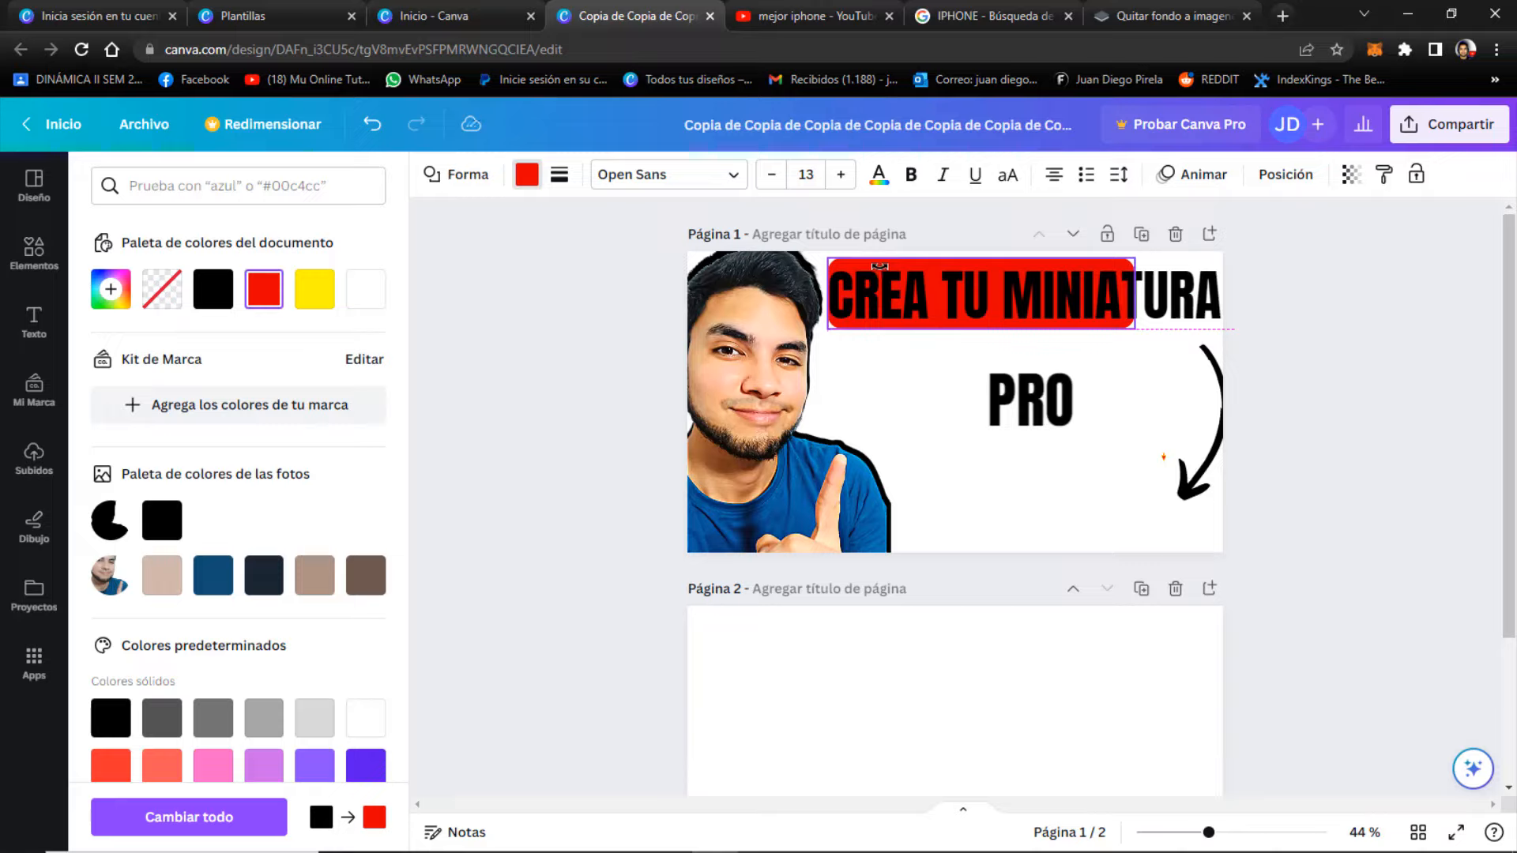
- Widen the red rounded rectangle across the CREA TU MINIATURA headline and shrink the headline to size 93.9 so it fits inside
drag(879, 266, 878, 268)
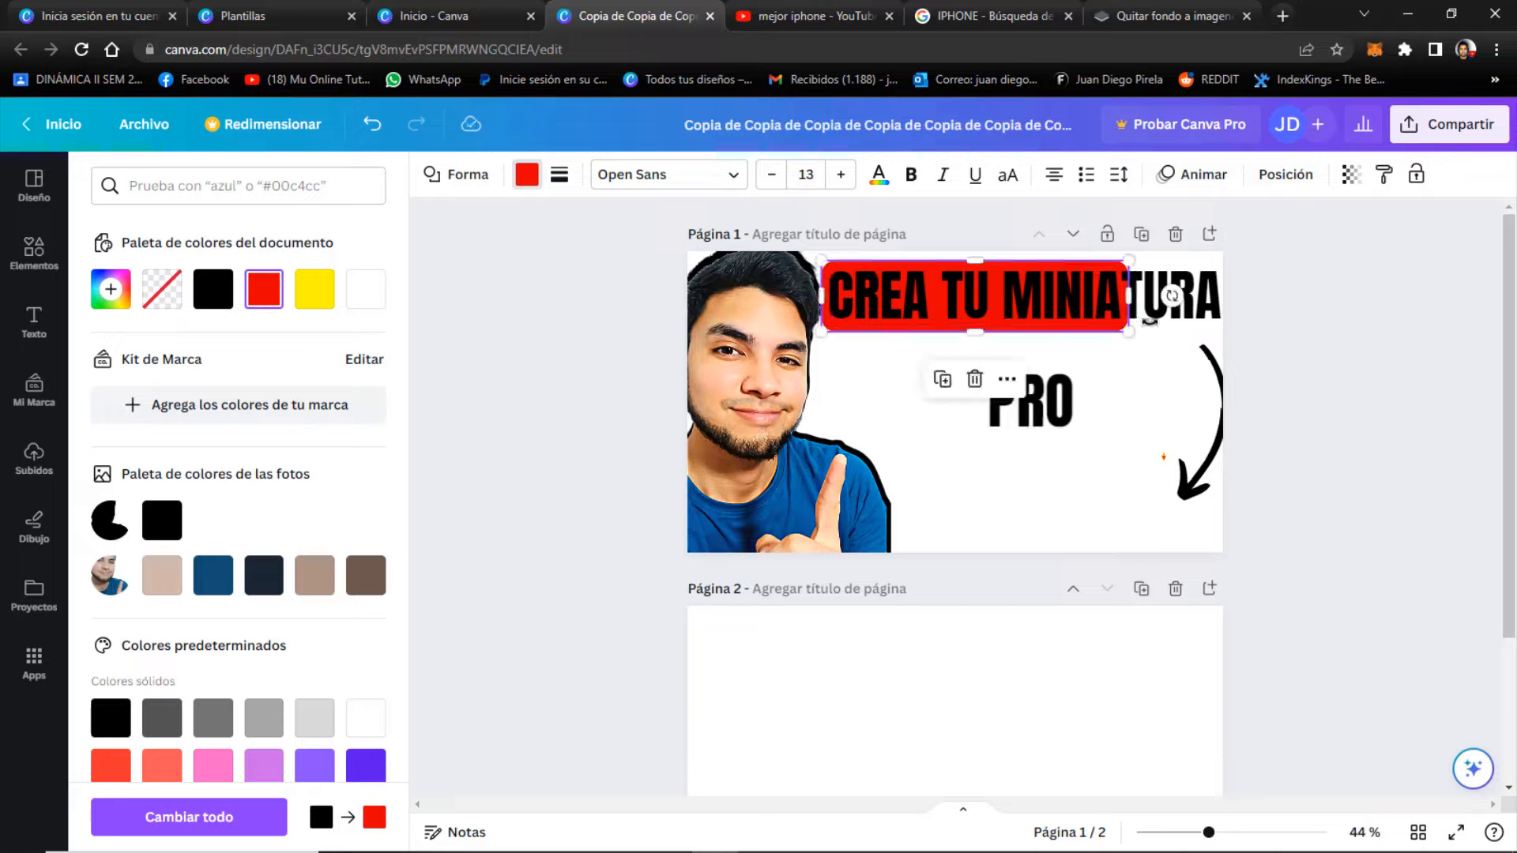
drag(1131, 295, 1226, 296)
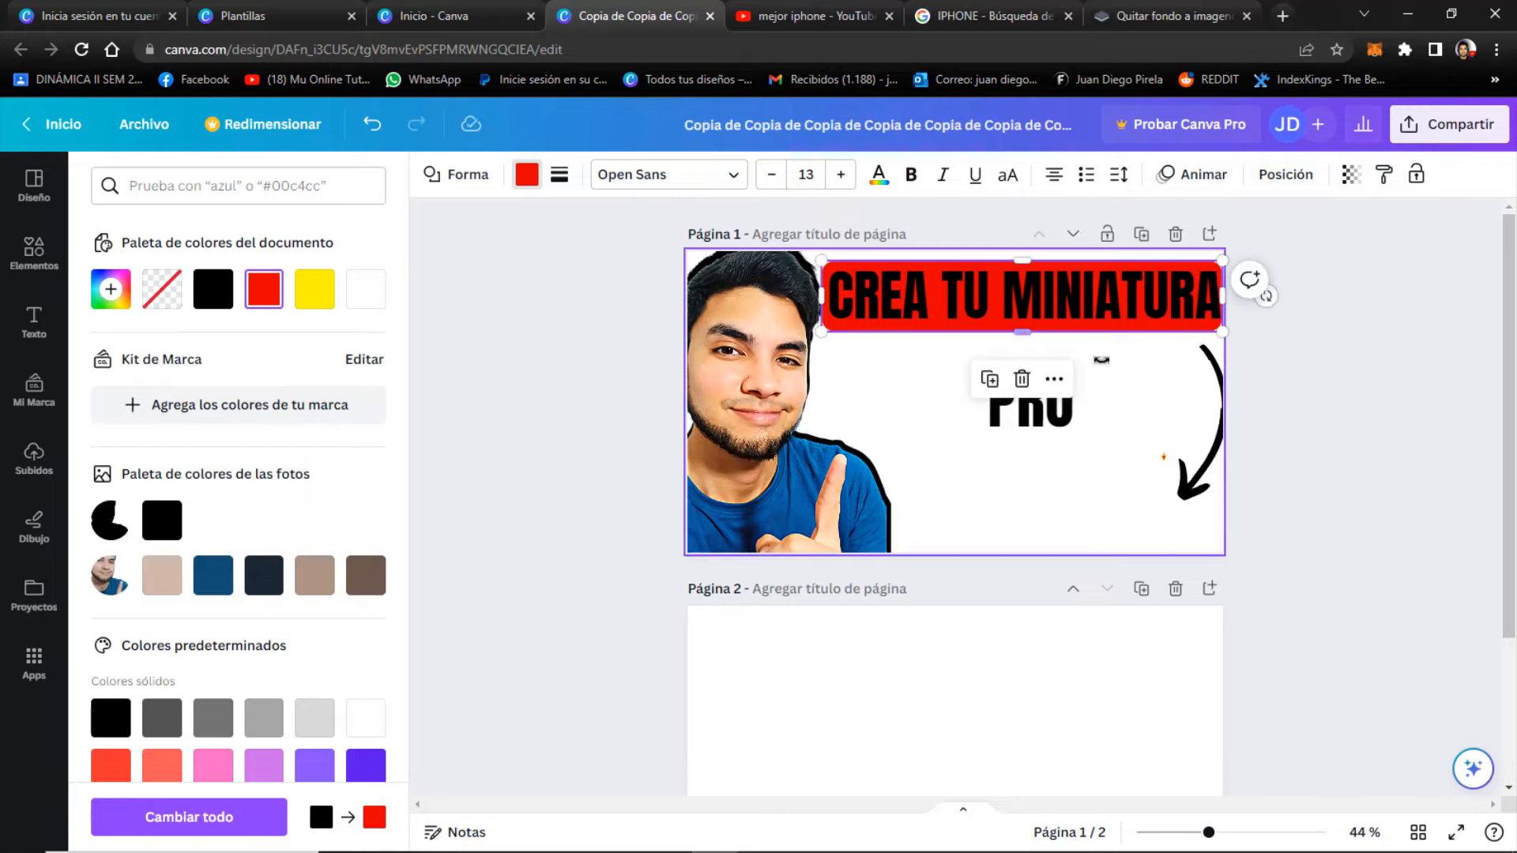
click(1164, 271)
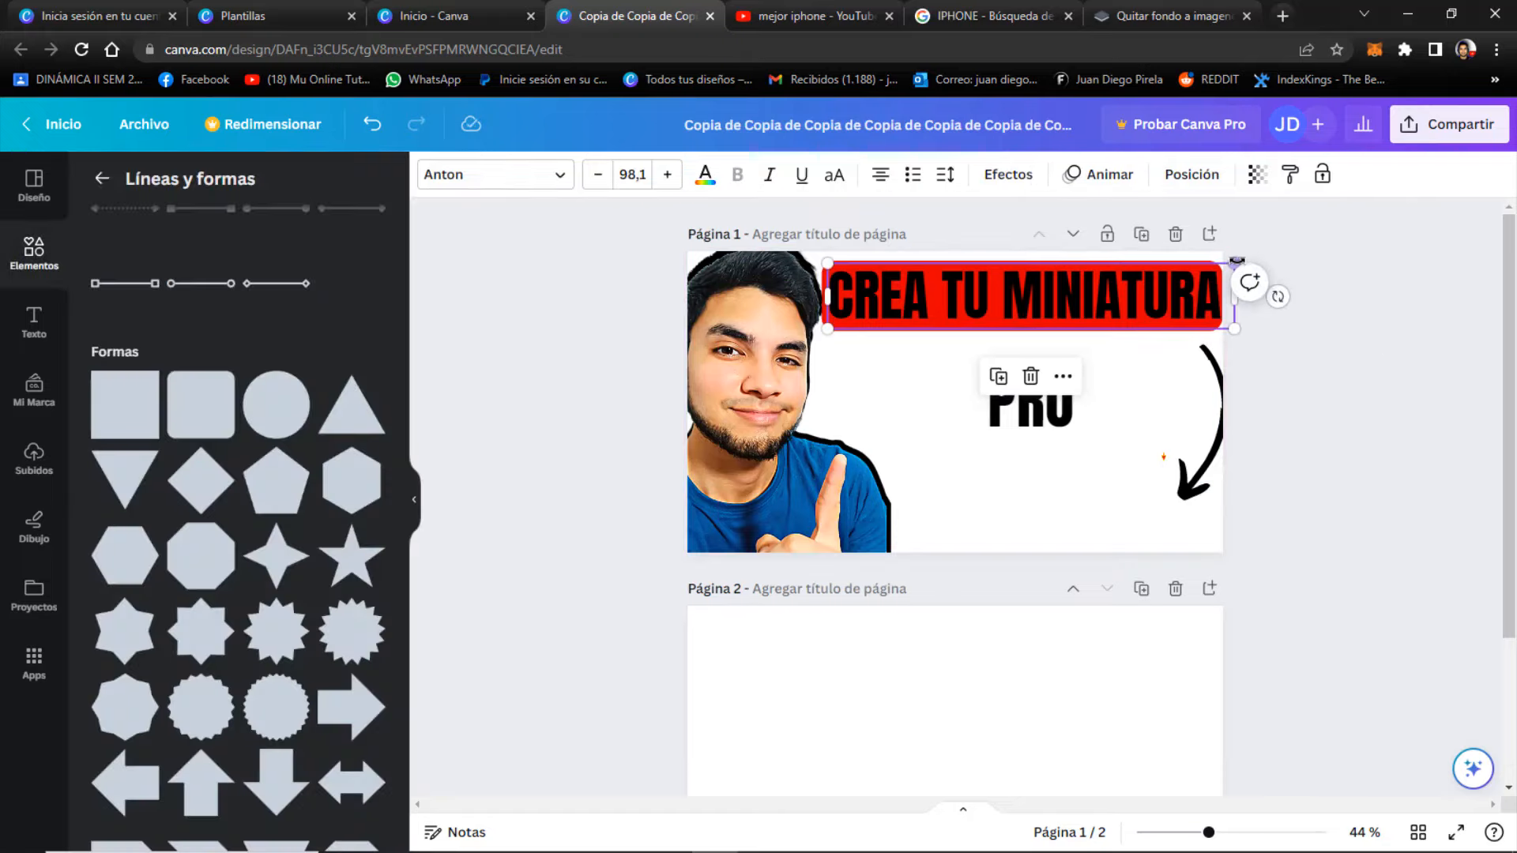
drag(1230, 261, 1223, 265)
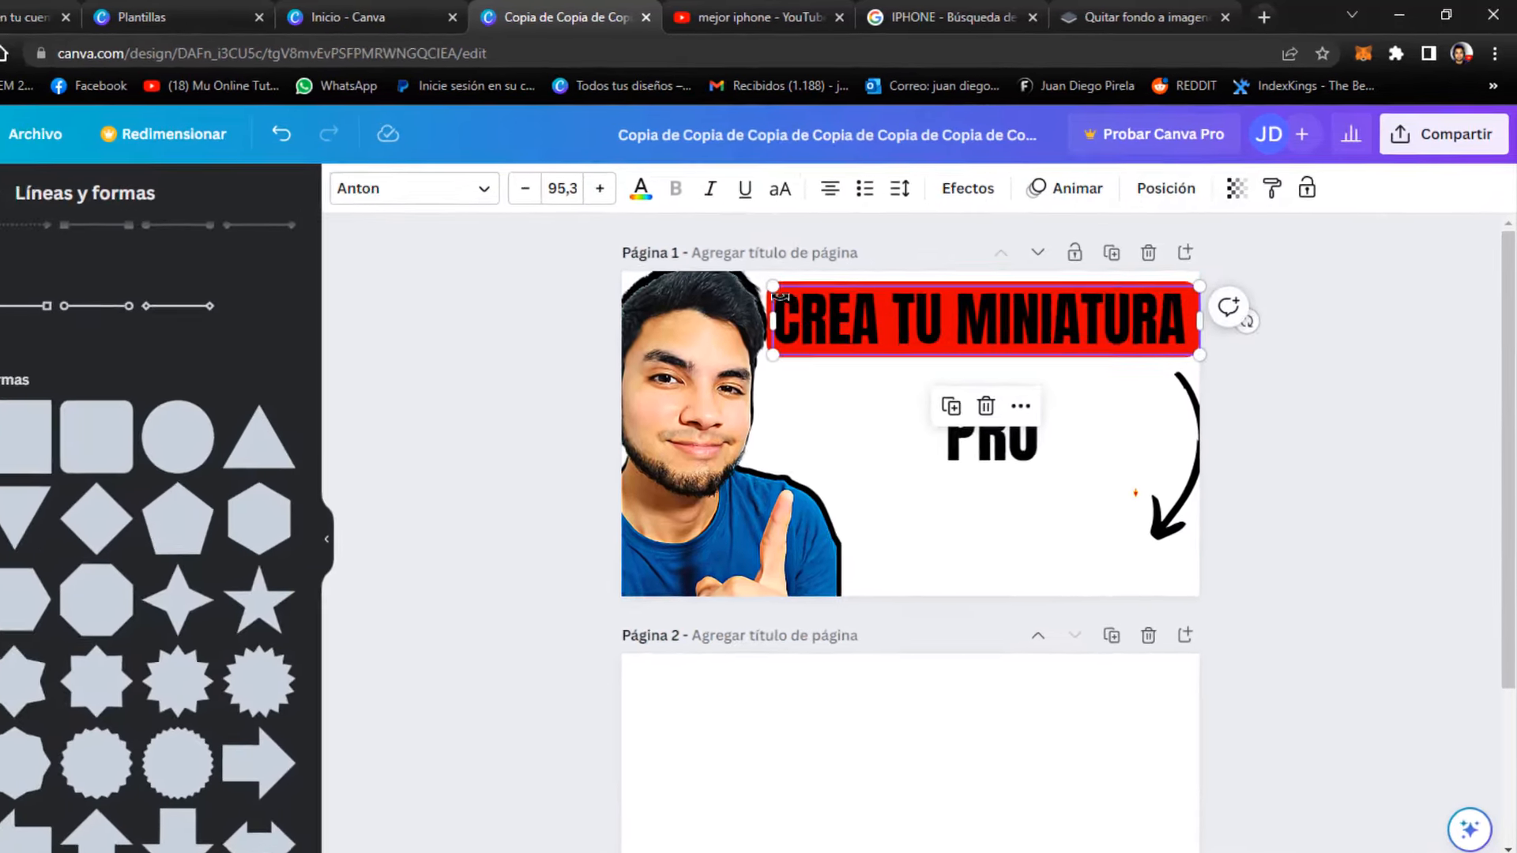
mouse_move(741, 297)
mouse_down()
mouse_move(760, 312)
mouse_move(746, 301)
mouse_up()
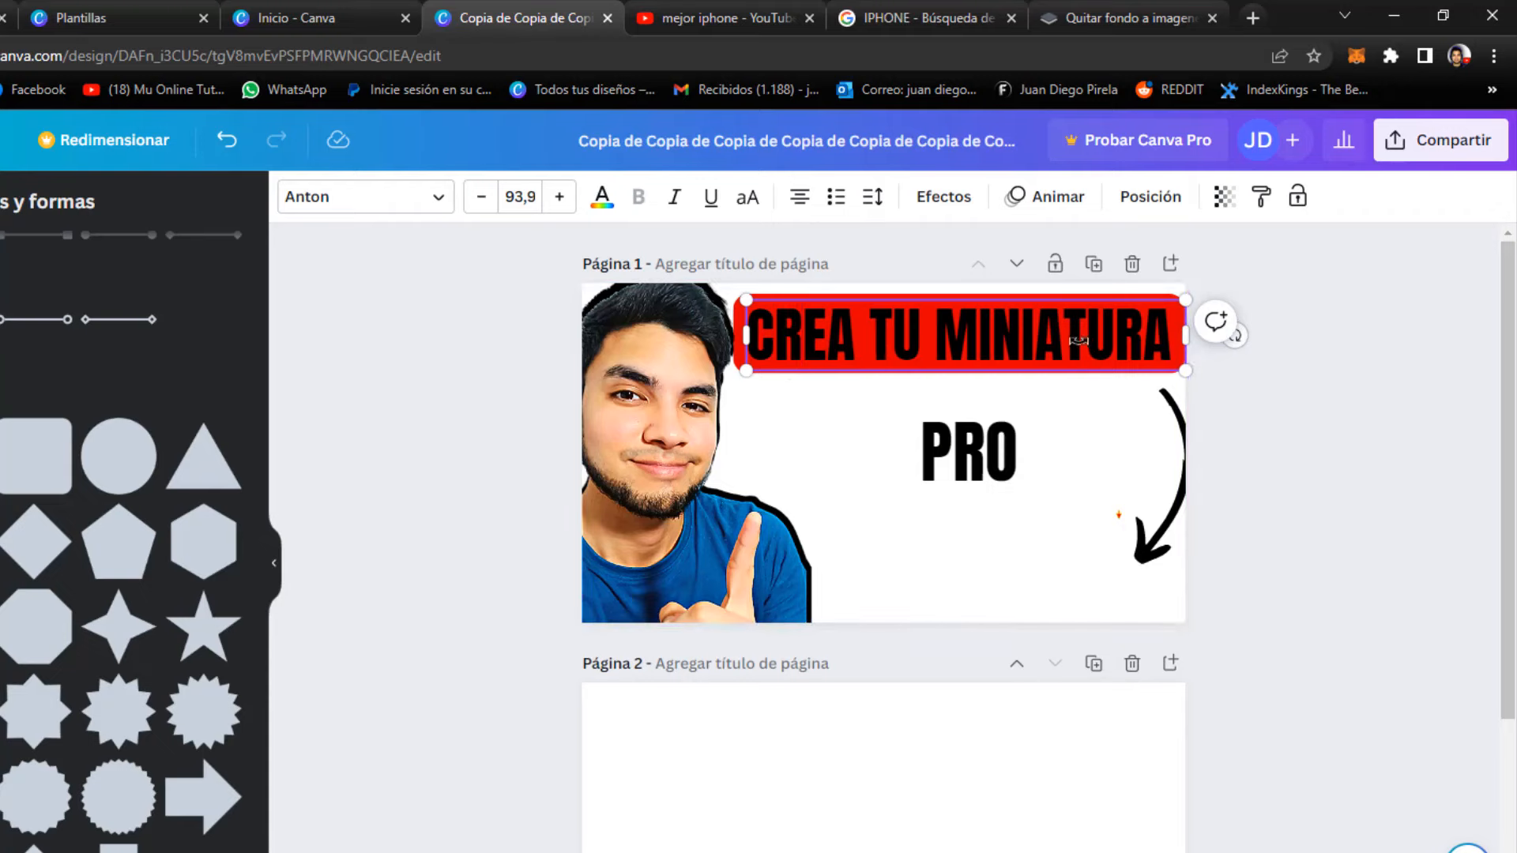
- Color the CREA TU MINIATURA headline white and nudge it slightly within the red rectangle
click(602, 197)
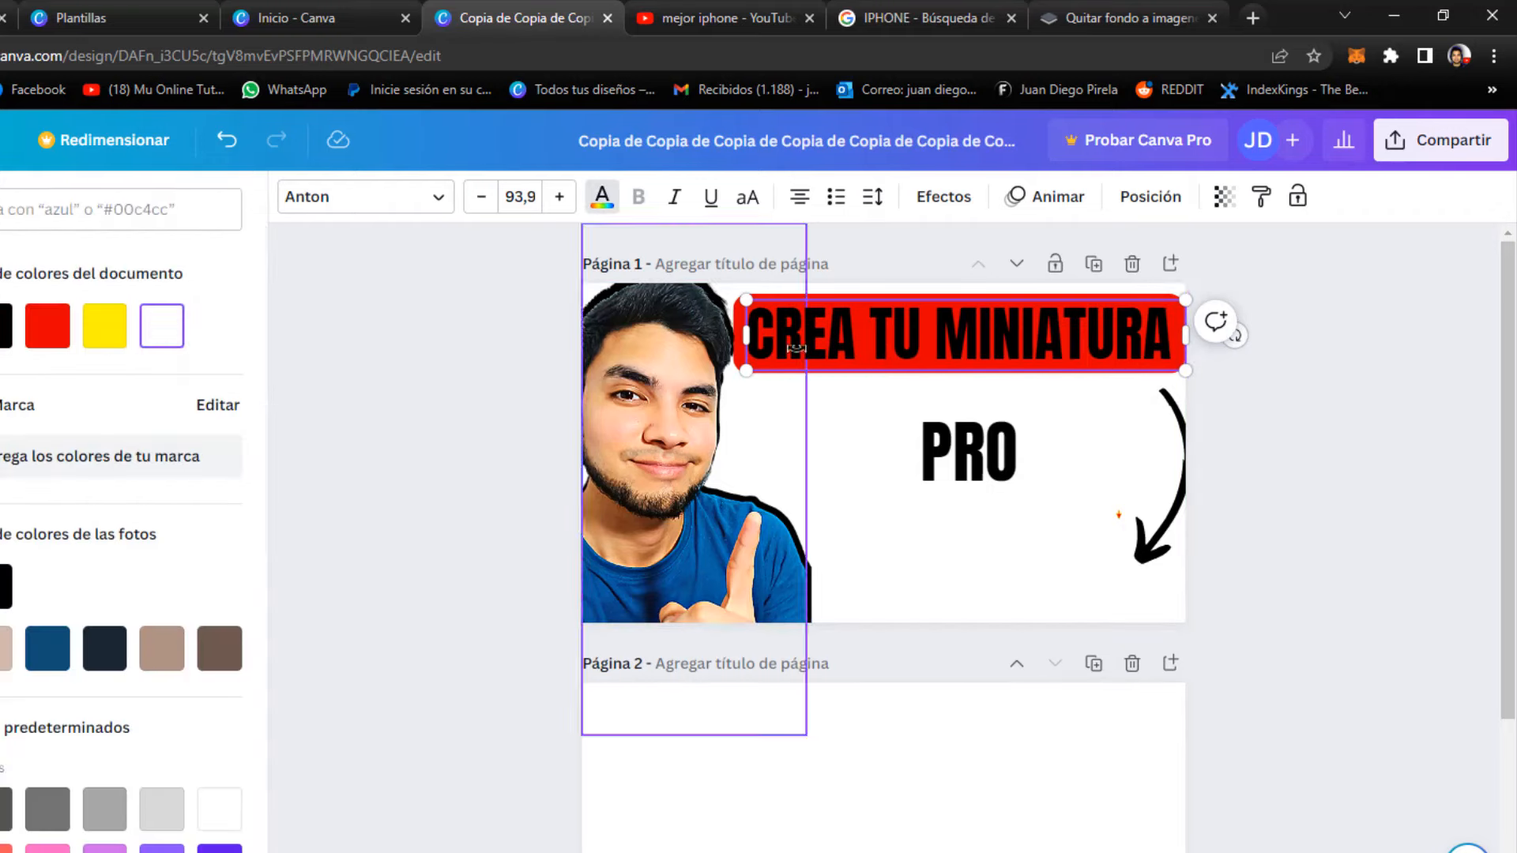
drag(1073, 335, 749, 335)
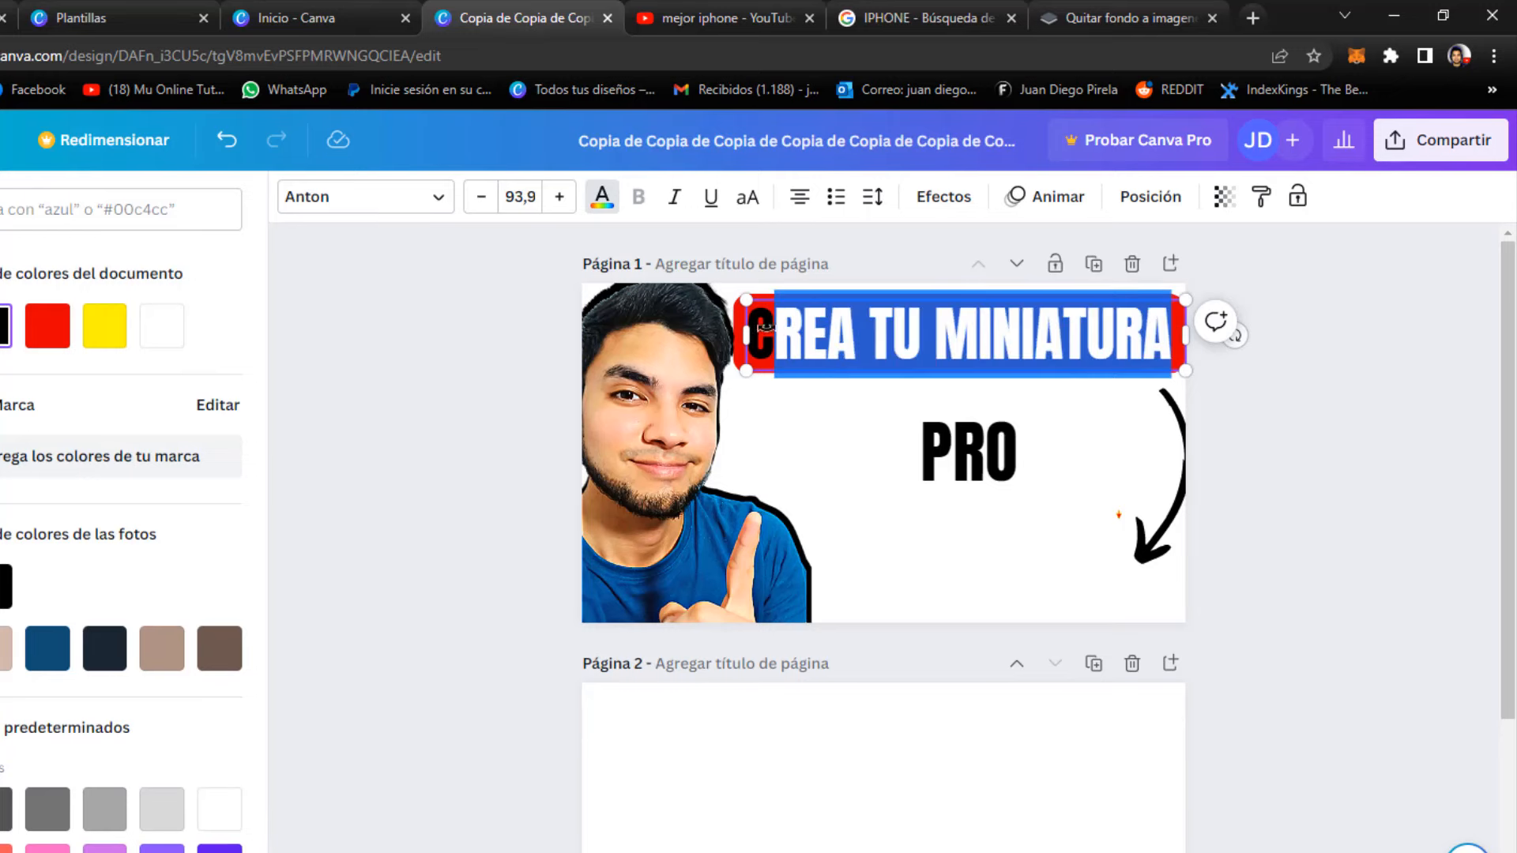
click(271, 327)
click(949, 478)
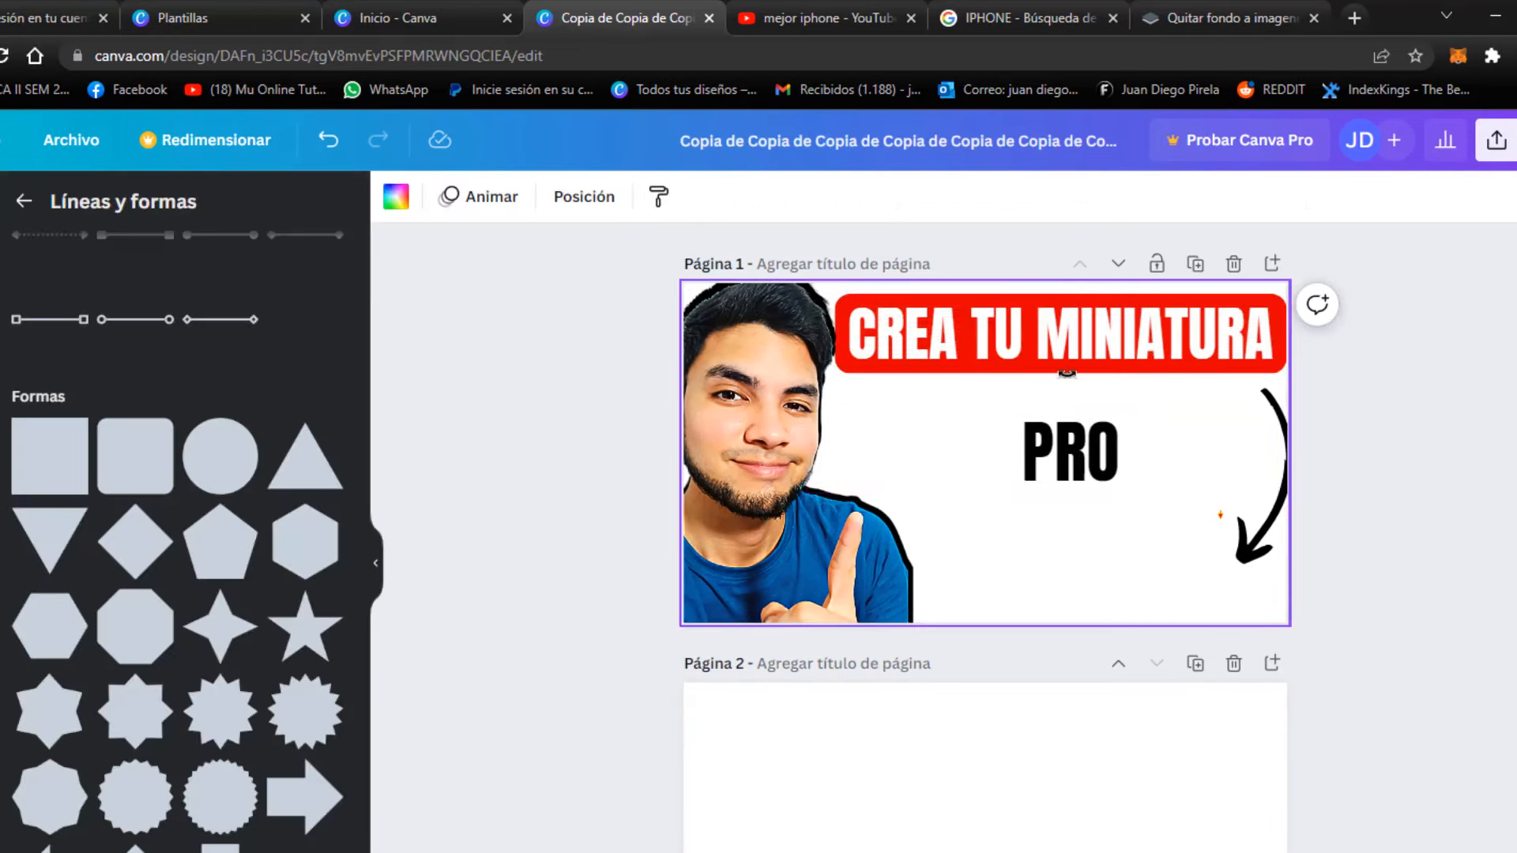
drag(1048, 339, 1051, 340)
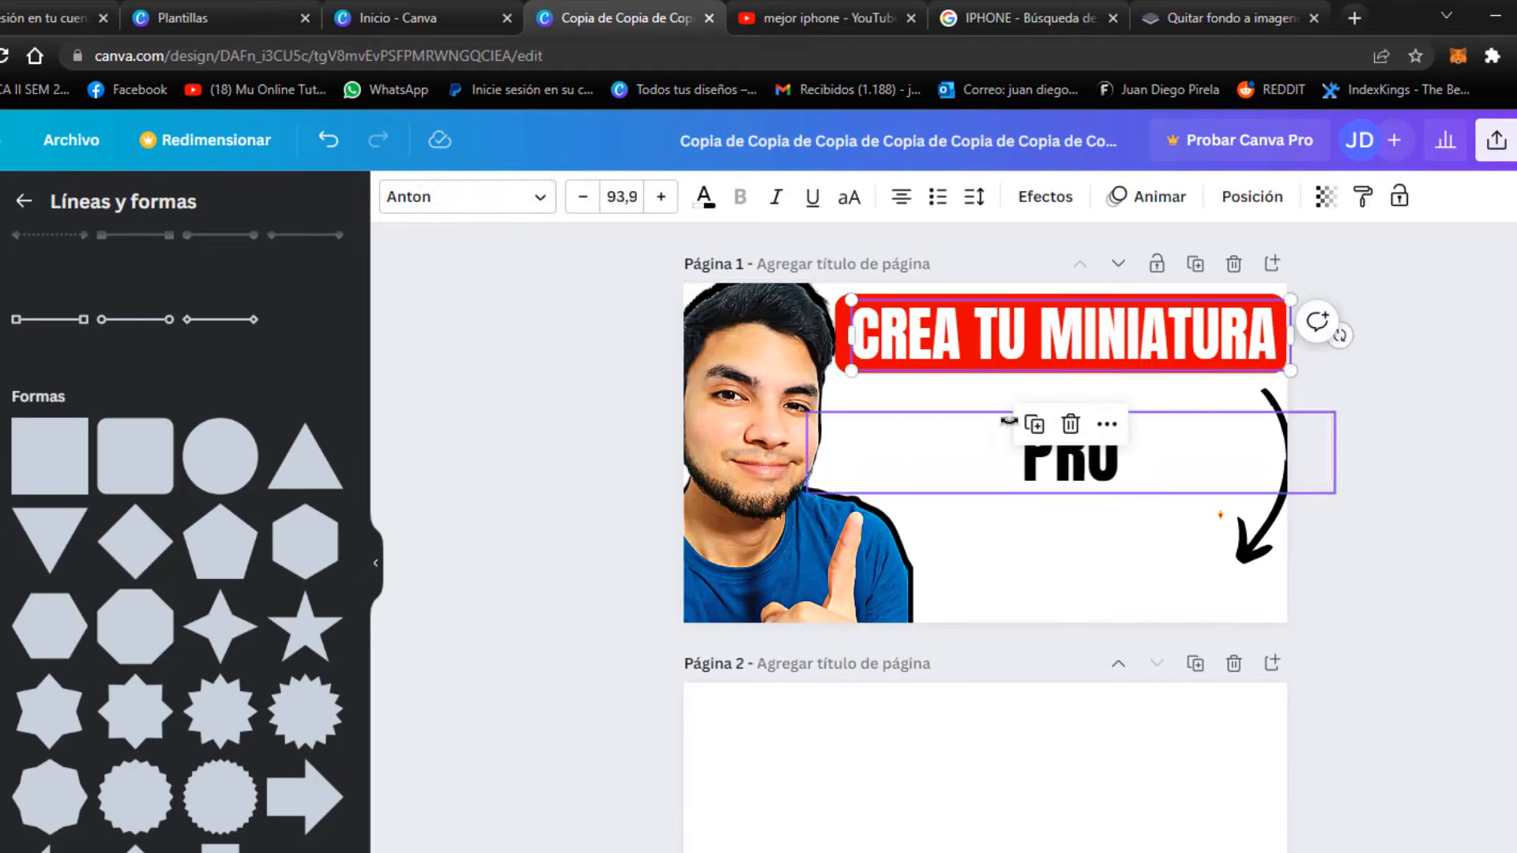
click(1076, 579)
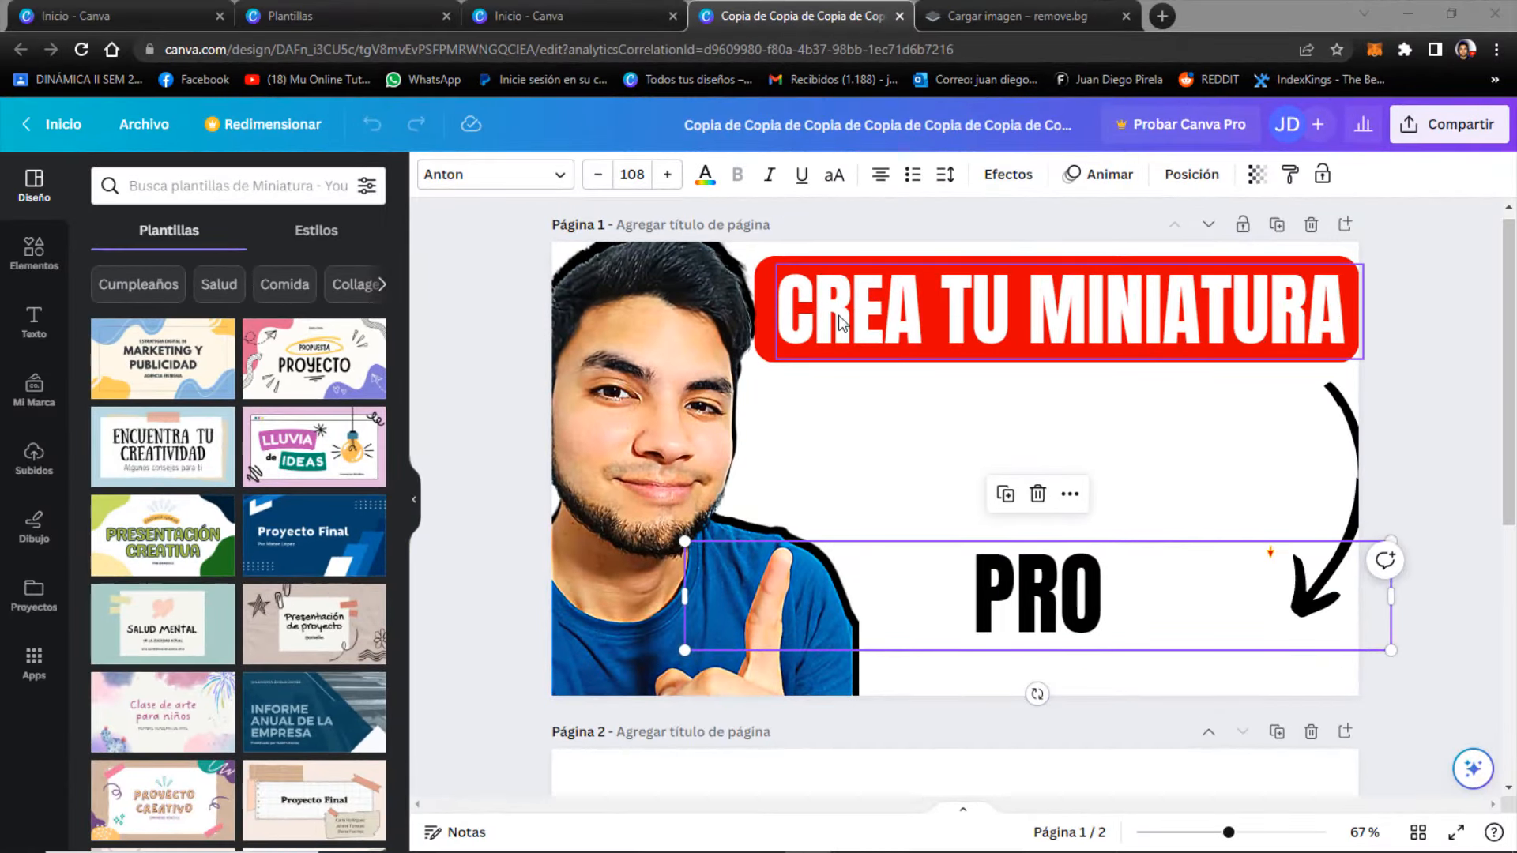
- Move the PRO text up beneath the red rectangle and extend it to read PROFESIONAL
drag(1099, 603, 959, 437)
double_click(1076, 422)
click(1077, 422)
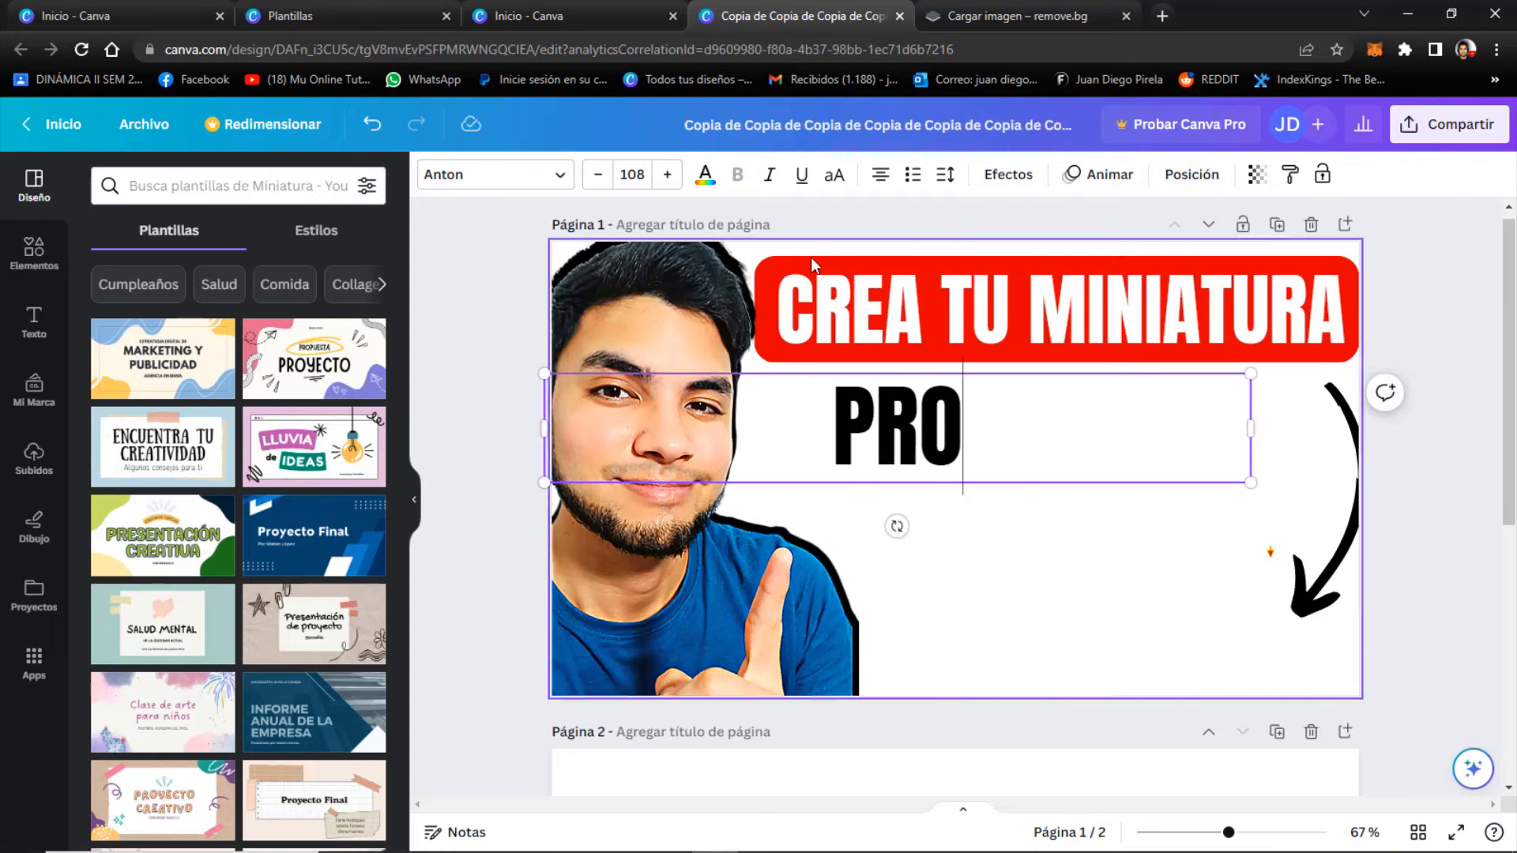
double_click(1016, 432)
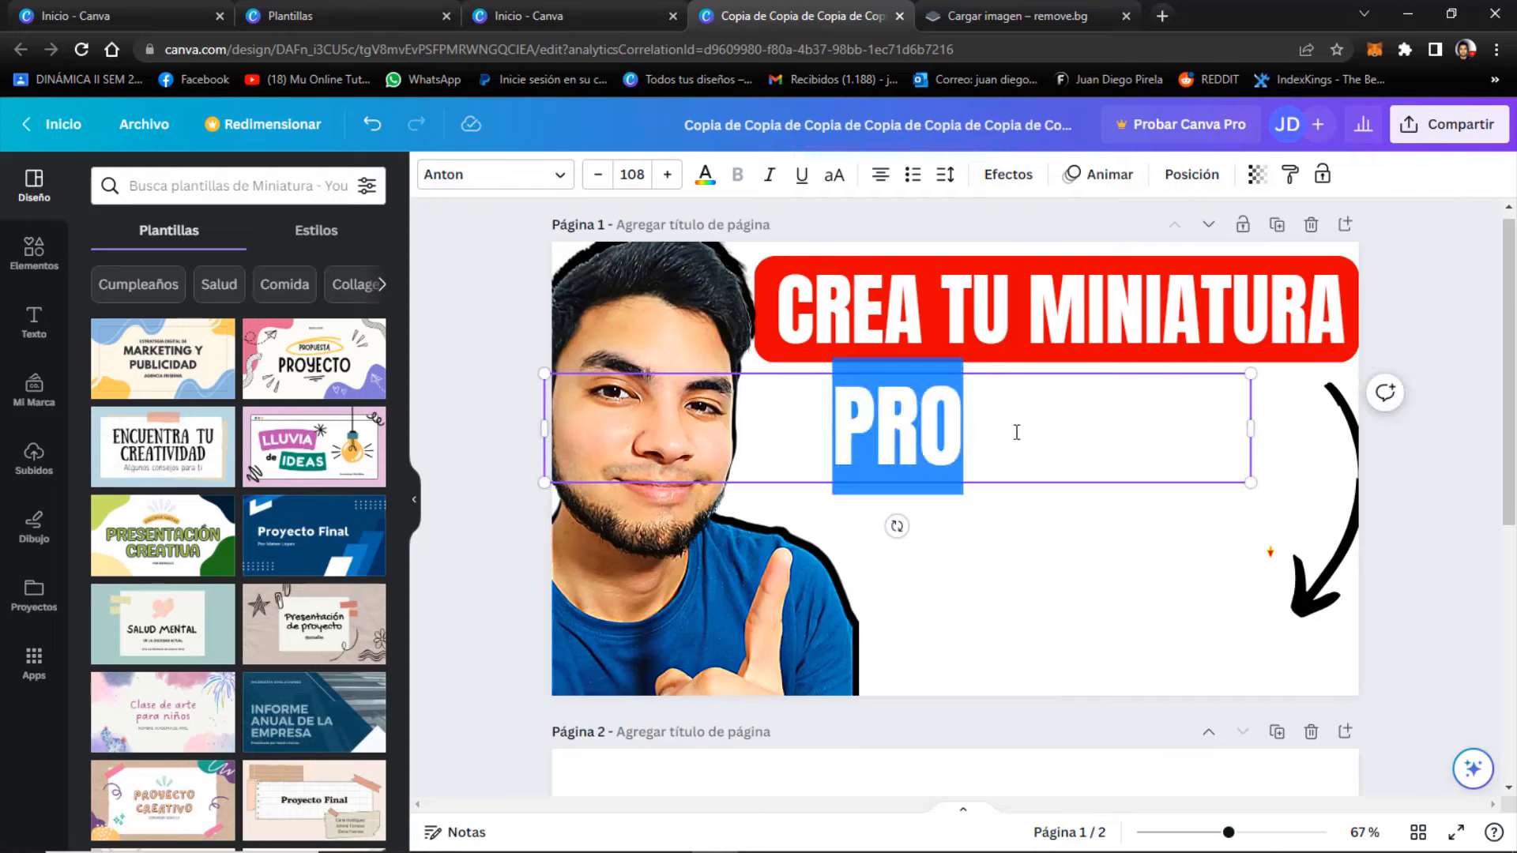
click(1024, 425)
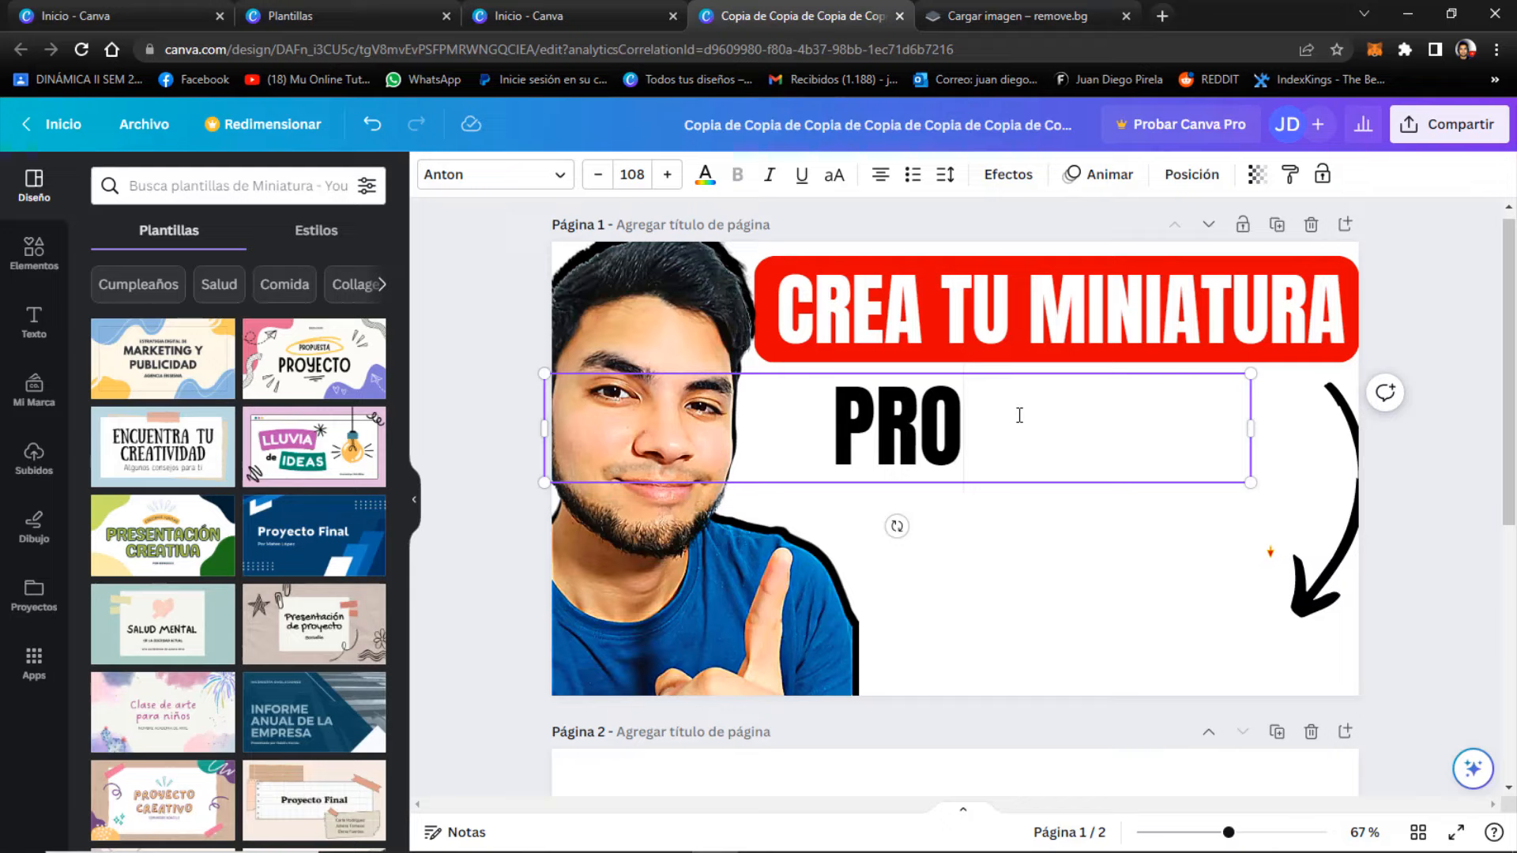
text(FESIO)
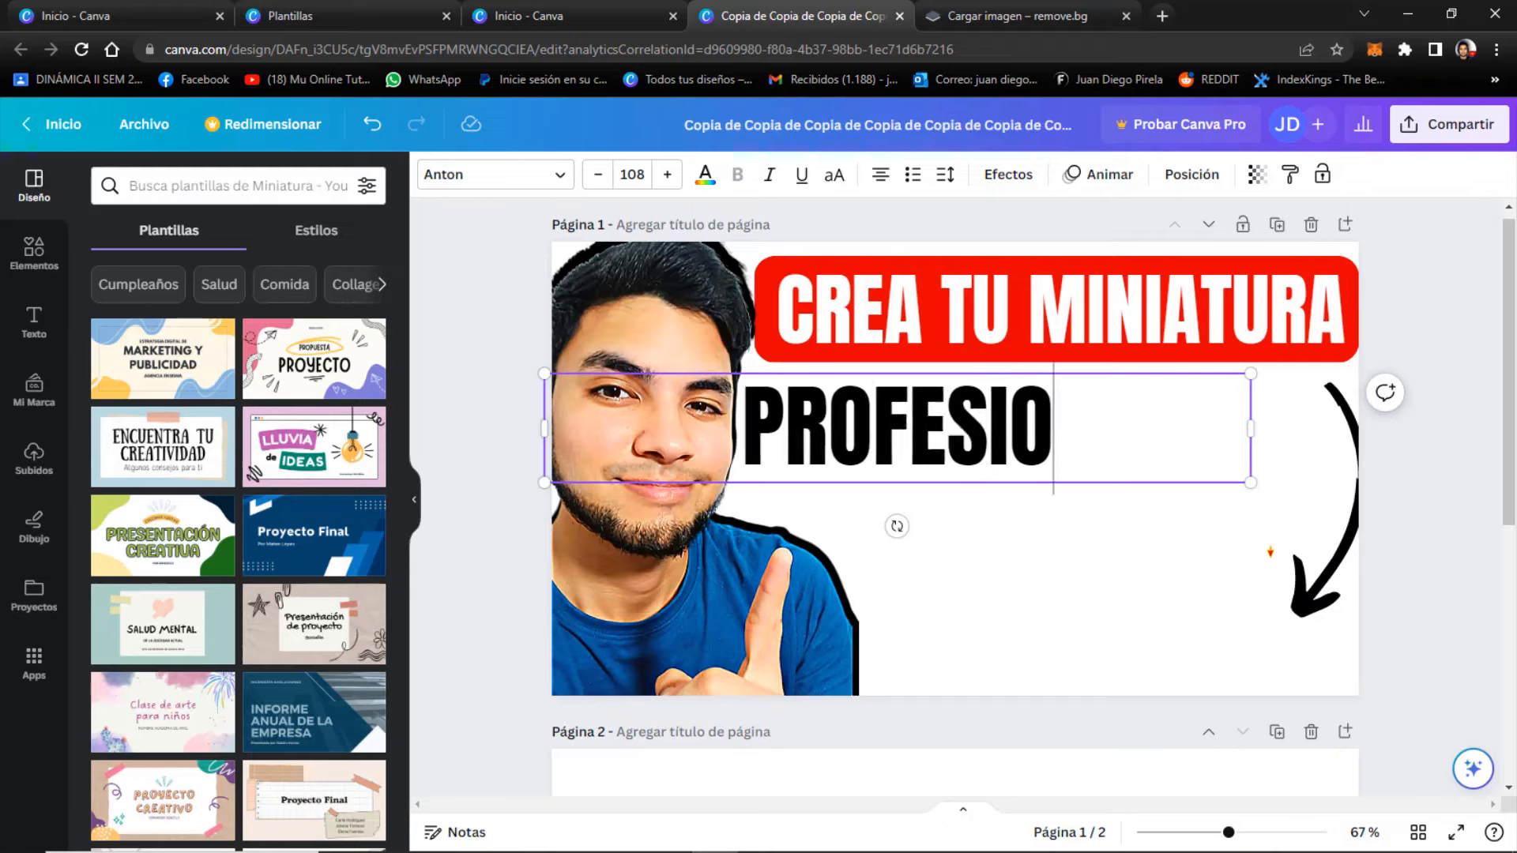
text(NAL)
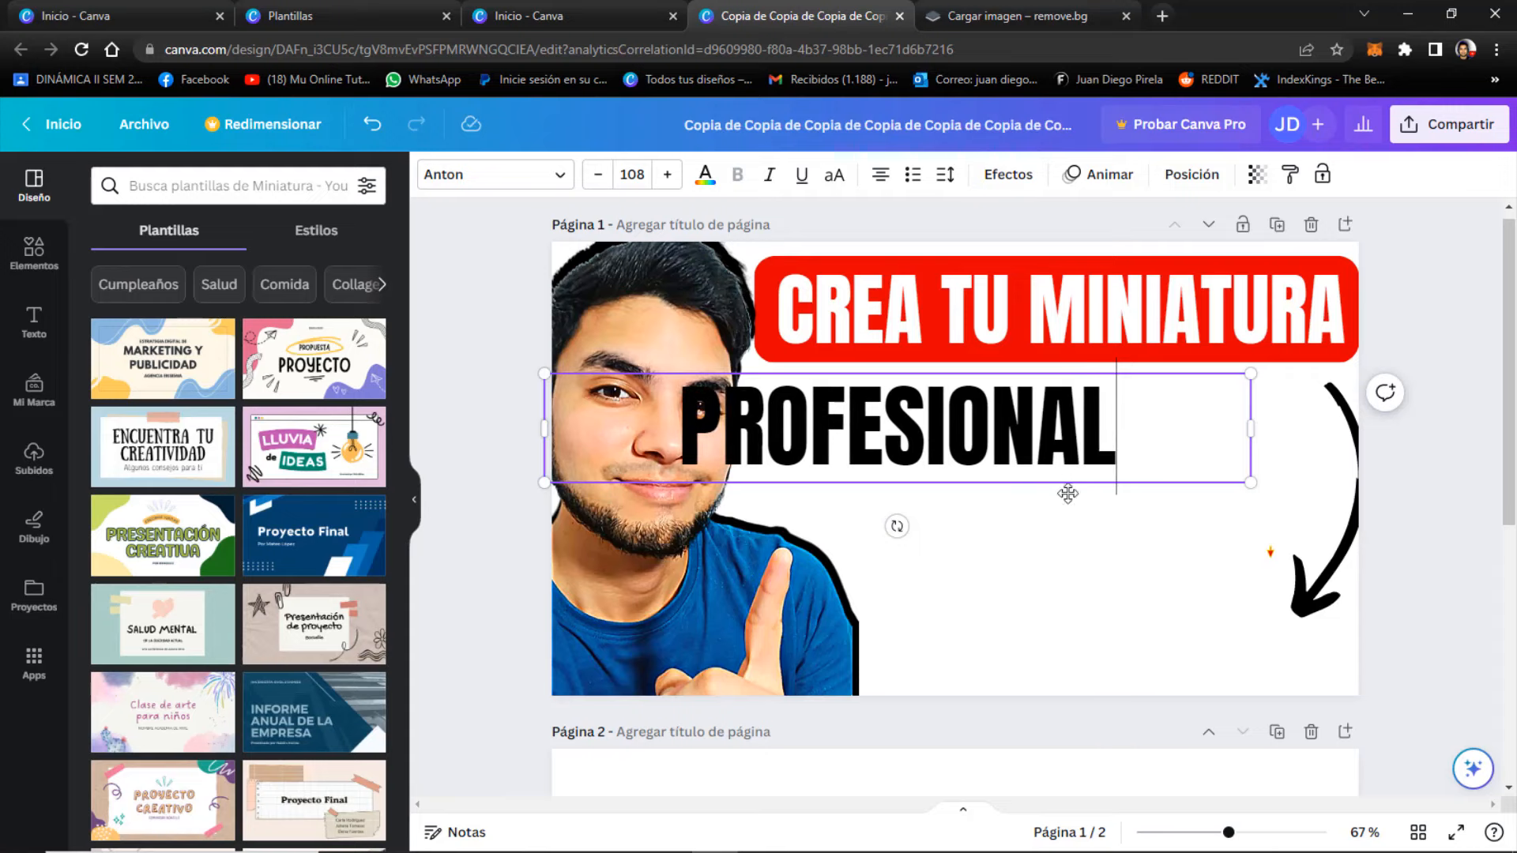
- Move the PROFESIONAL text clear of the portrait's face, centered beneath the red rectangle
click(1009, 508)
drag(982, 434, 1114, 435)
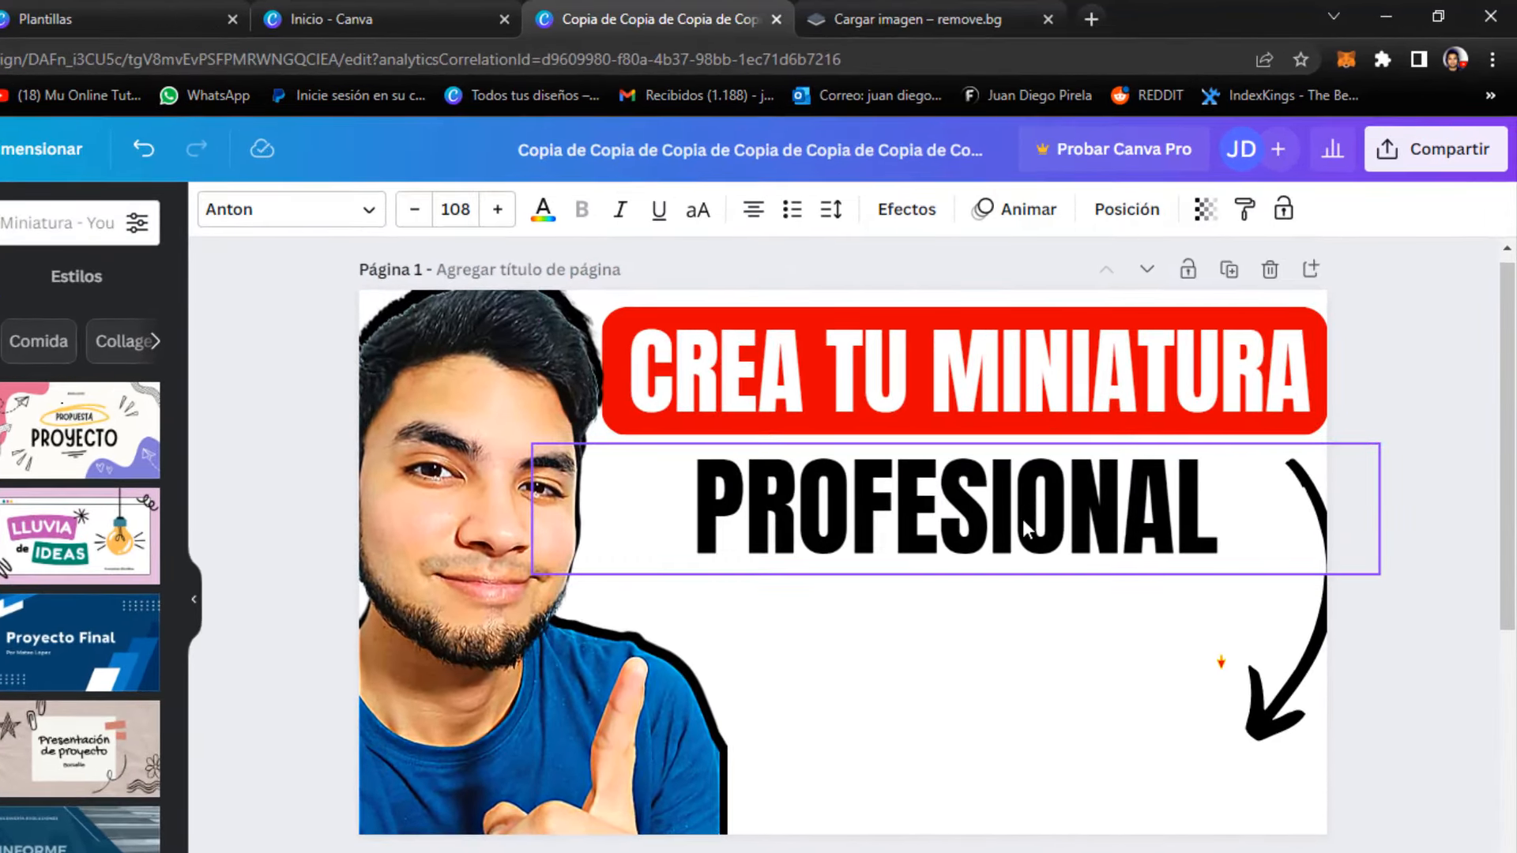
click(1026, 528)
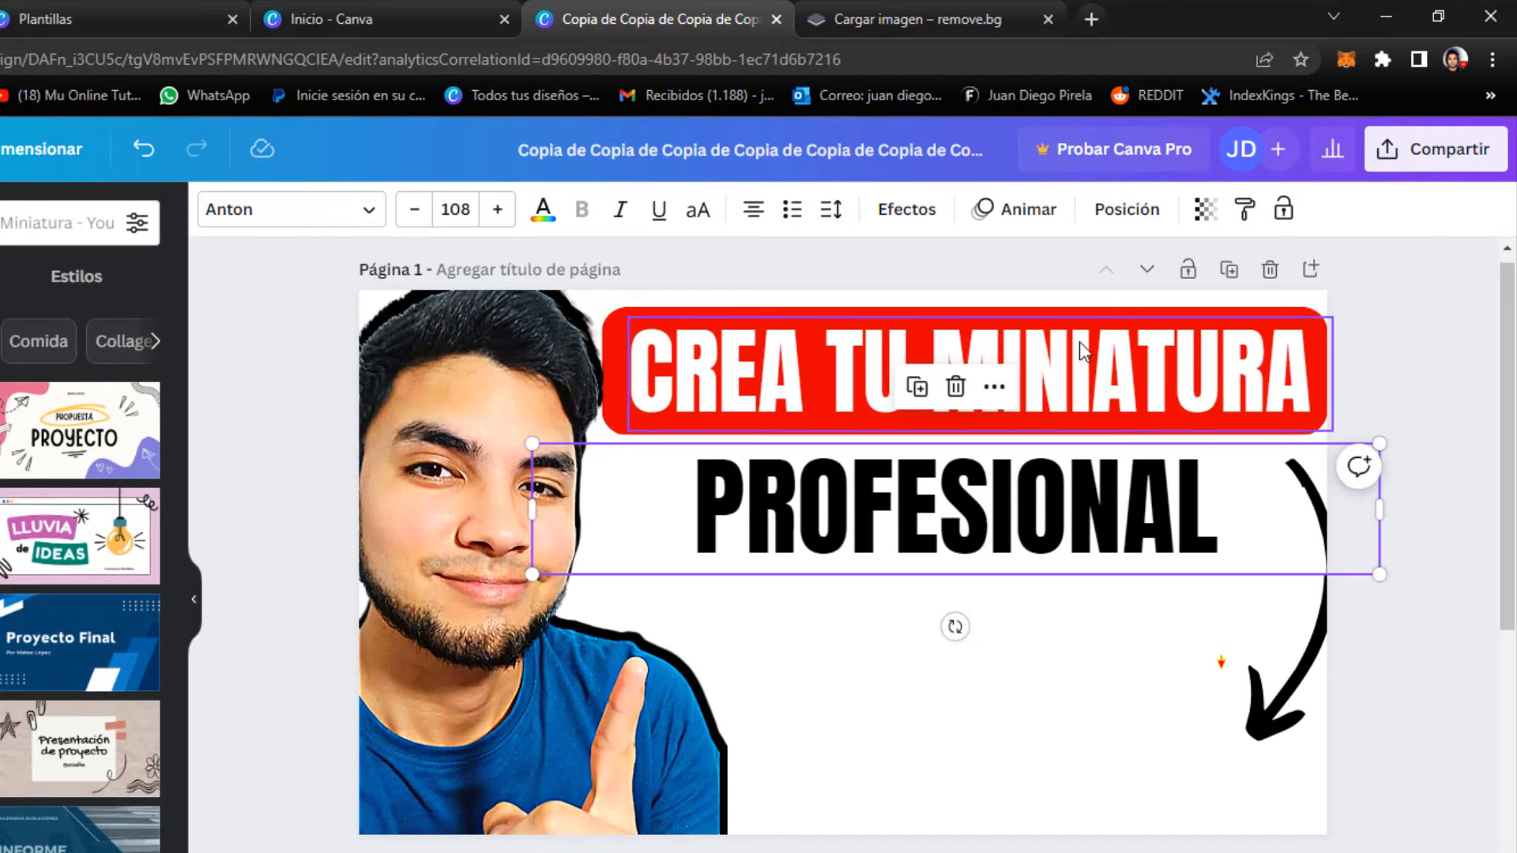
- Shift the CREA TU MINIATURA headline down to expose the red rounded rectangle and copy the rectangle
click(731, 388)
drag(731, 387, 725, 443)
click(676, 327)
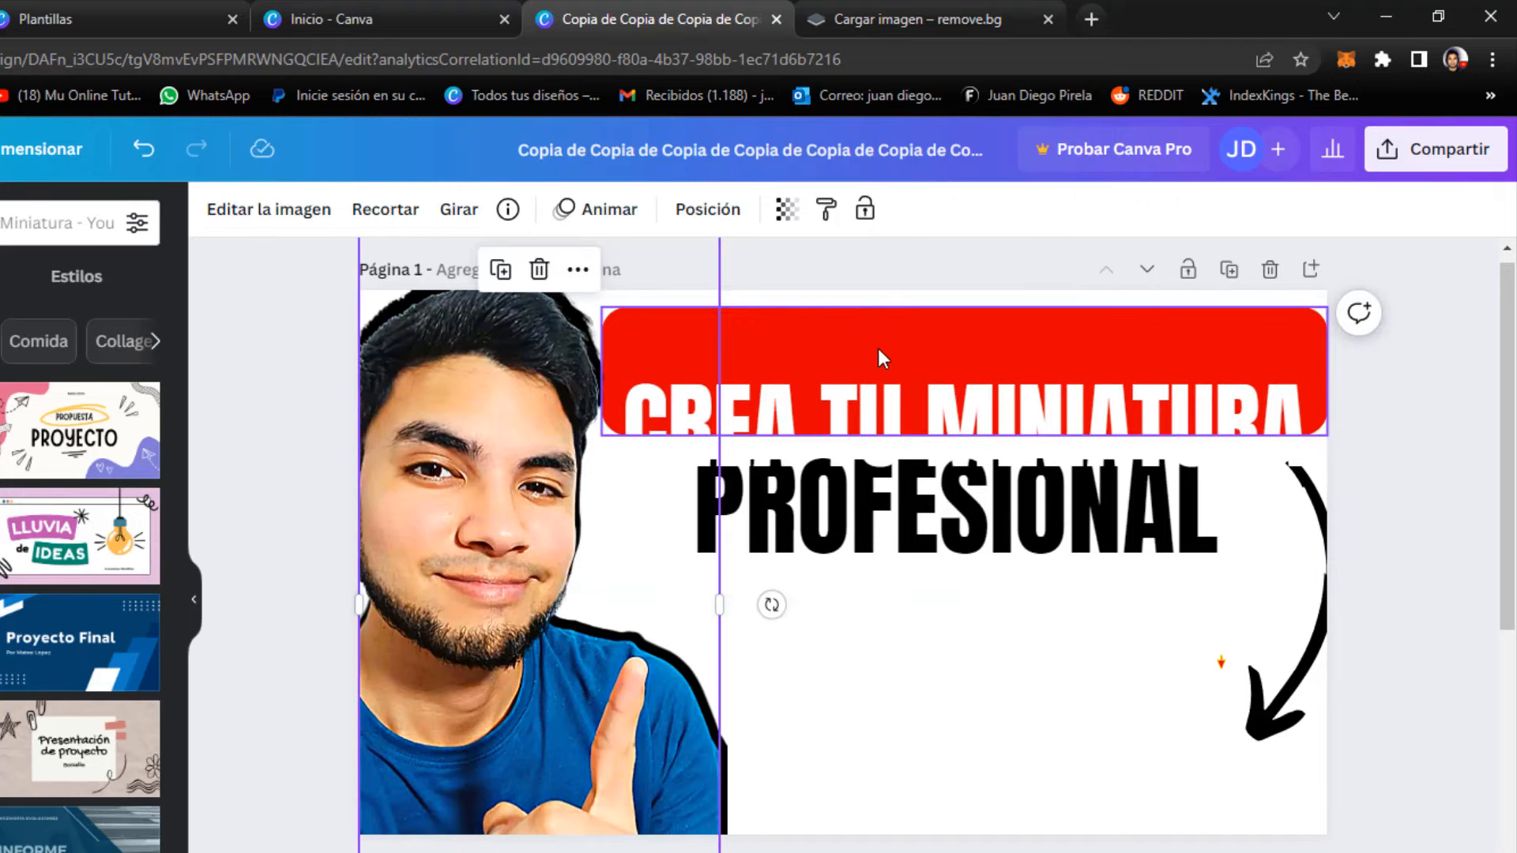
click(882, 357)
right_click(878, 335)
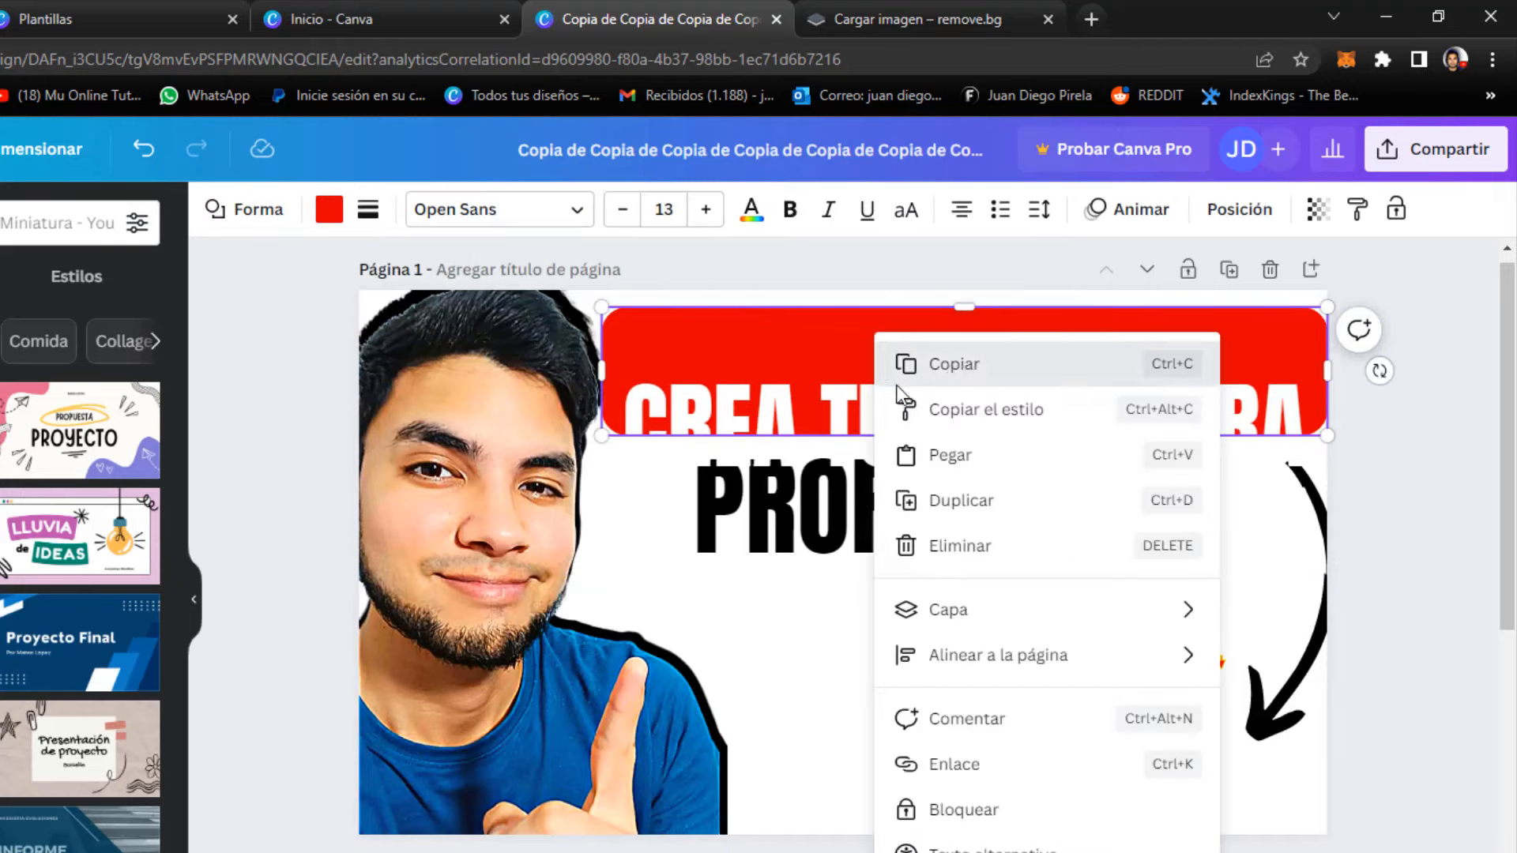
click(835, 391)
- Move the CREA TU MINIATURA headline back up so it sits within the red rectangle
mouse_move(822, 408)
mouse_down()
mouse_move(822, 359)
mouse_move(816, 405)
mouse_up()
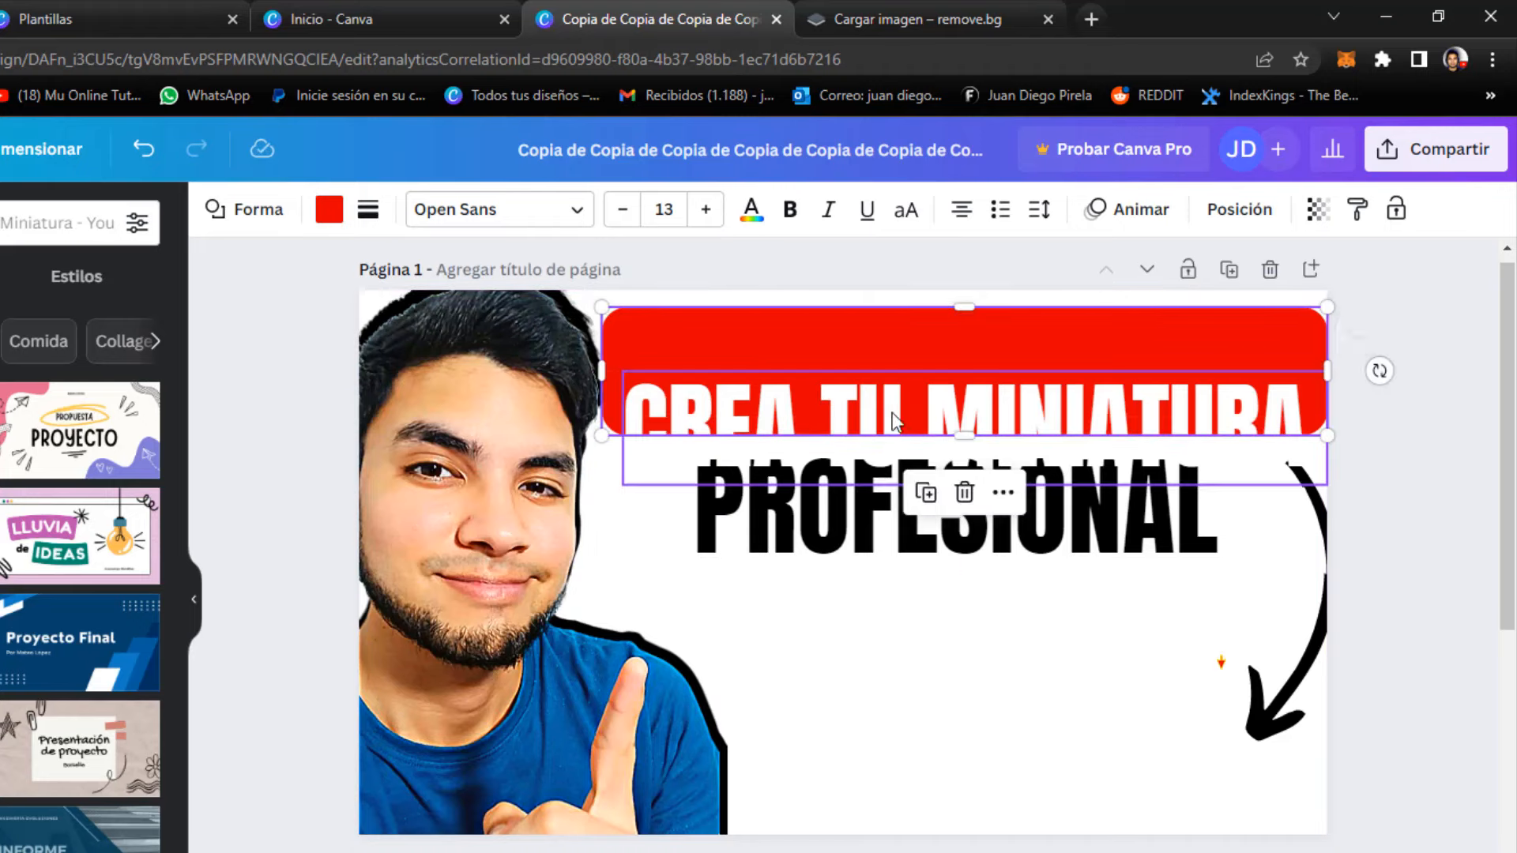
click(948, 415)
drag(962, 415, 959, 356)
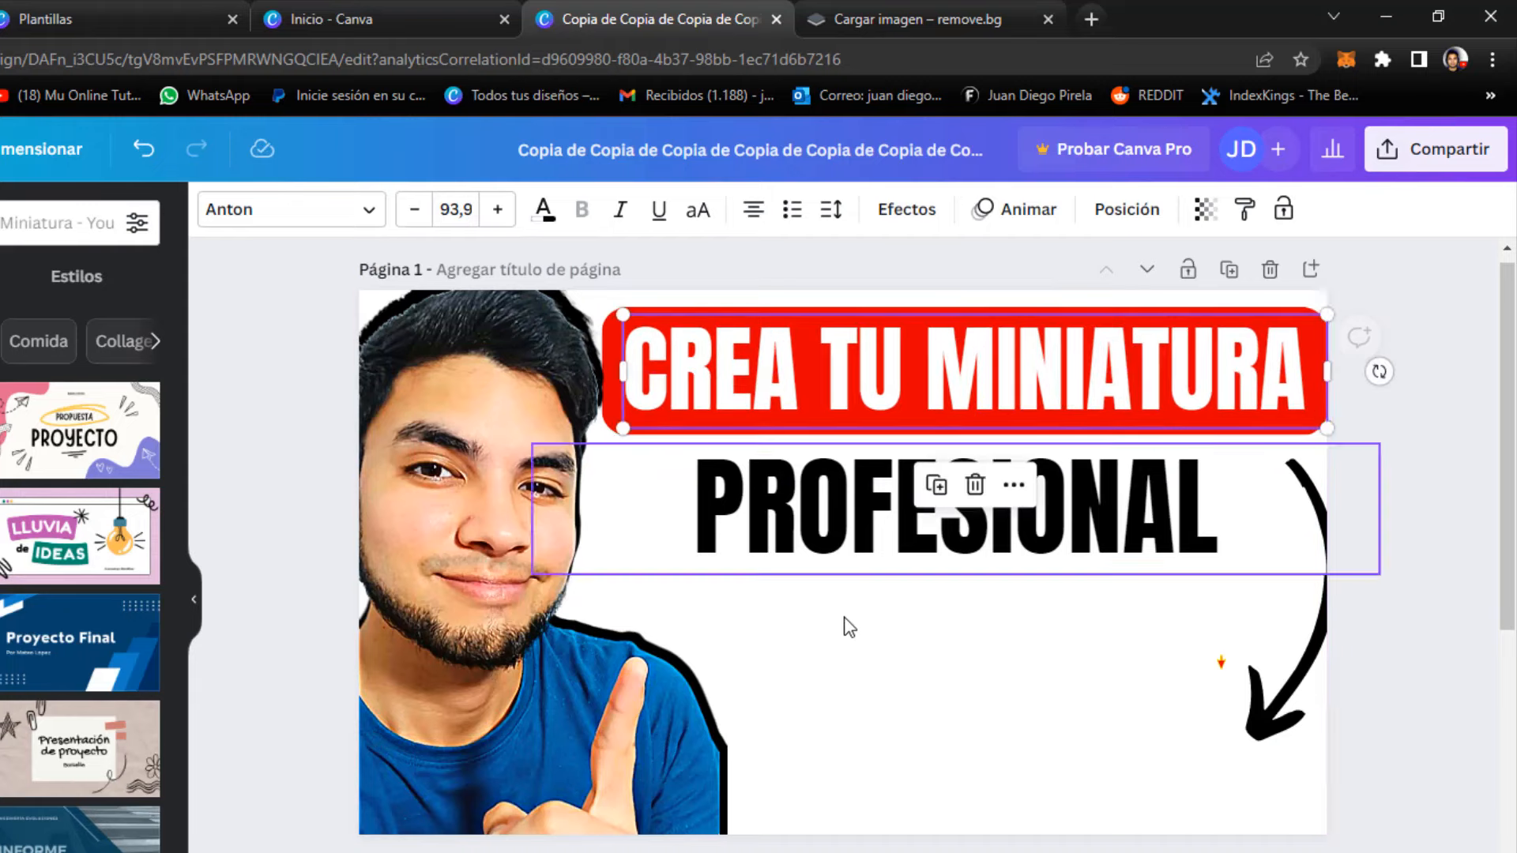
- Paste a copy of the red rectangle directly beneath the headline banner and narrow it from both sides to about 829 wide
right_click(864, 611)
click(945, 641)
right_click(963, 663)
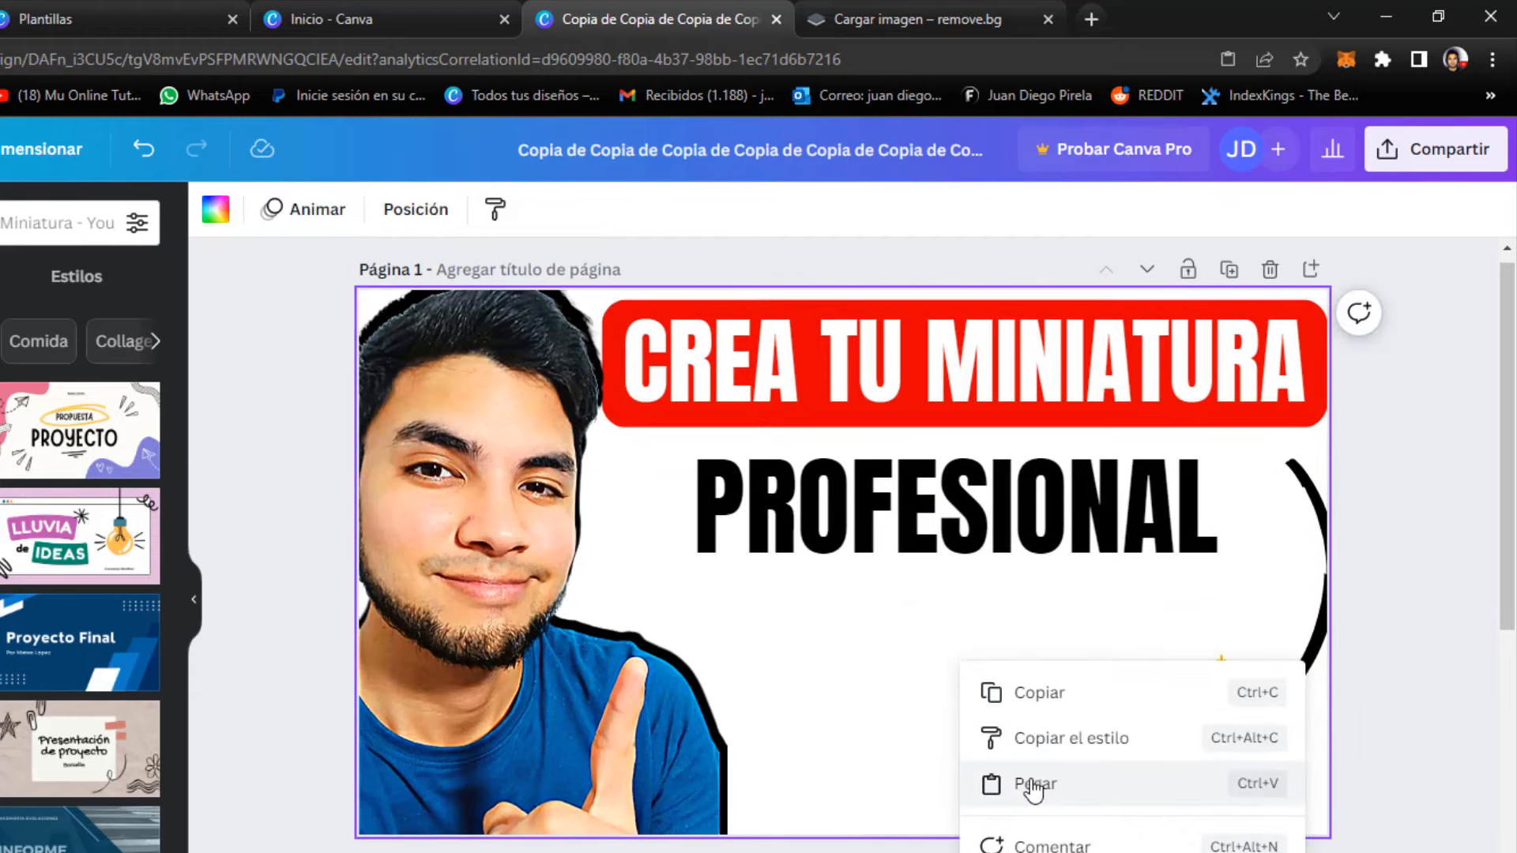
click(1033, 784)
drag(922, 390, 774, 524)
drag(602, 491, 647, 491)
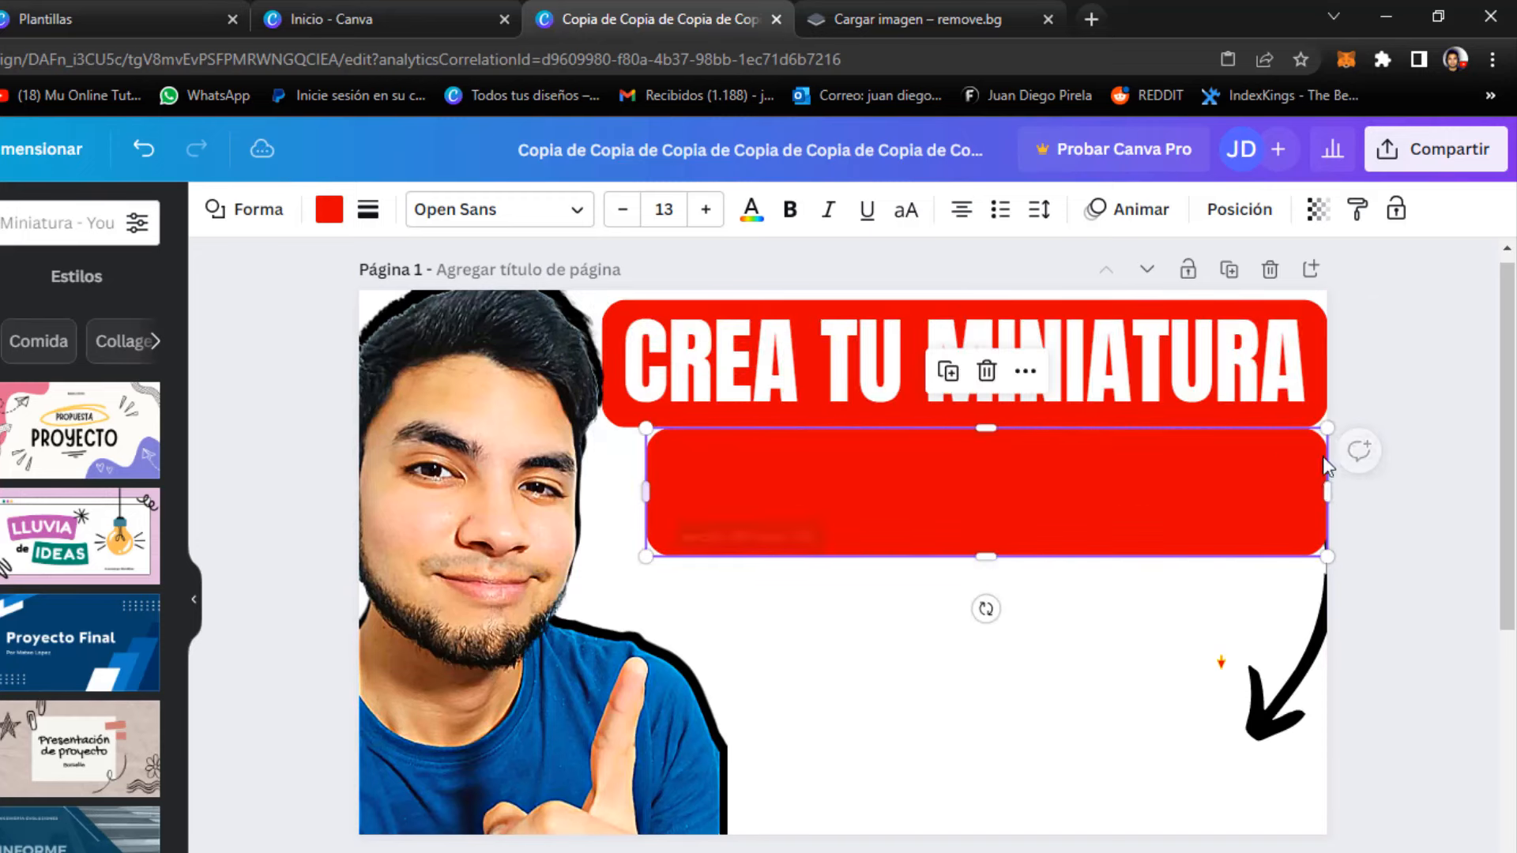
drag(1330, 490, 1272, 489)
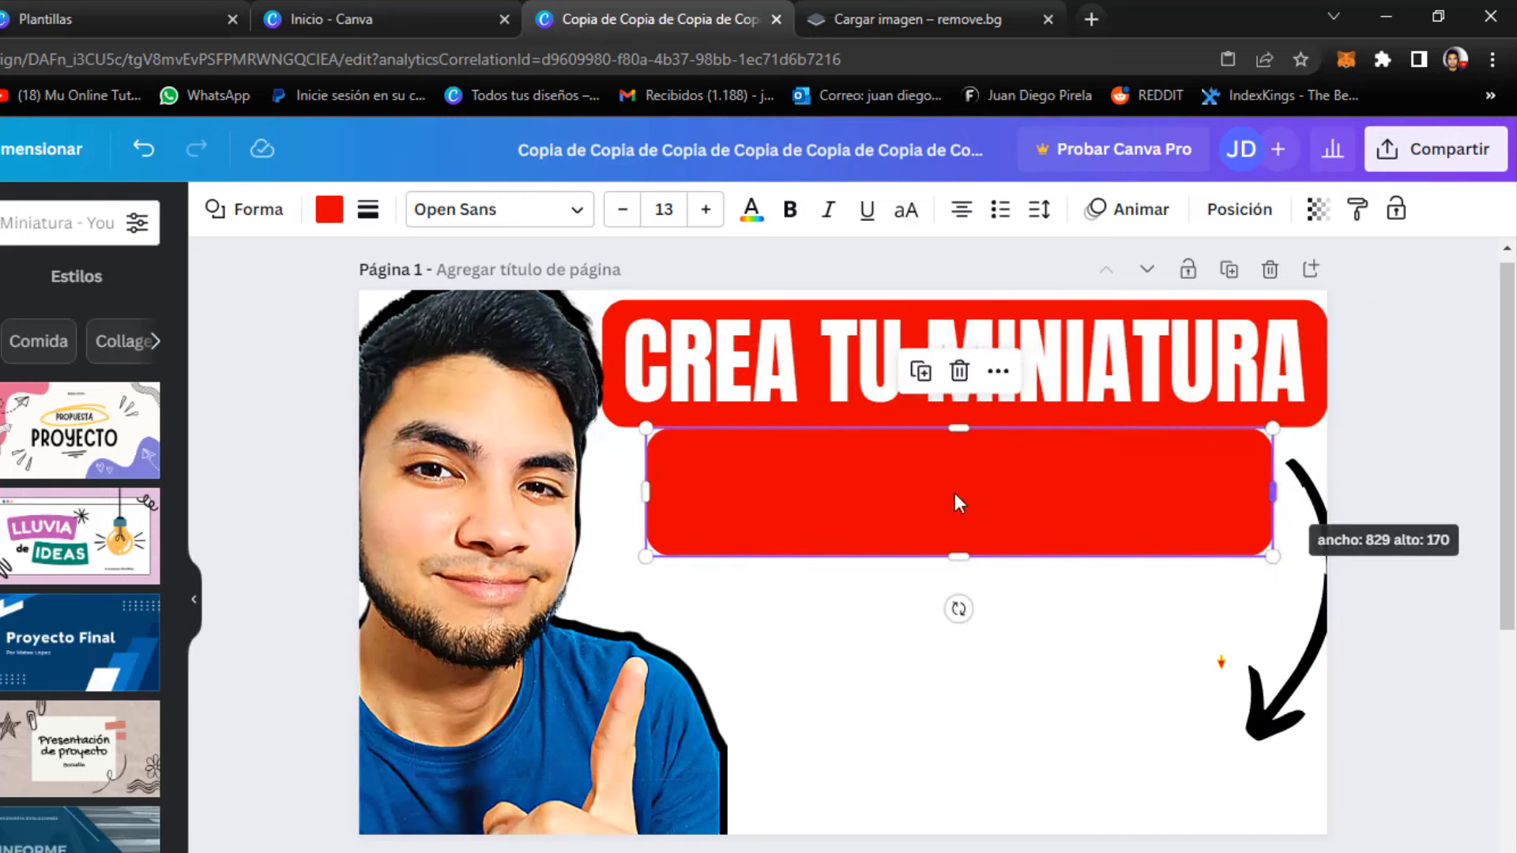
- Color the copied rectangle black and move it down to uncover the upper part of the PROFESIONAL text
click(338, 212)
click(33, 333)
drag(912, 492, 910, 507)
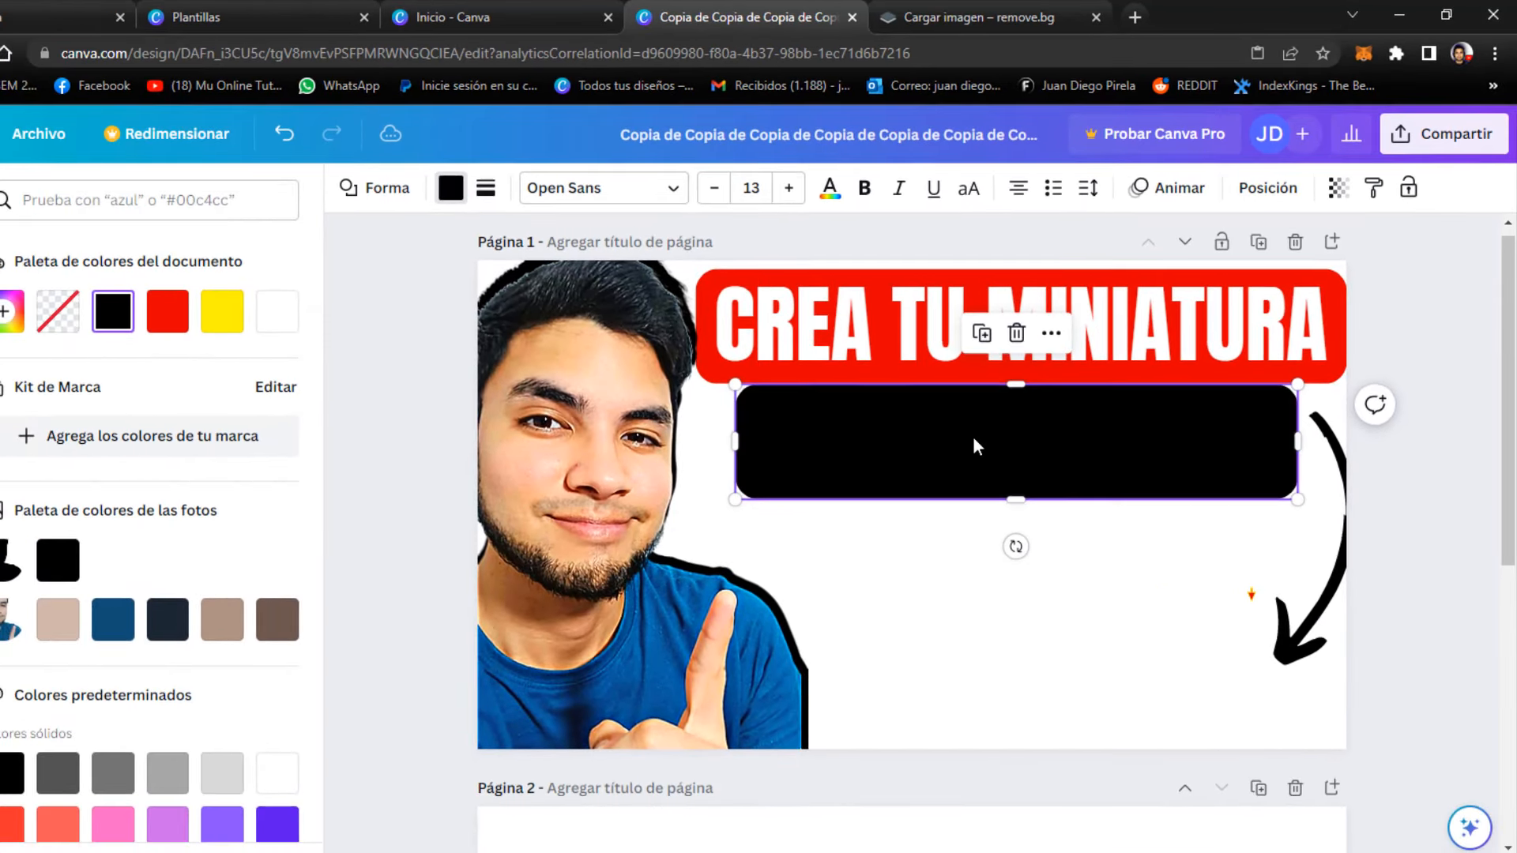
drag(973, 456, 977, 504)
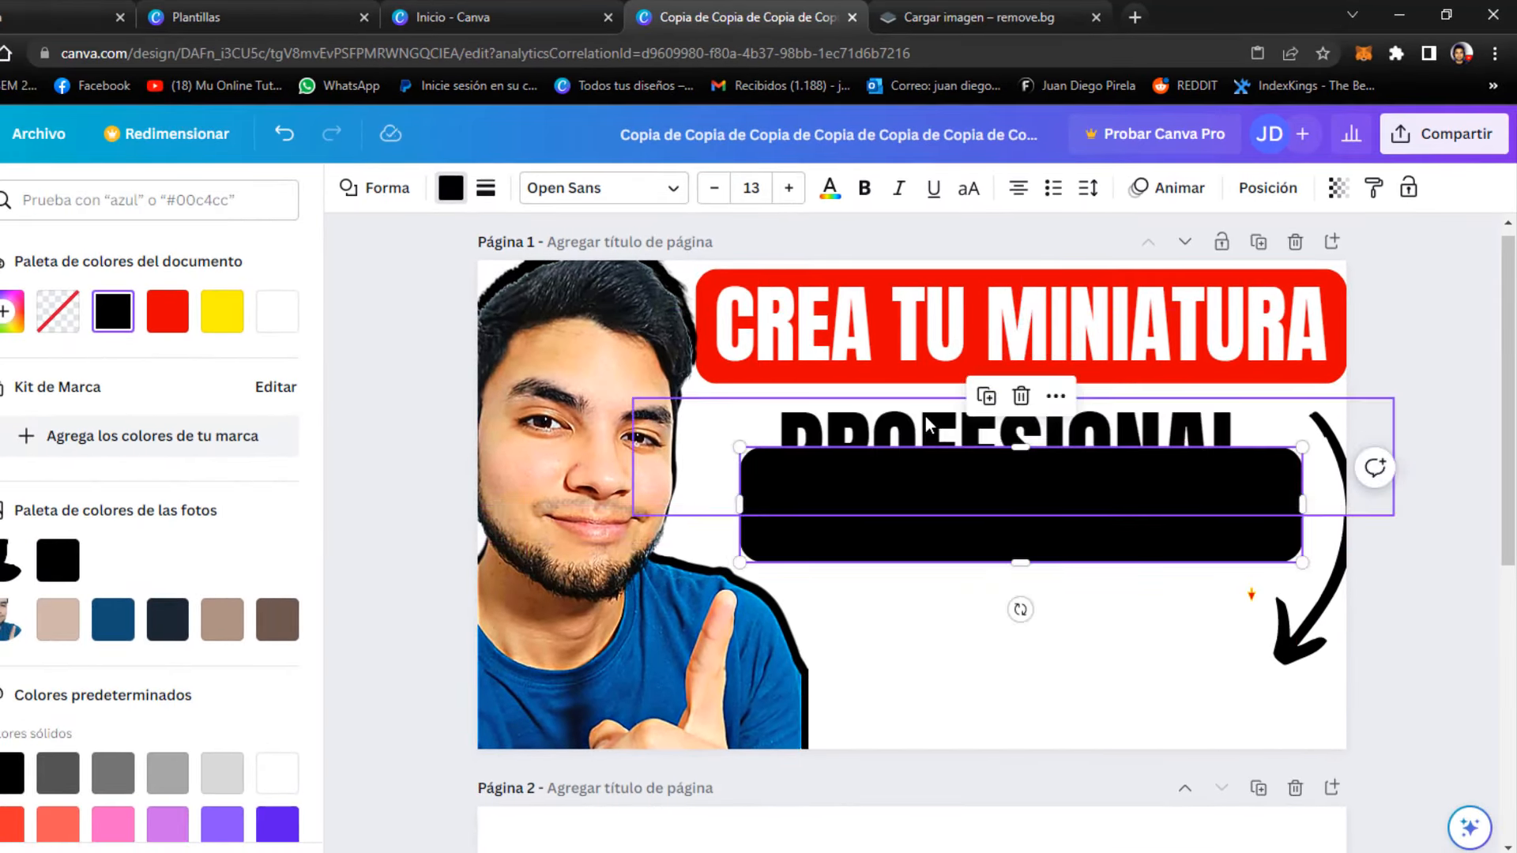
- Color the PROFESIONAL text white
click(925, 425)
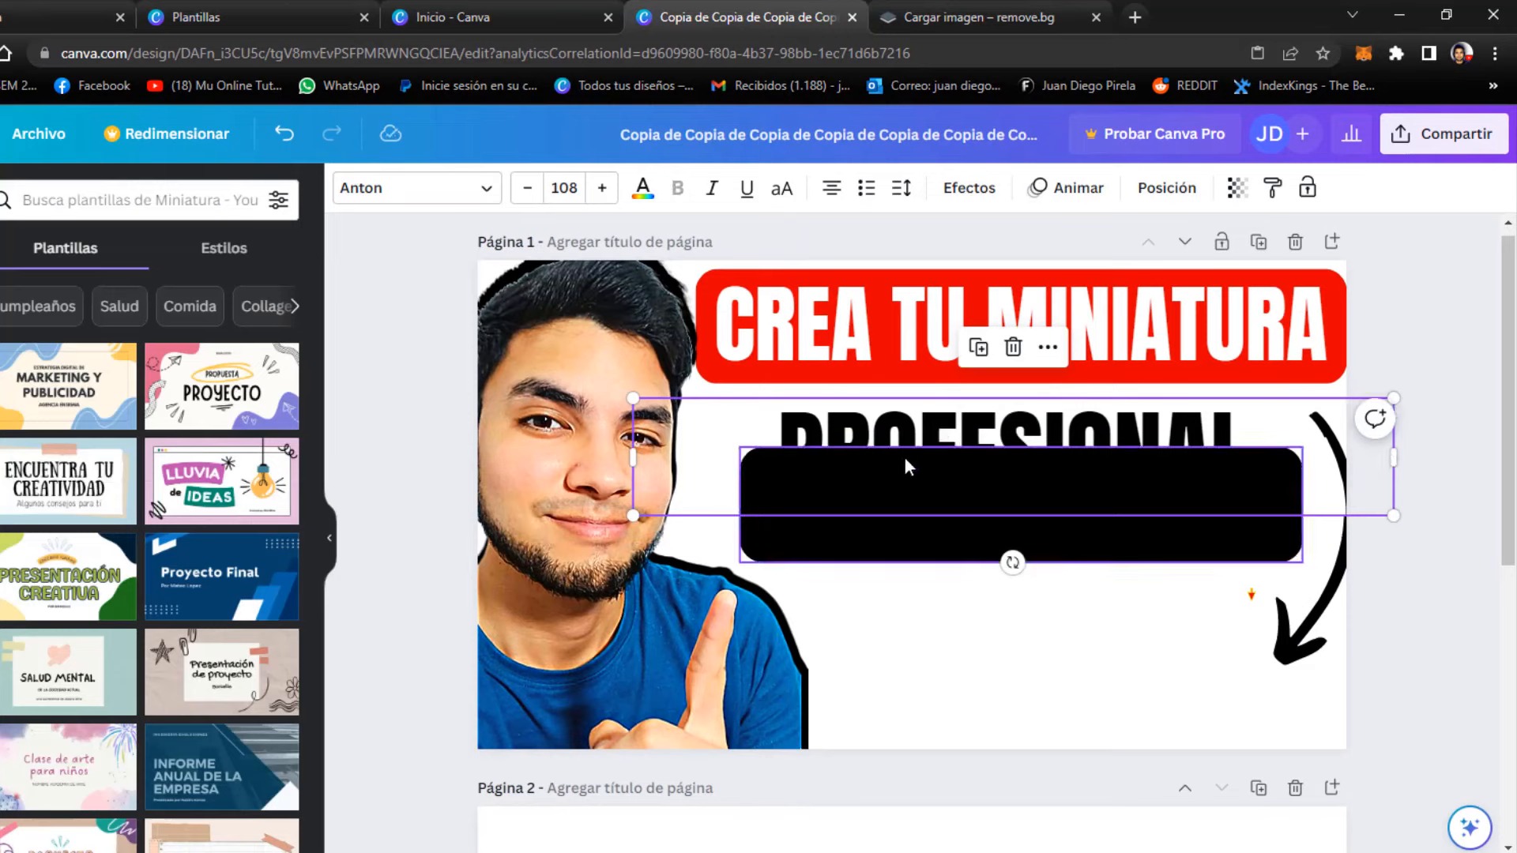
click(642, 192)
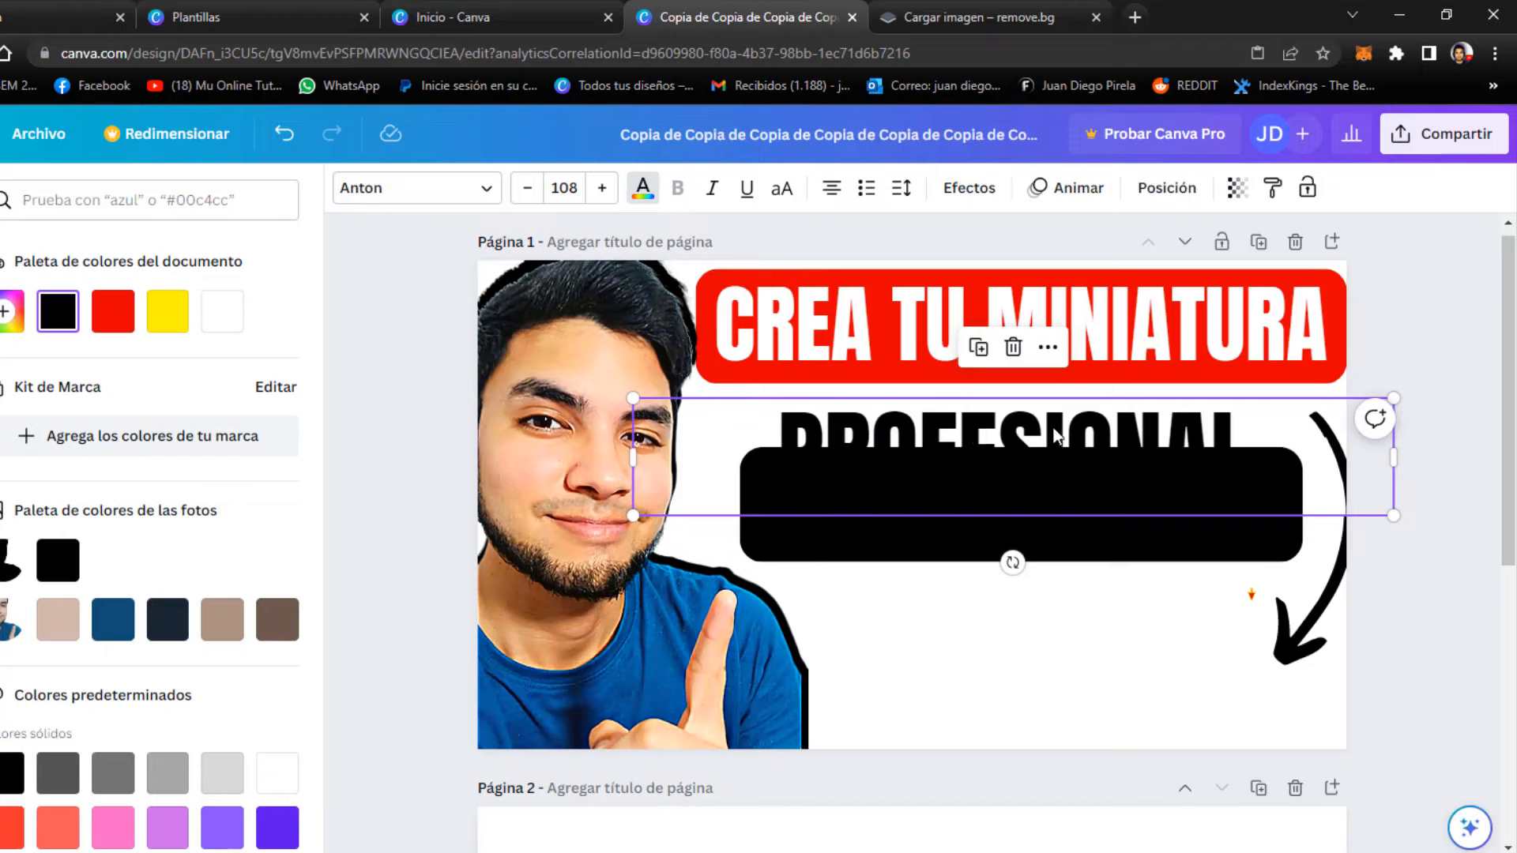
click(222, 311)
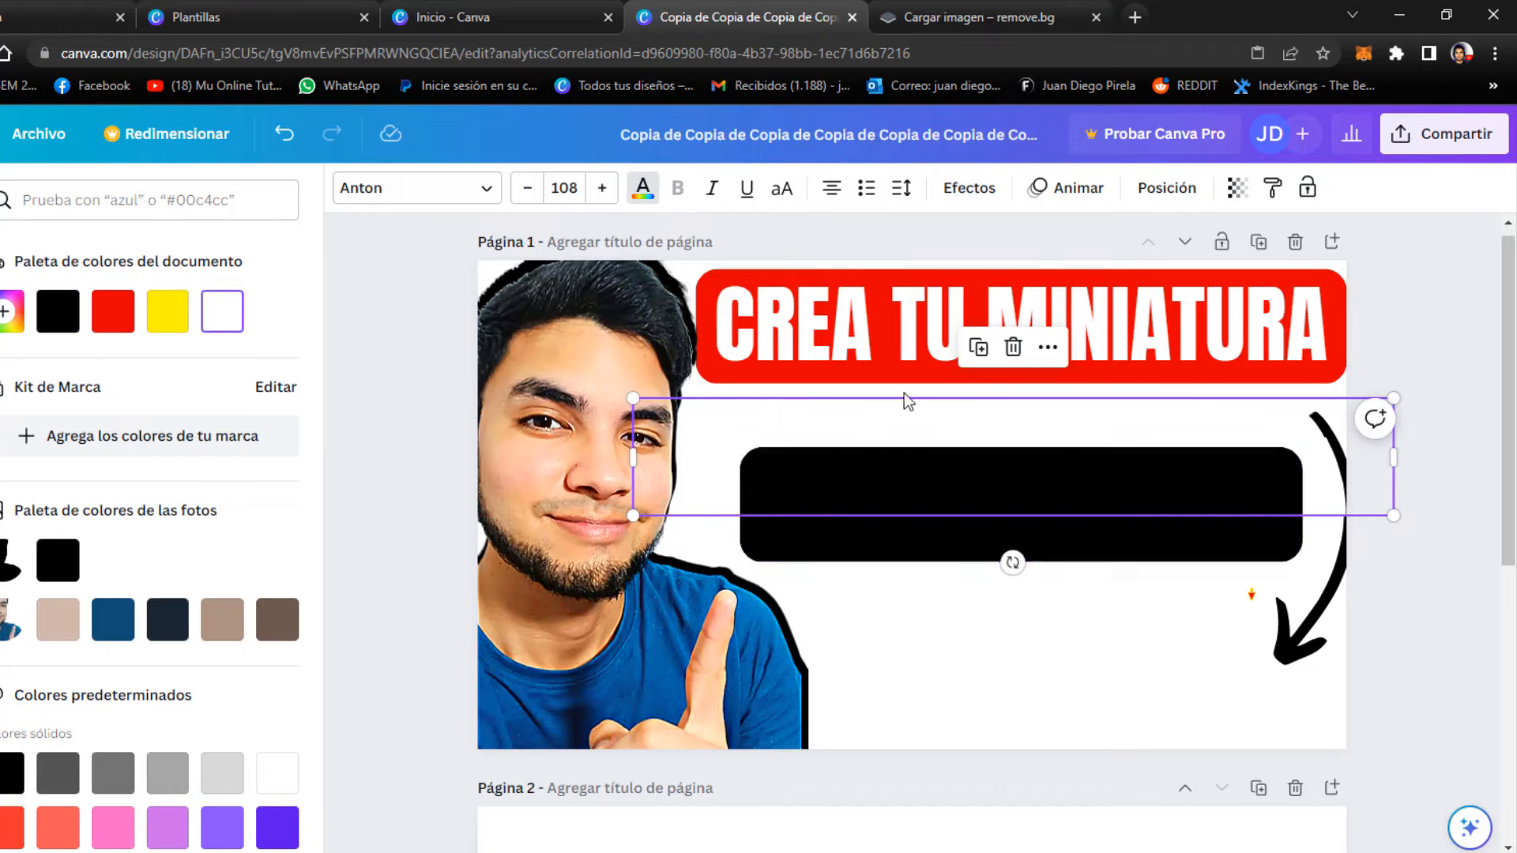
- Center the PROFESIONAL text over the black rectangle and bring it forward in front of the shape
click(917, 534)
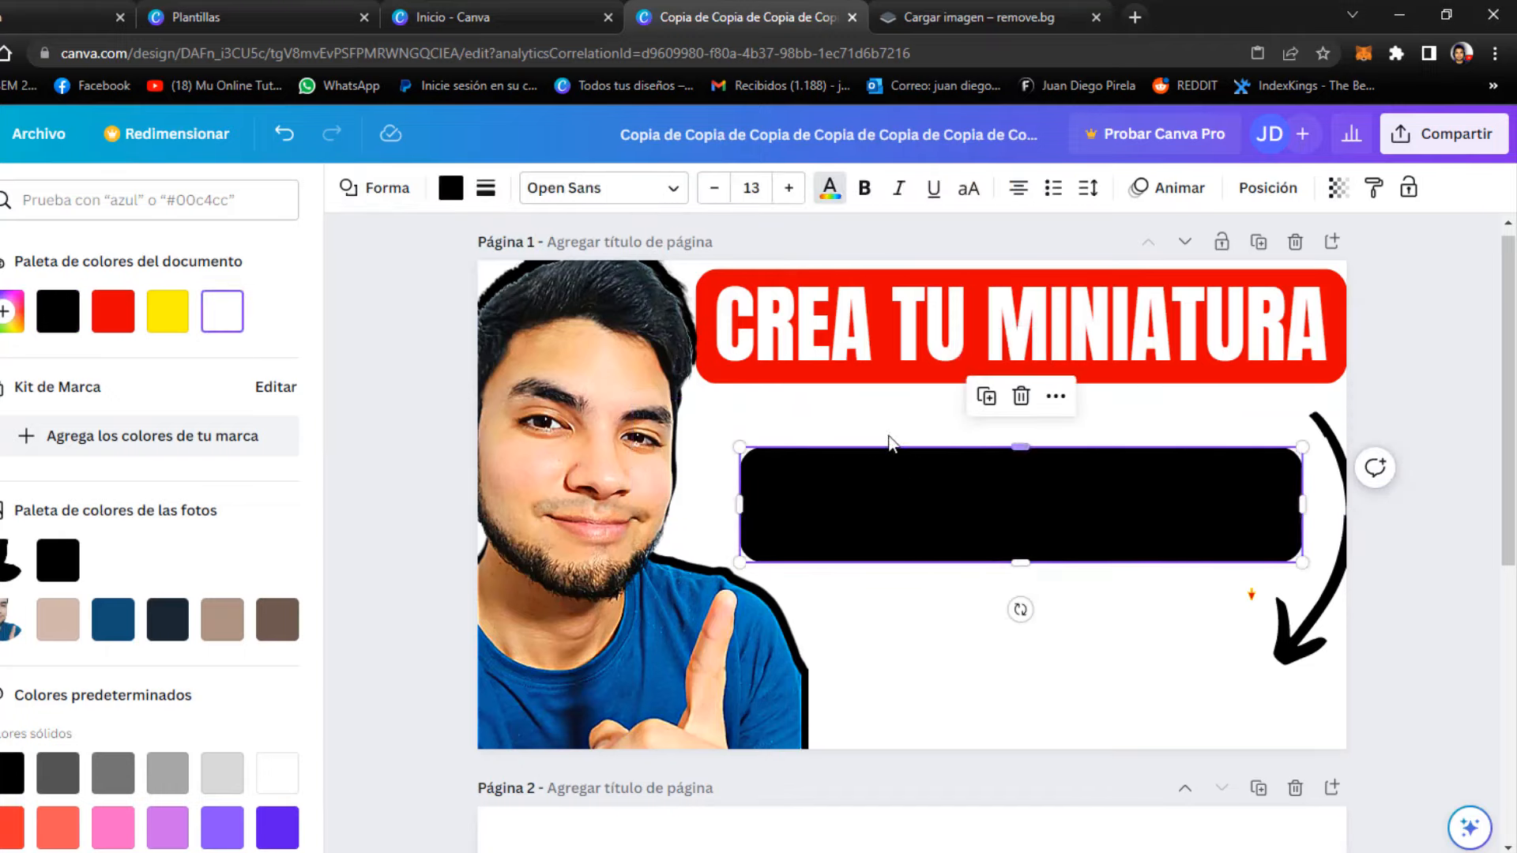
click(899, 433)
drag(899, 433, 910, 482)
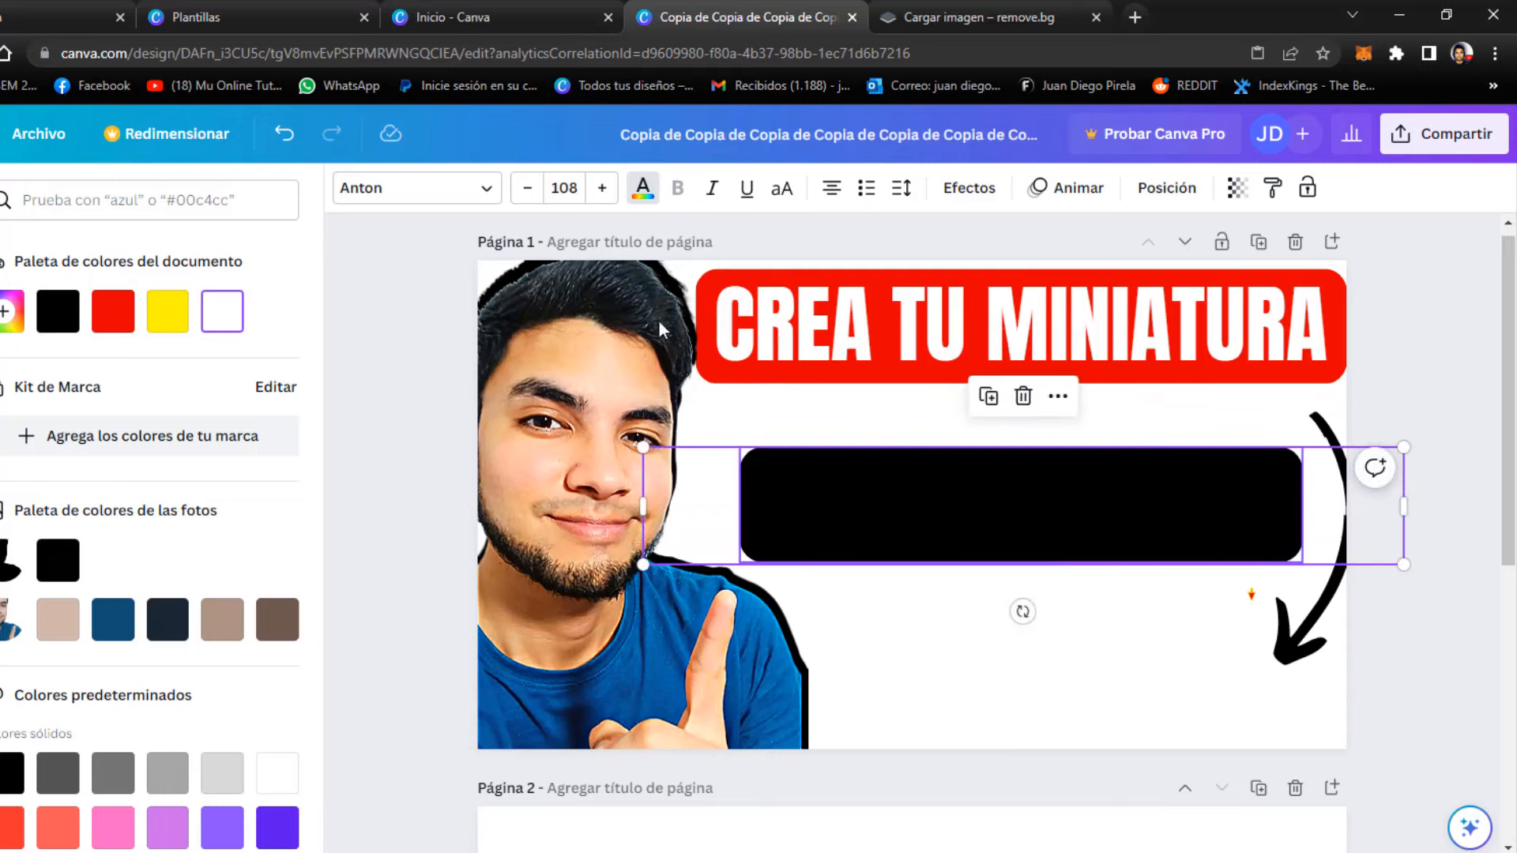
click(1167, 189)
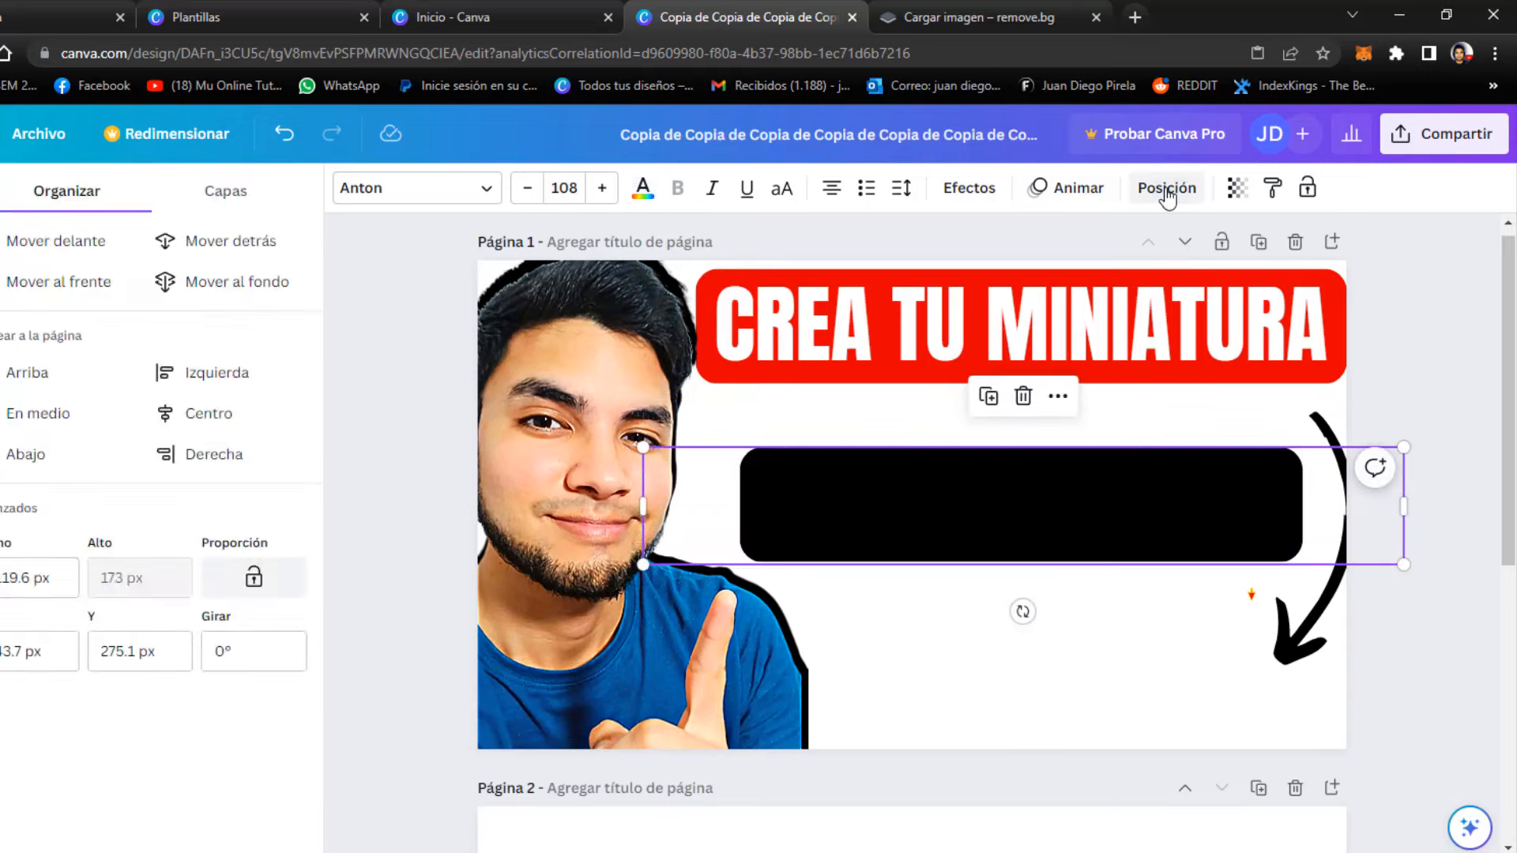
click(88, 250)
click(1058, 615)
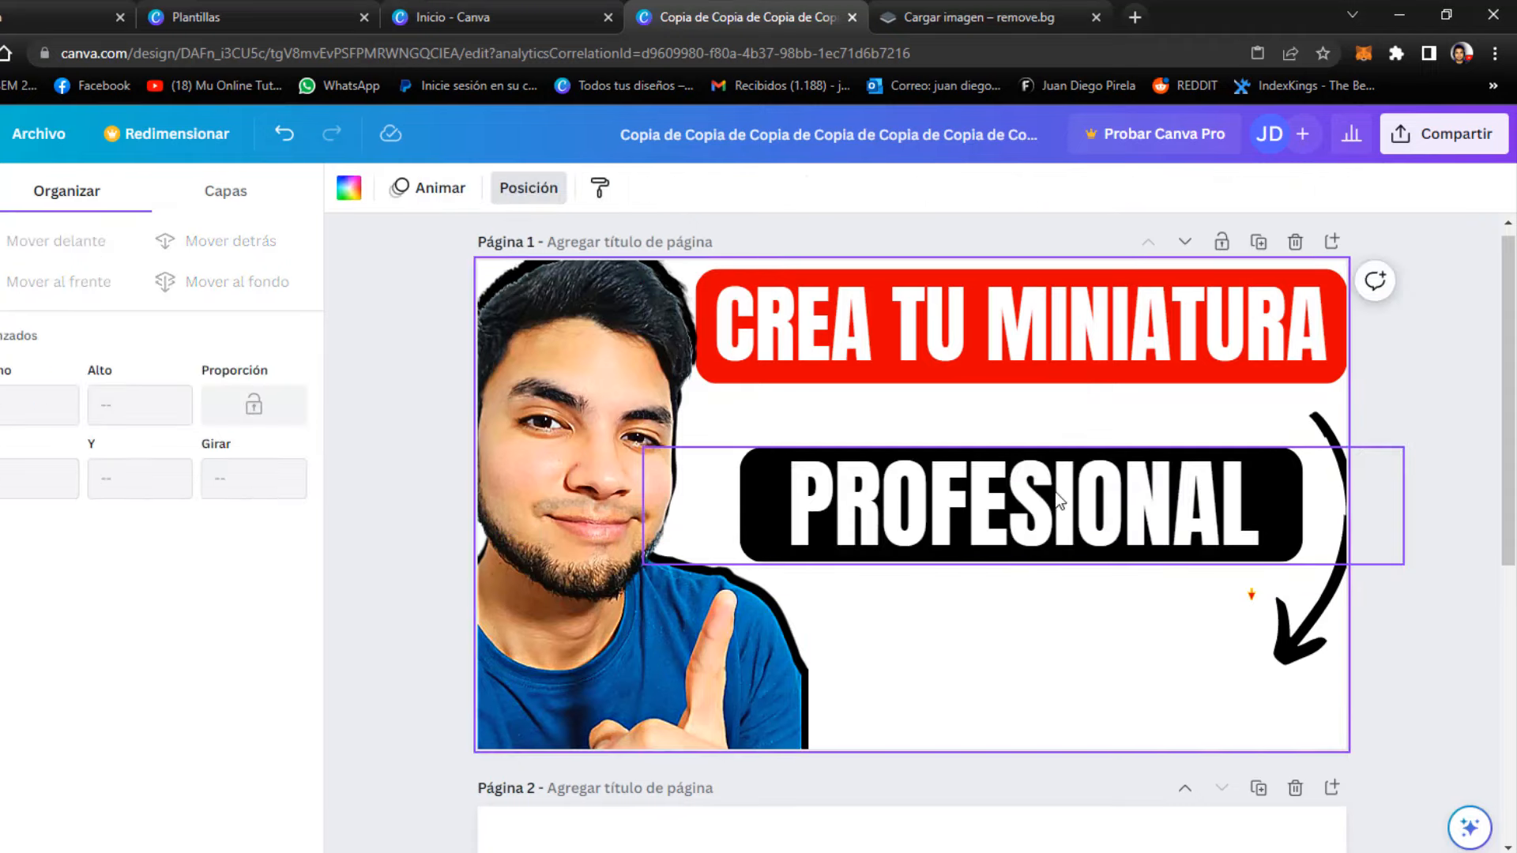
- Move the black rectangle and the PROFESIONAL text up so they sit directly beneath the red banner
drag(1059, 502, 1073, 600)
drag(900, 485, 897, 410)
click(1117, 610)
drag(1070, 592, 1061, 435)
- Move the curved black arrow beneath the PROFESIONAL text, then delete it
drag(1326, 620, 988, 675)
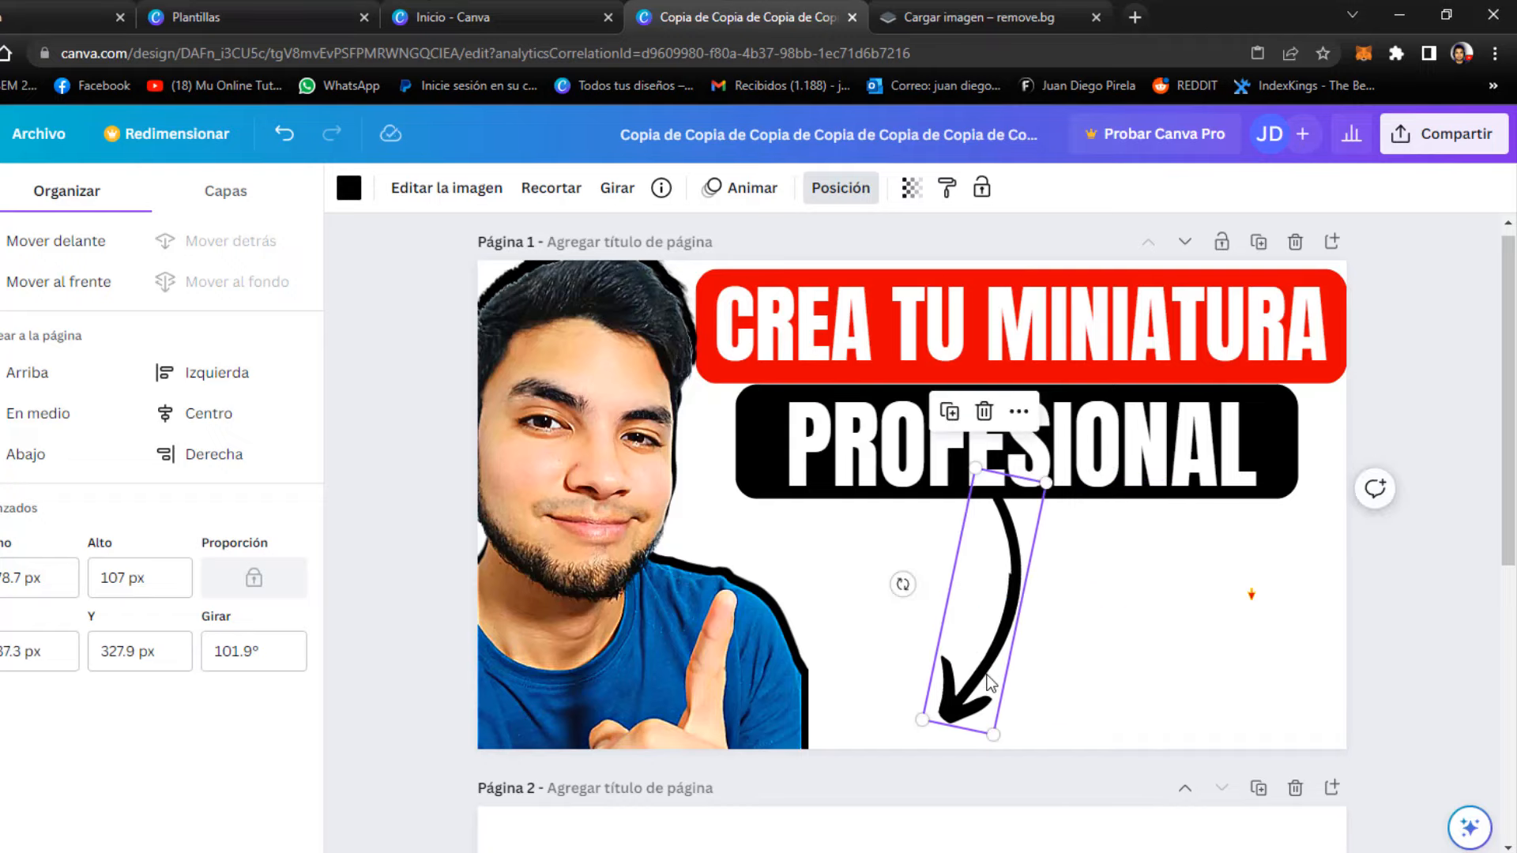
key(Delete)
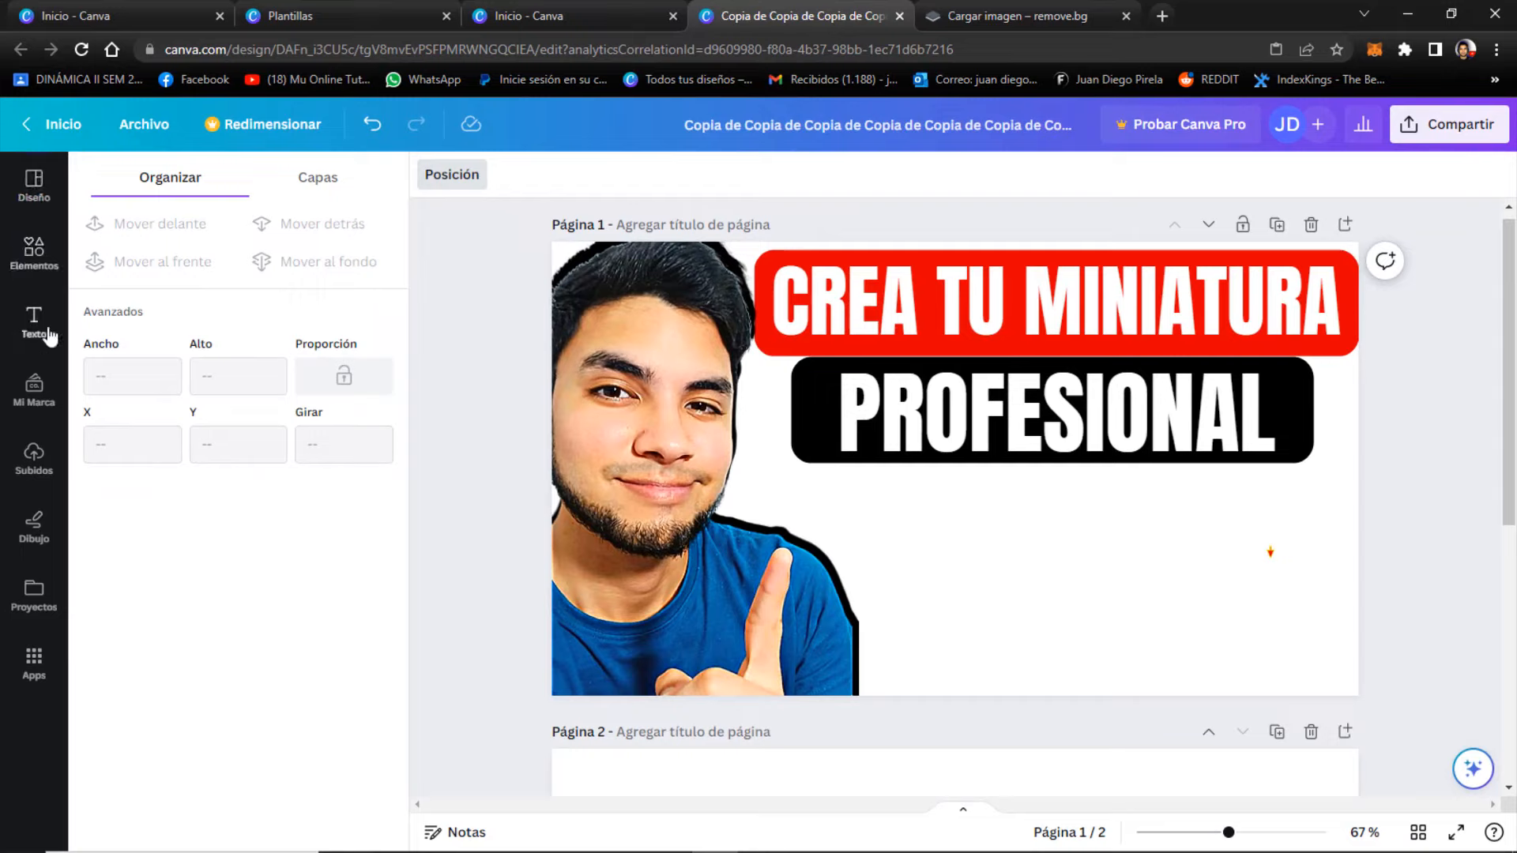
- Search the elements for Flecha and browse the graphic results for a suitable arrow
click(31, 261)
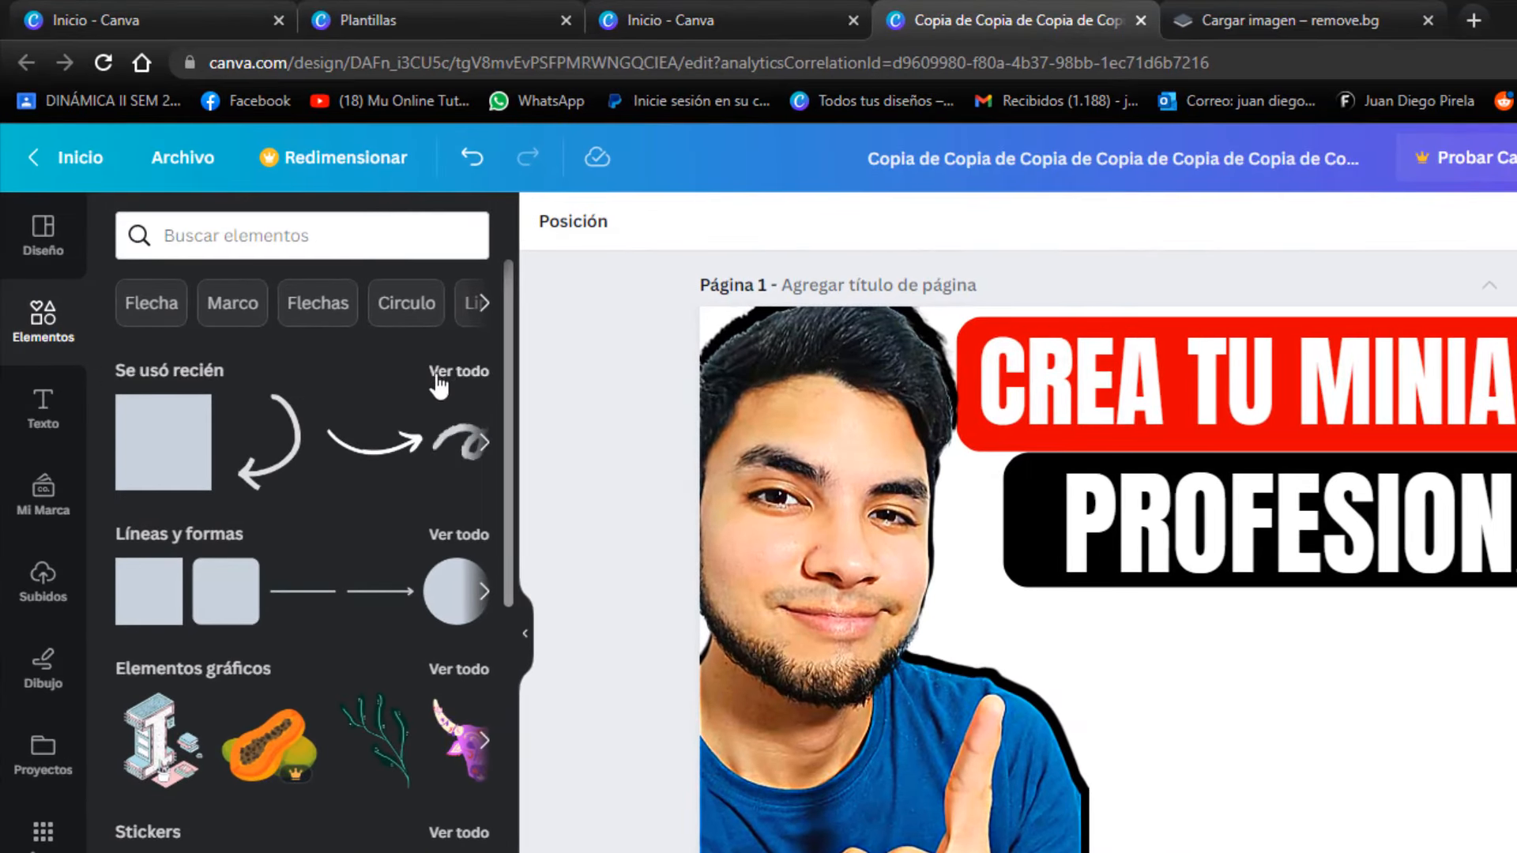
click(155, 306)
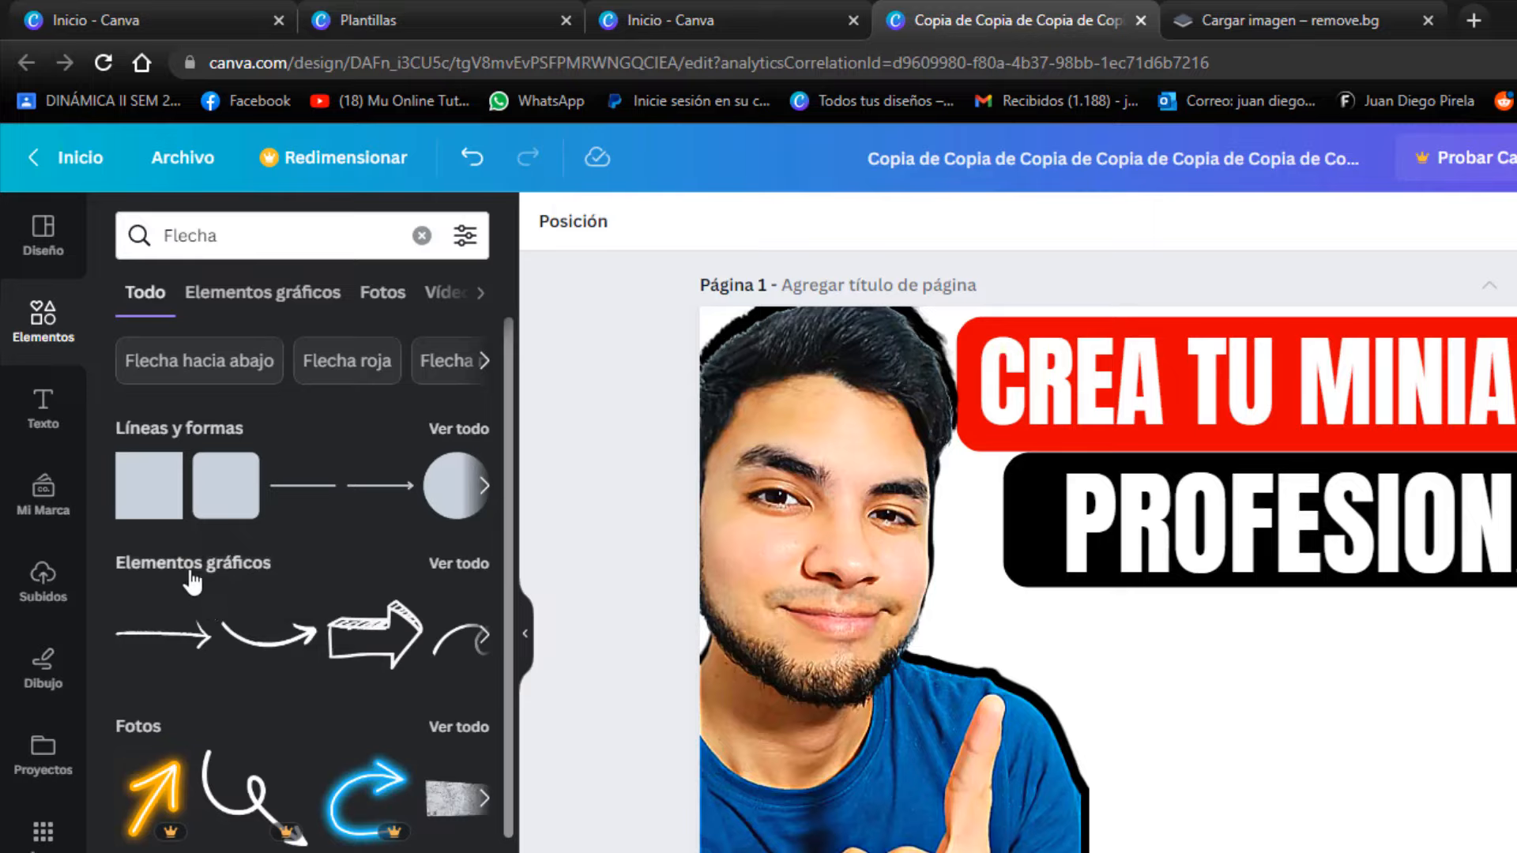
click(466, 565)
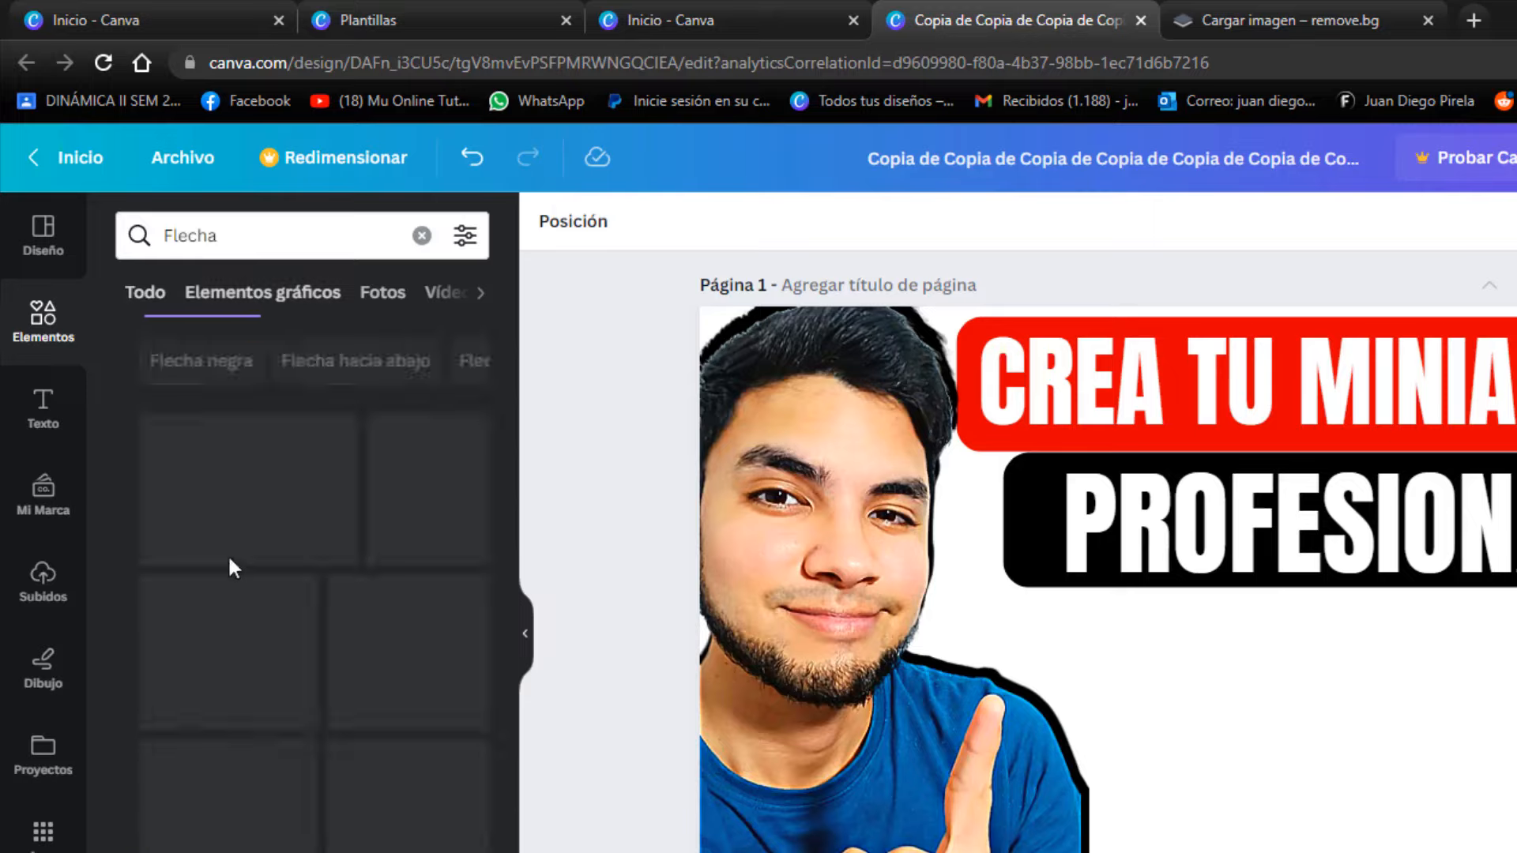
scroll(352, 630, down, 10)
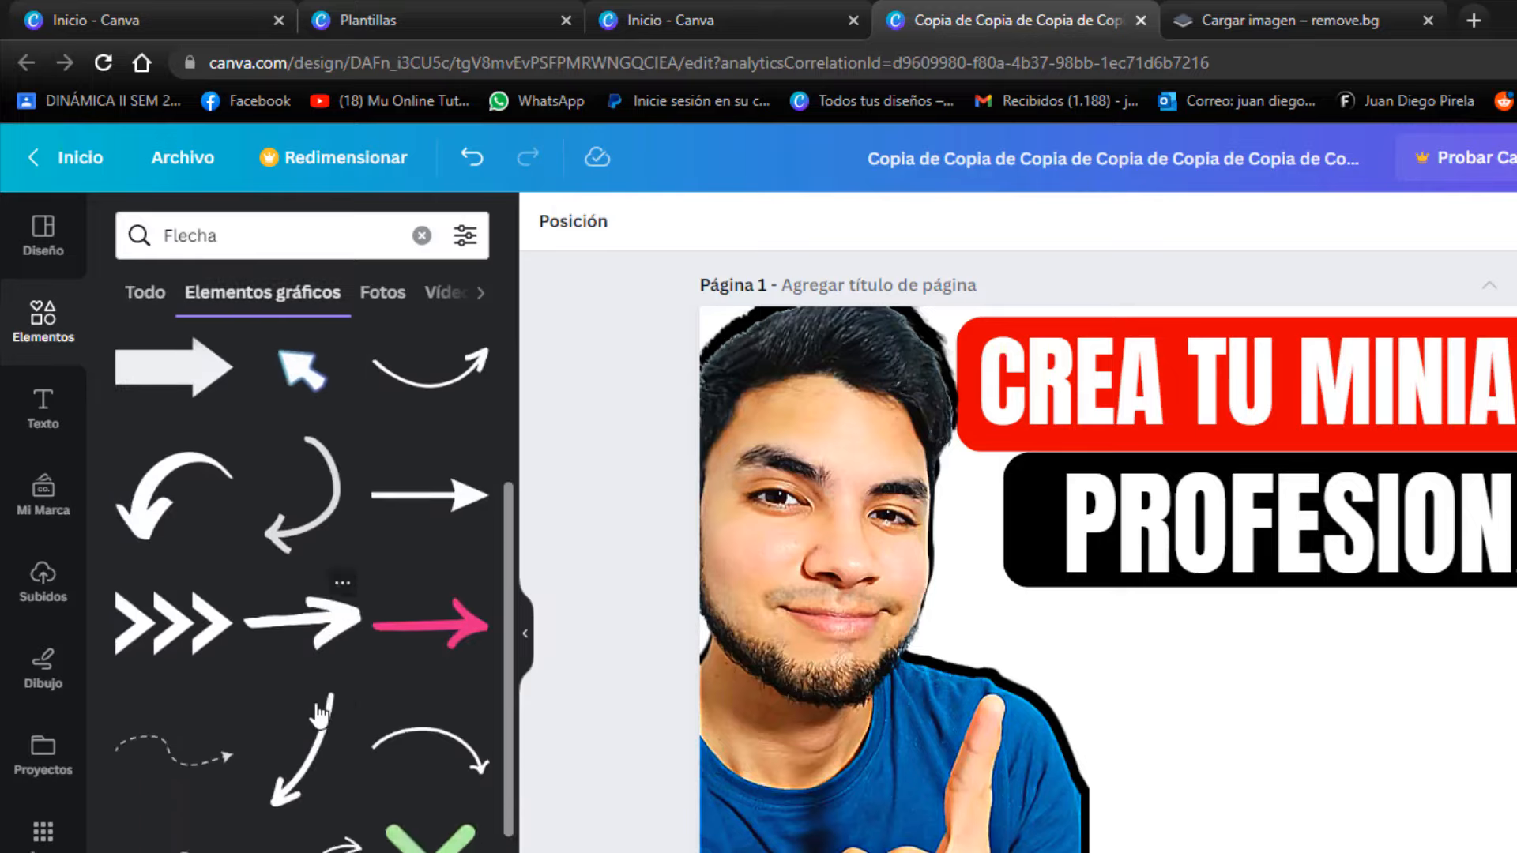
scroll(324, 713, up, 10)
scroll(327, 710, down, 6)
scroll(328, 708, up, 6)
scroll(329, 705, down, 9)
scroll(327, 695, up, 6)
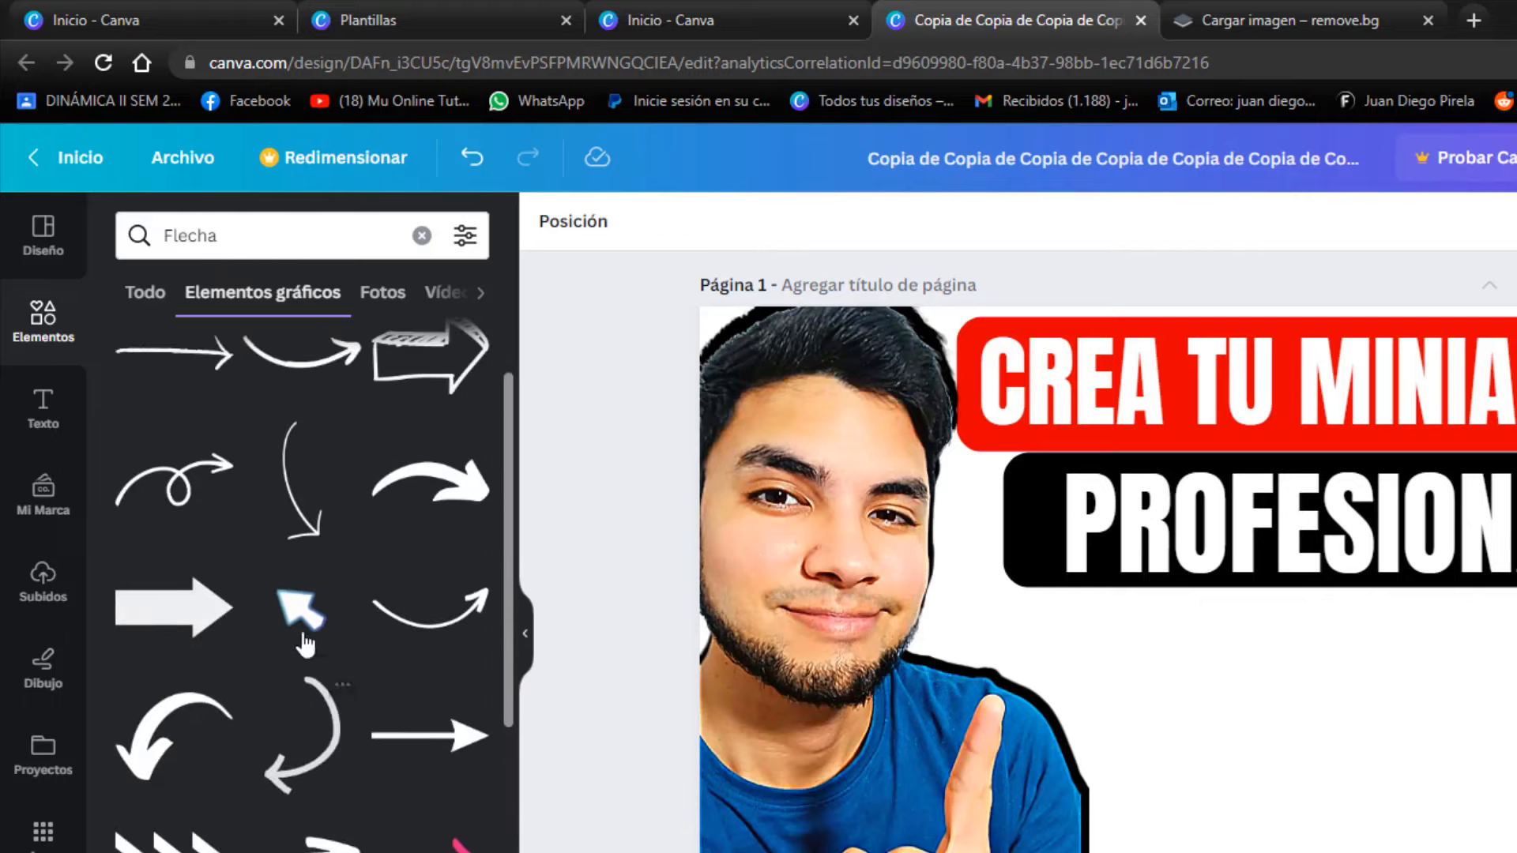
scroll(180, 613, up, 2)
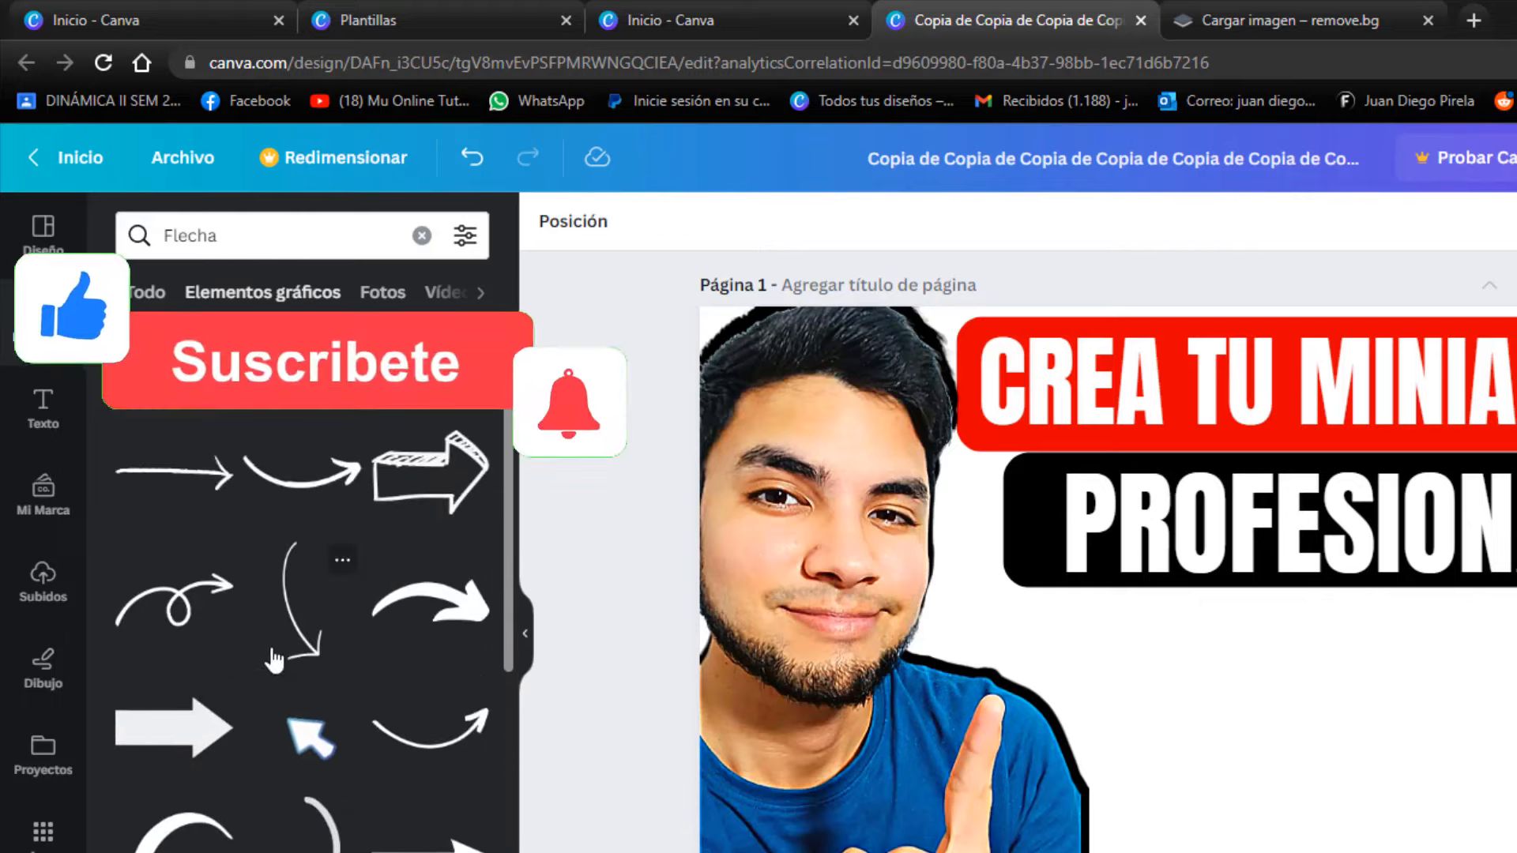
scroll(220, 660, down, 5)
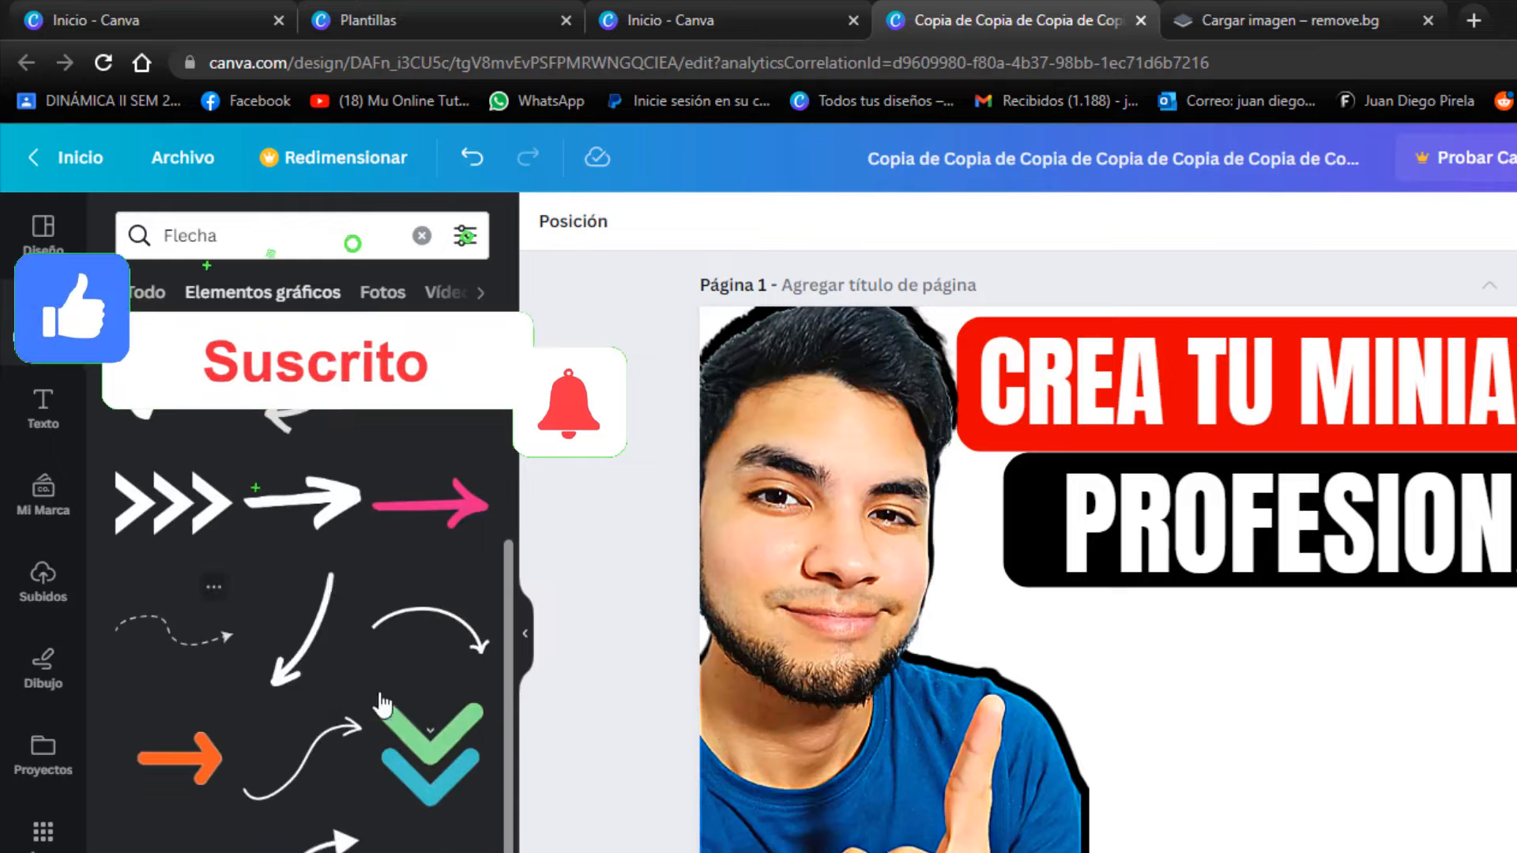
scroll(219, 660, down, 5)
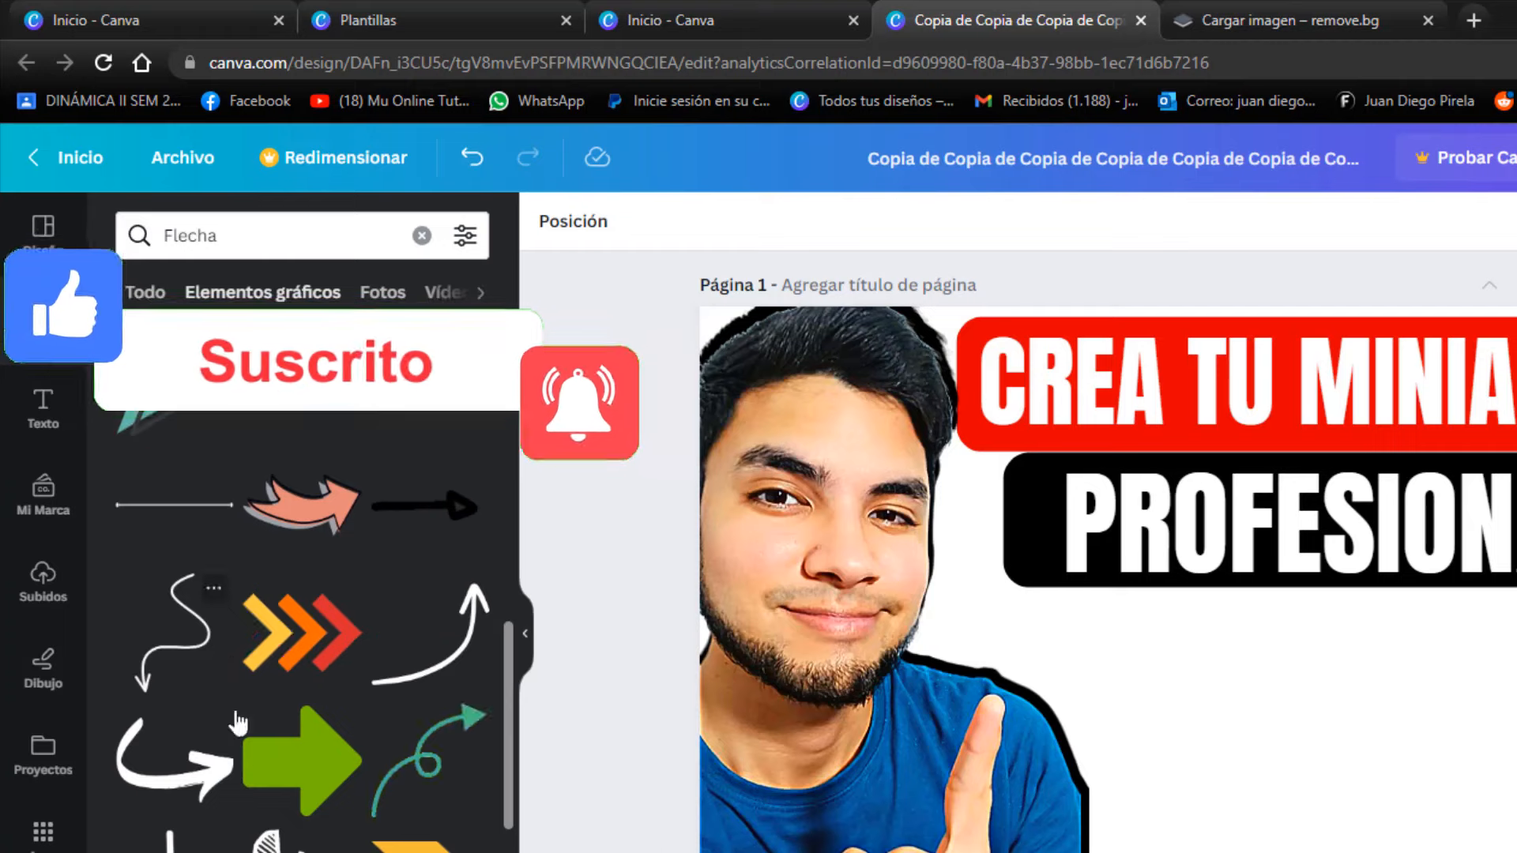
scroll(395, 687, down, 8)
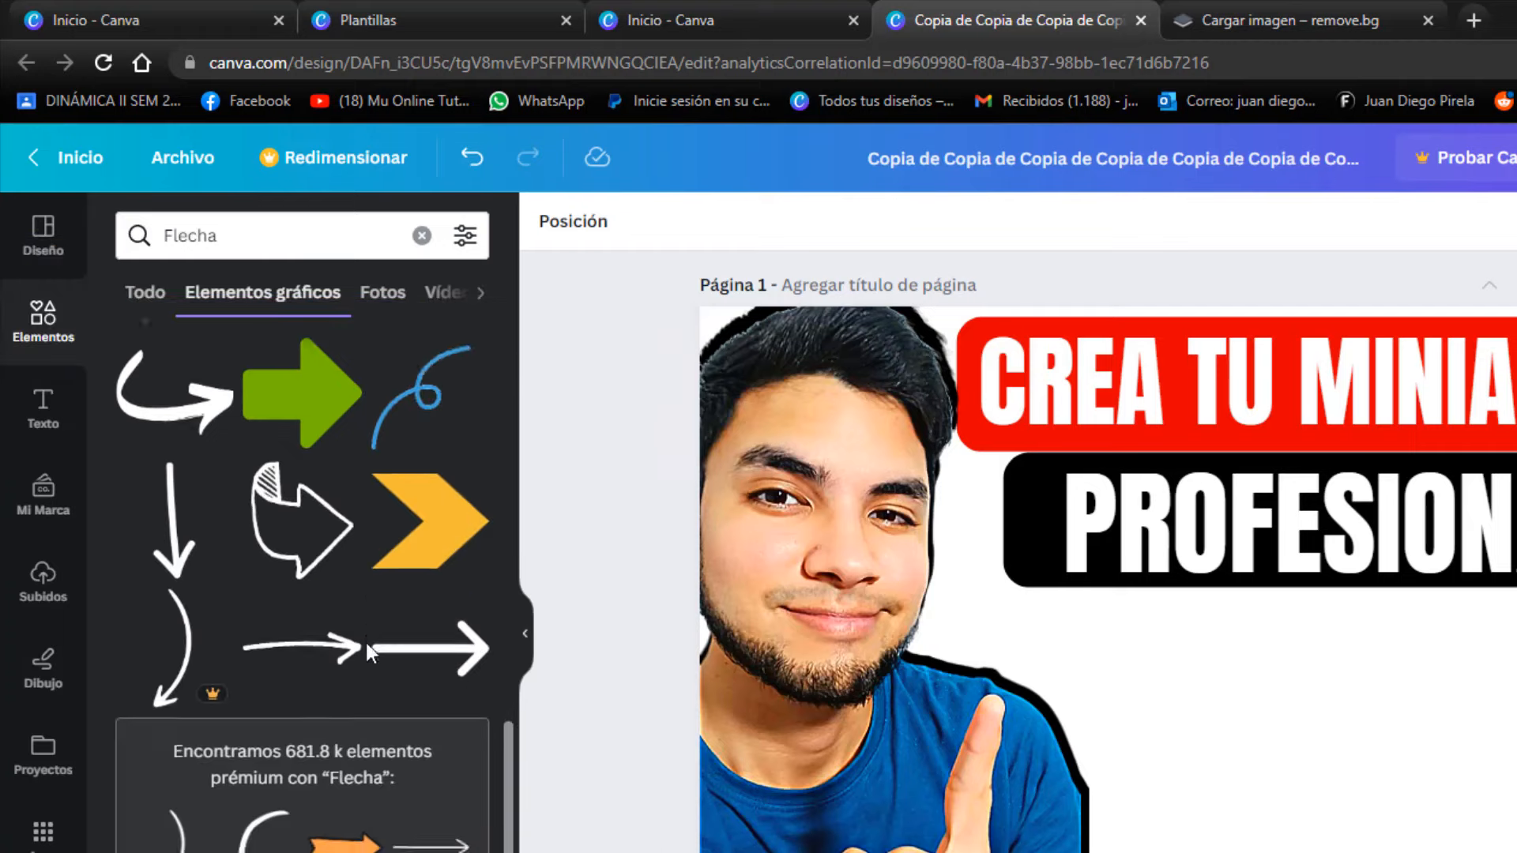
scroll(372, 652, down, 10)
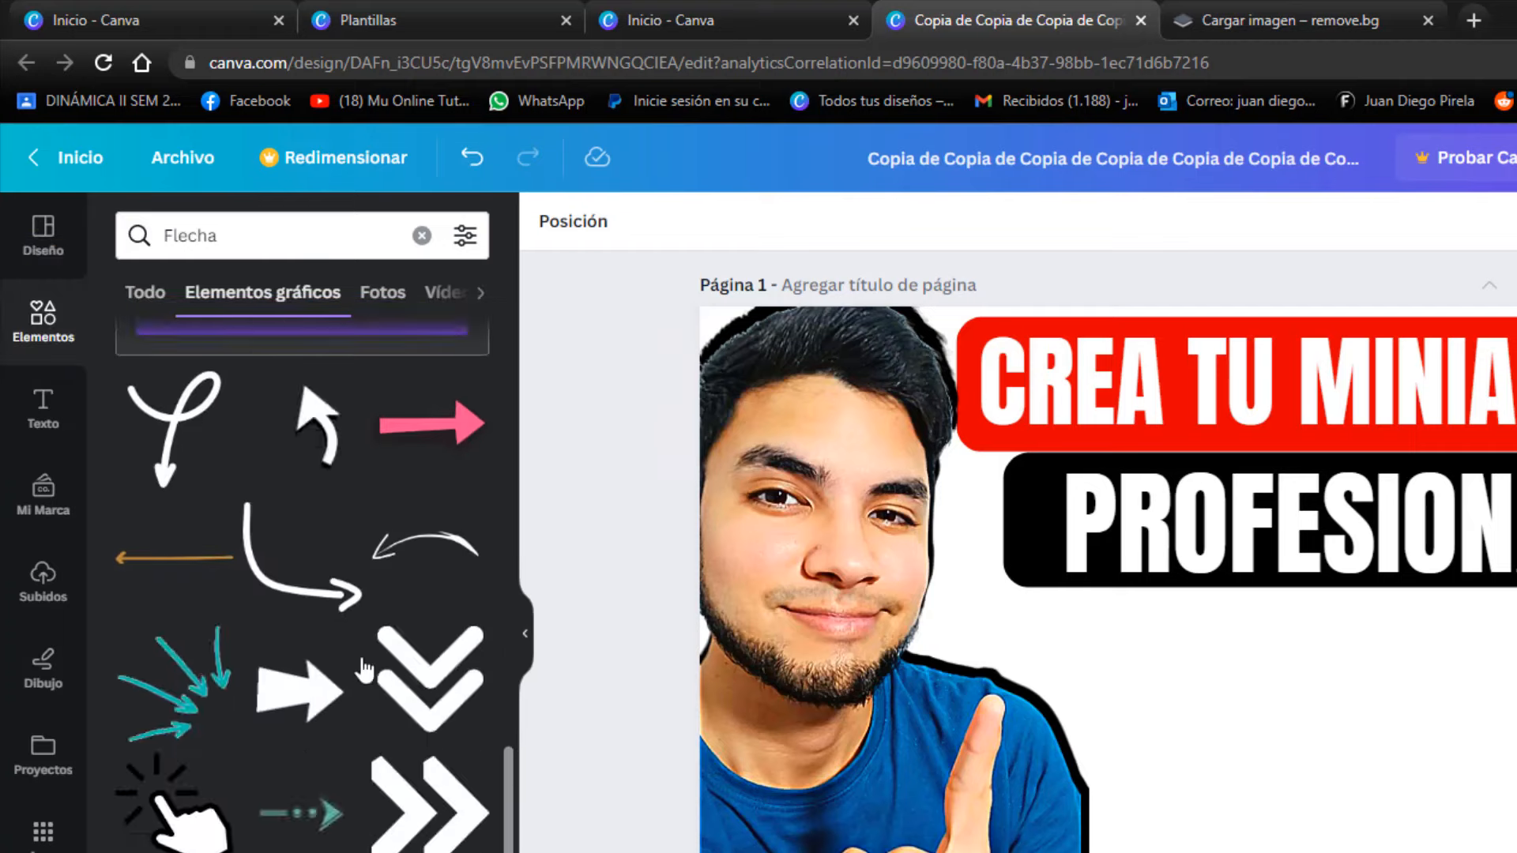
scroll(363, 670, down, 10)
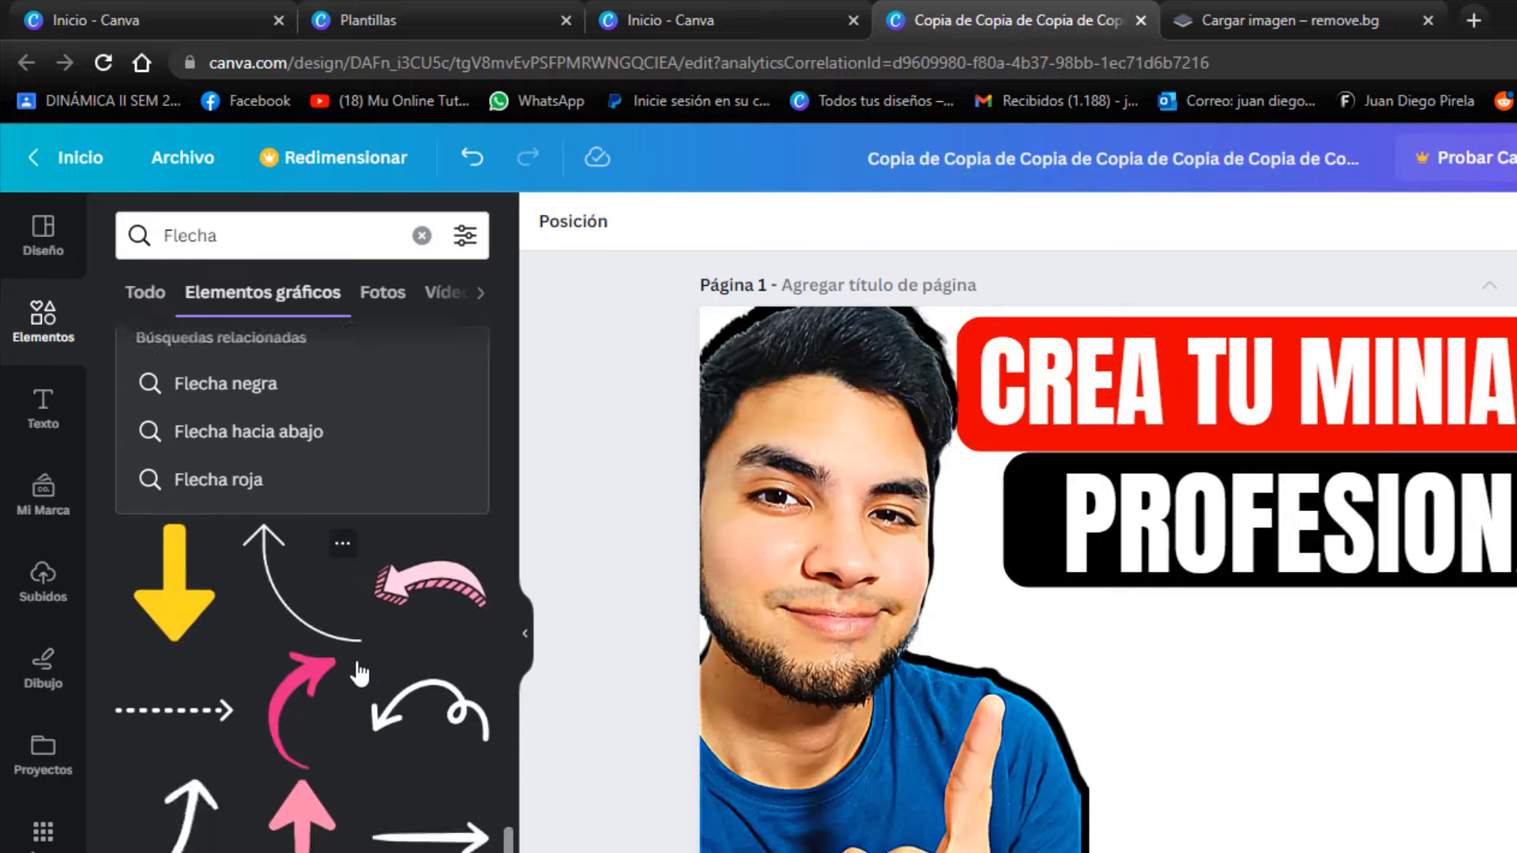
scroll(360, 674, up, 20)
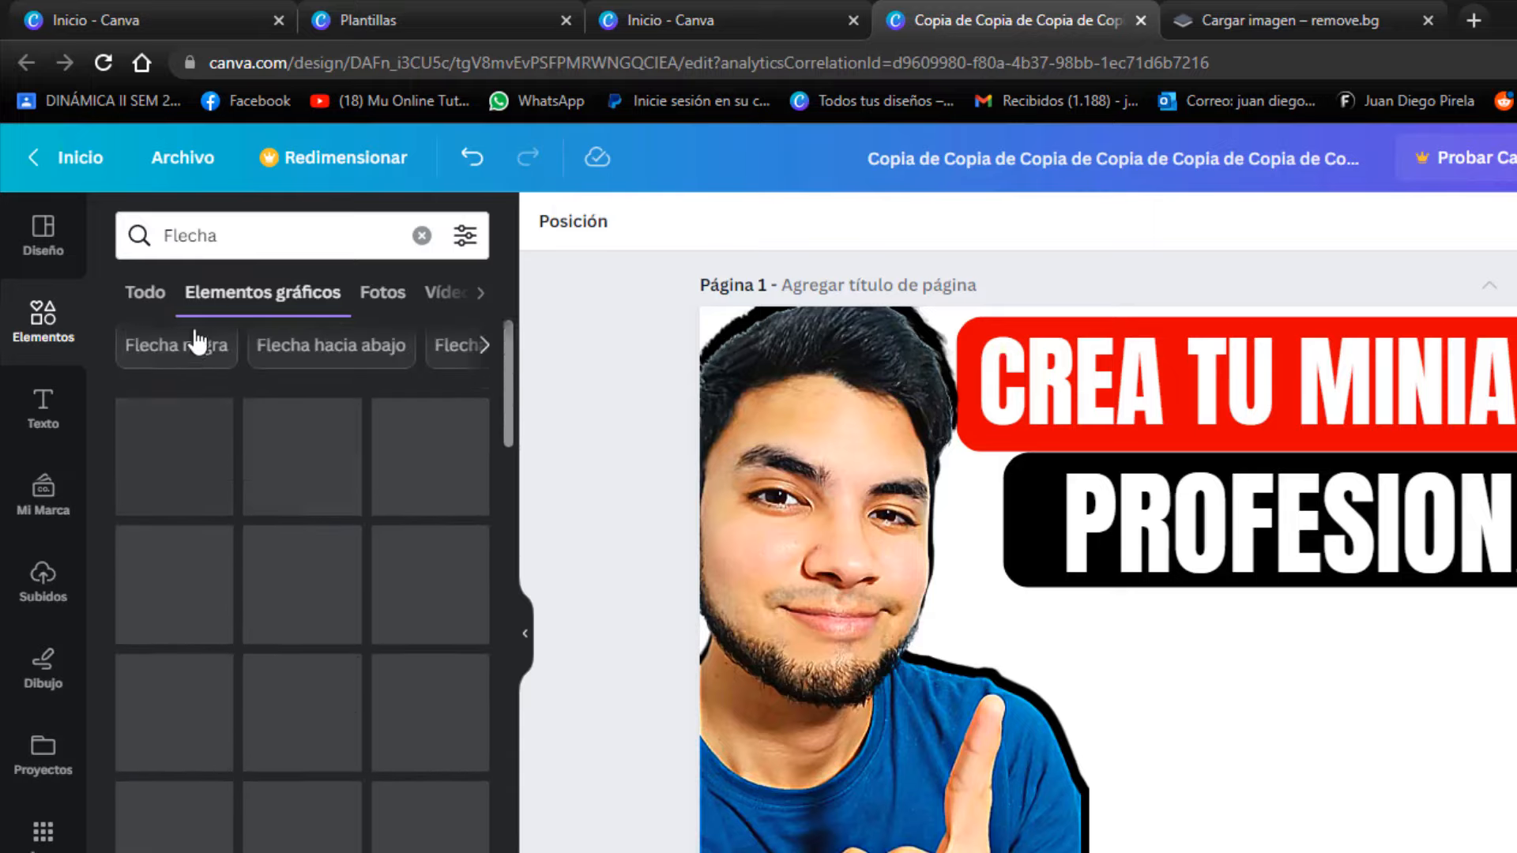
click(150, 297)
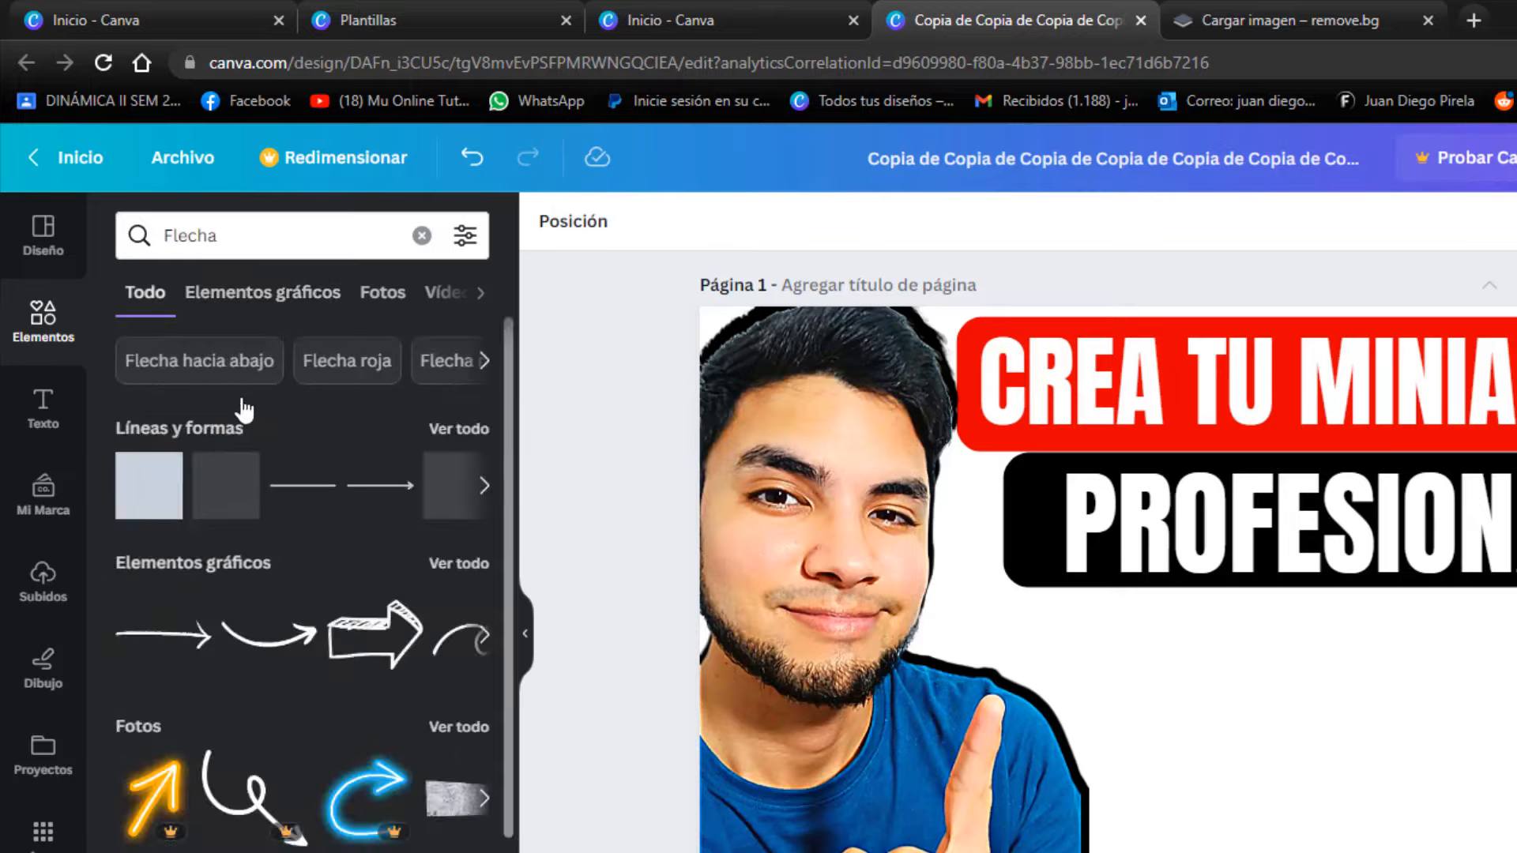
- Add the cursor-shaped arrow from the recently used elements to the page, placing it beneath the black PROFESIONAL banner beside the portrait
click(47, 405)
click(47, 331)
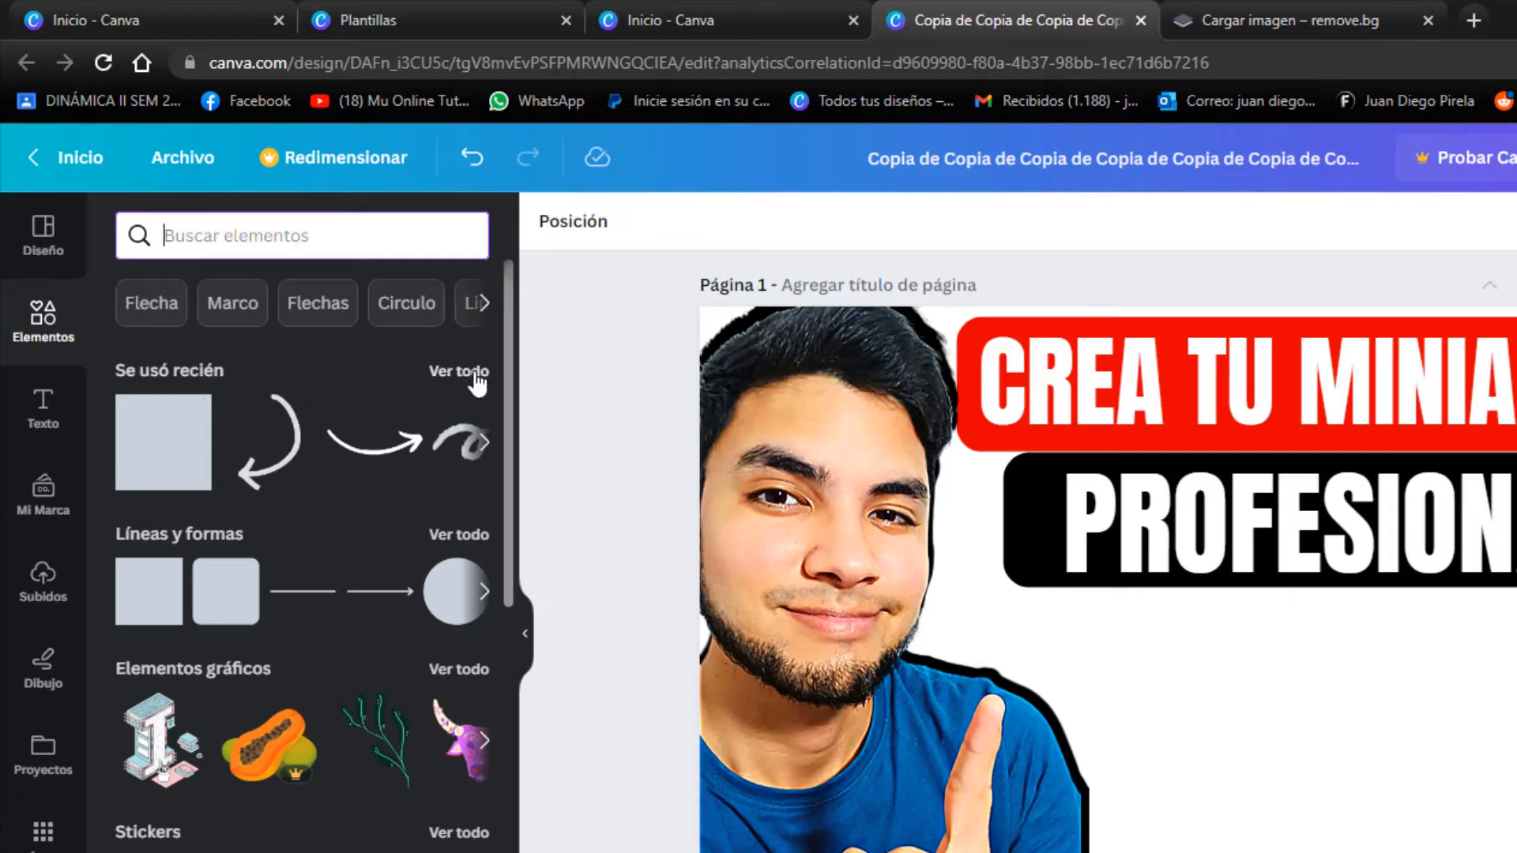
click(446, 375)
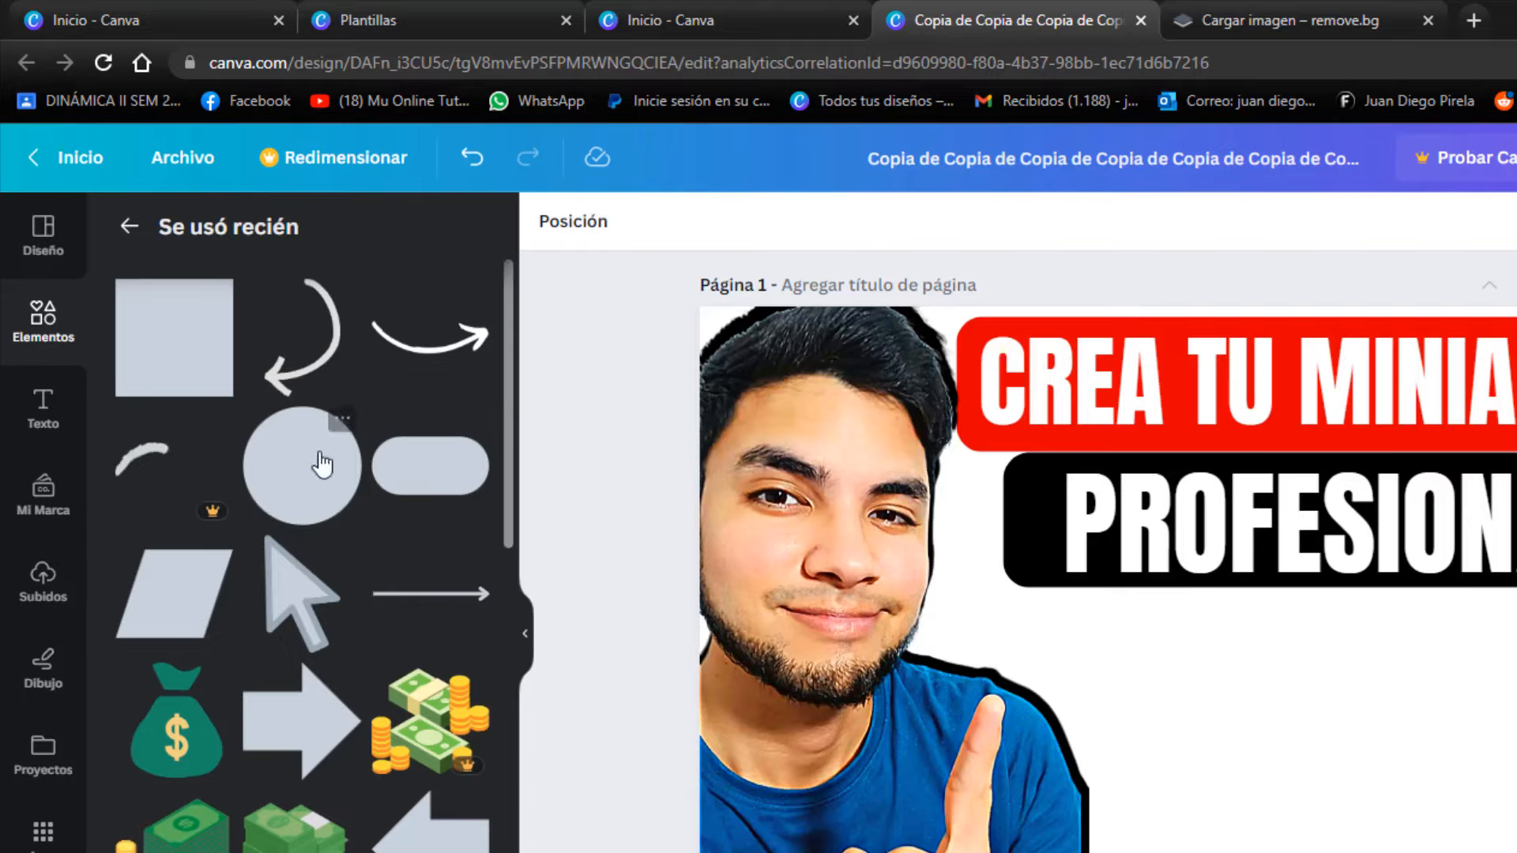
drag(286, 621, 1201, 711)
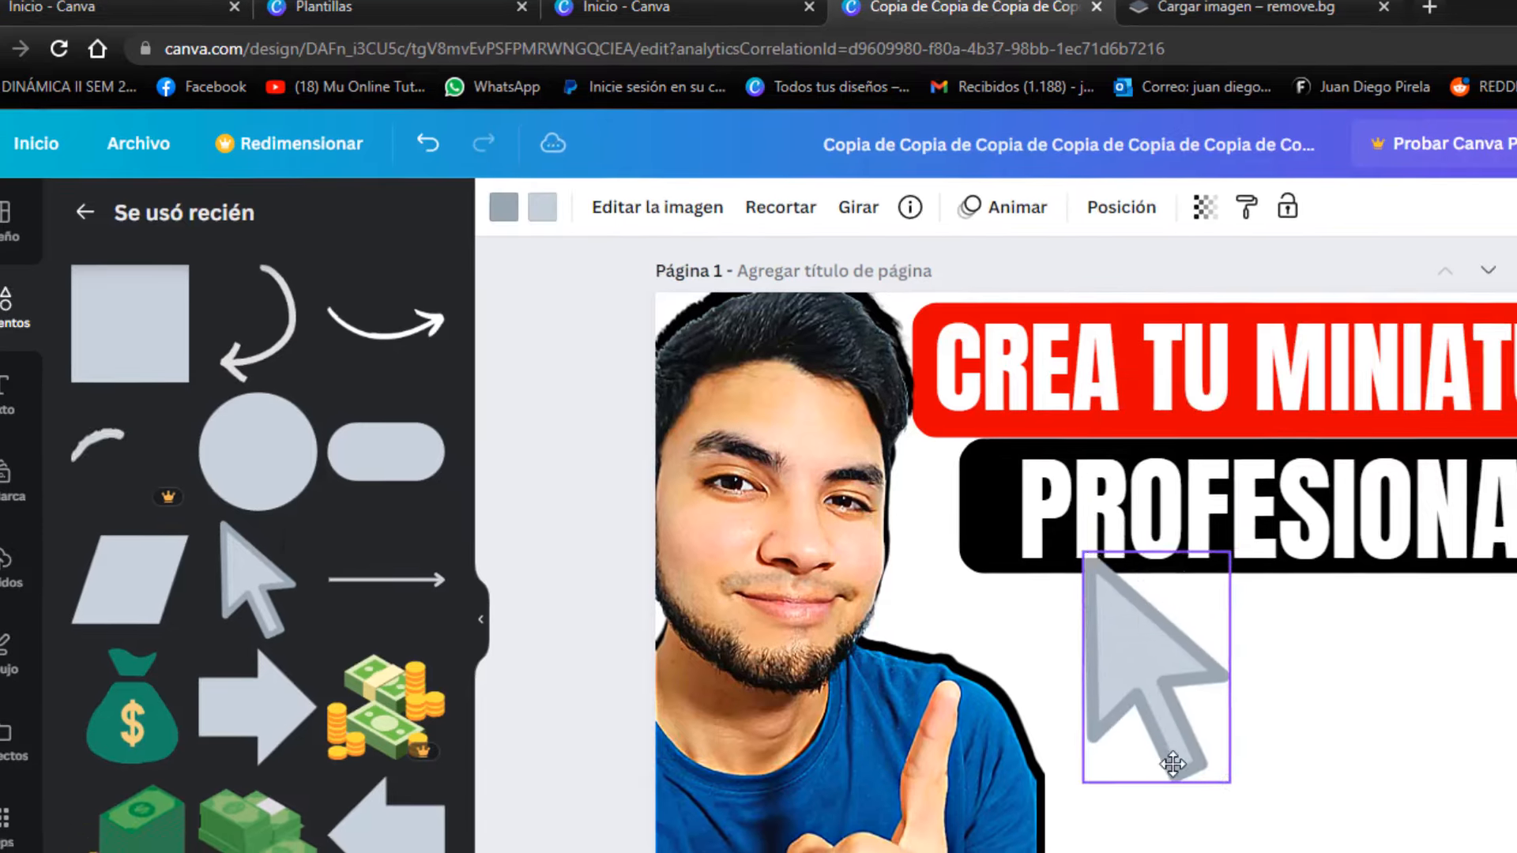
drag(1173, 764, 1166, 796)
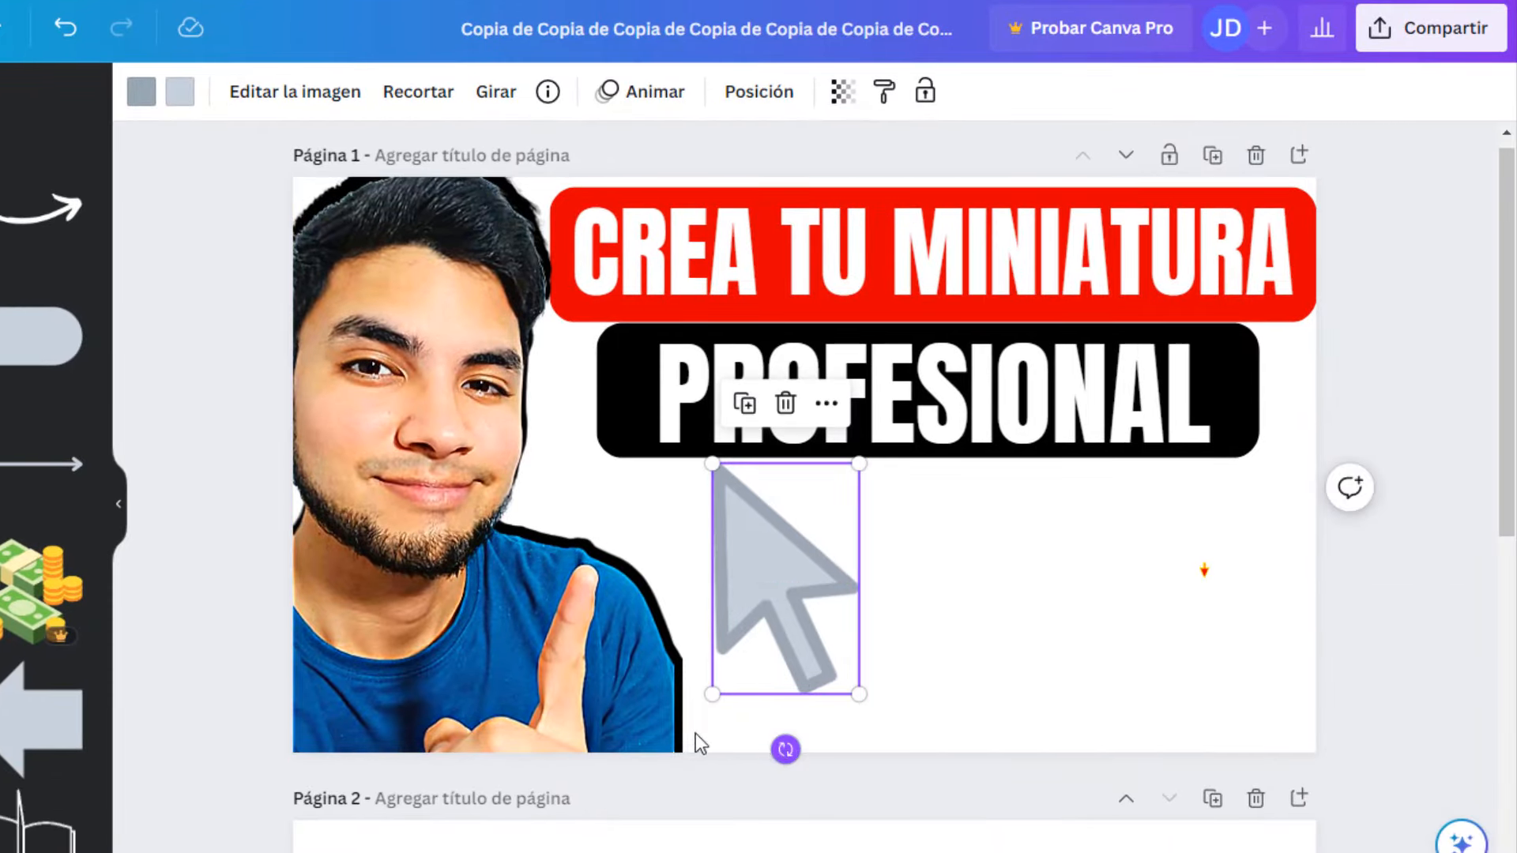
- Rotate the cursor-shaped arrow so its tip points right, away from the portrait
drag(785, 749, 641, 485)
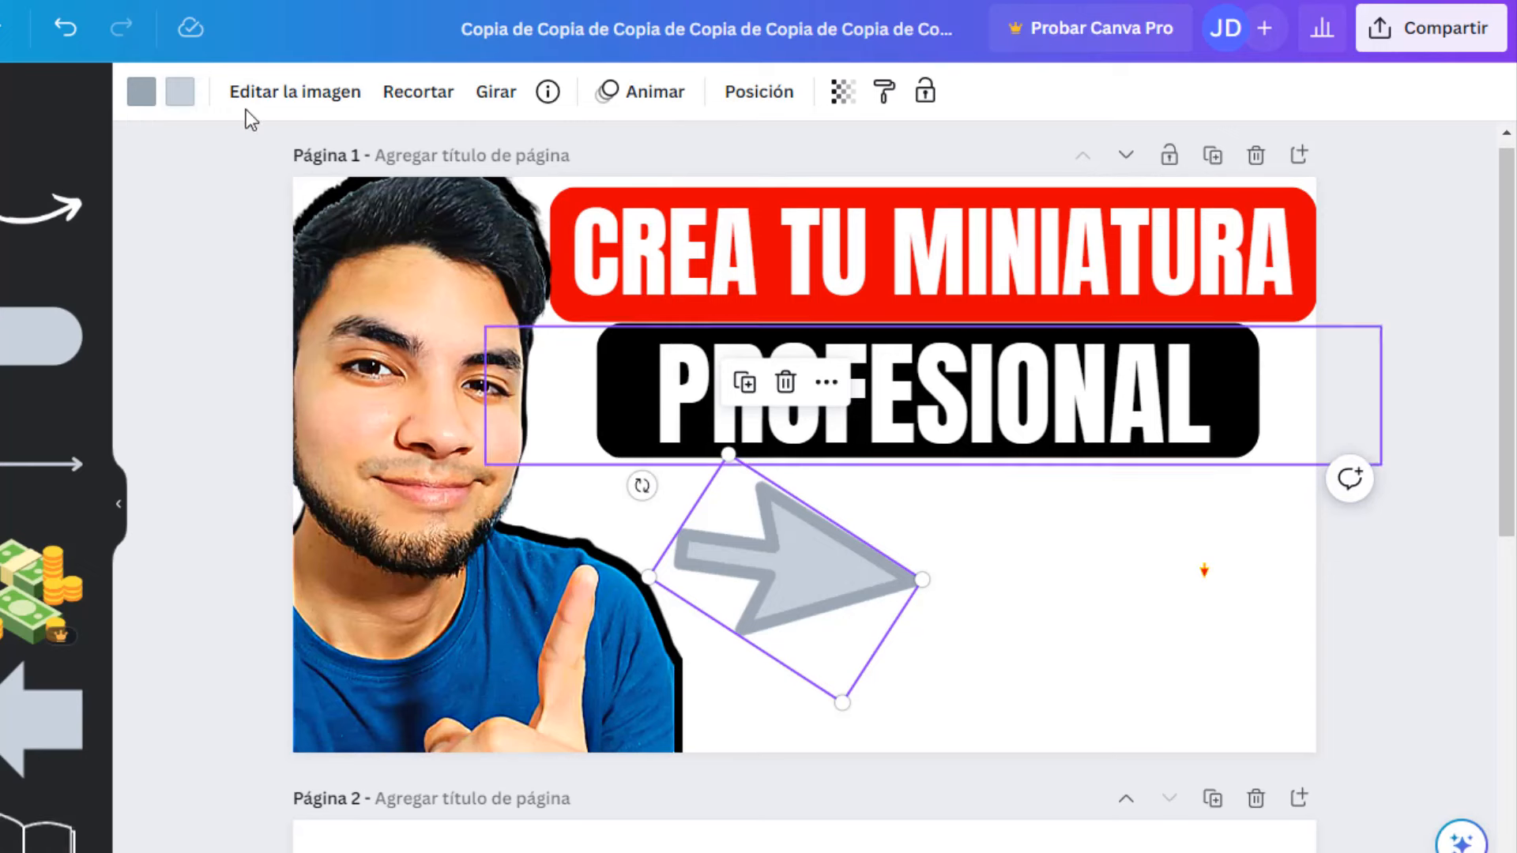
- Try red, black and dark blue #0C006B as the arrow's fill colour
click(180, 91)
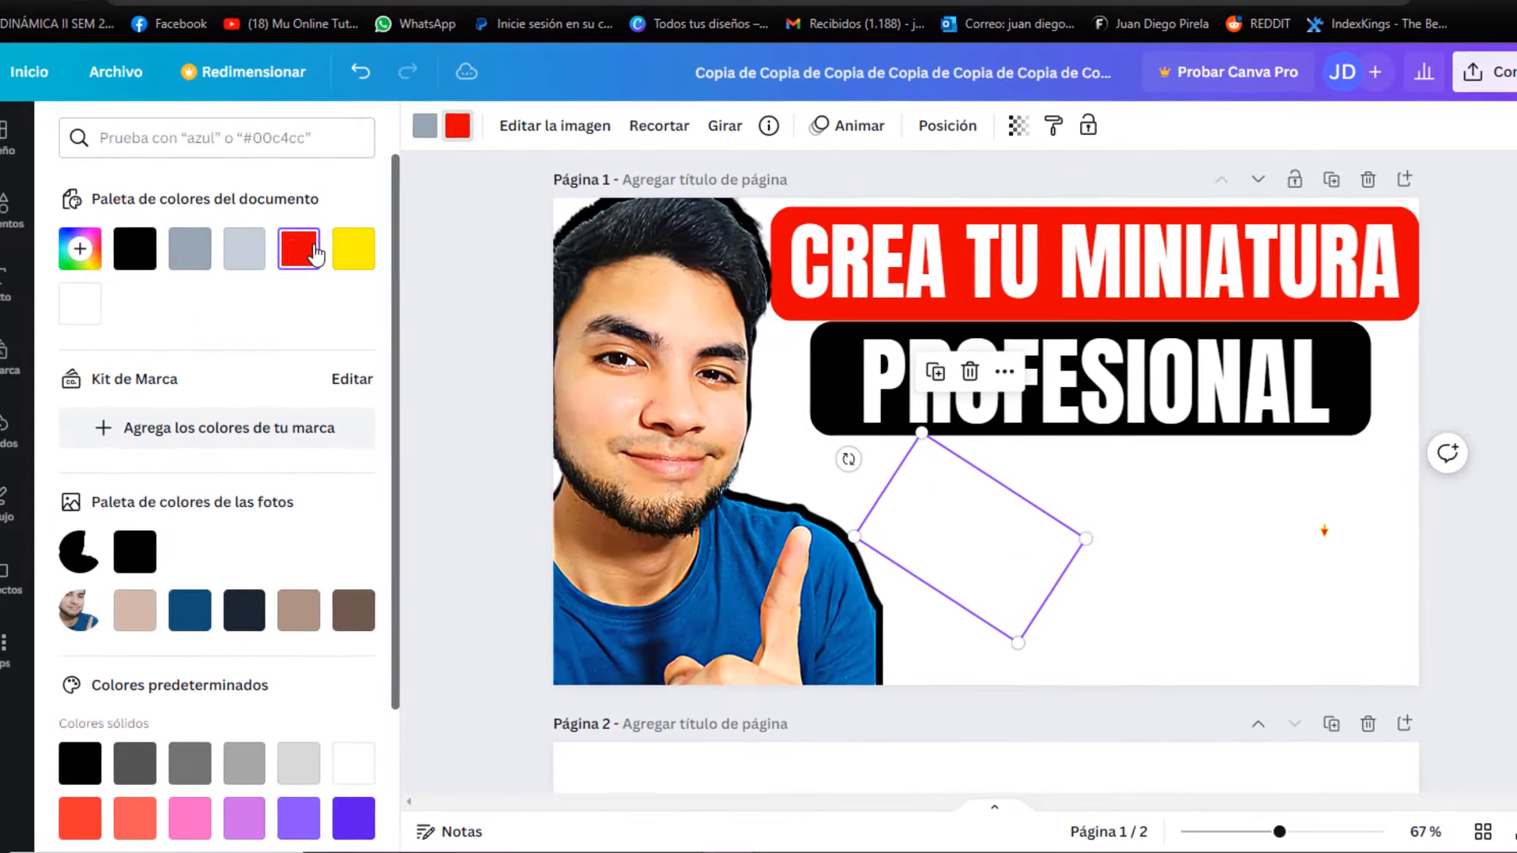
click(8, 241)
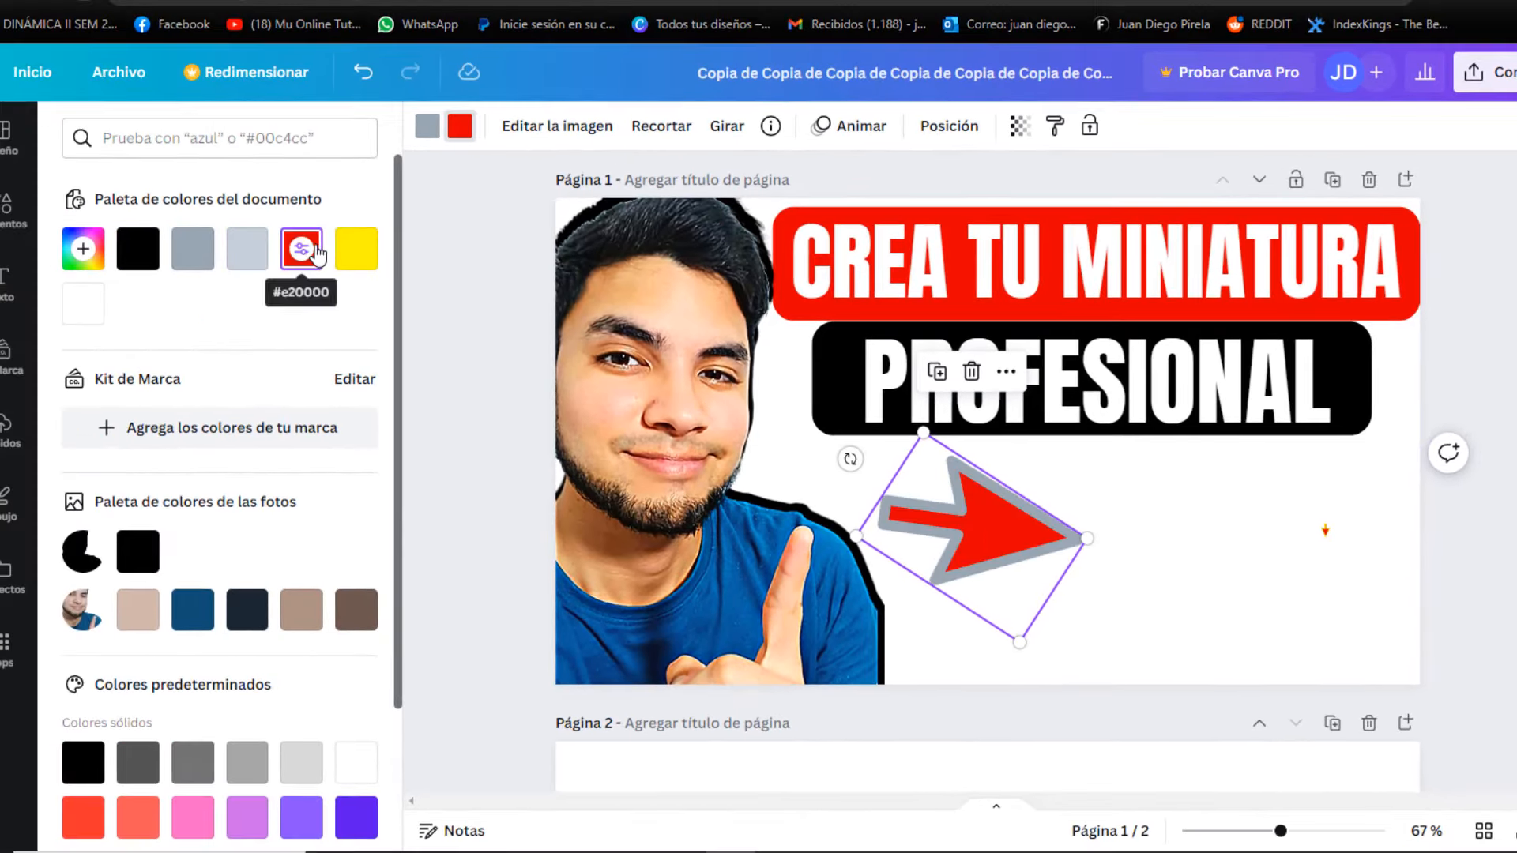
click(150, 267)
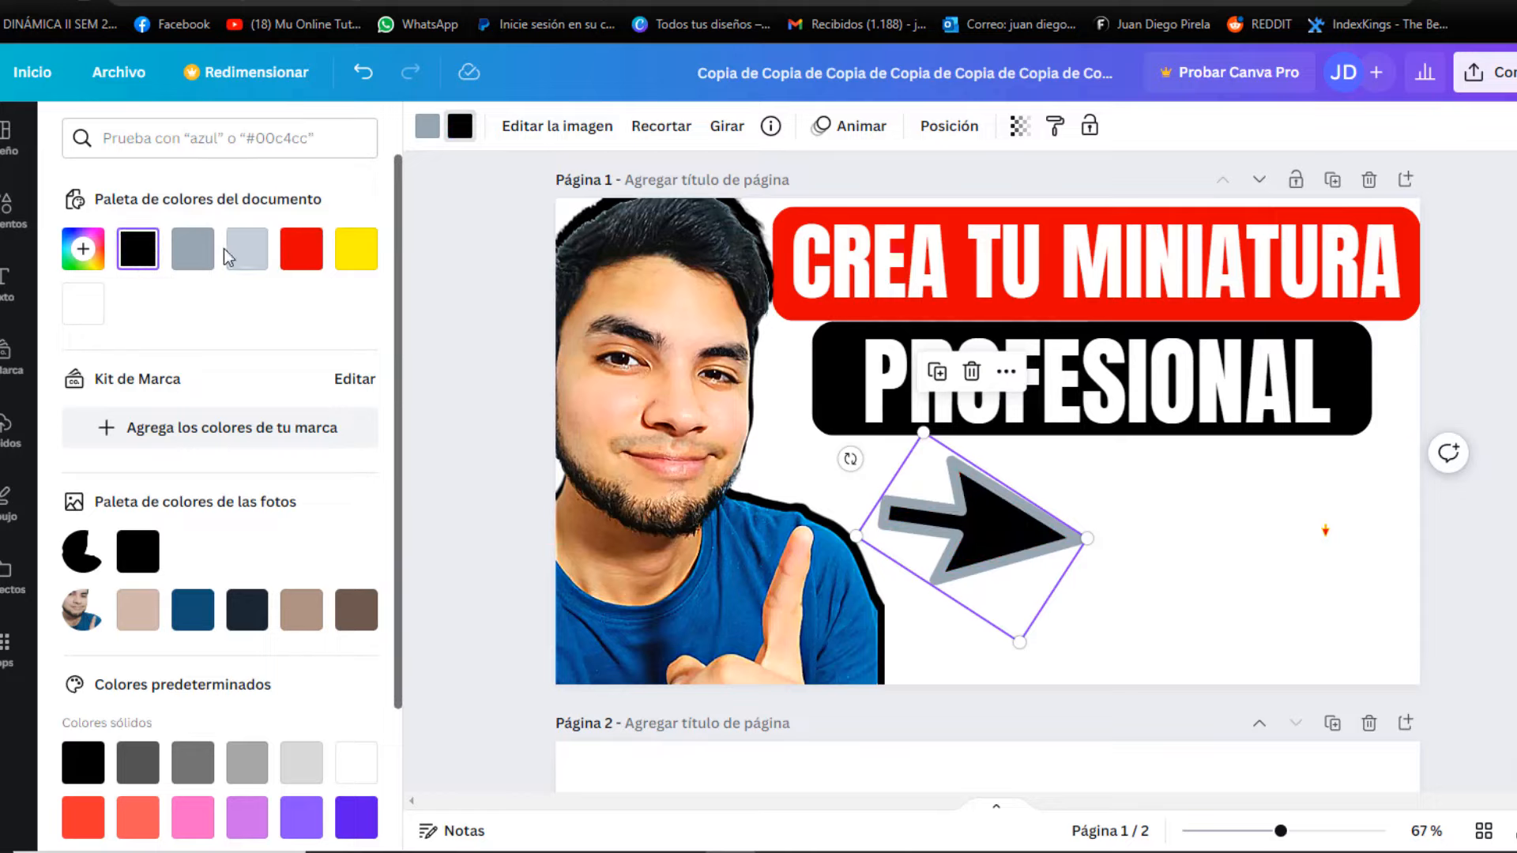
click(83, 251)
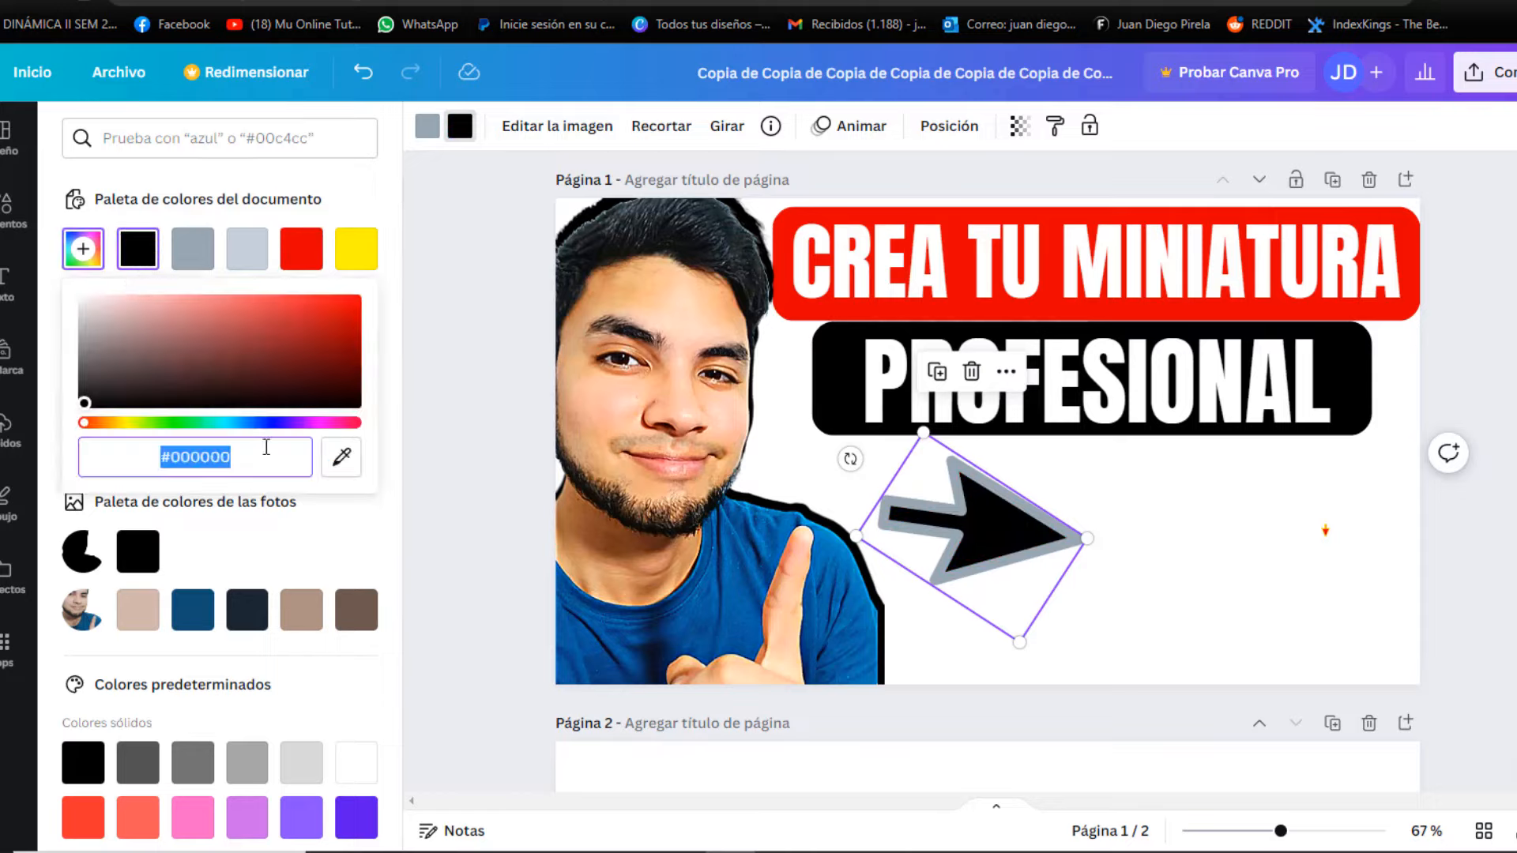
click(270, 424)
drag(336, 332, 382, 362)
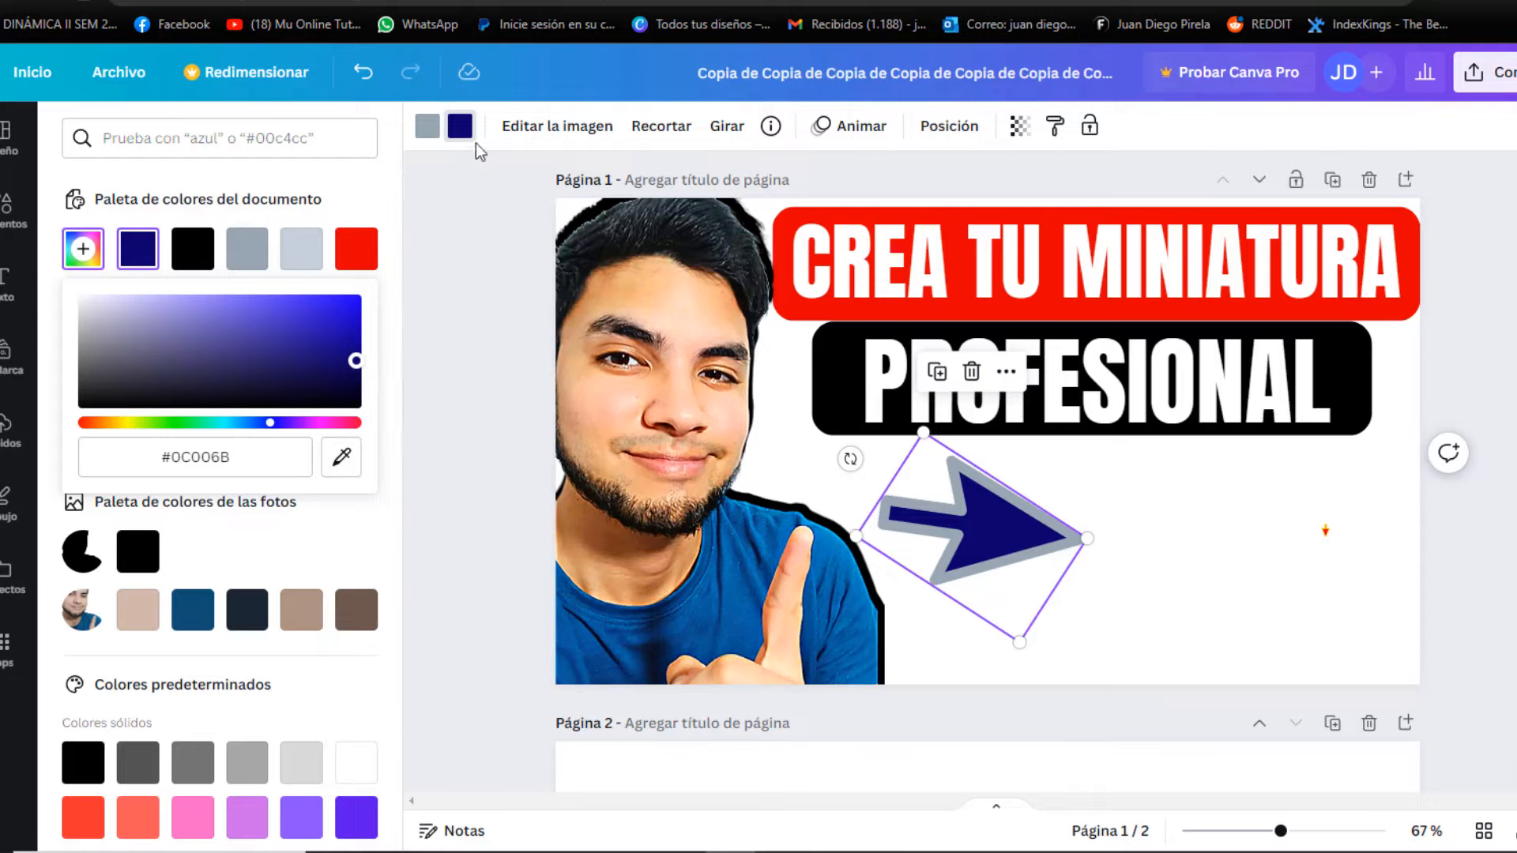
- Change the arrow's outline colour to black #000000, trying red along the way
click(431, 128)
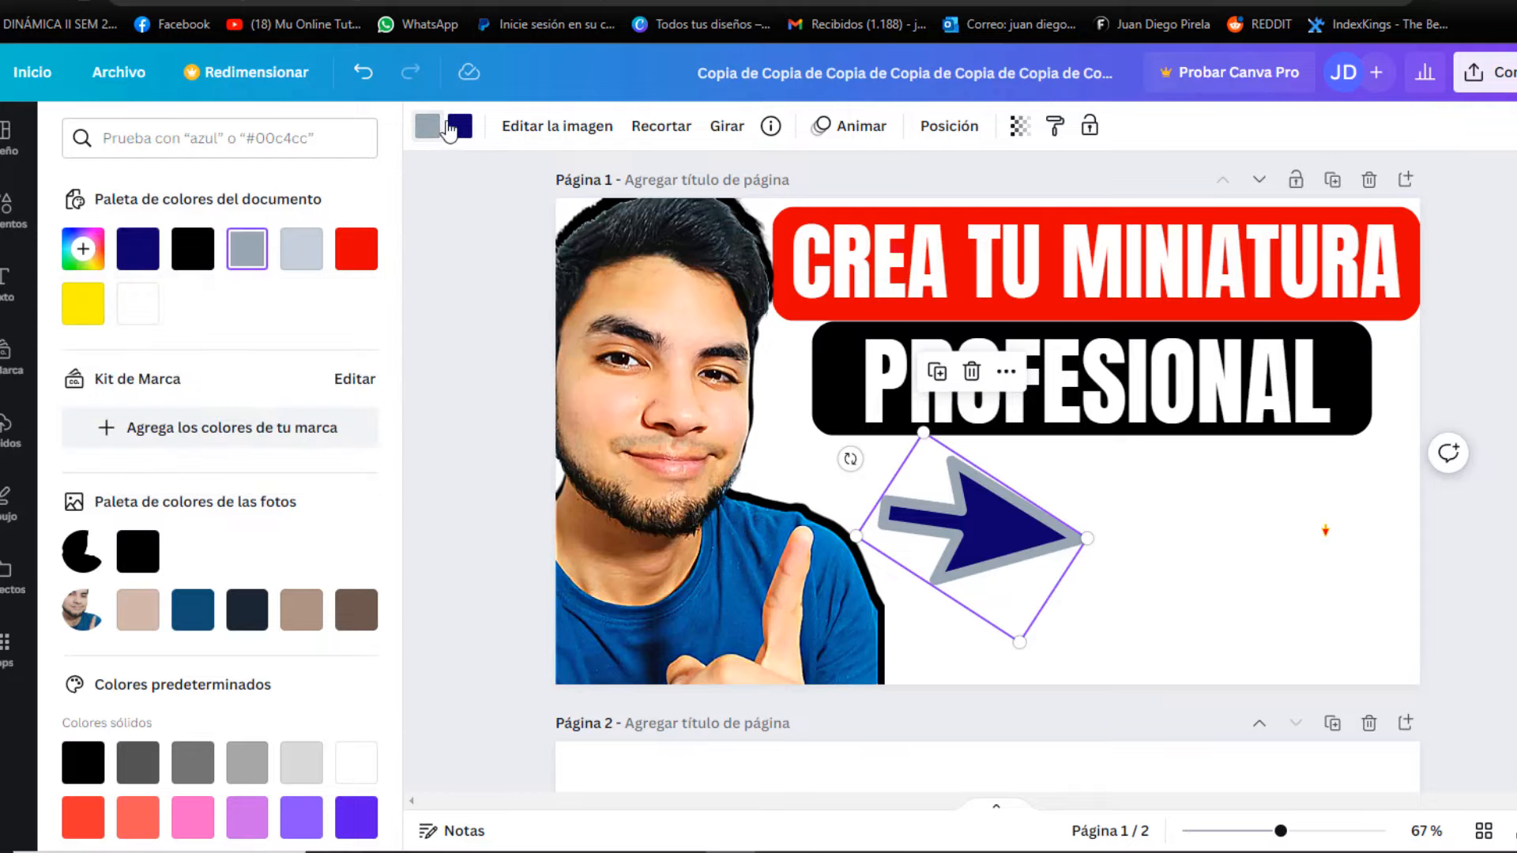
click(194, 251)
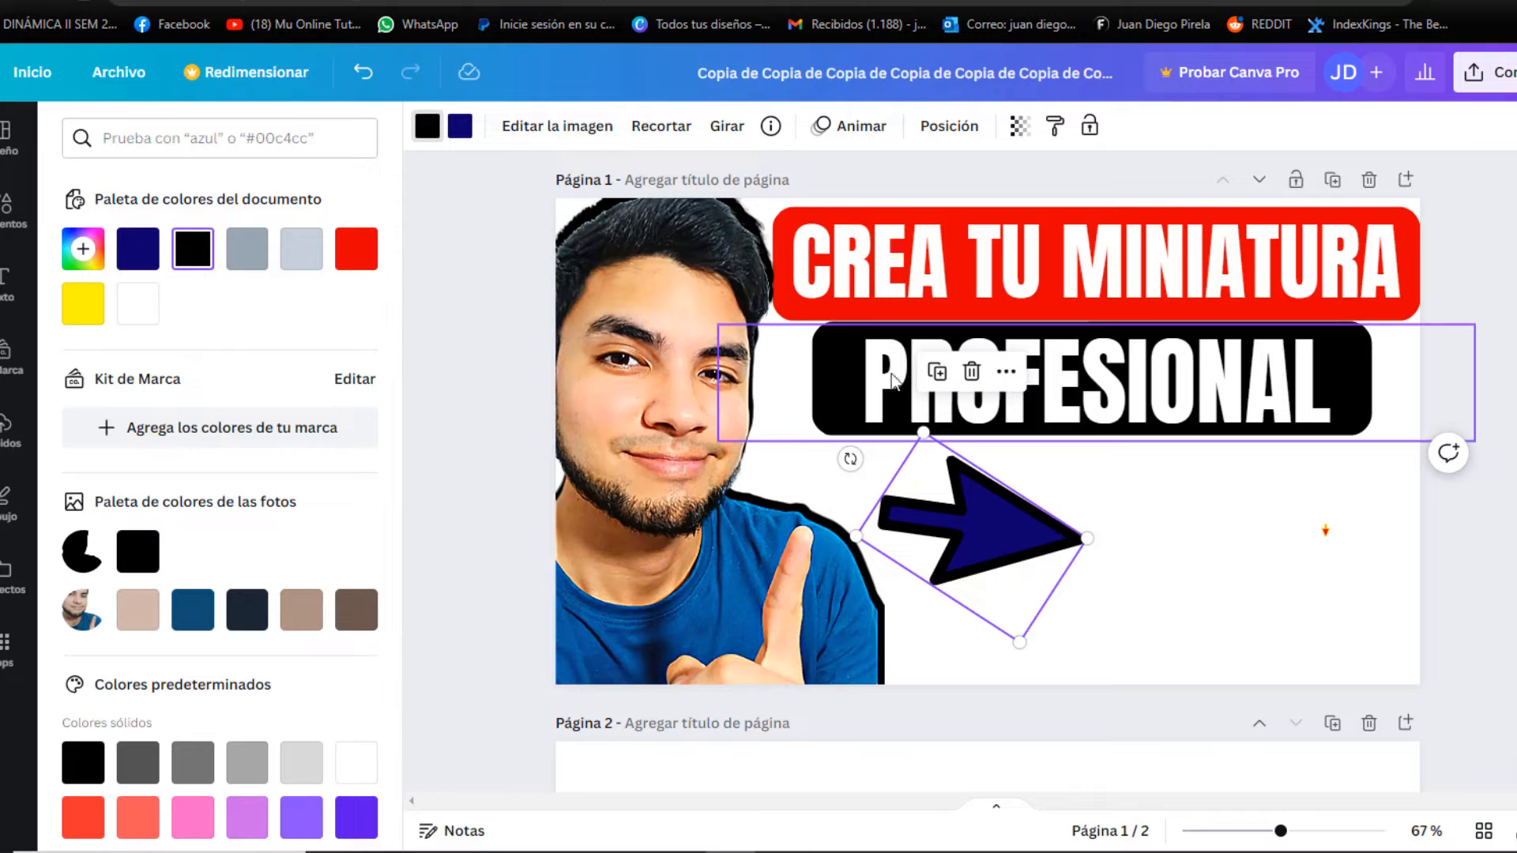
click(355, 252)
click(79, 251)
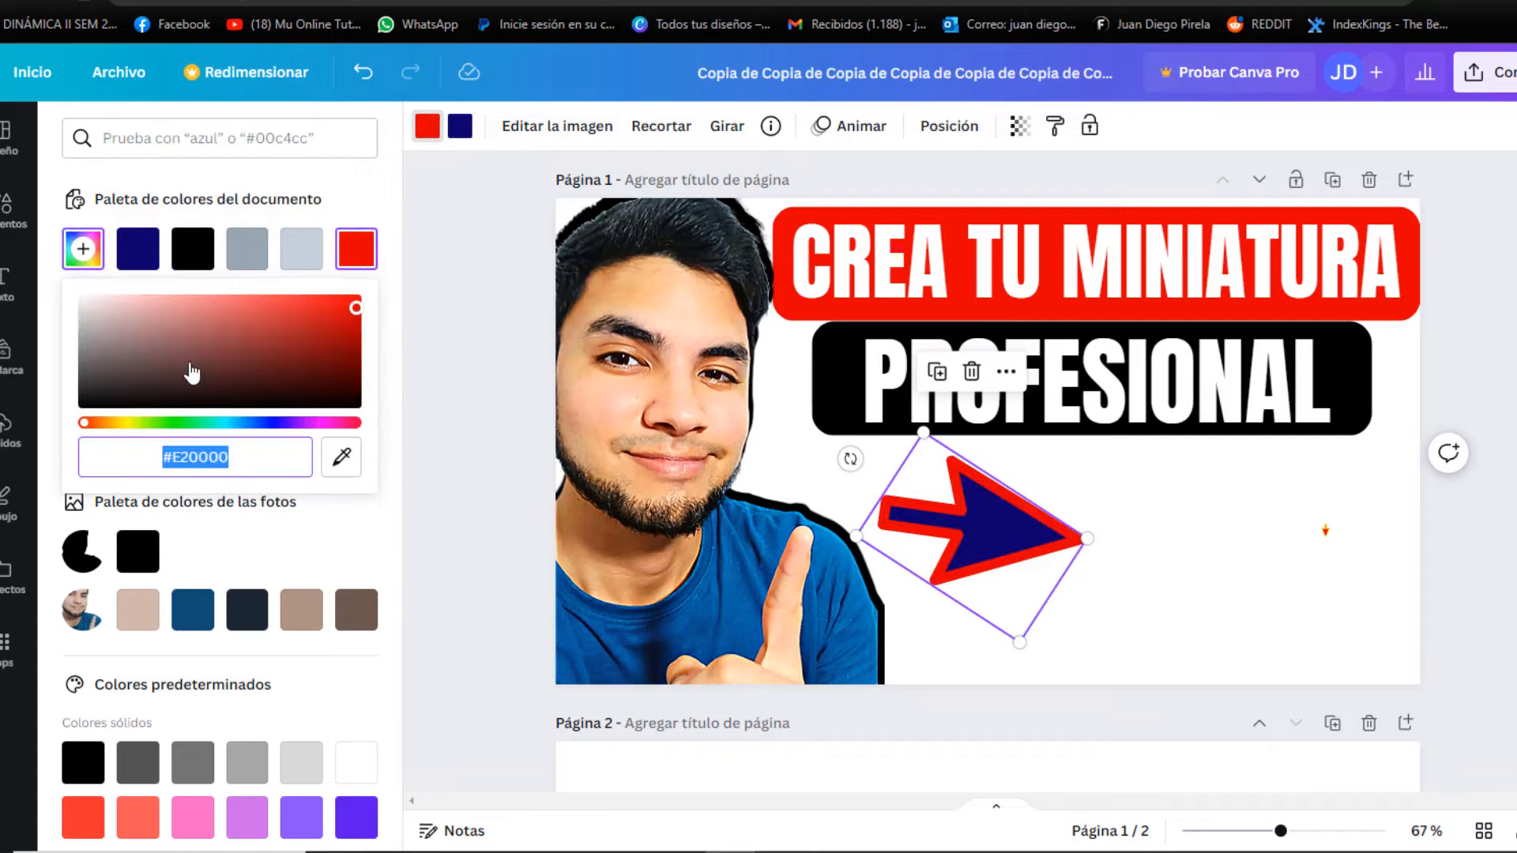
drag(133, 426, 307, 424)
drag(349, 316, 9, 505)
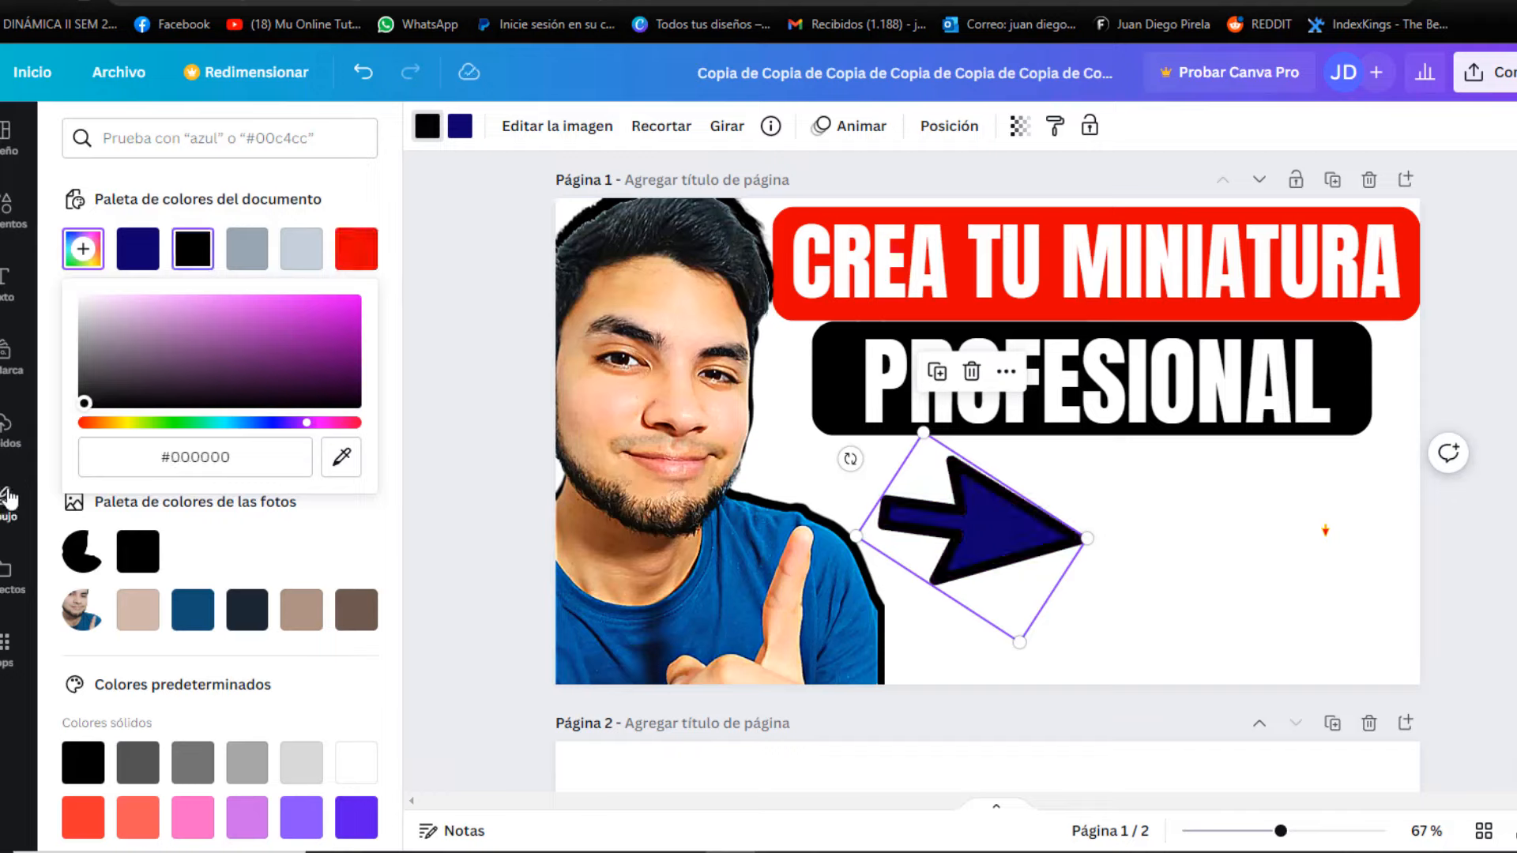
- Fill the arrow with the document's yellow, then tilt it slightly downward and nudge it to the right
click(461, 128)
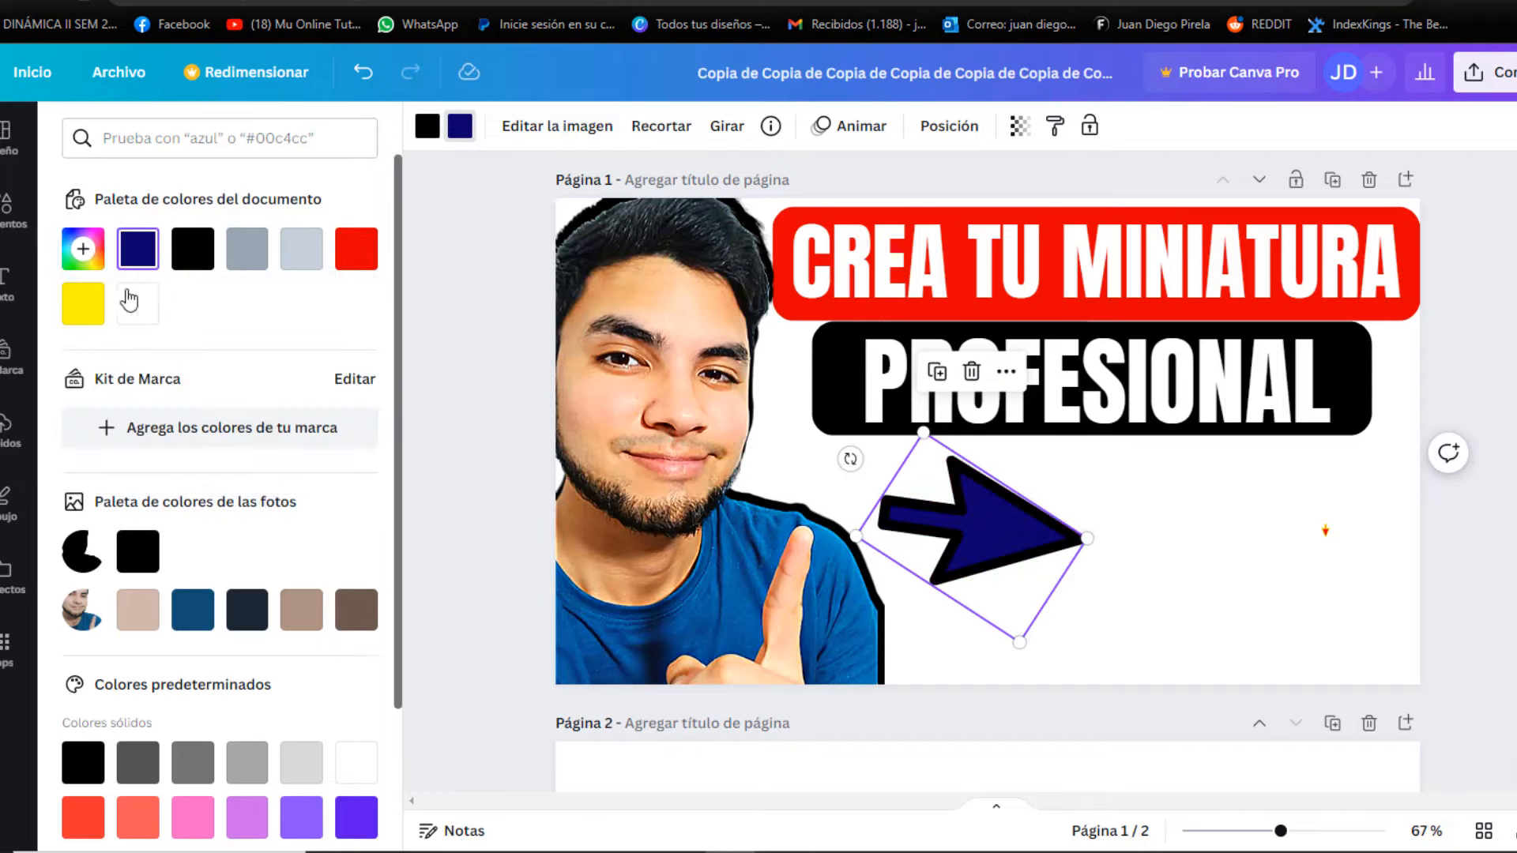
click(83, 303)
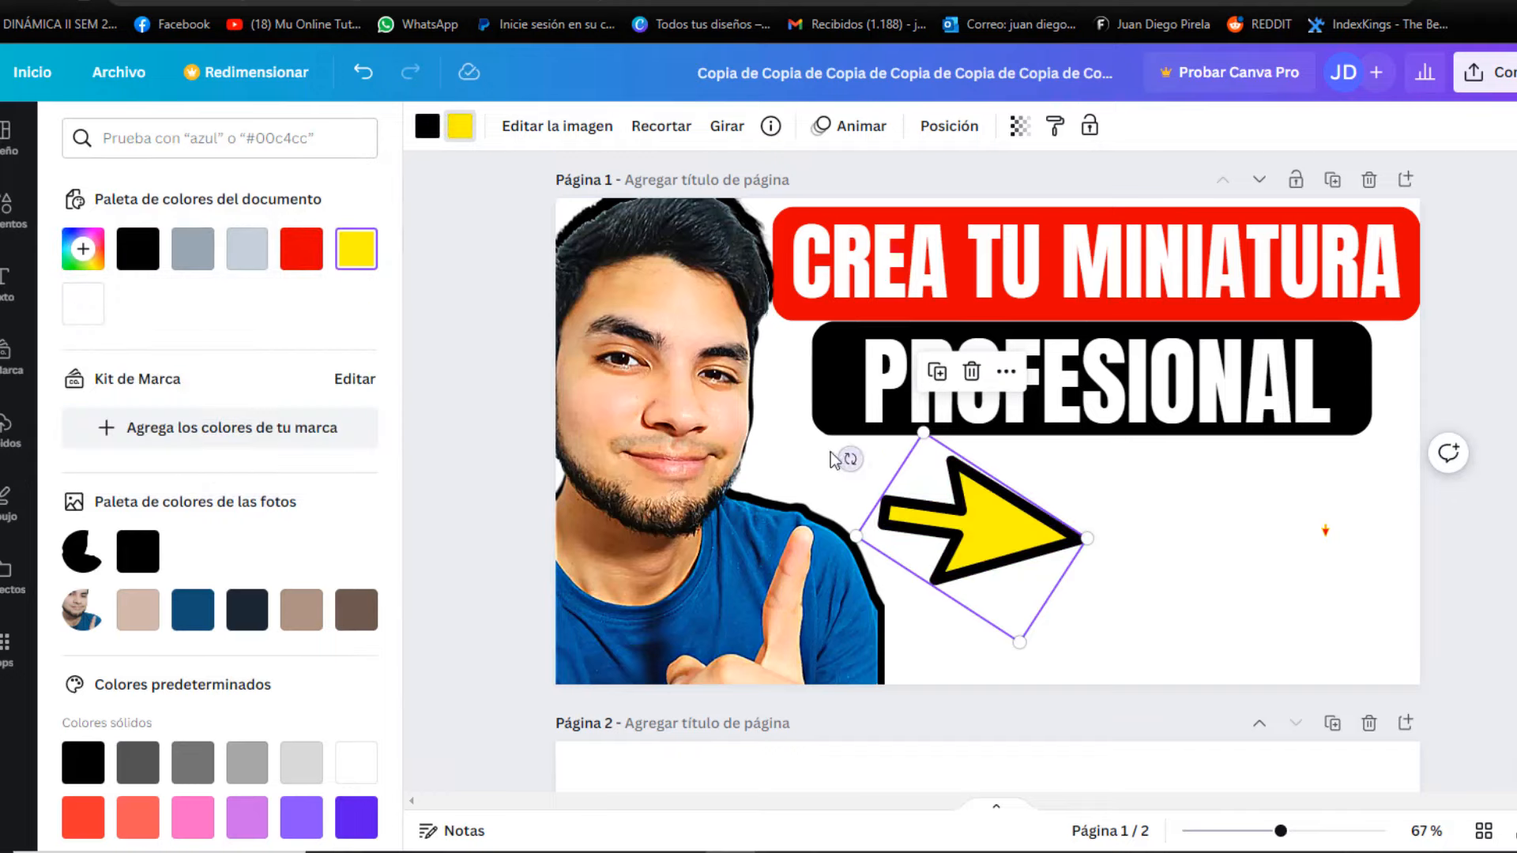
drag(850, 459, 866, 437)
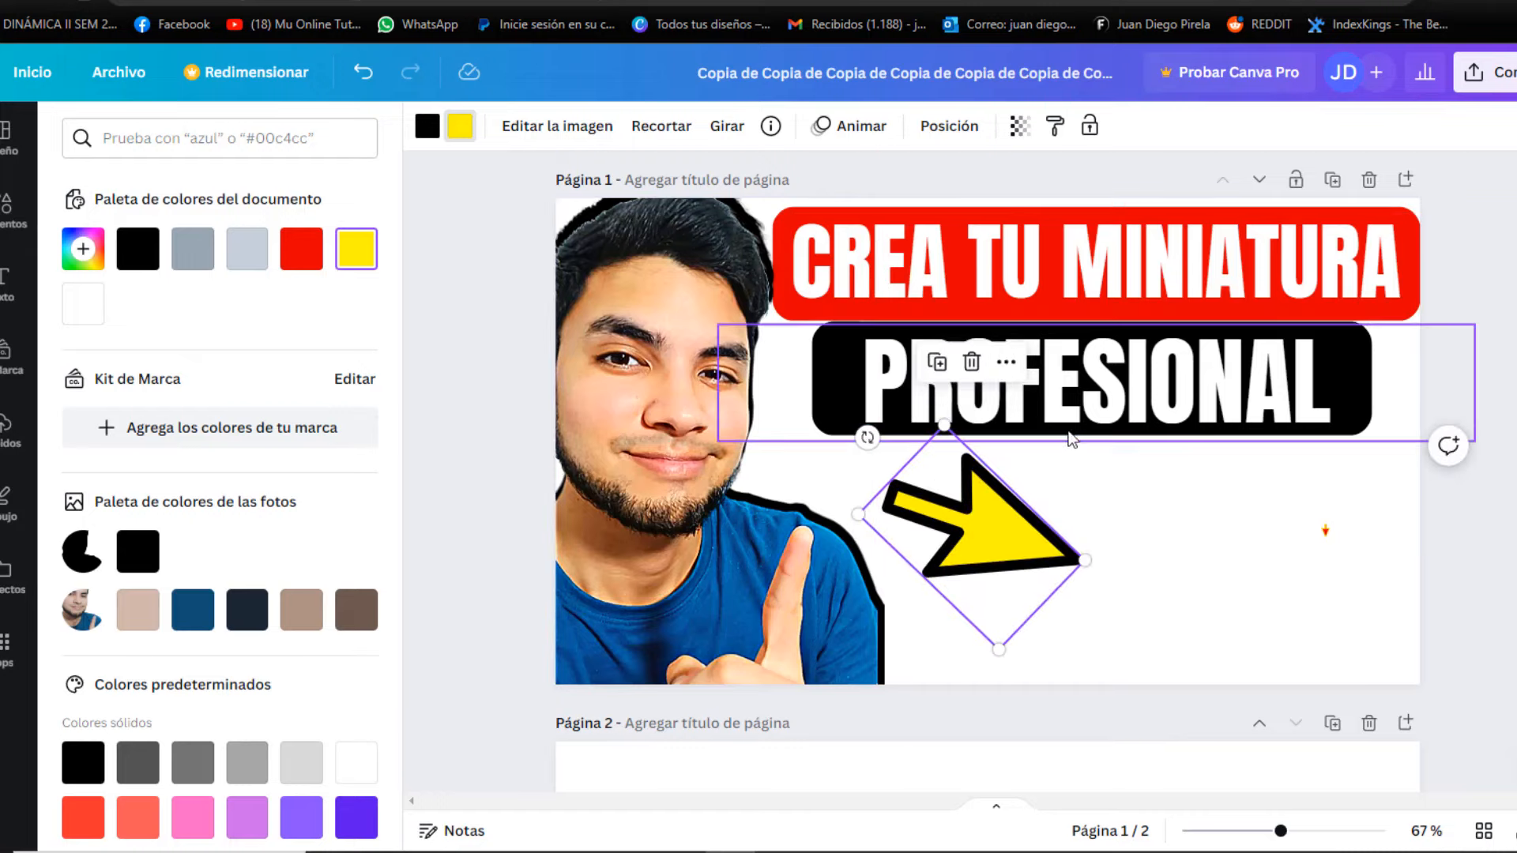
drag(973, 542, 980, 544)
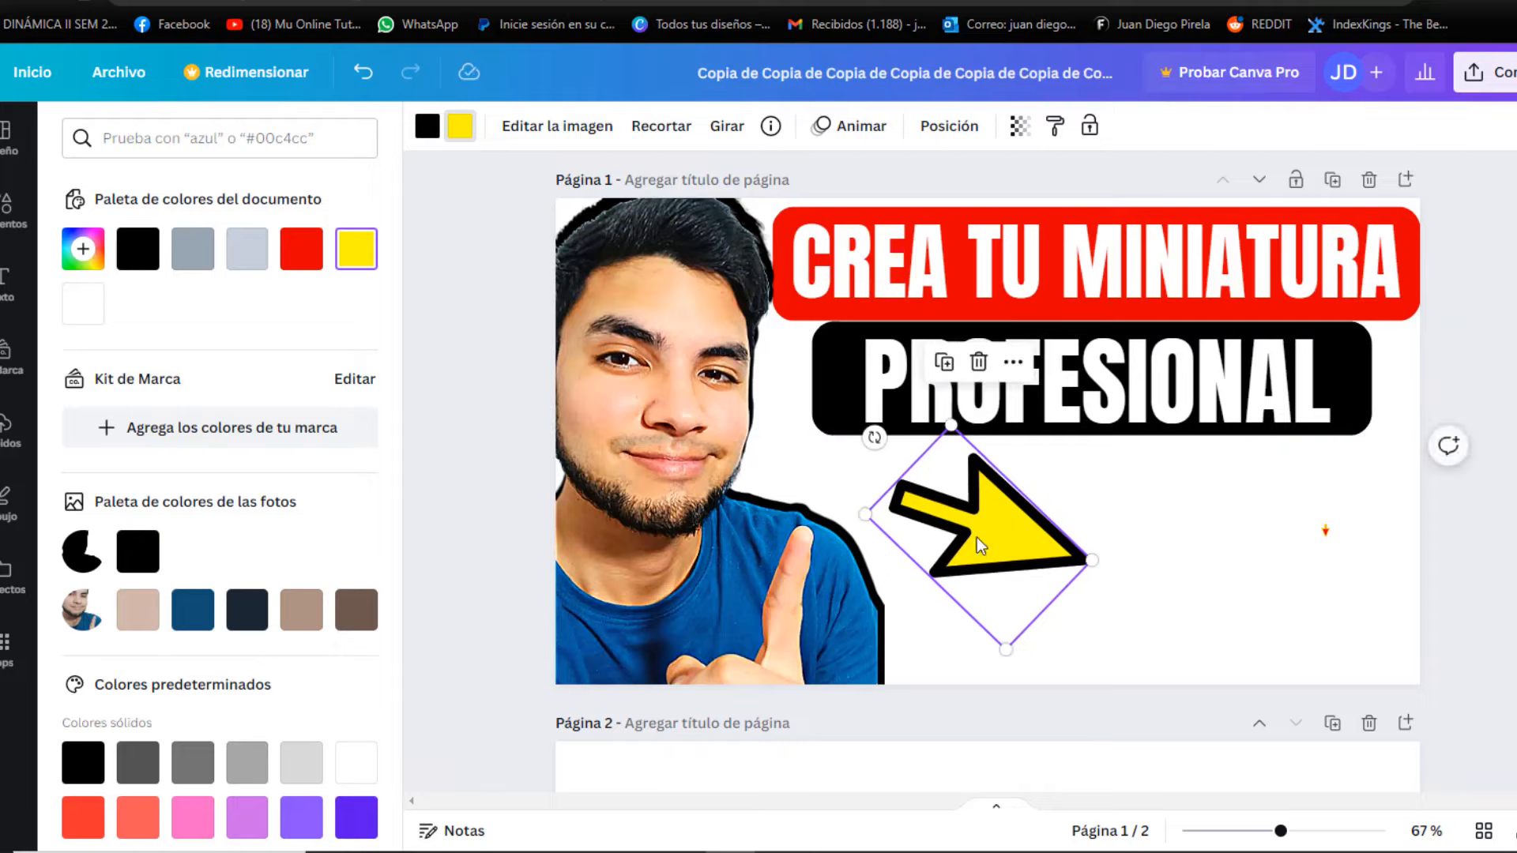
click(1202, 536)
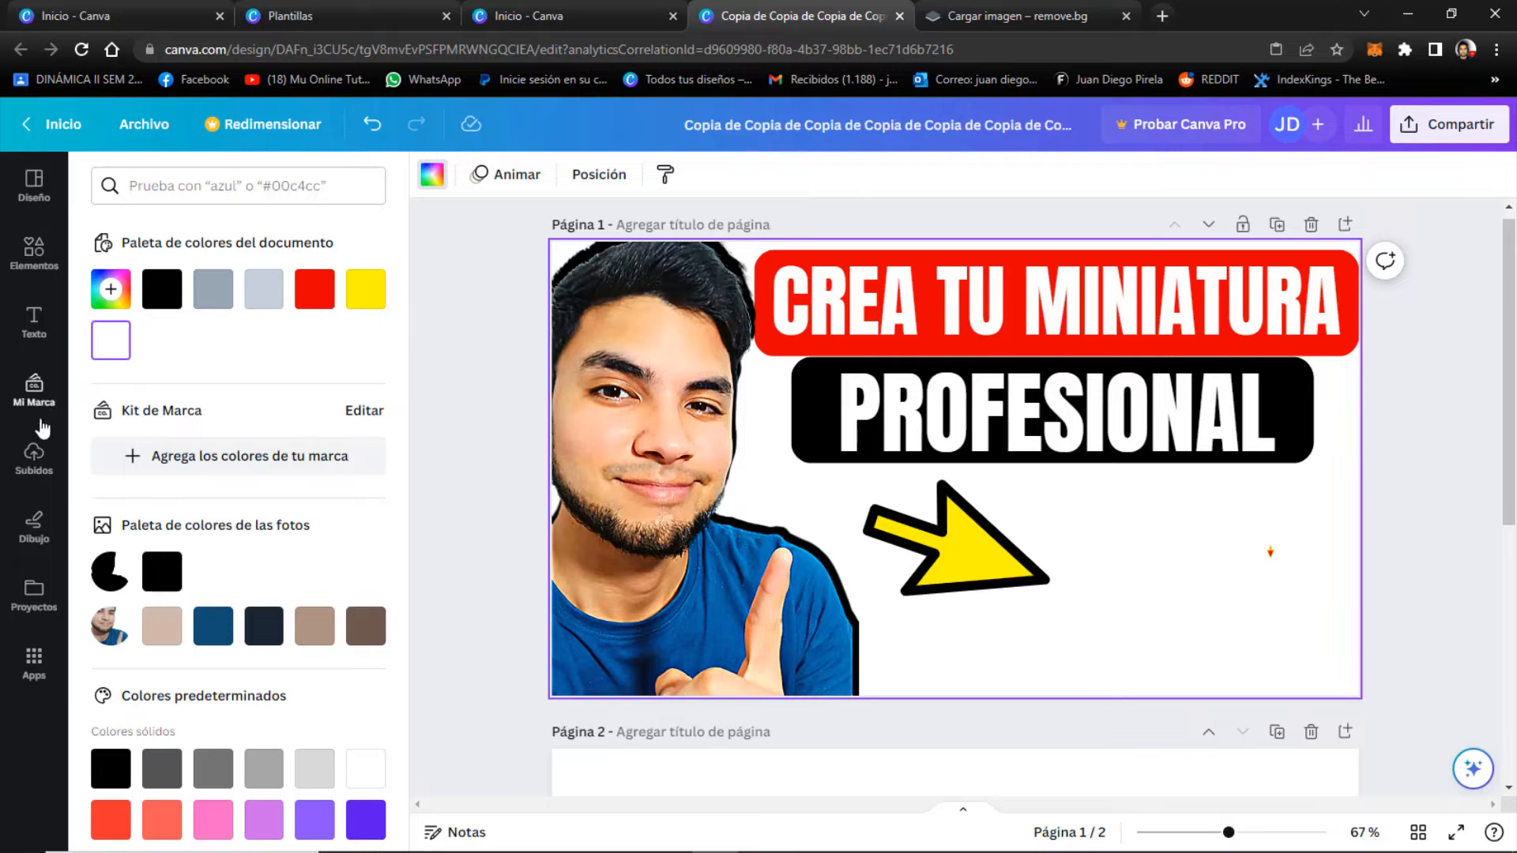
- Find the red YouTube play-button logo among the uploaded images and add it to the thumbnail
click(37, 457)
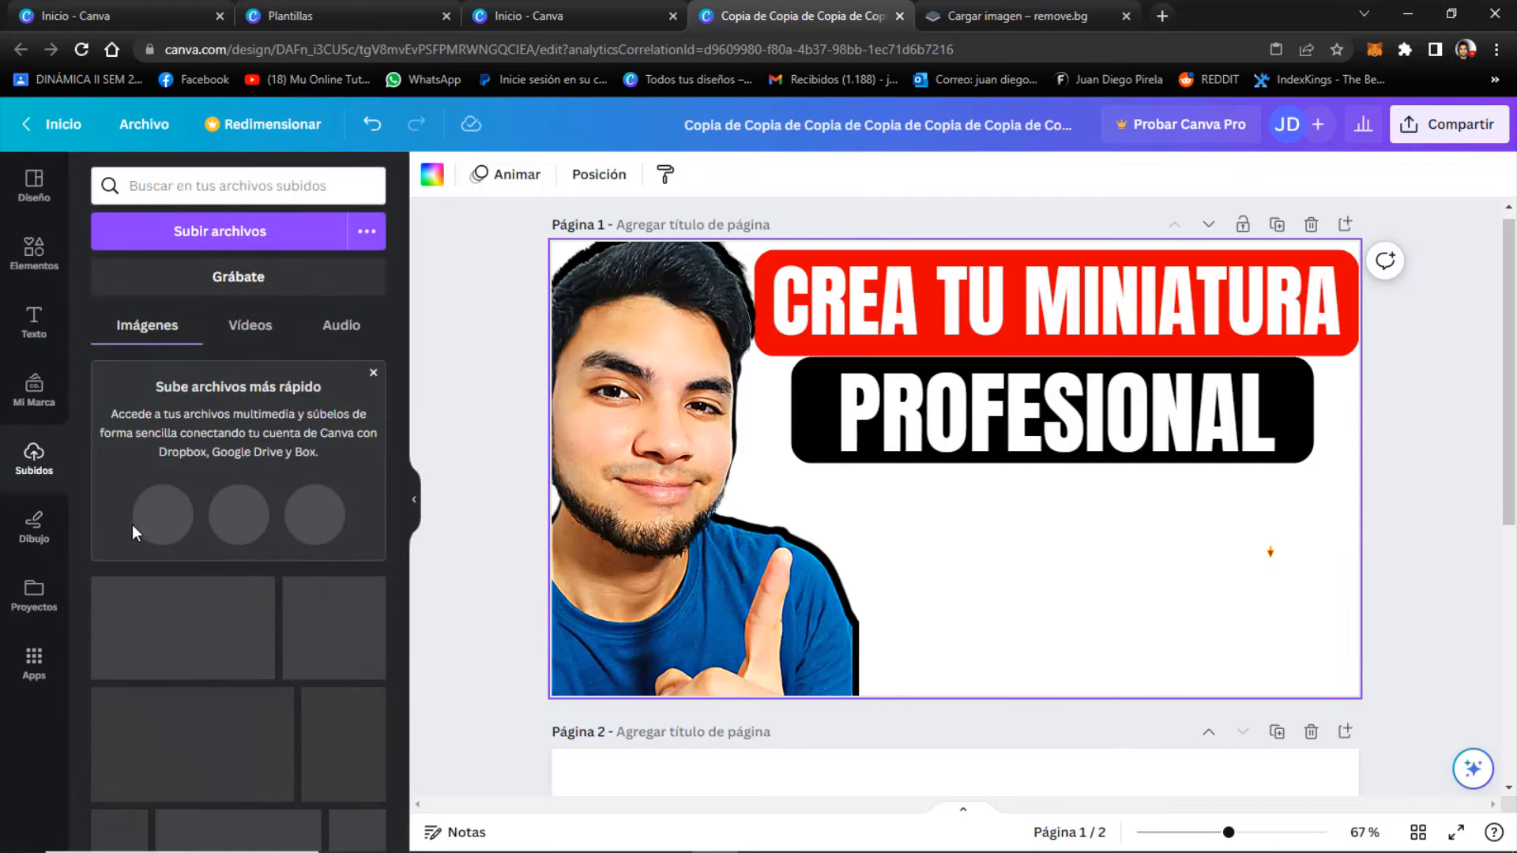
scroll(328, 670, down, 5)
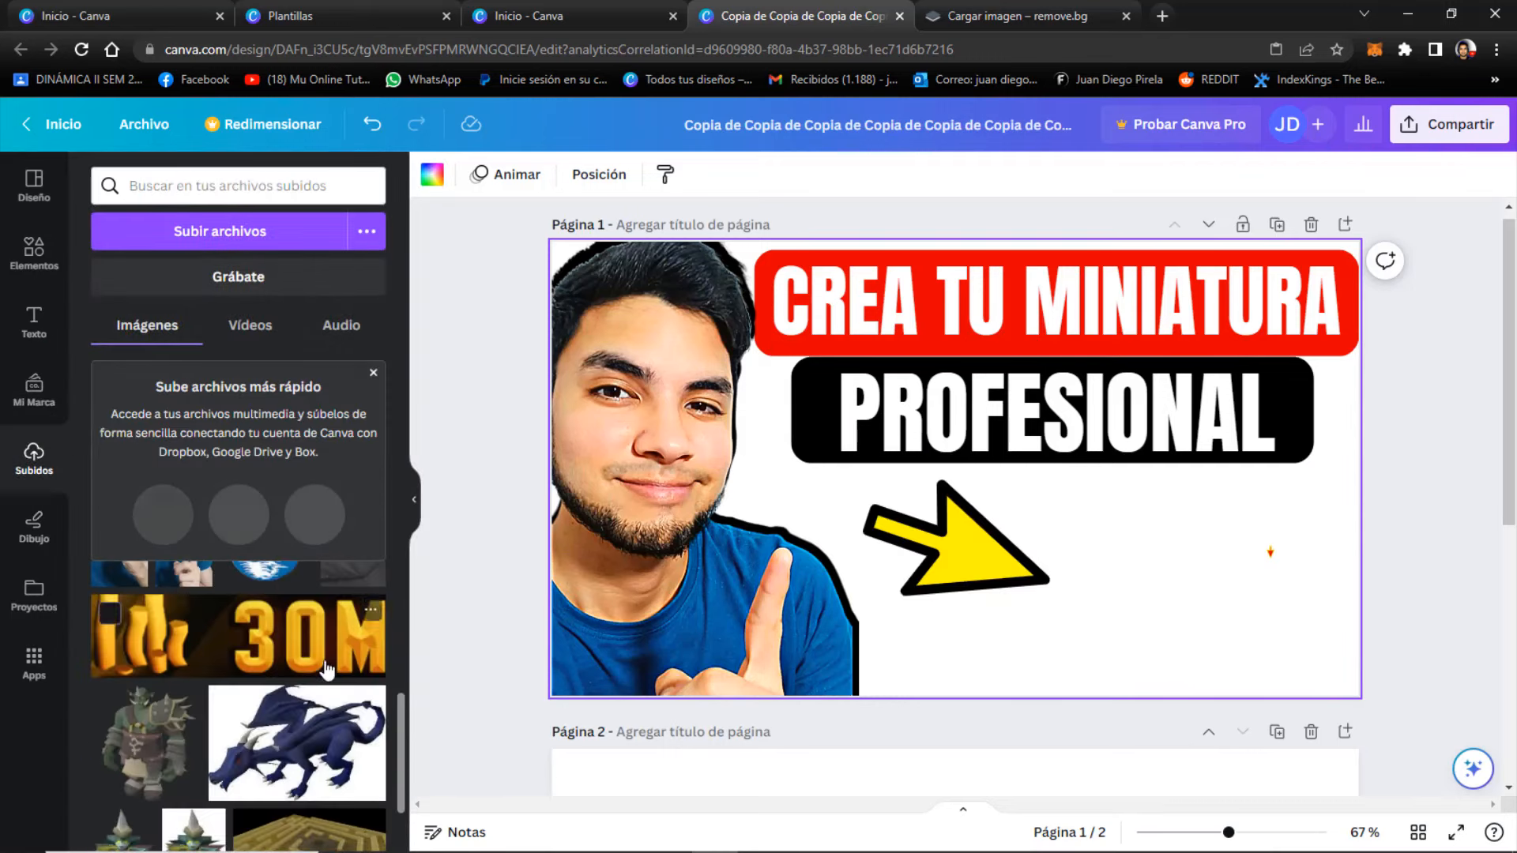
scroll(328, 670, down, 7)
scroll(315, 648, up, 8)
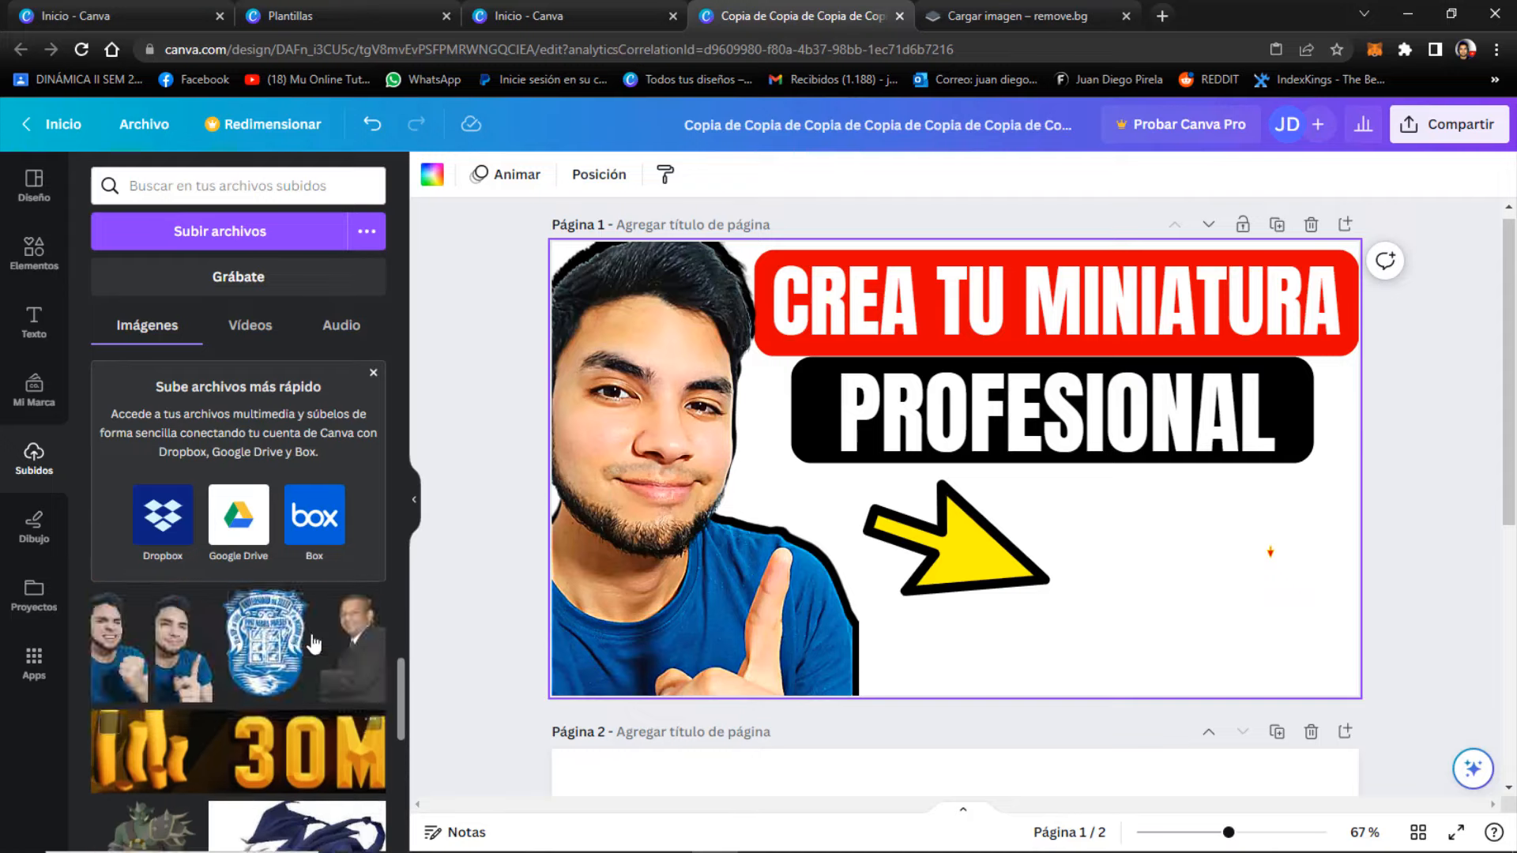
scroll(314, 646, down, 10)
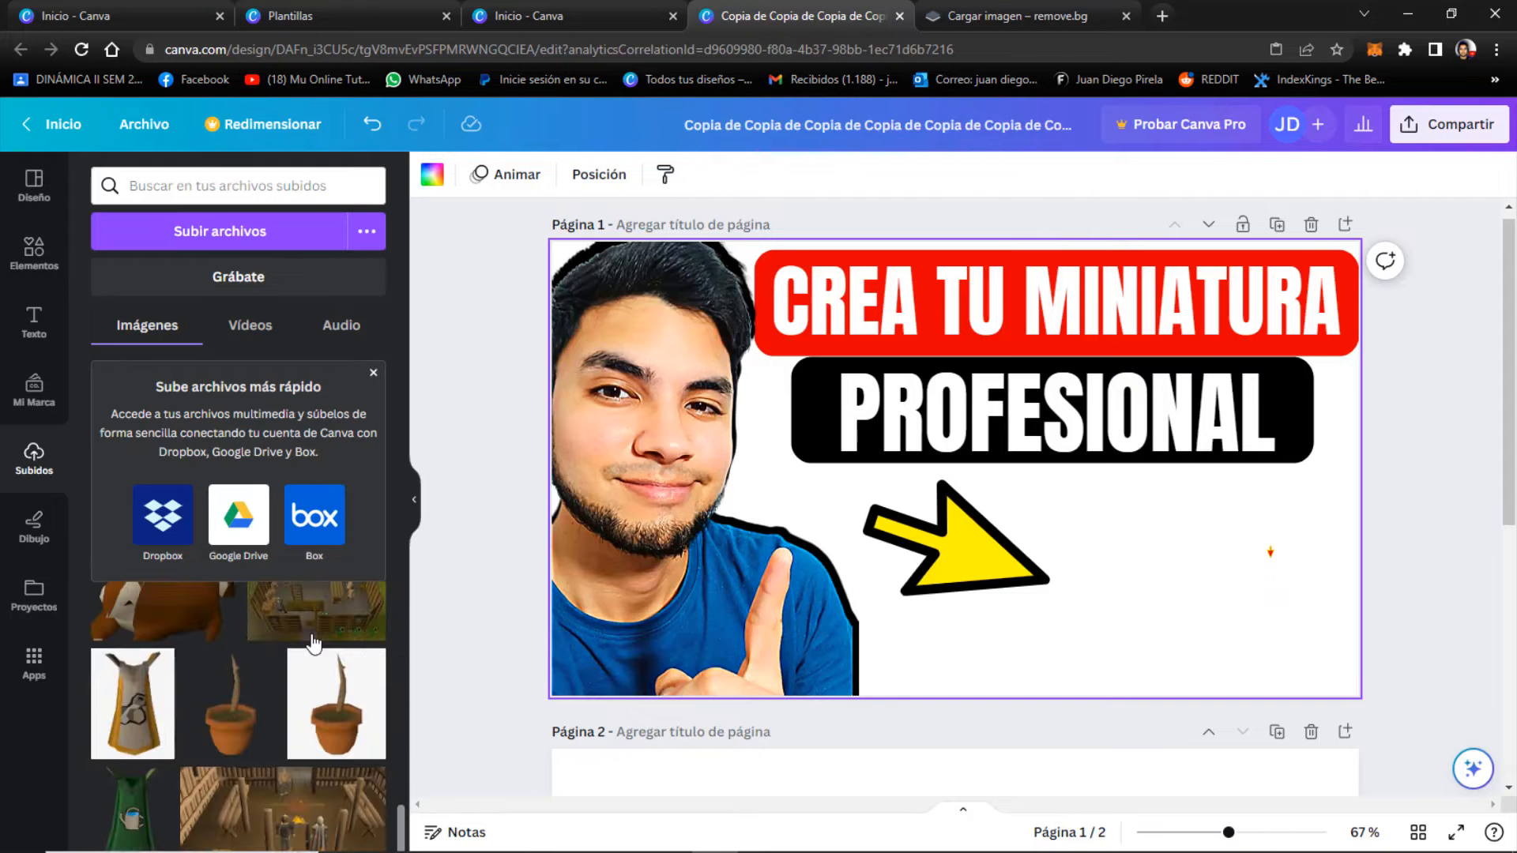
scroll(314, 644, down, 10)
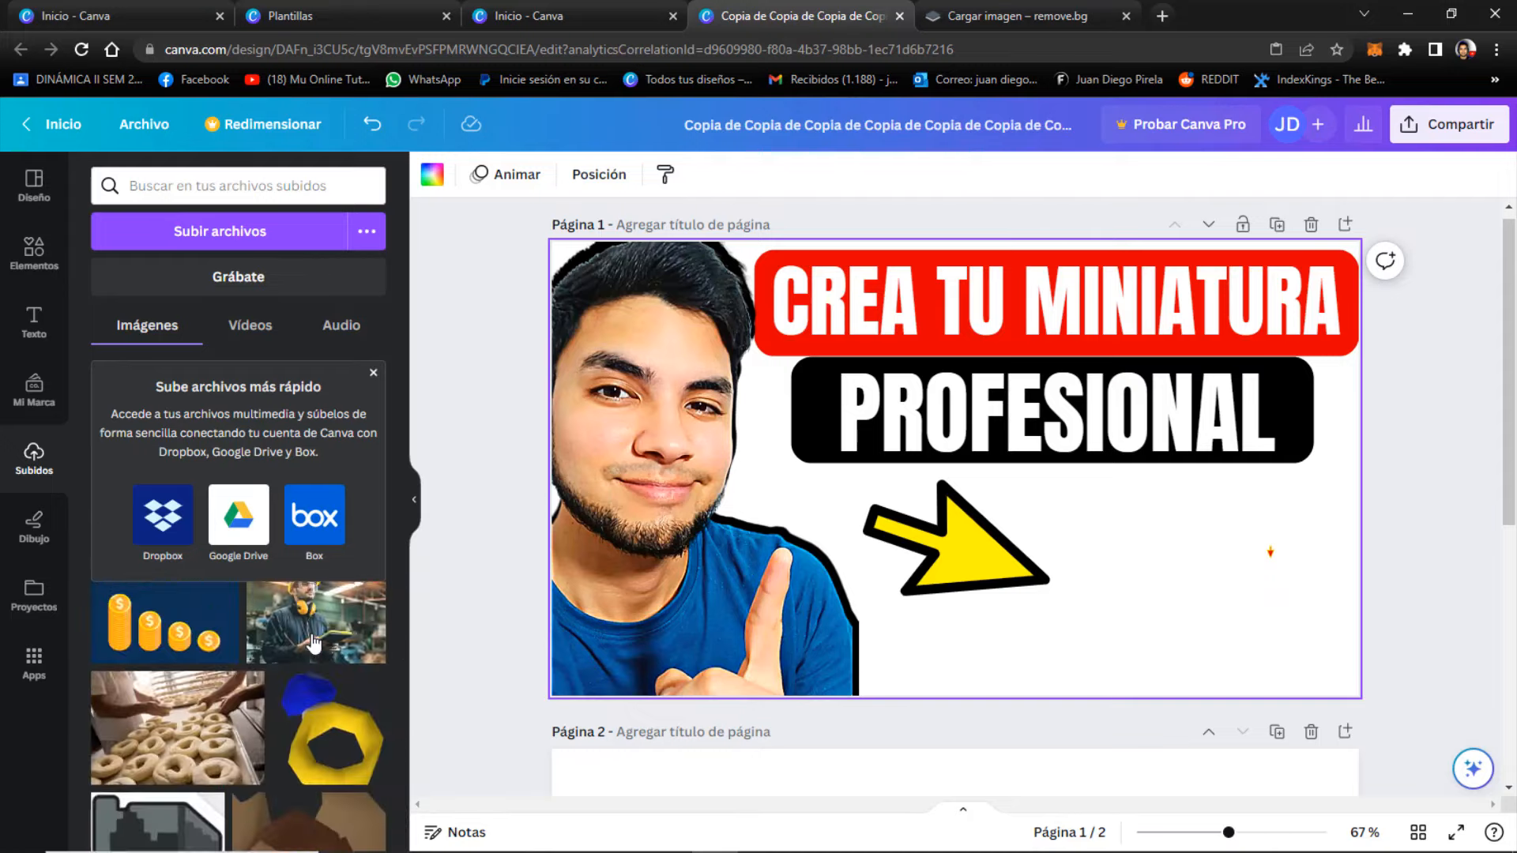
scroll(314, 644, down, 10)
scroll(315, 644, down, 3)
drag(934, 625, 1248, 606)
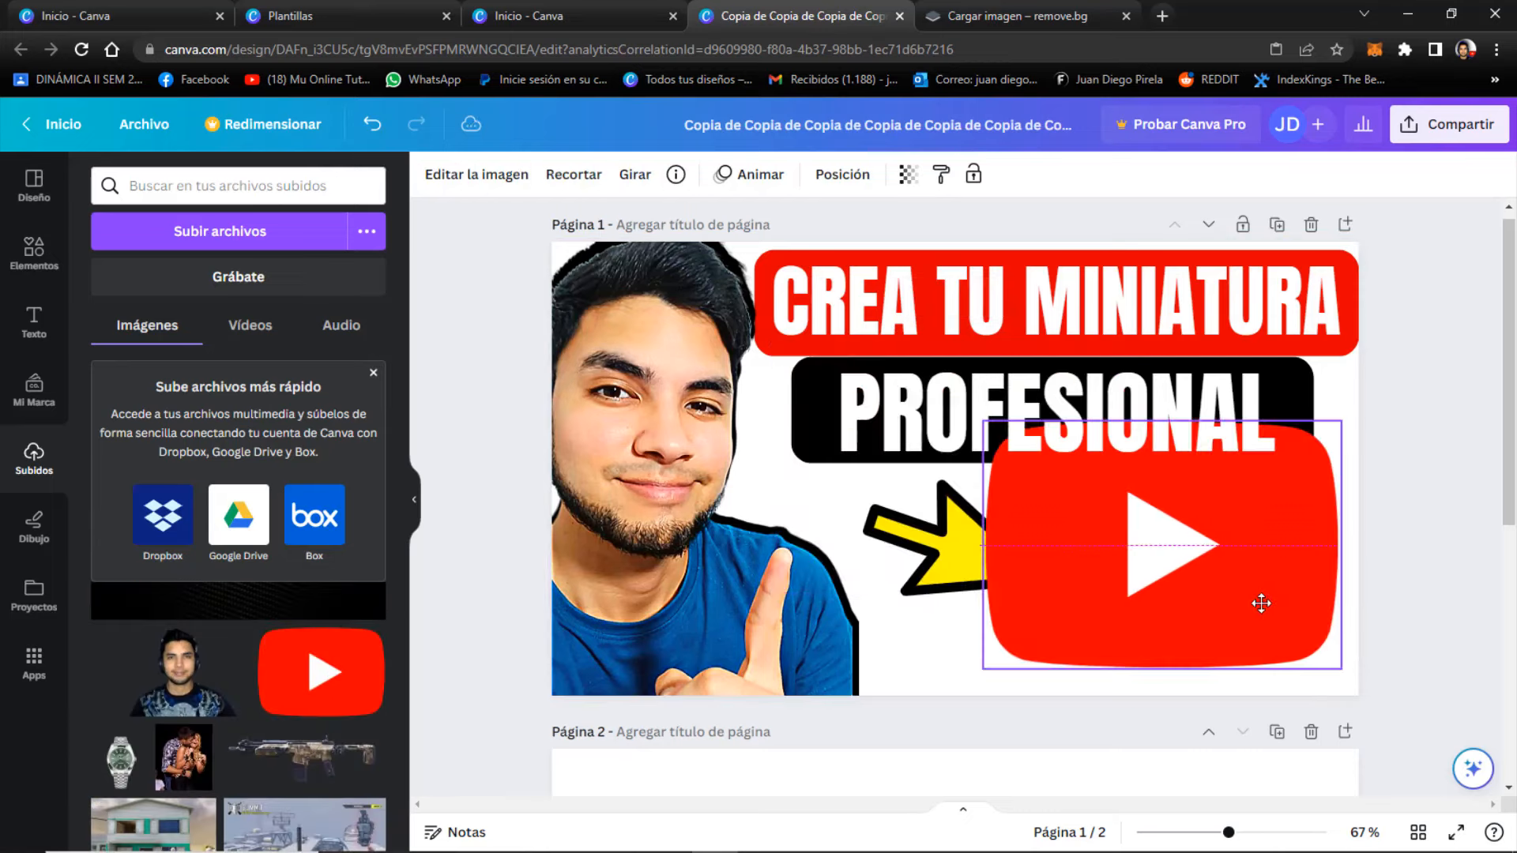
- Shrink the YouTube logo to about 355 by 245 px and place it beneath the PROFESIONAL banner, at the arrow's tip
drag(980, 429, 1133, 495)
drag(1218, 566, 1194, 540)
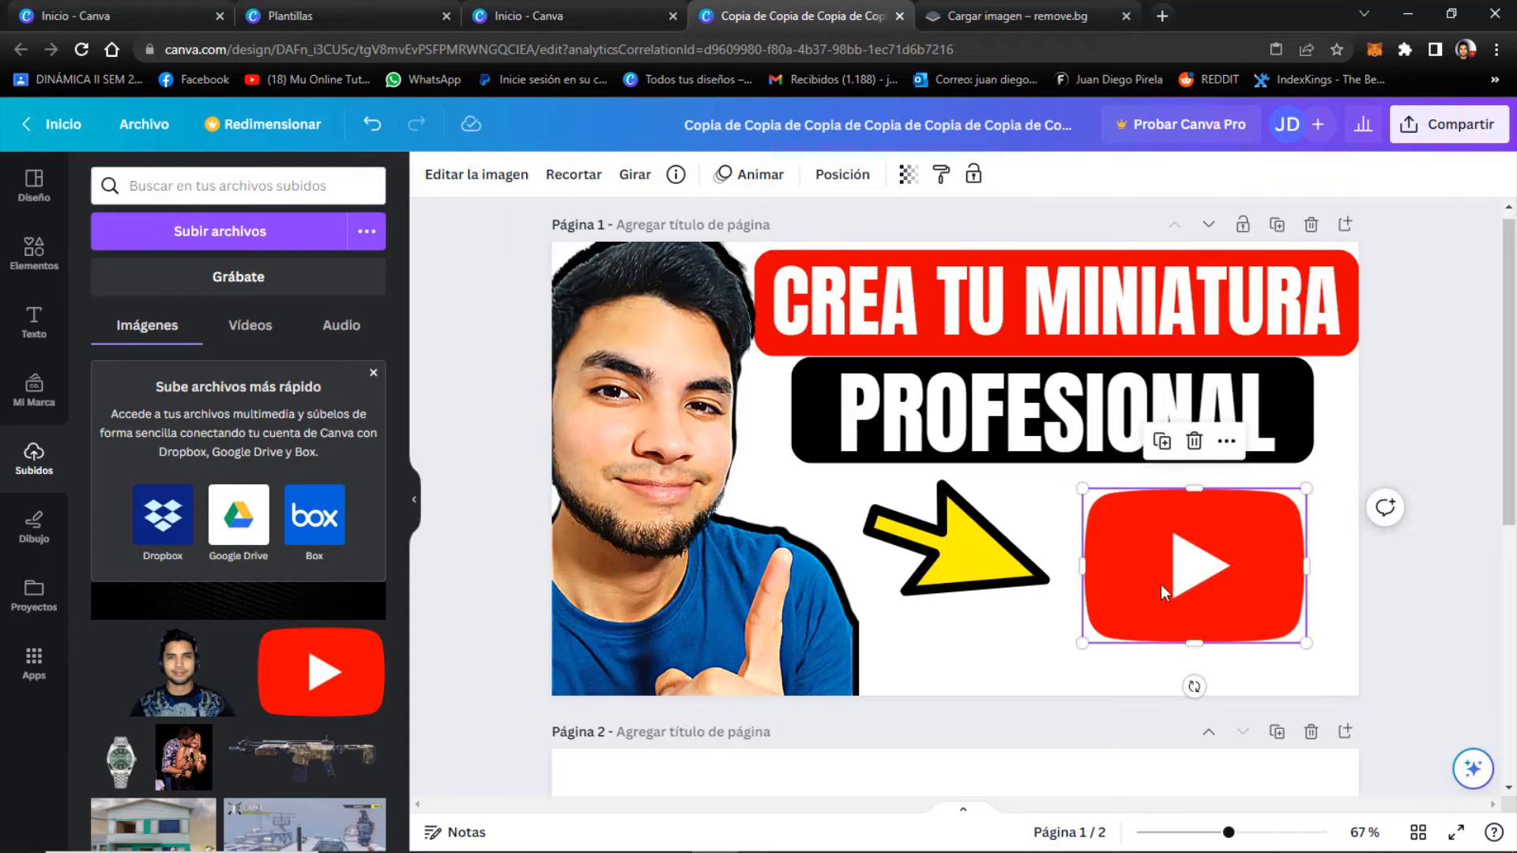
click(1027, 640)
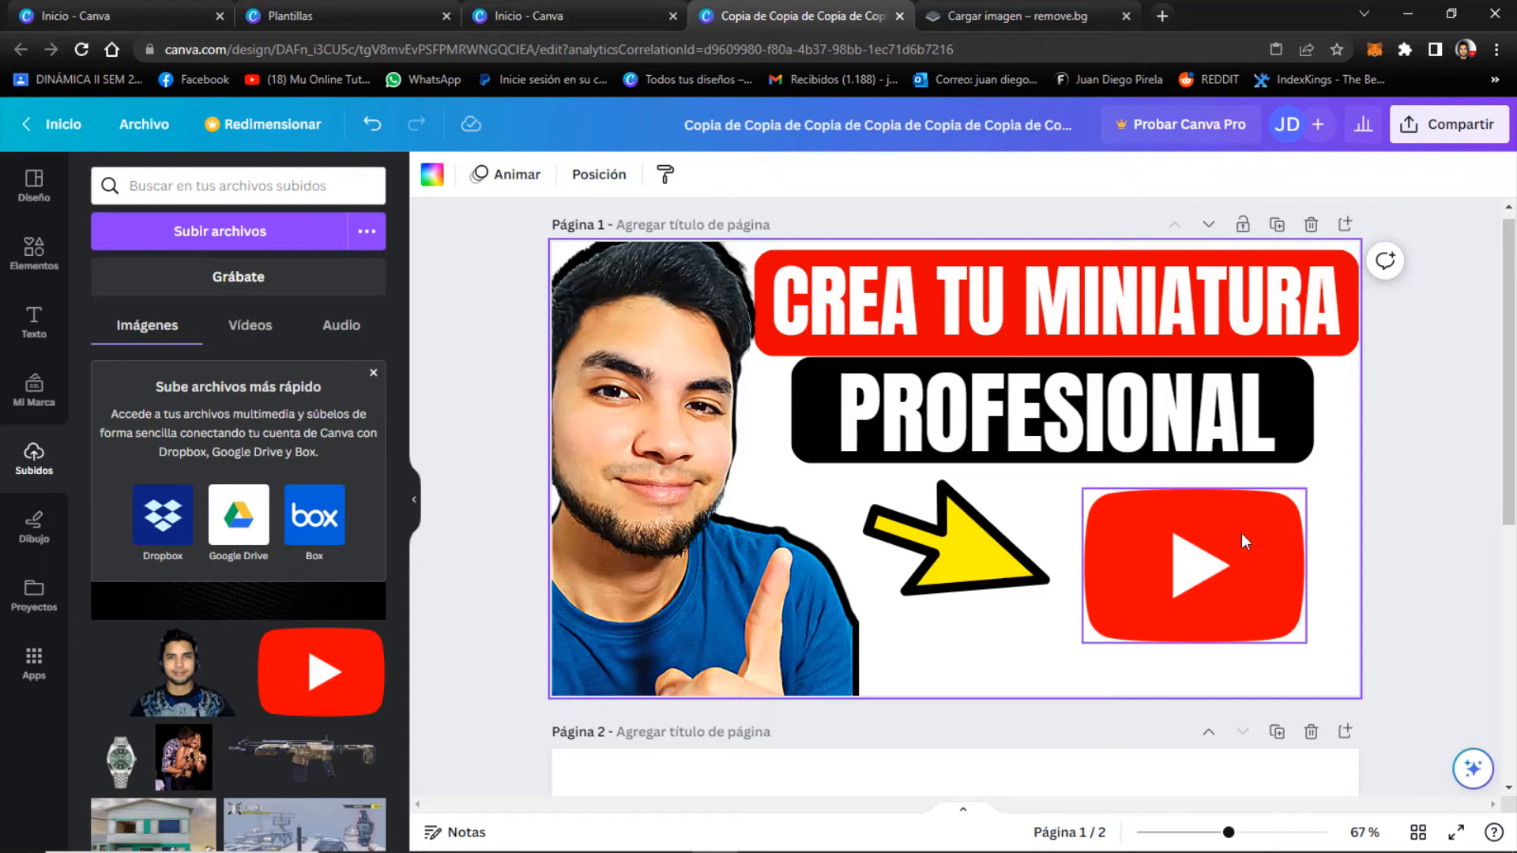
- Copy and paste the YouTube logo, placing the duplicate between the arrow and the original logo
right_click(1206, 563)
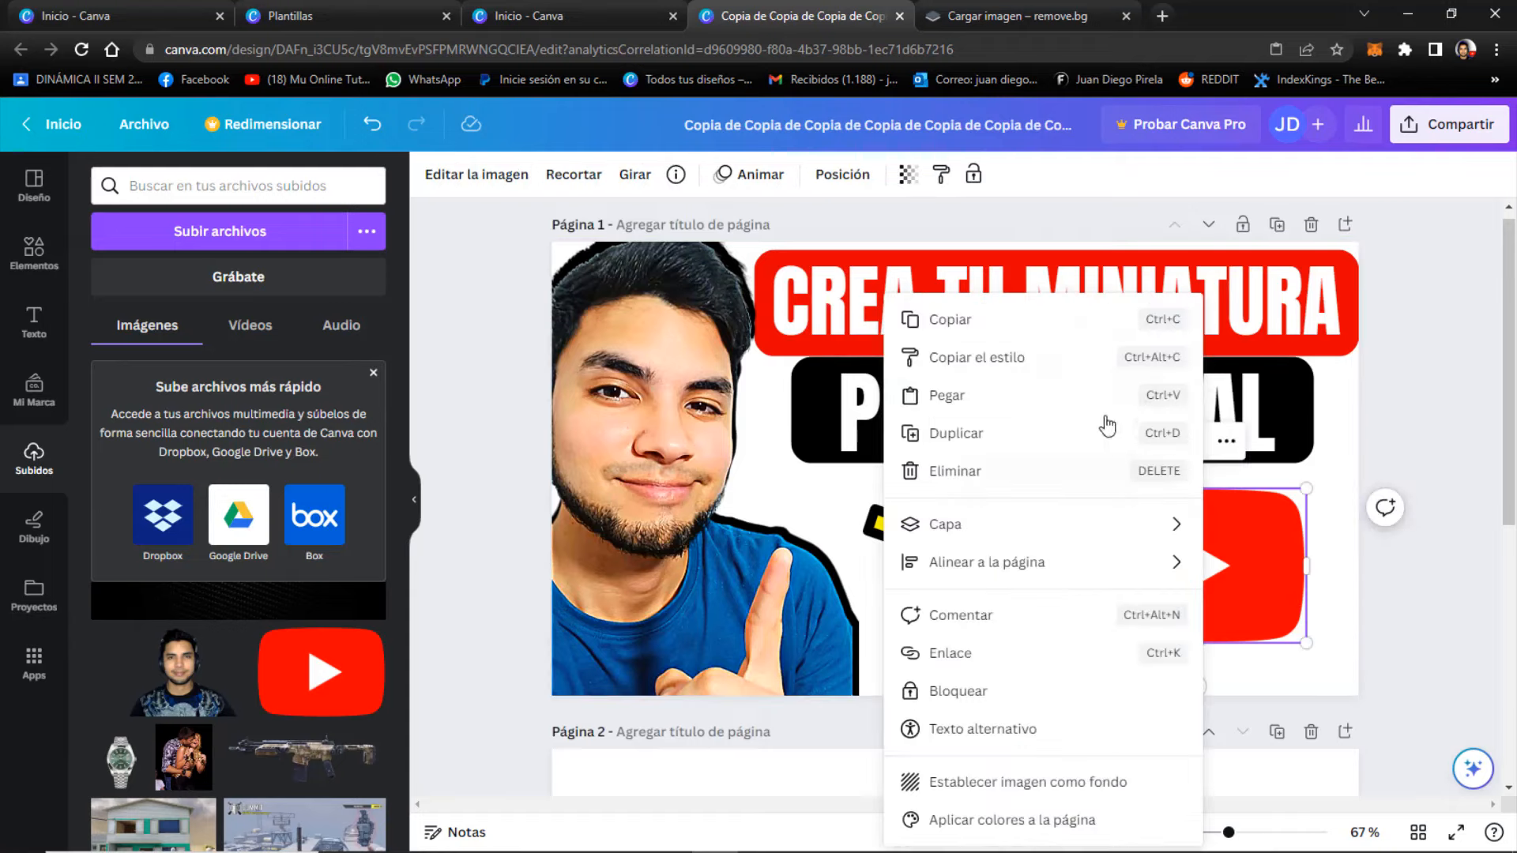
click(965, 321)
right_click(1198, 543)
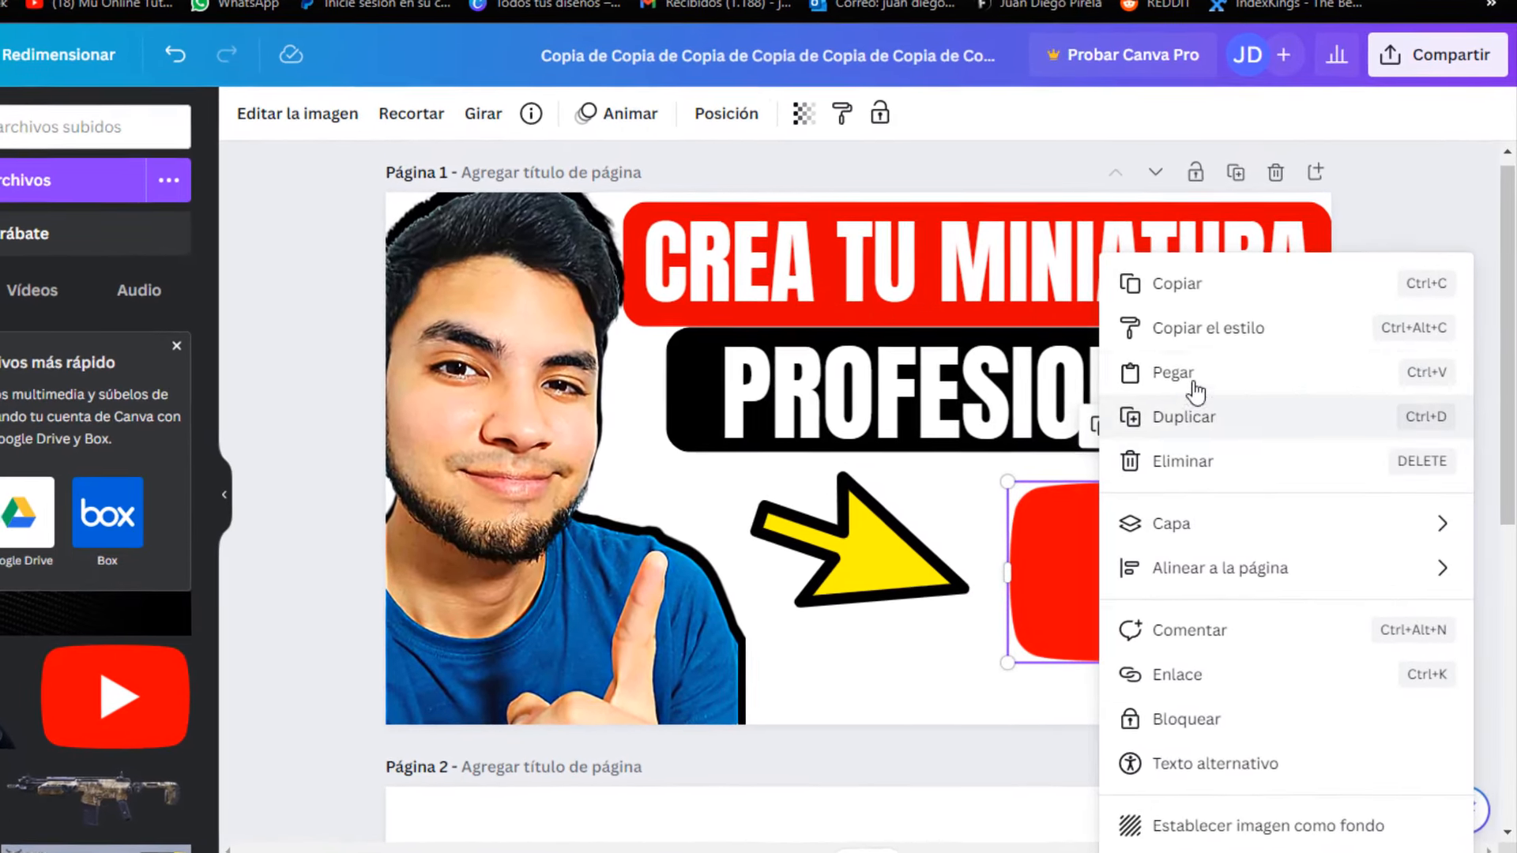
click(1238, 405)
drag(1129, 558, 975, 608)
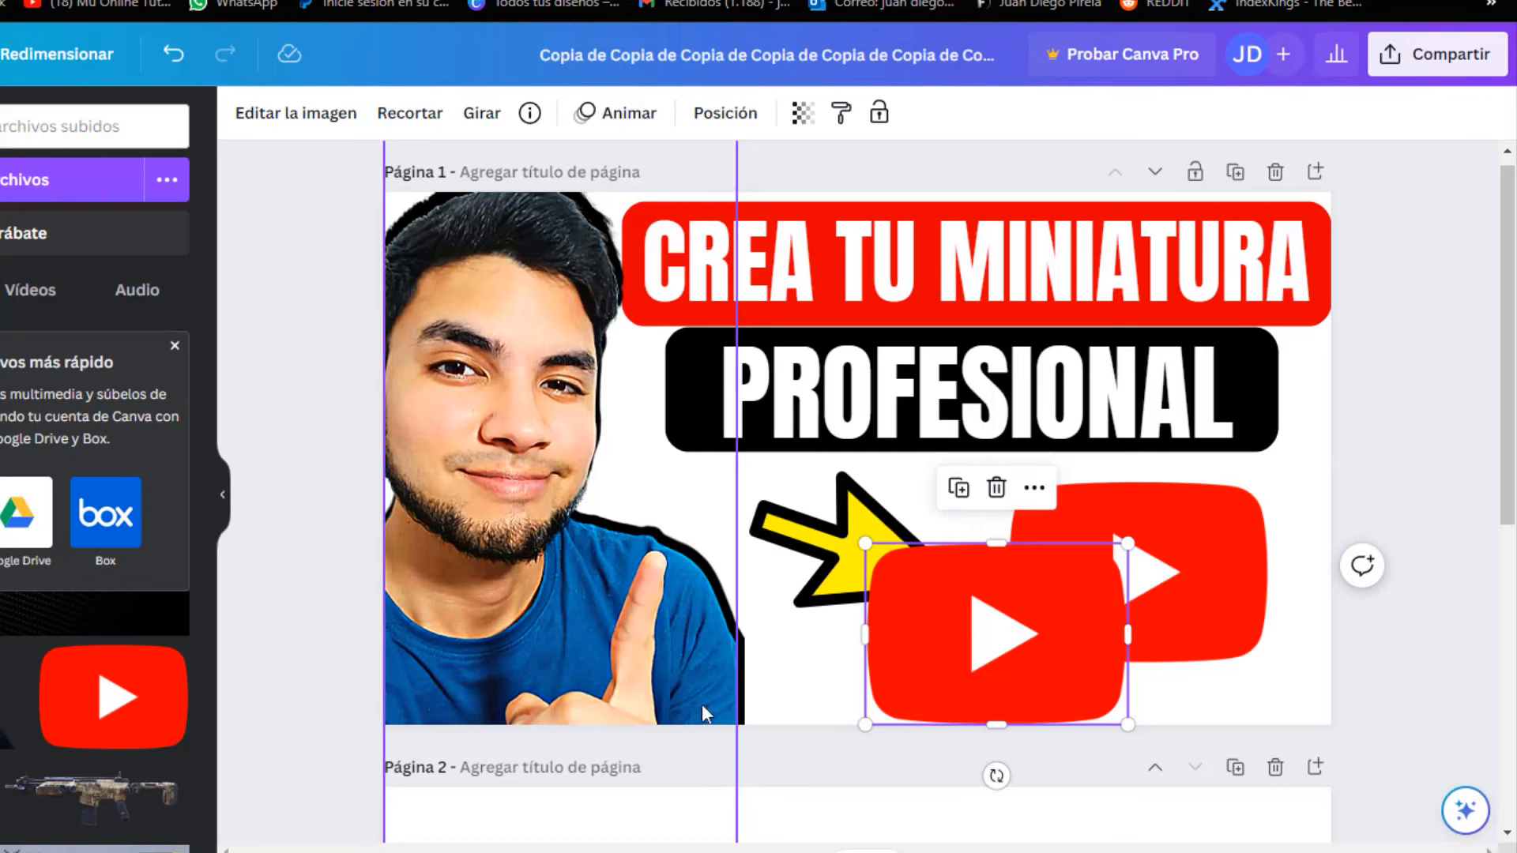
drag(1016, 648, 1045, 610)
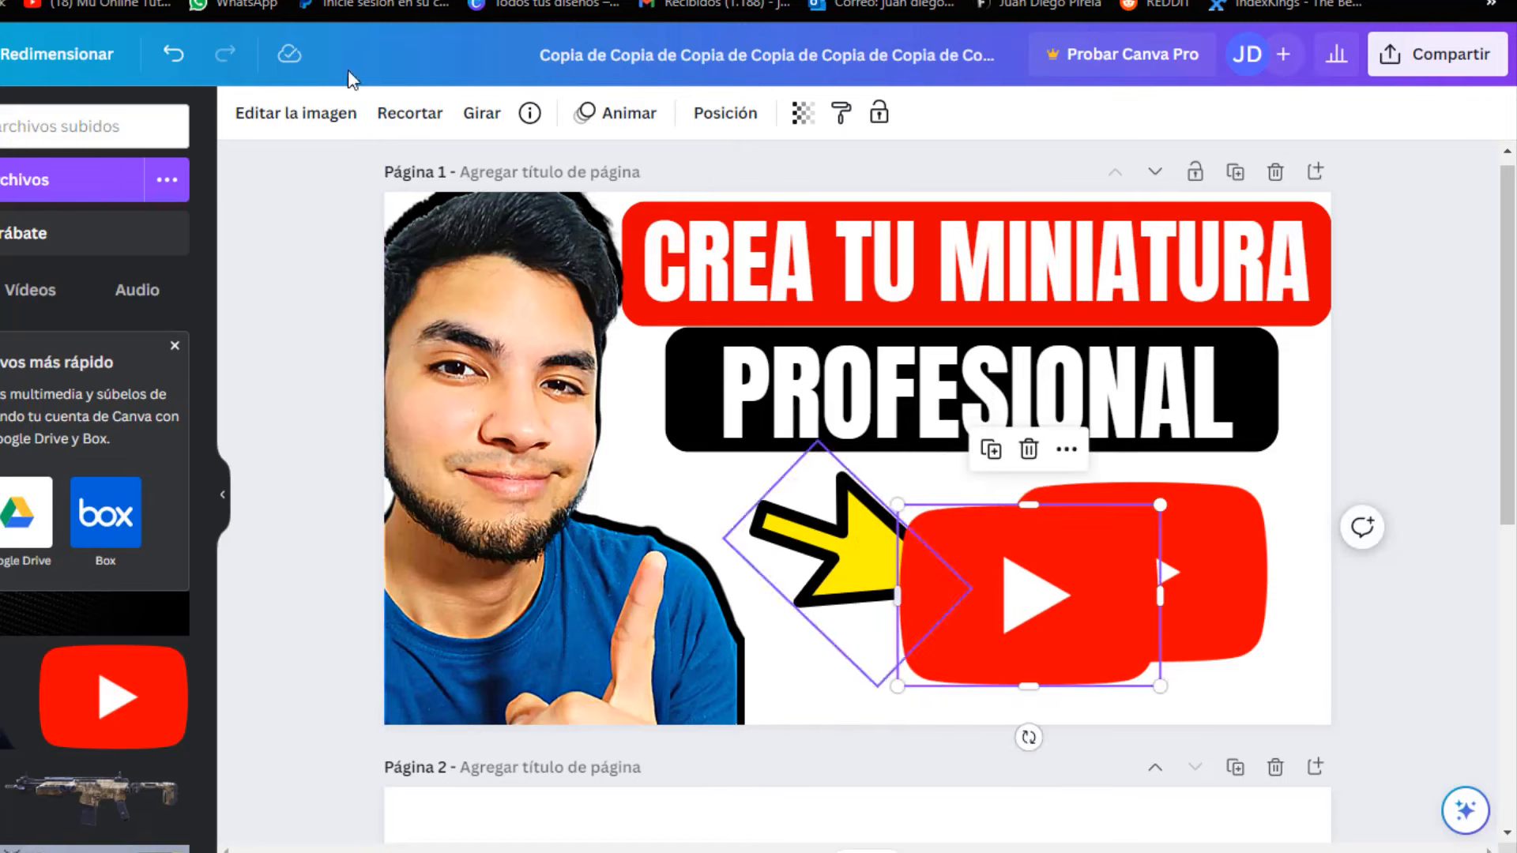
- Apply the Duotone effect Cereza to the duplicate logo, with both Luces and Sombras set to black
click(297, 113)
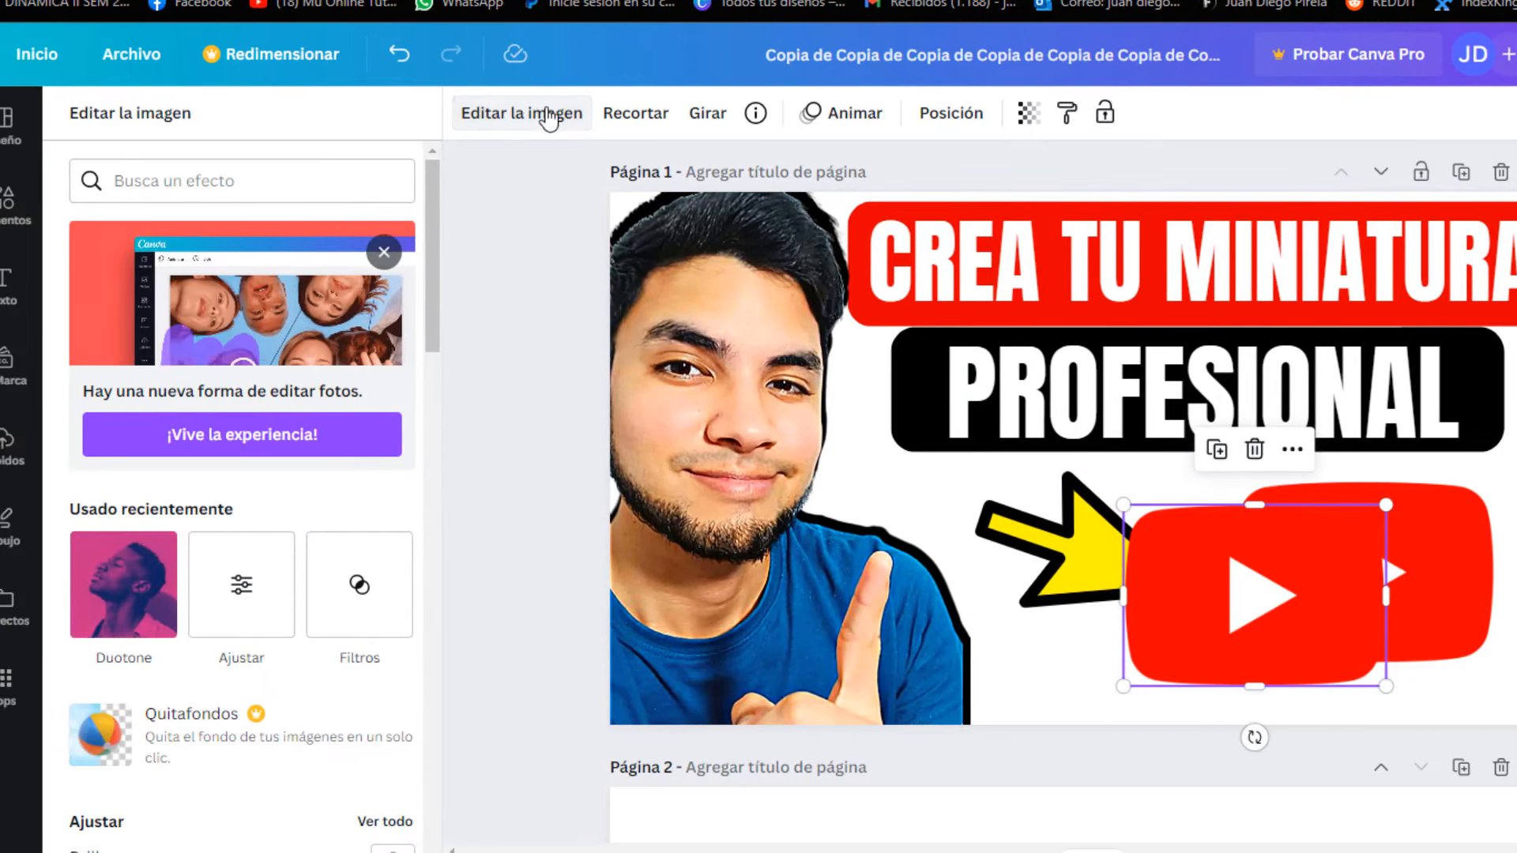
click(124, 612)
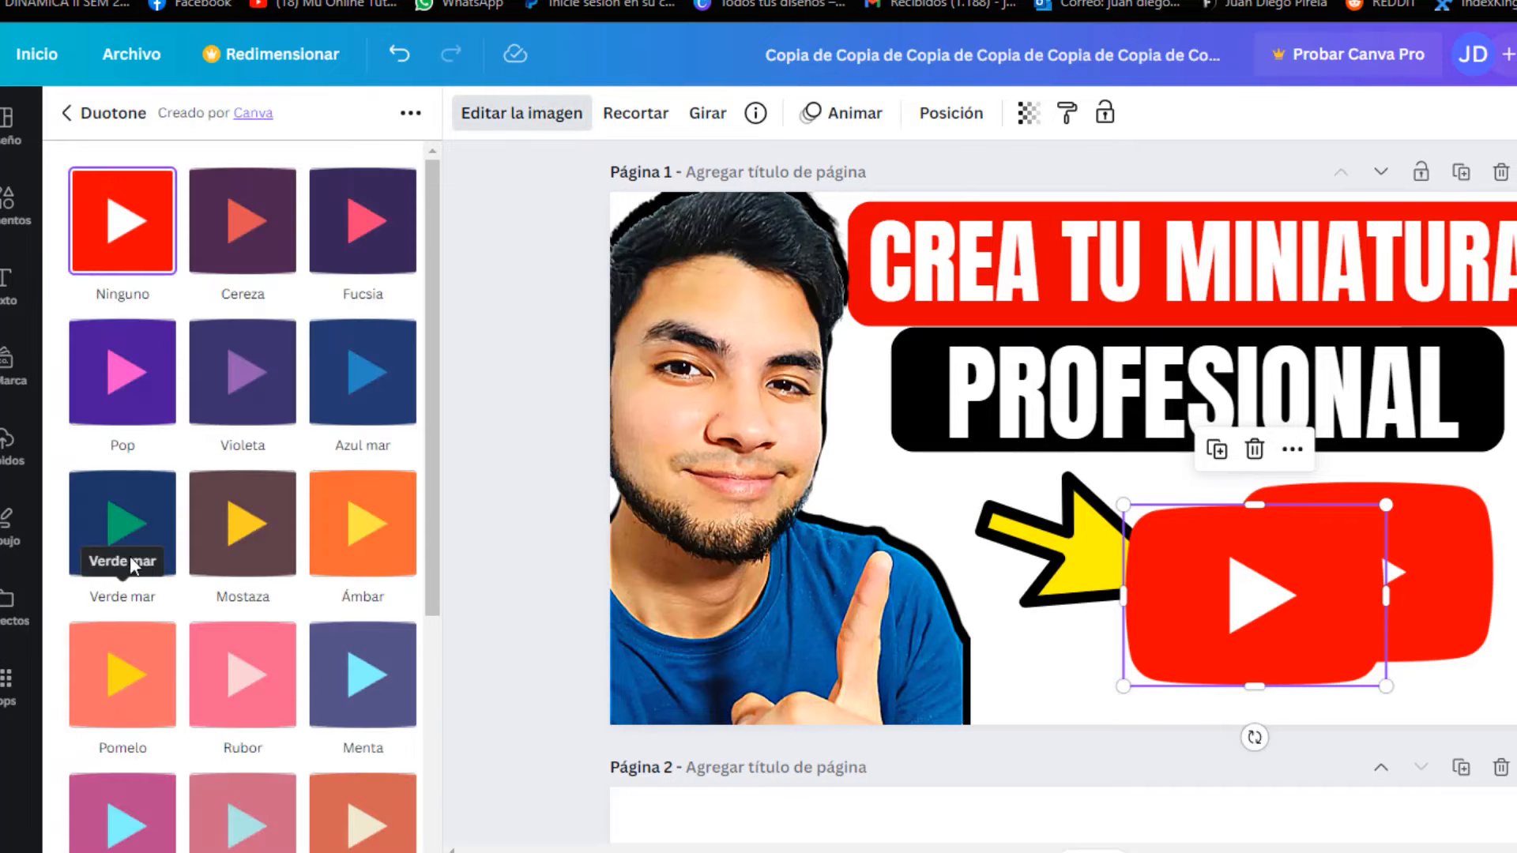
click(237, 229)
click(250, 240)
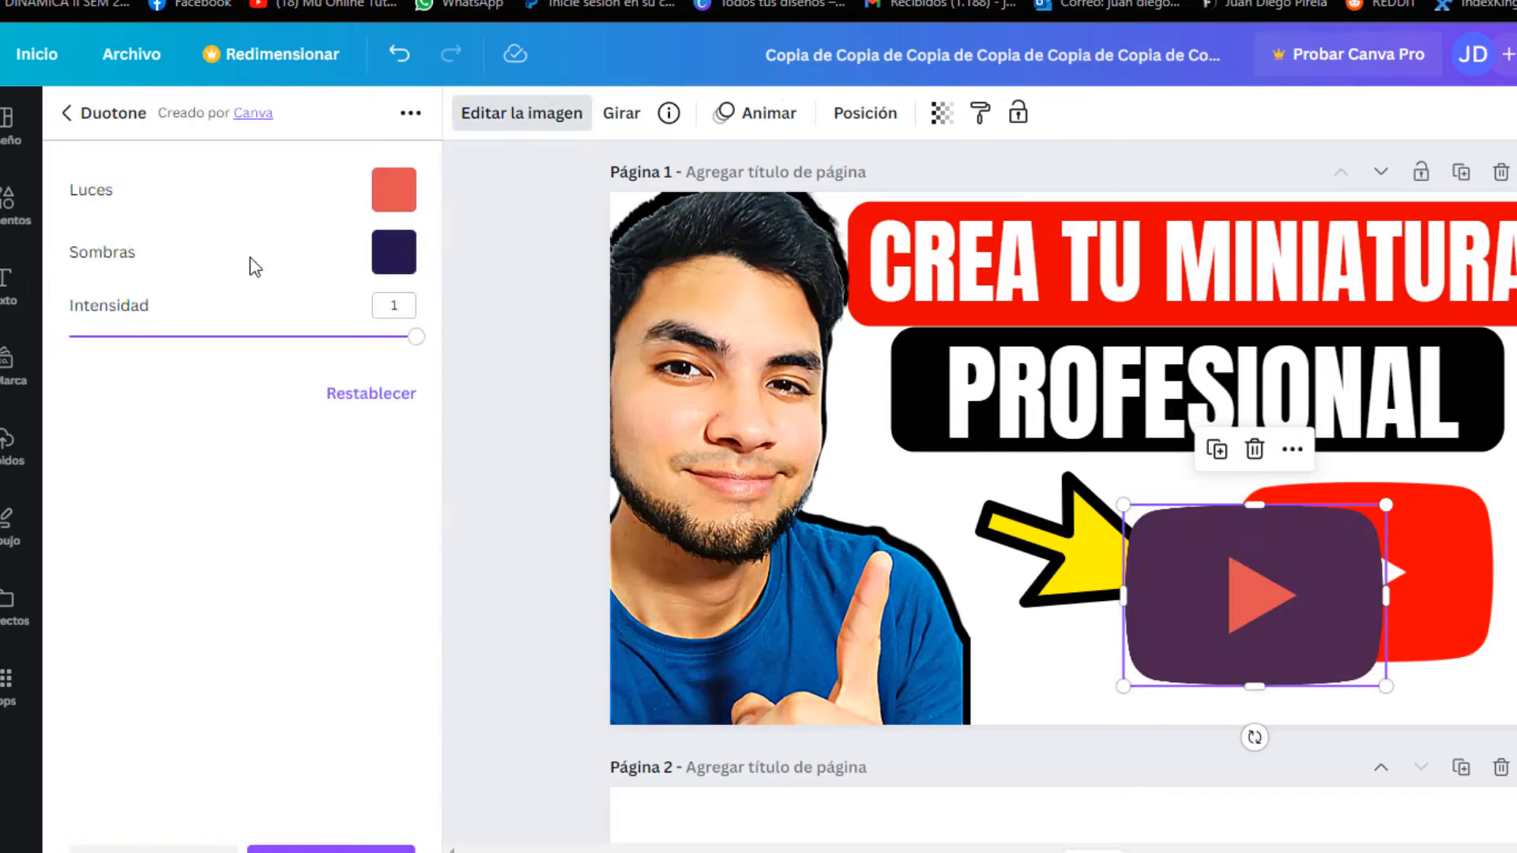
click(393, 190)
click(459, 317)
click(393, 251)
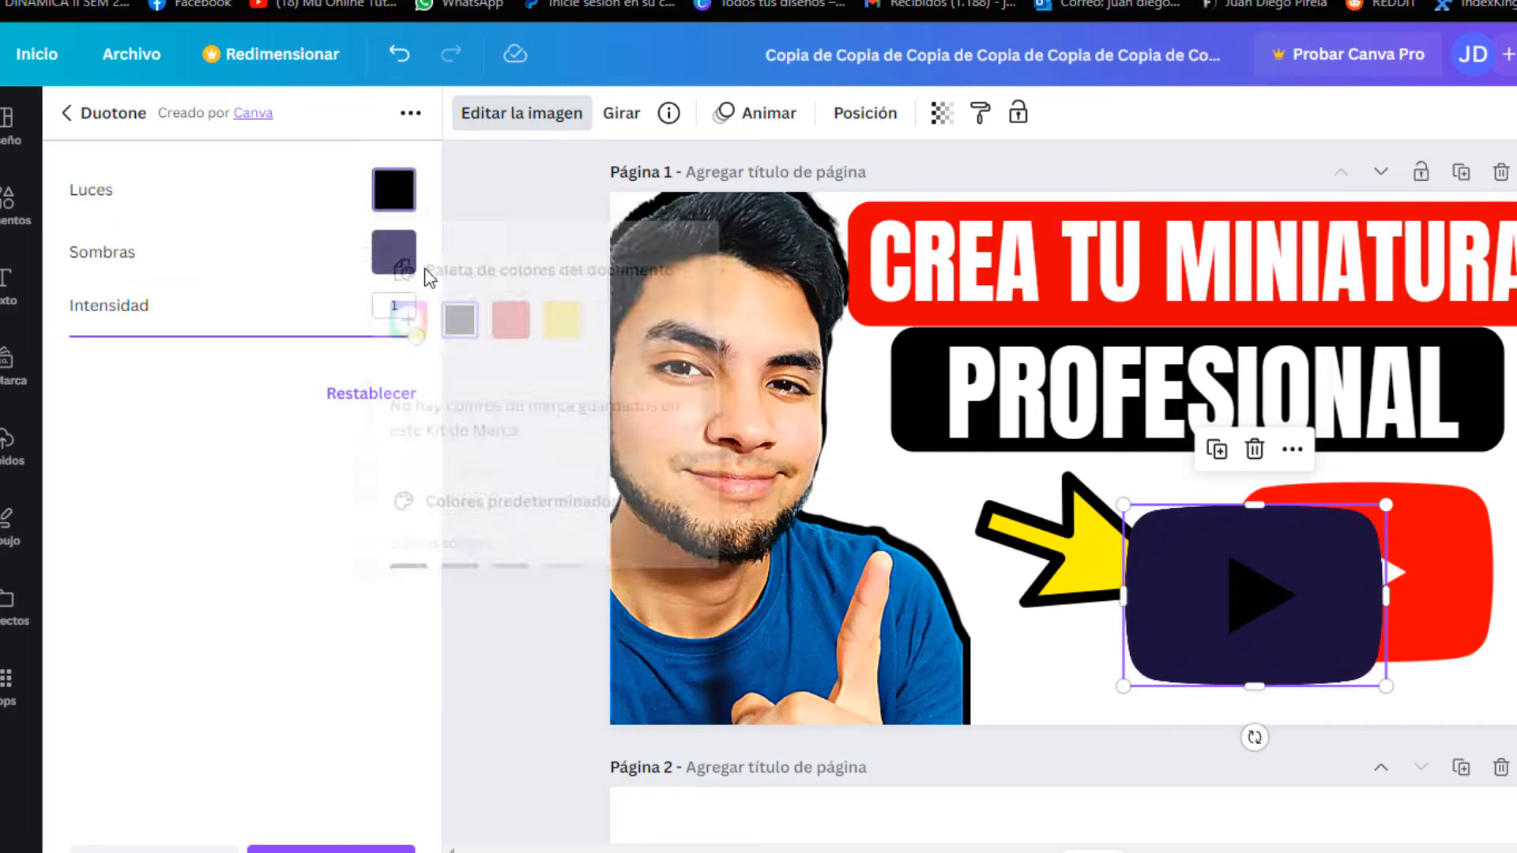
click(461, 384)
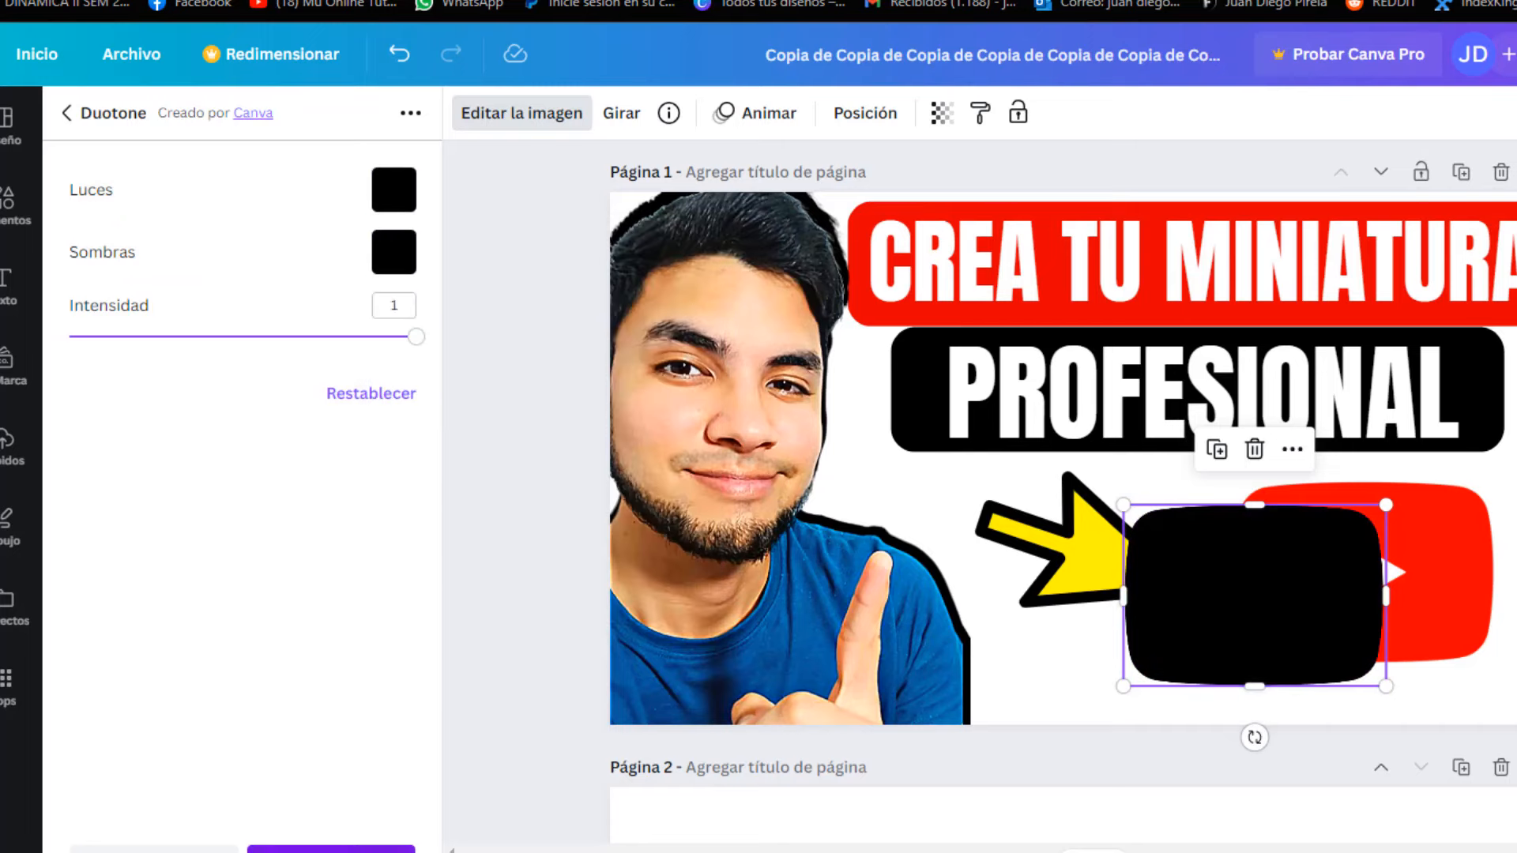
- Align the black duplicate over the original YouTube logo and send it one layer backward
drag(1297, 600, 1402, 582)
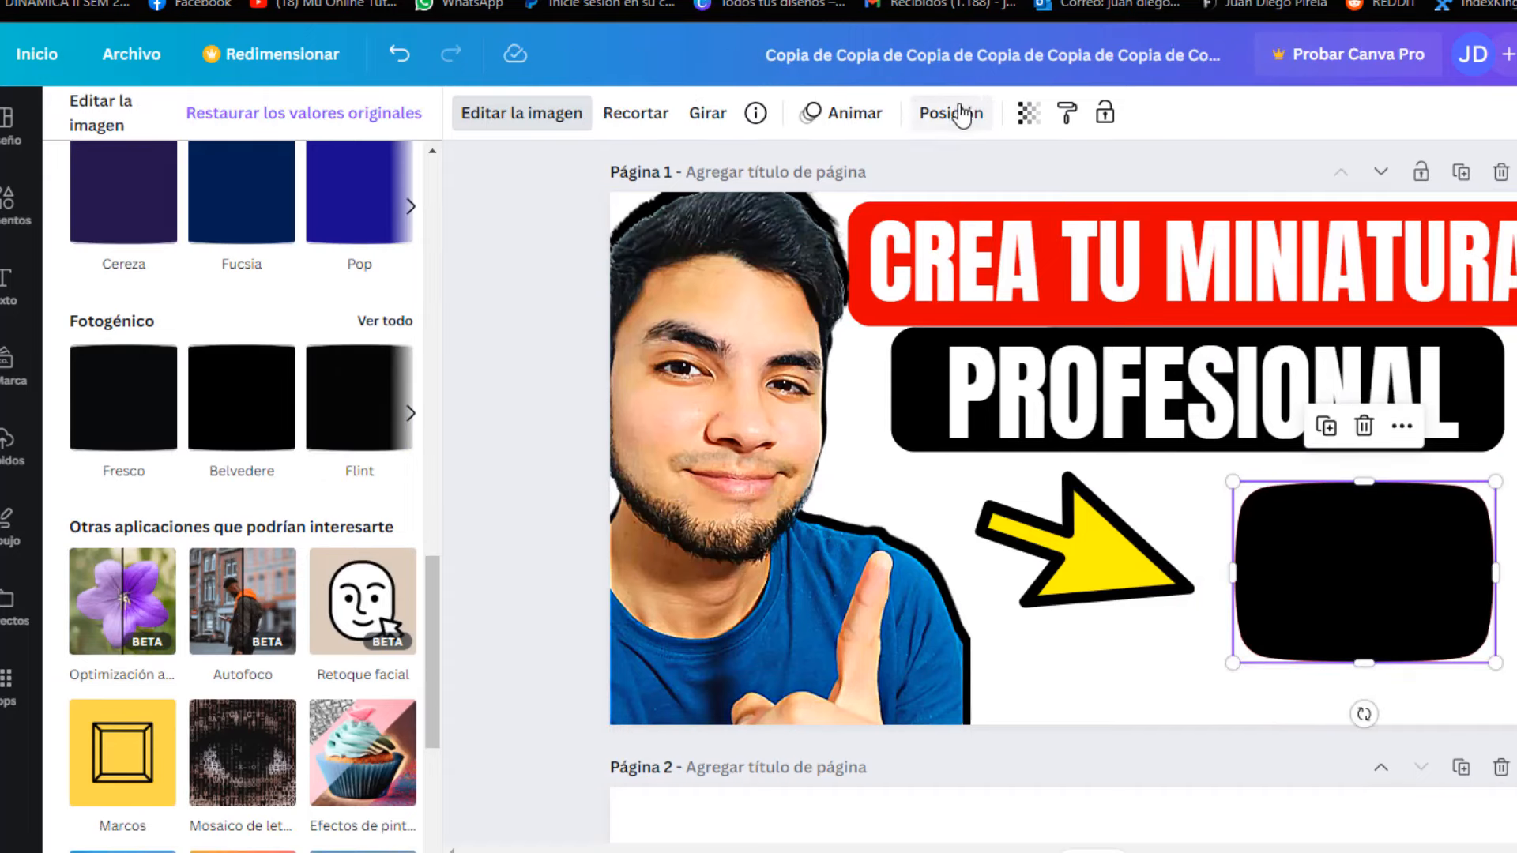
click(956, 113)
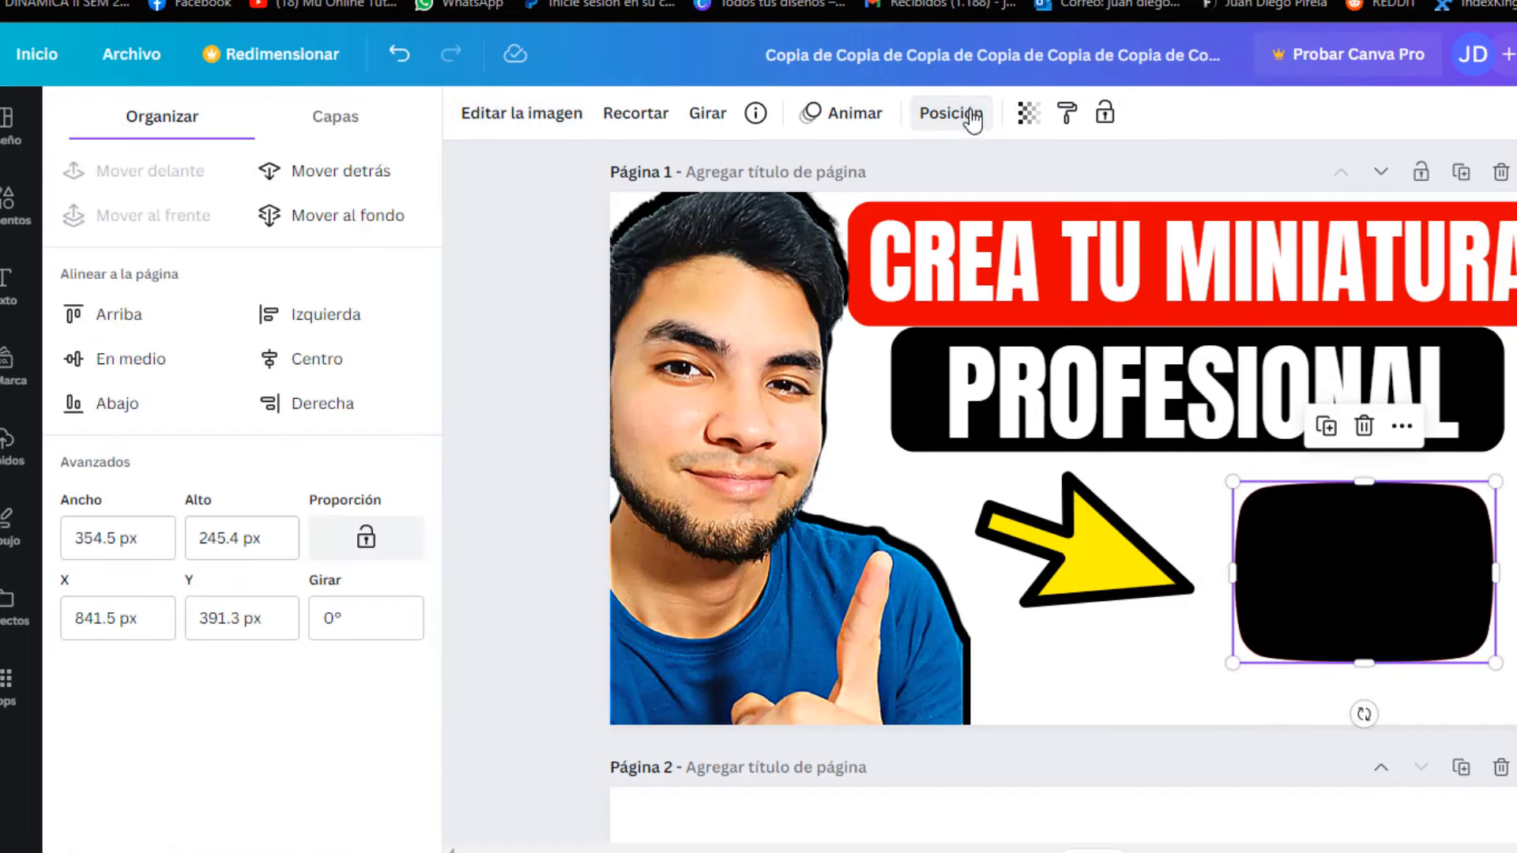
click(339, 179)
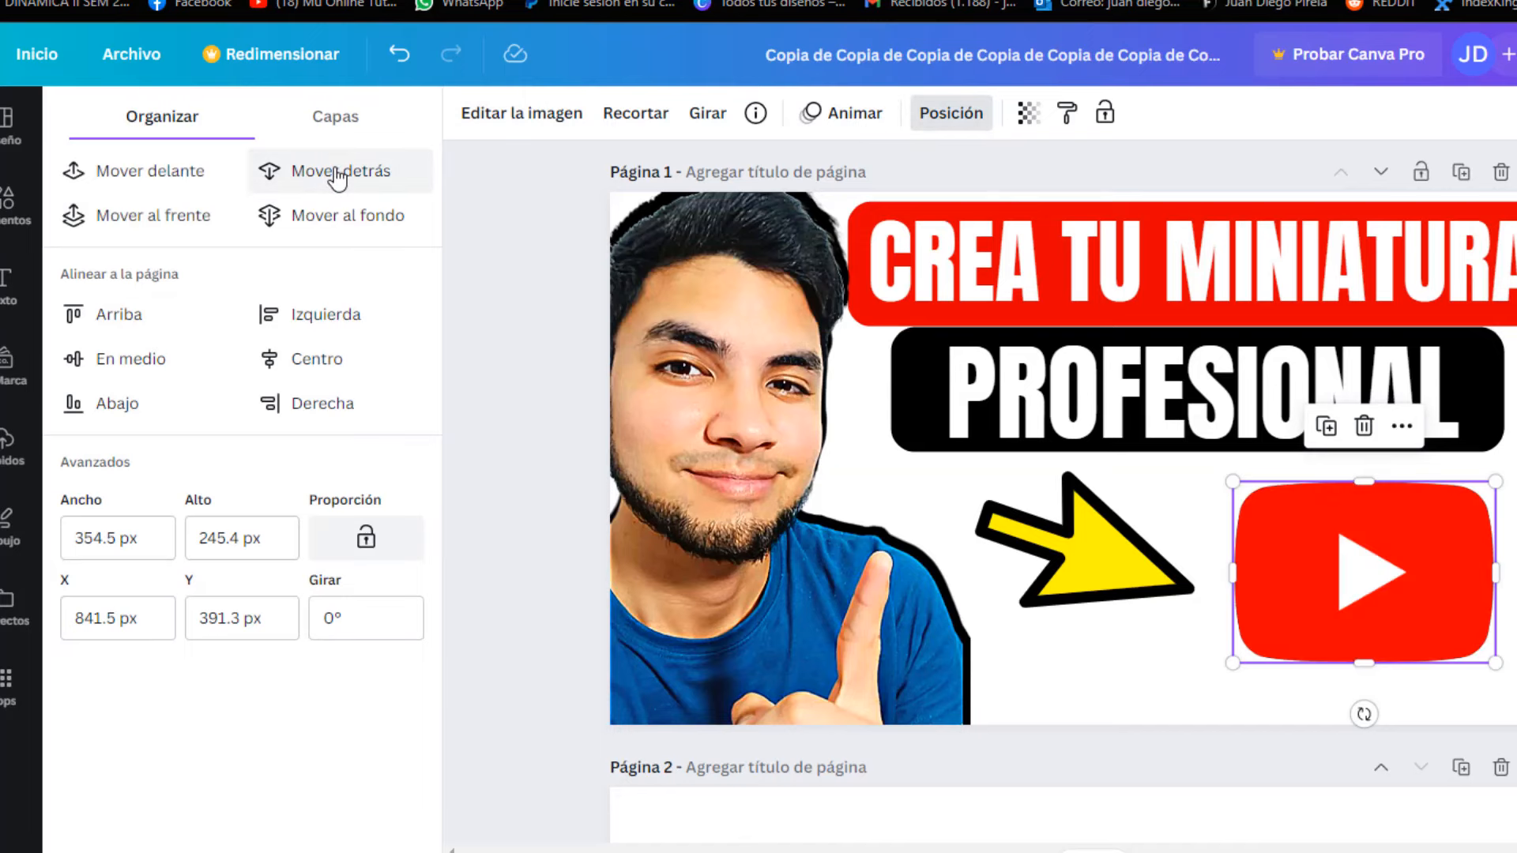
- Shrink the red YouTube logo to about 226 px high and centre it on its black duplicate to form an even black border
click(1369, 583)
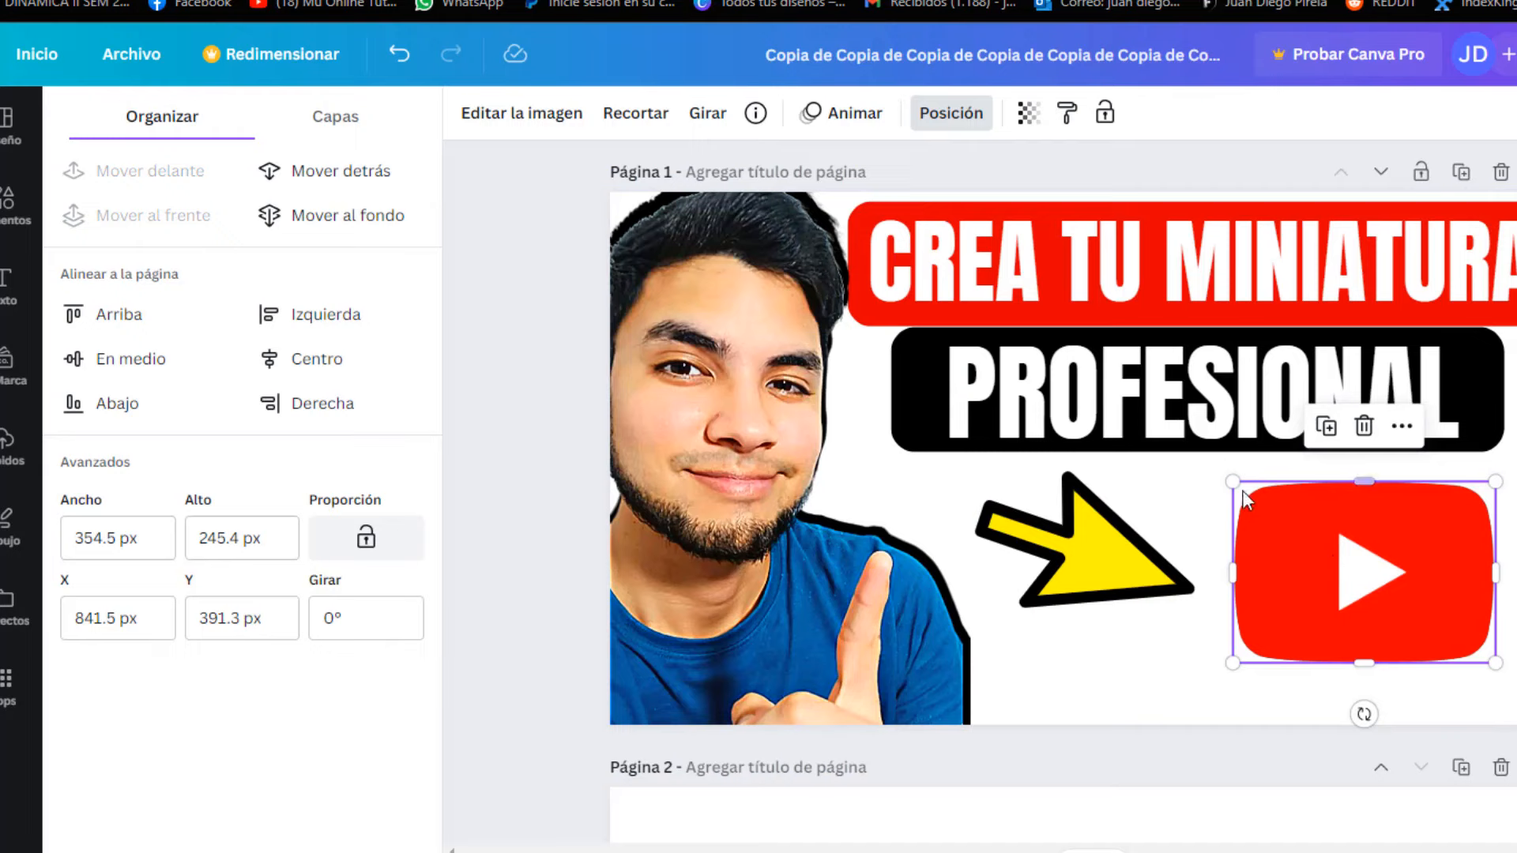
drag(1234, 482, 1247, 491)
drag(1491, 662, 1483, 656)
click(1144, 696)
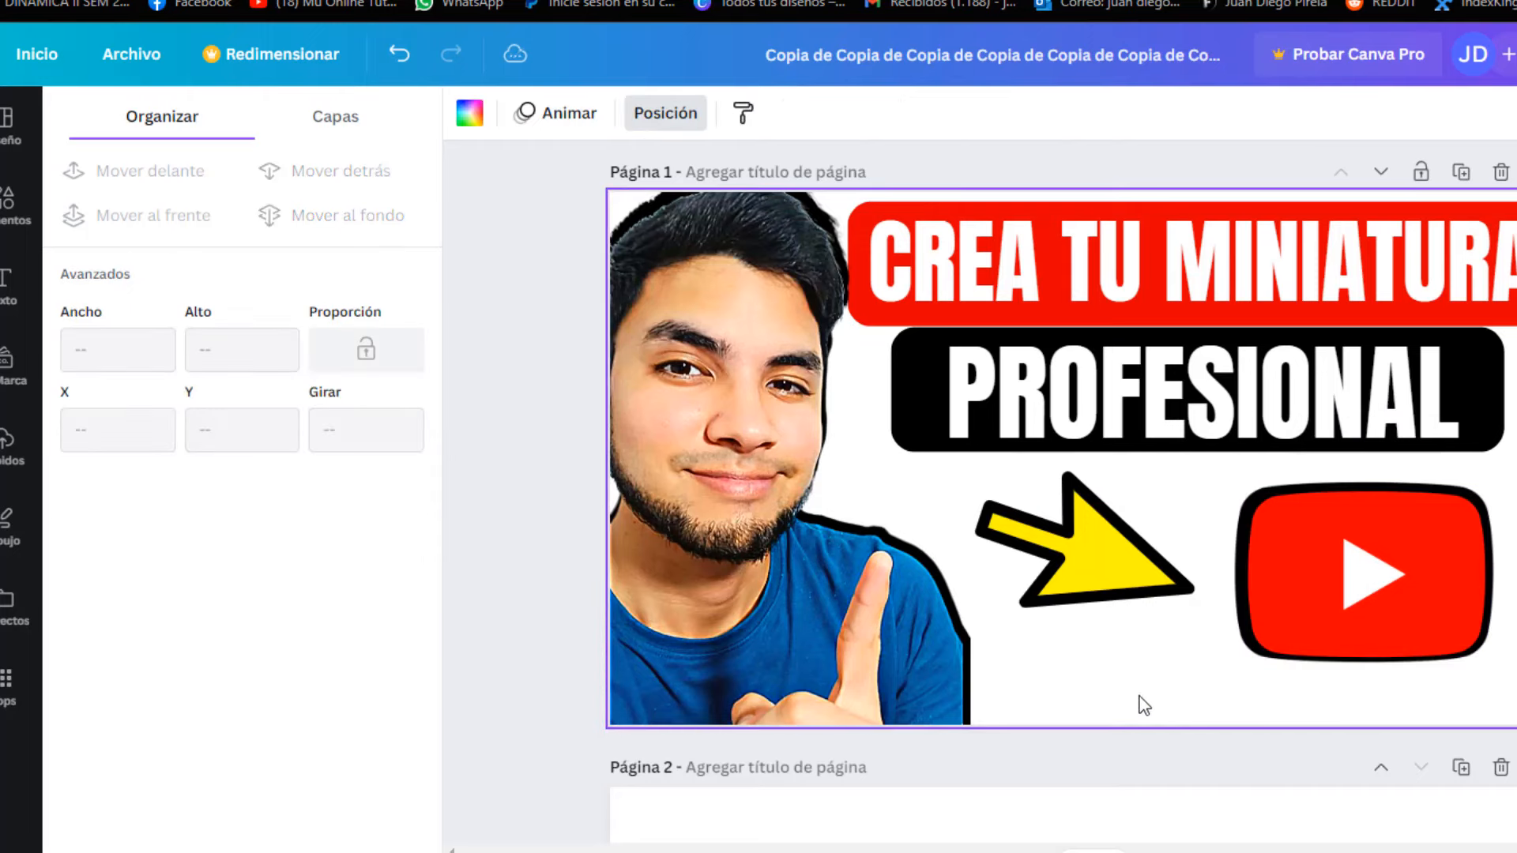
click(1348, 594)
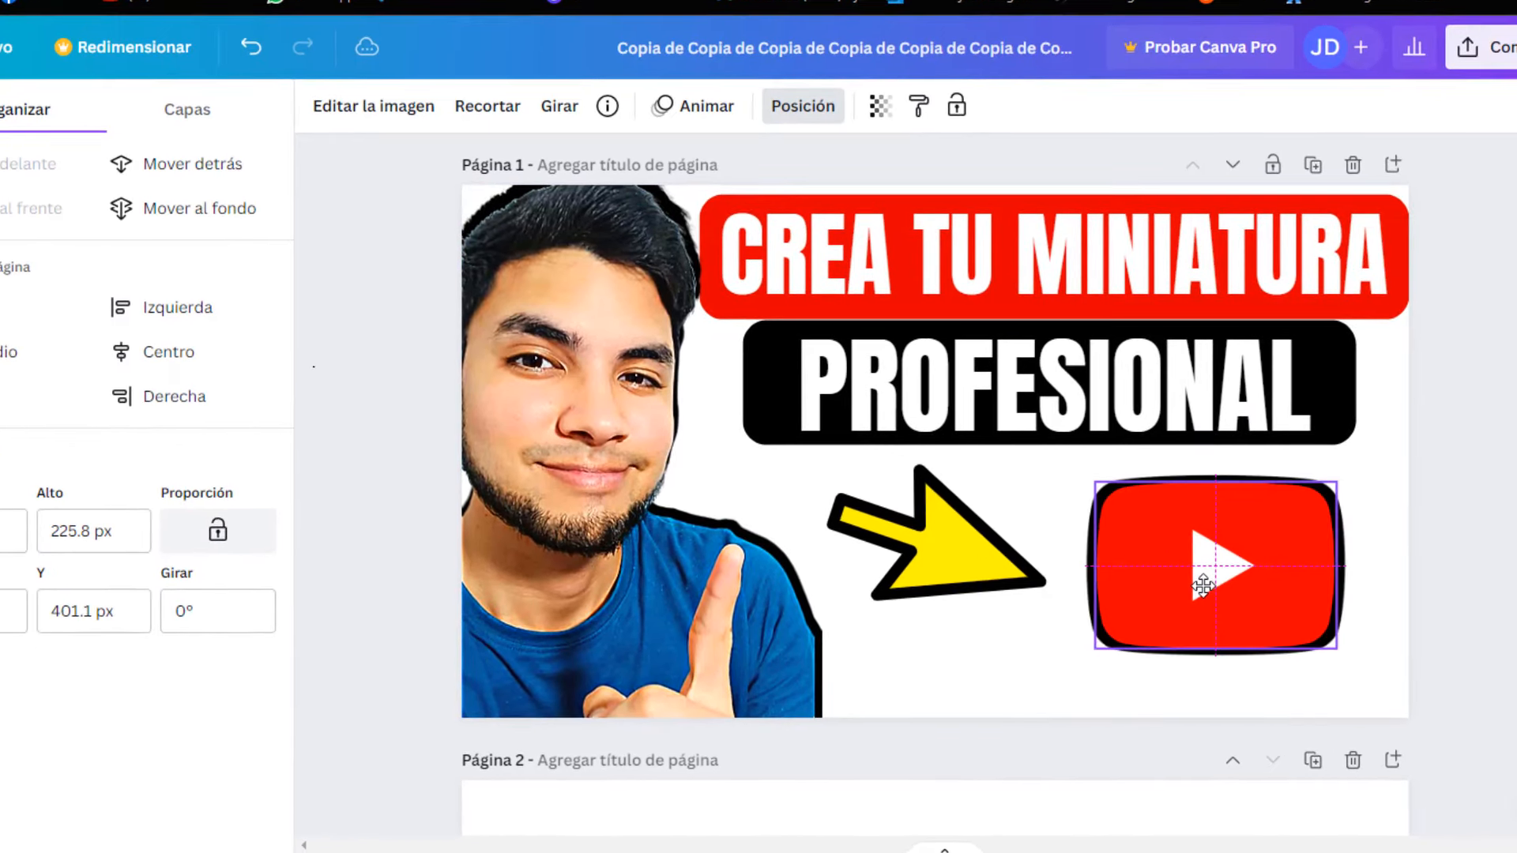
click(944, 648)
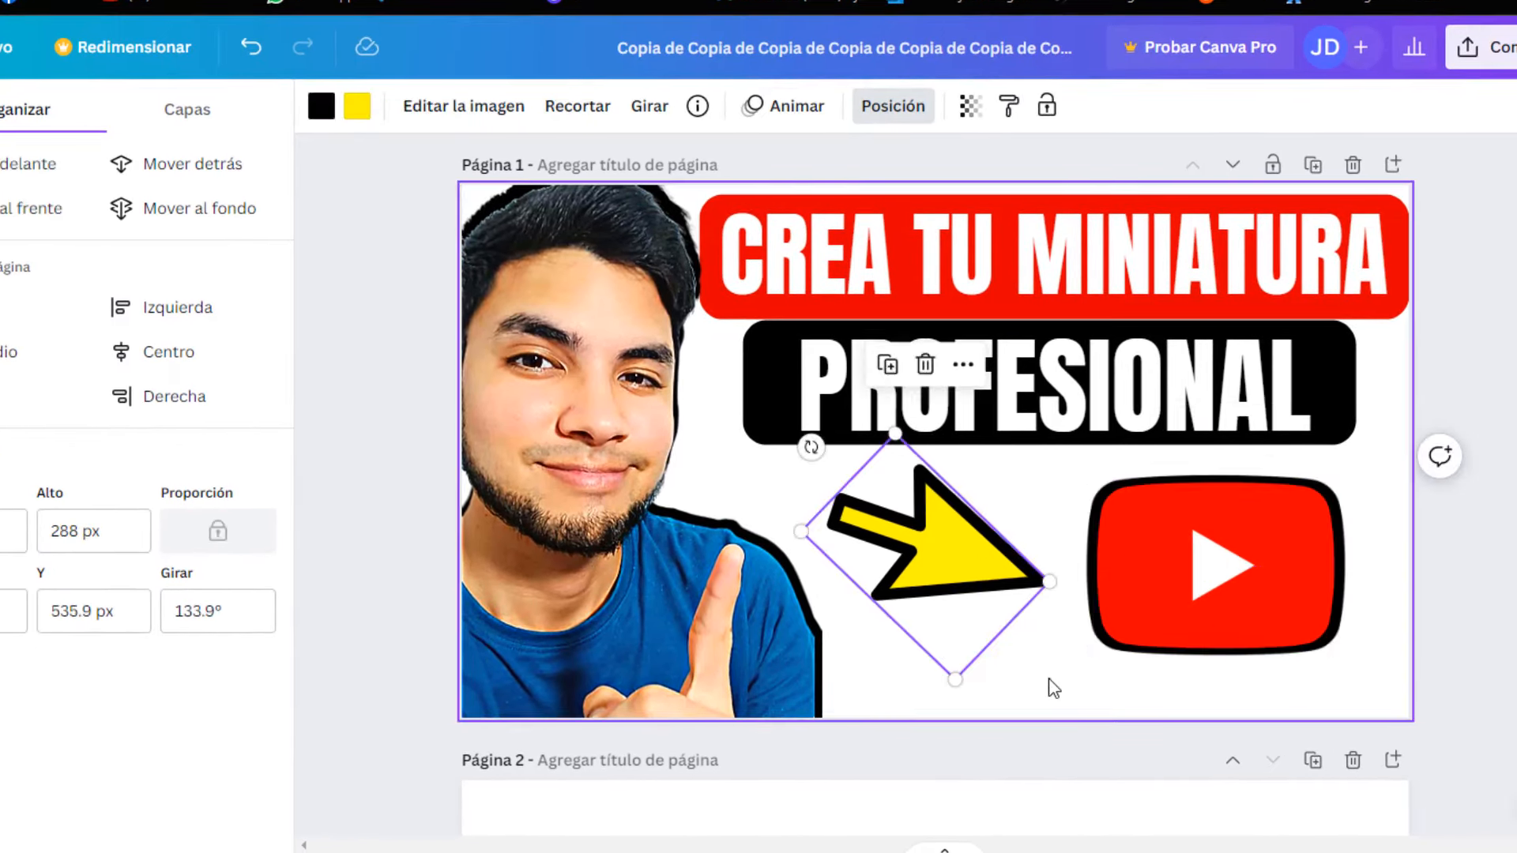
click(1053, 688)
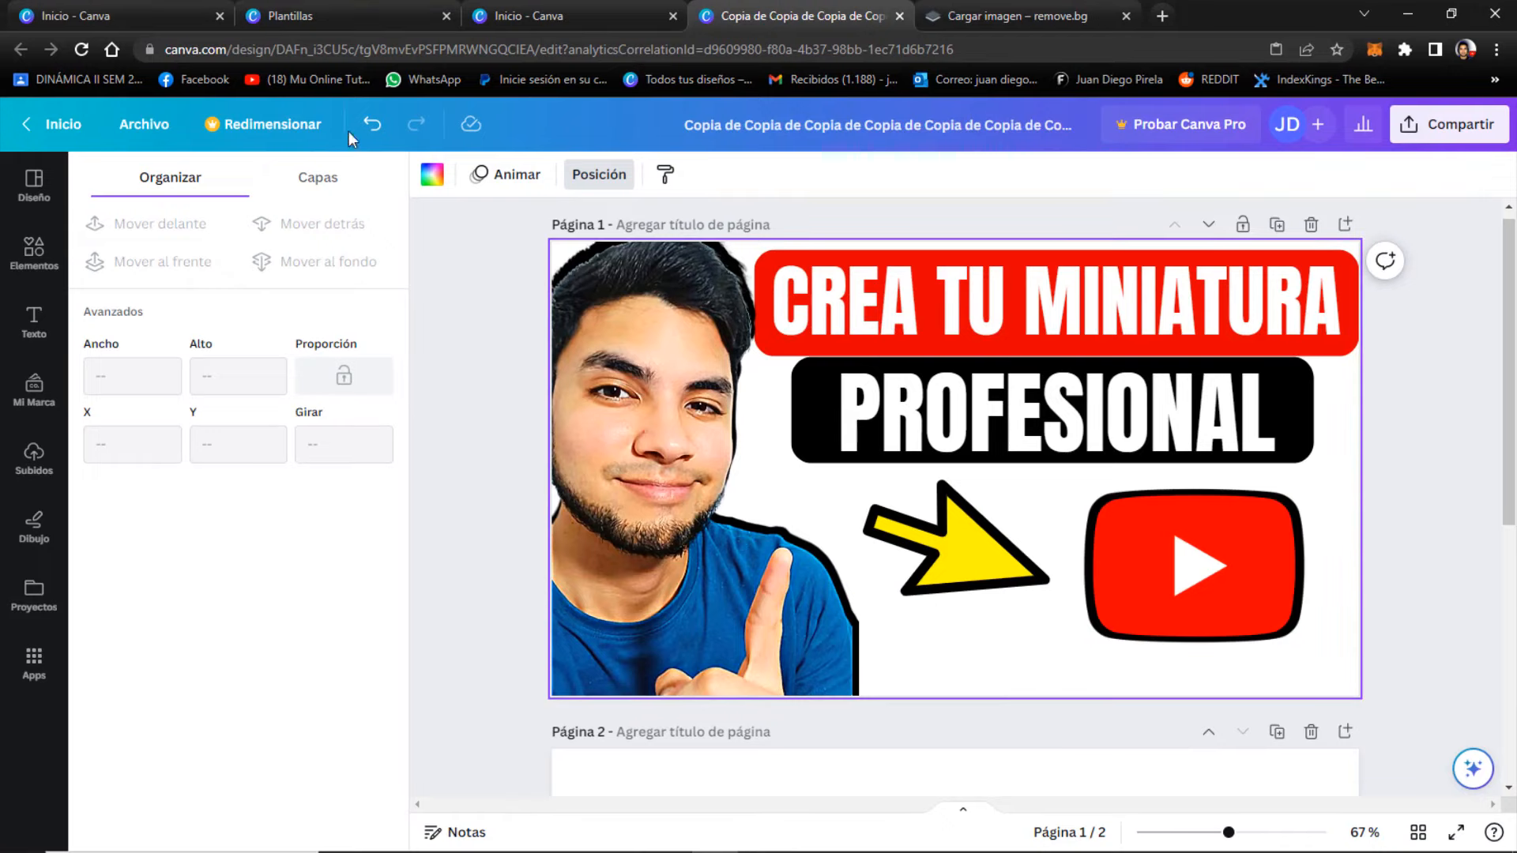
click(34, 459)
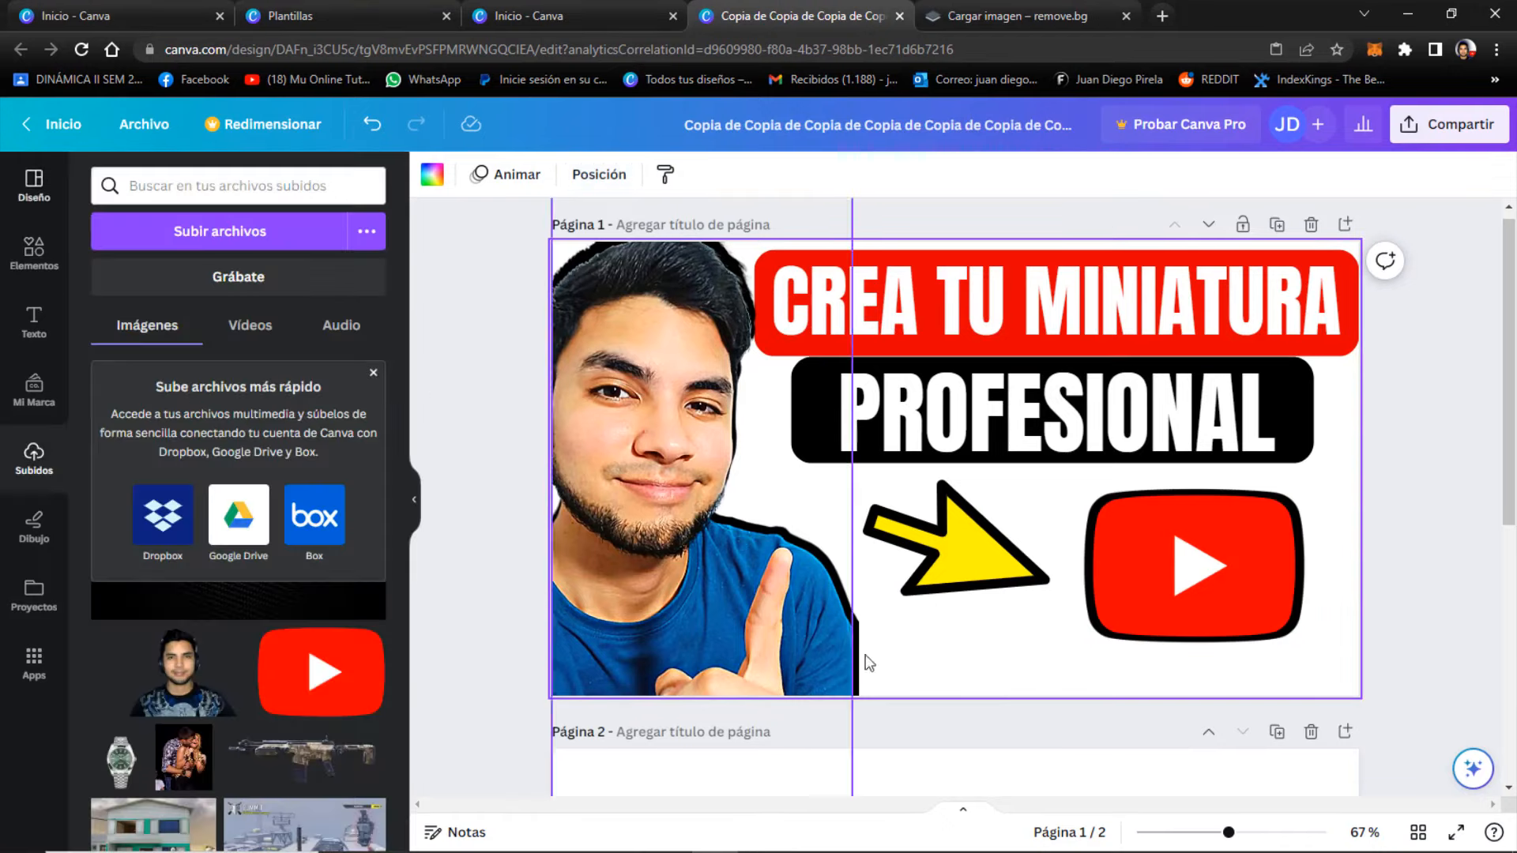
click(1467, 535)
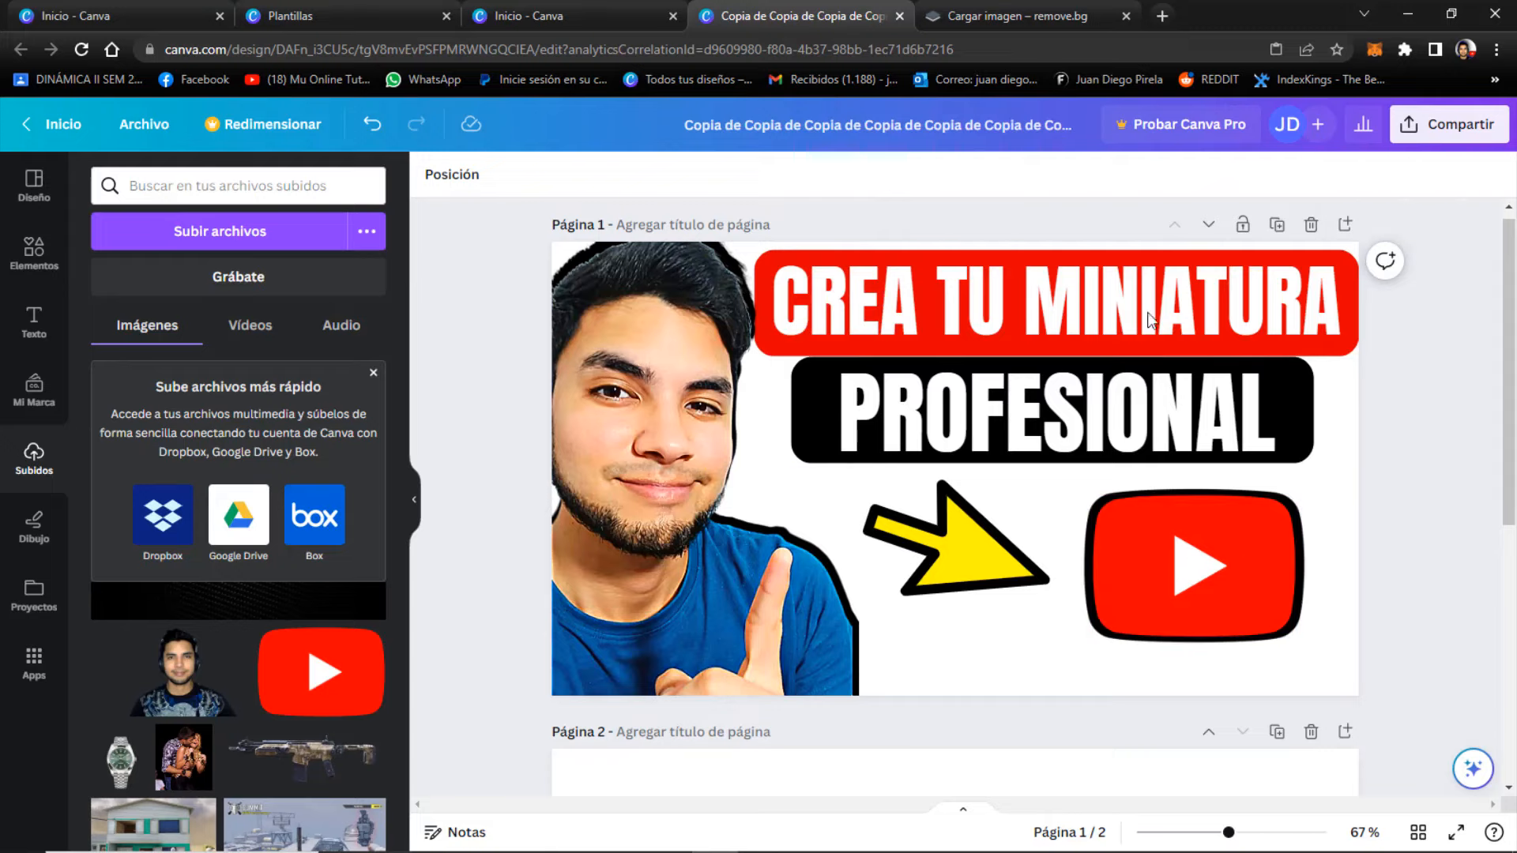
- Try black as the background colour of page 1 and set it back to white
click(1047, 673)
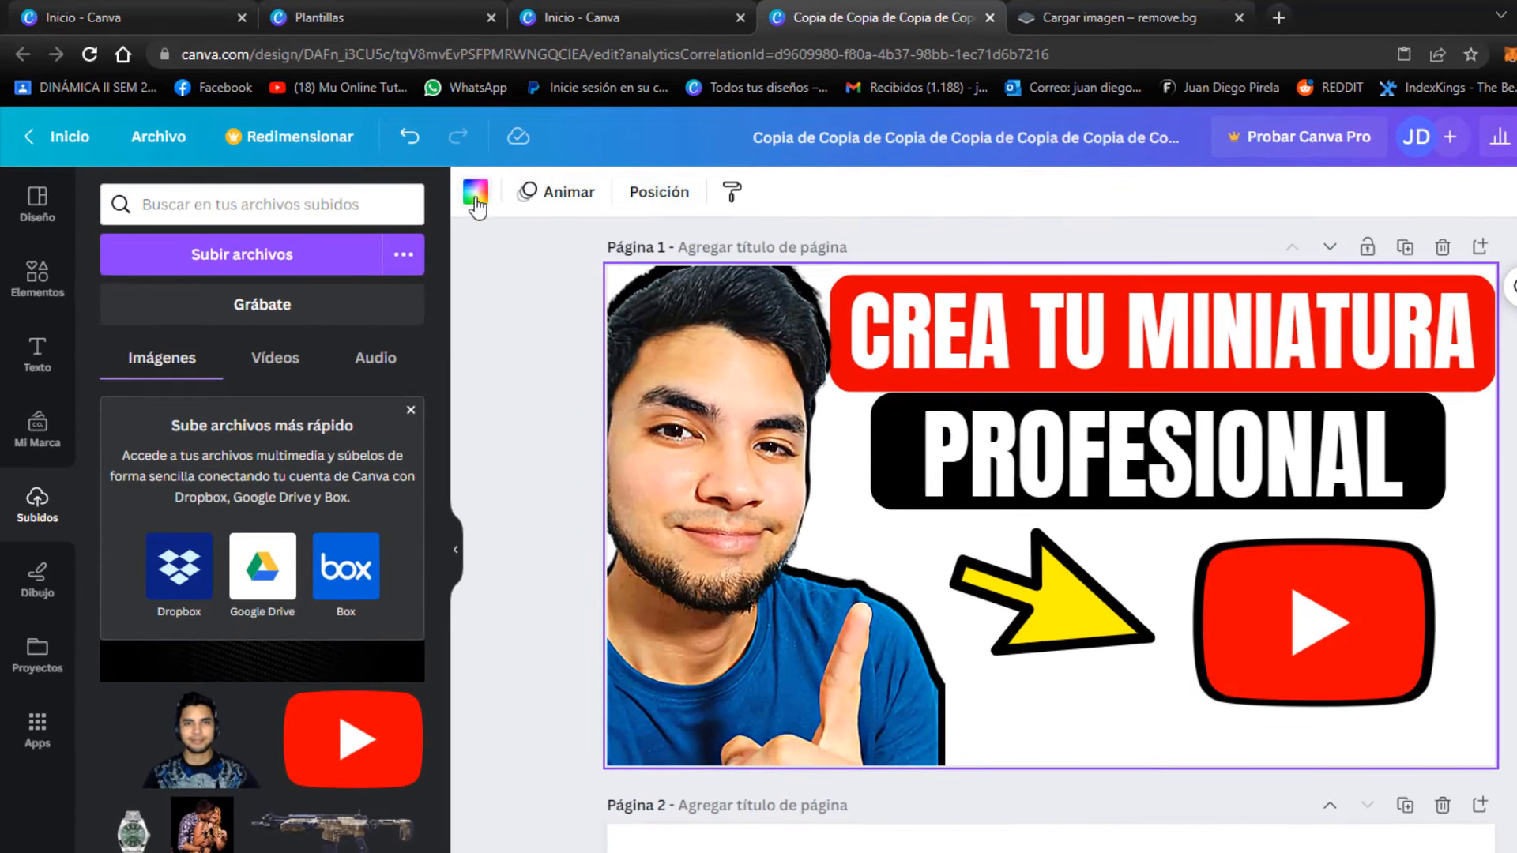
click(490, 198)
click(178, 572)
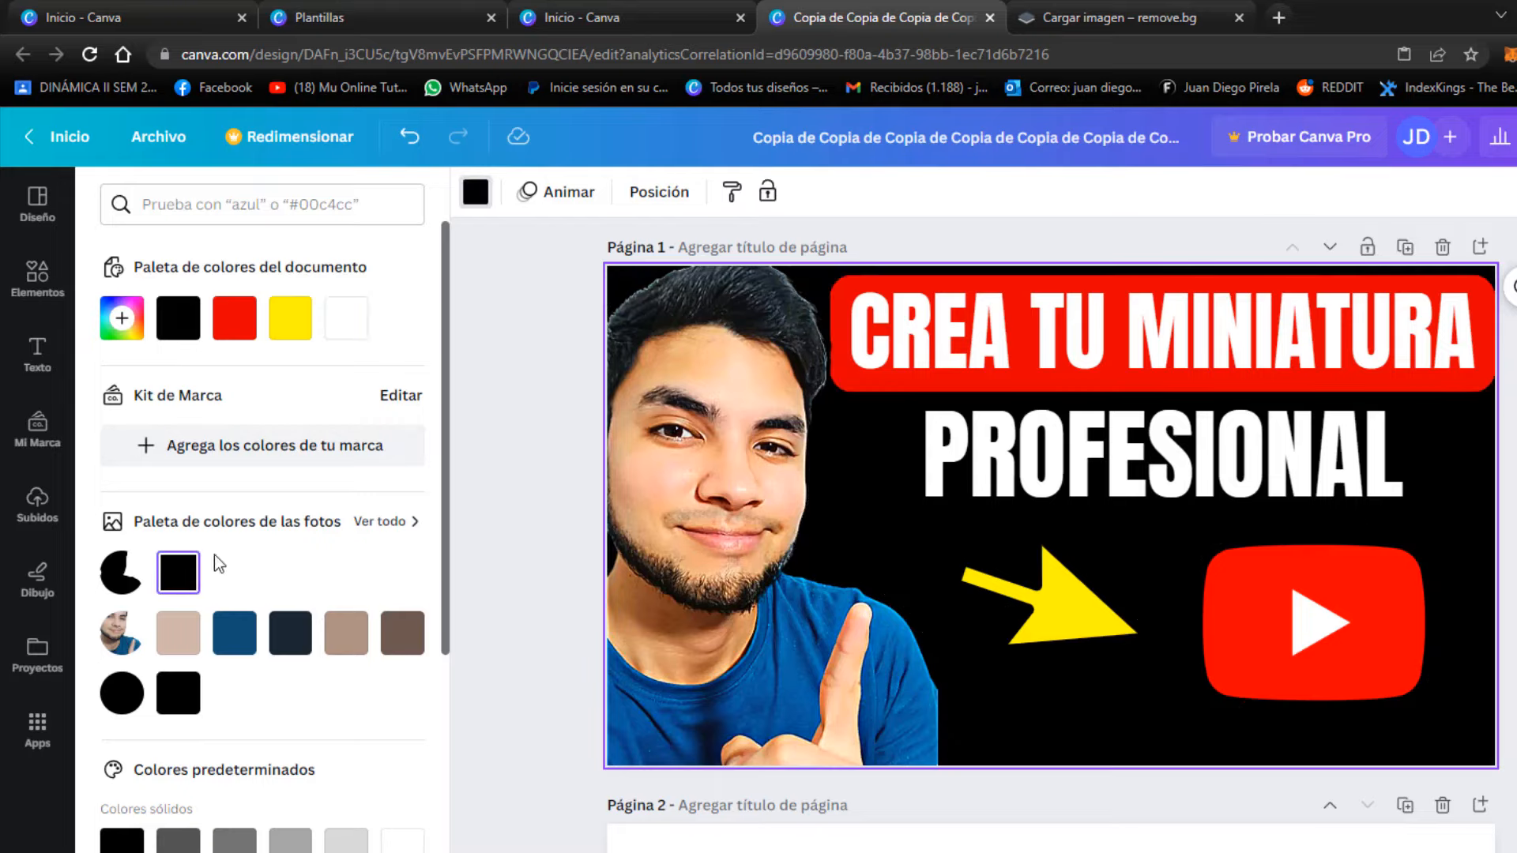
click(348, 319)
- Try a custom solid red background #FF0000 on page 1, undo it and restore the white background
scroll(286, 515, down, 5)
scroll(286, 515, down, 1)
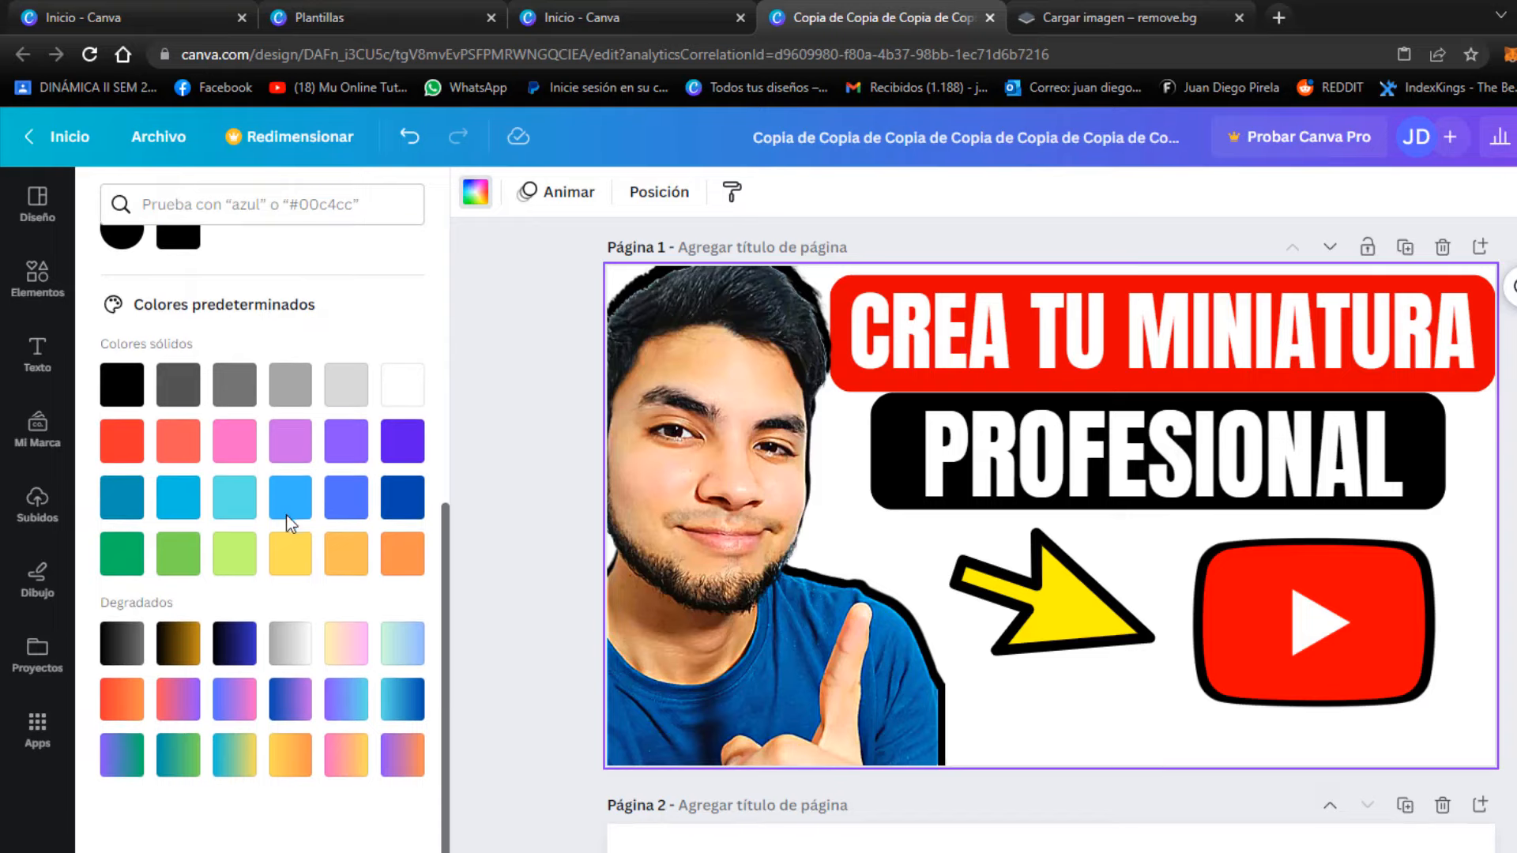
scroll(237, 442, up, 6)
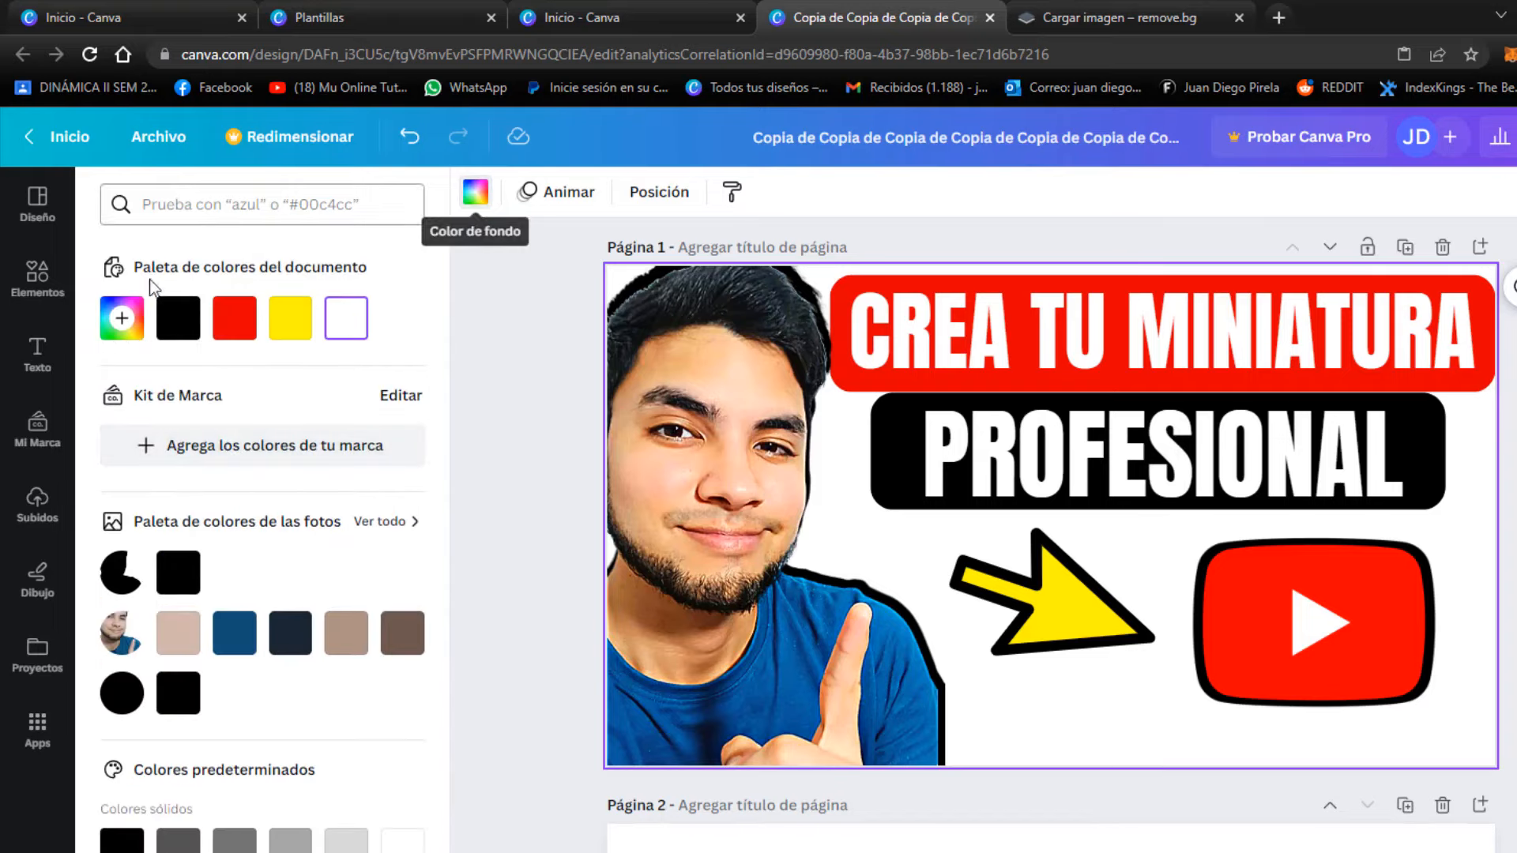
scroll(181, 632, down, 6)
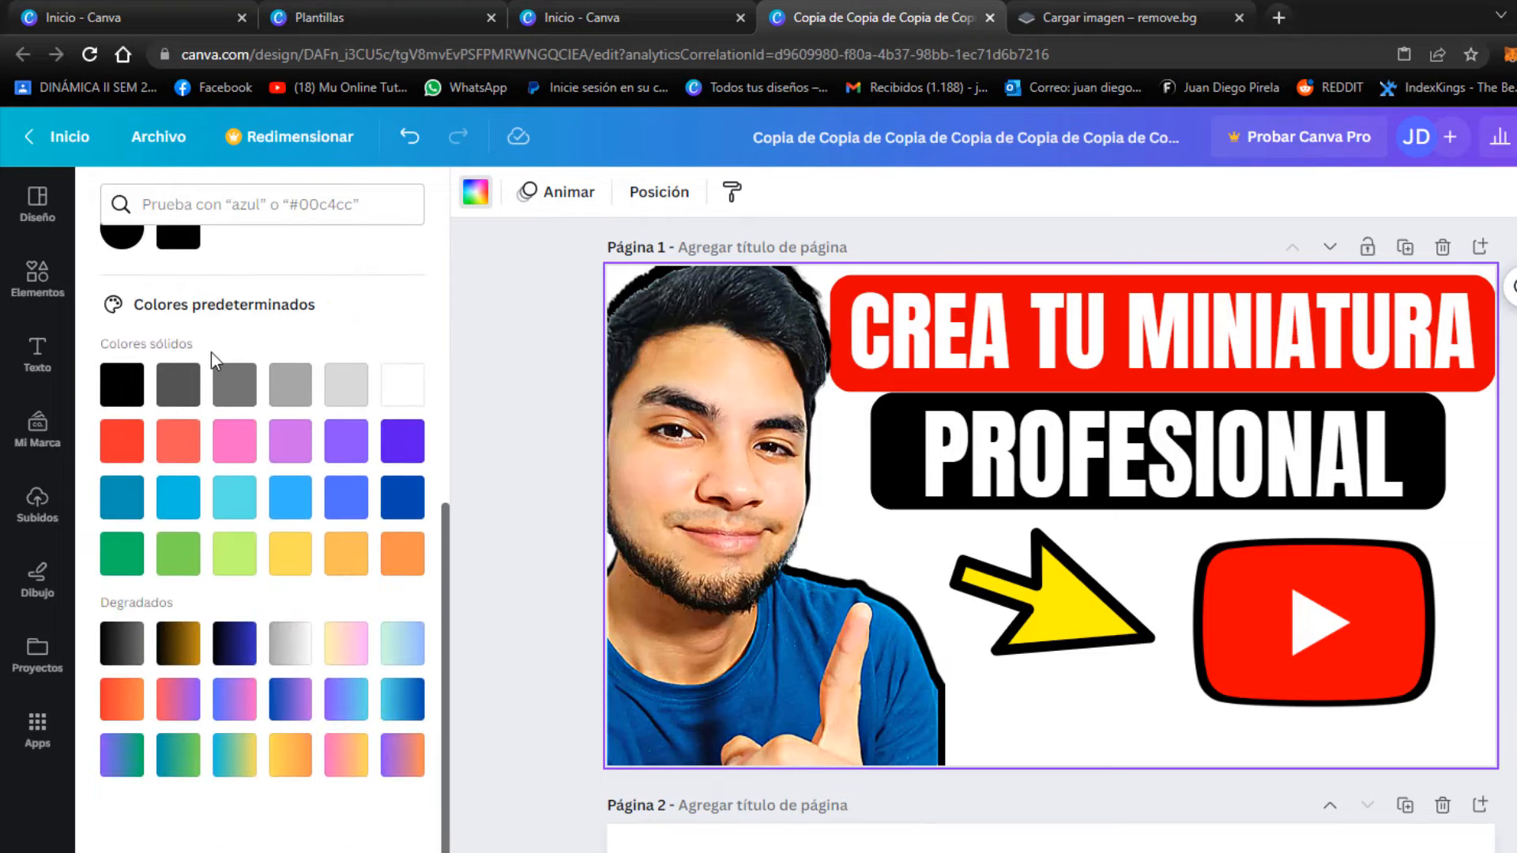
scroll(211, 352, up, 6)
click(123, 320)
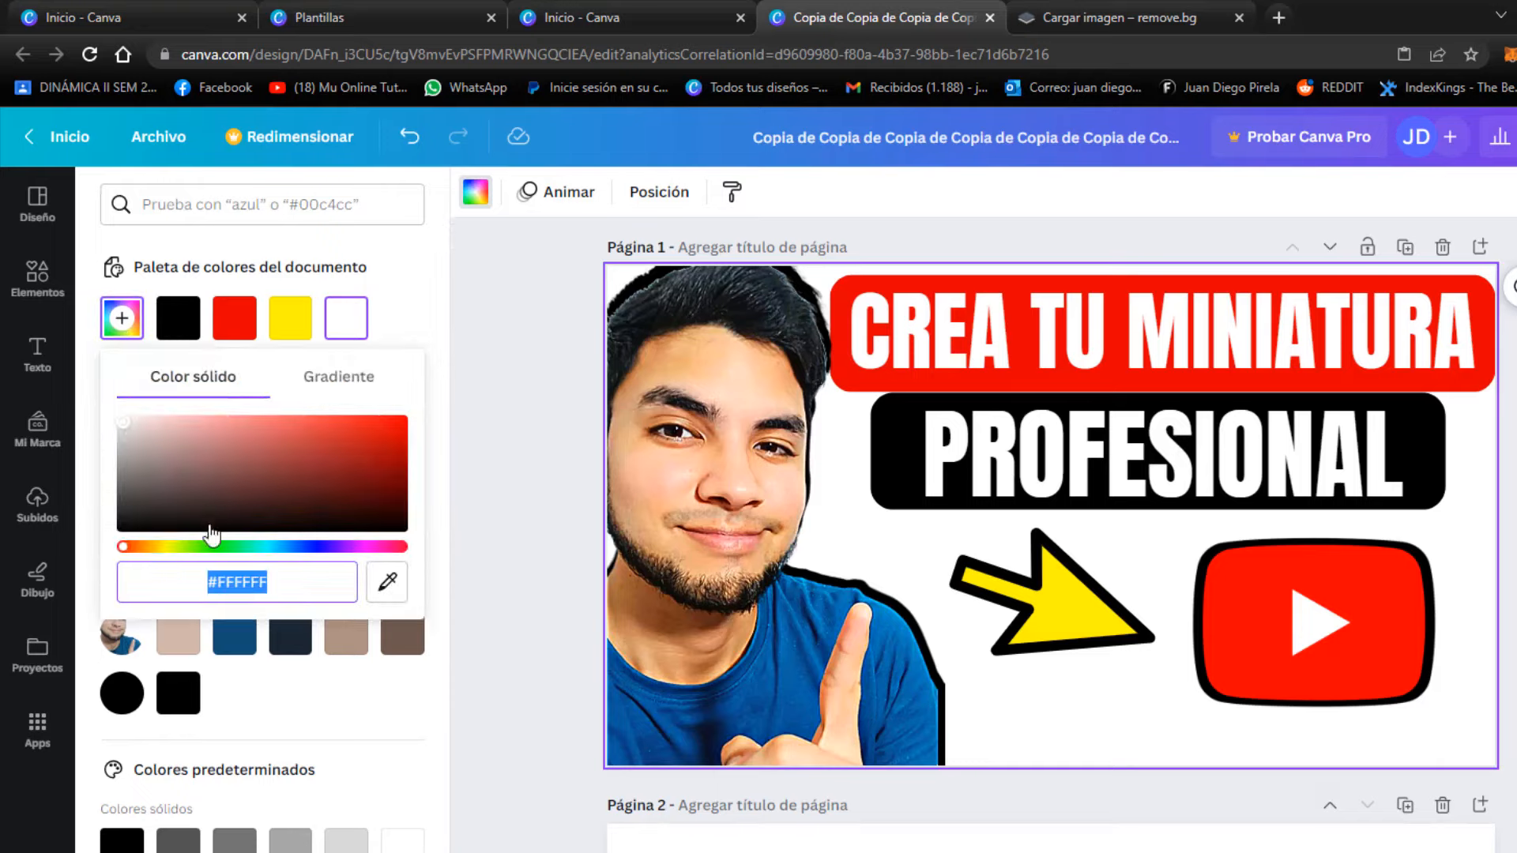
drag(164, 550, 120, 553)
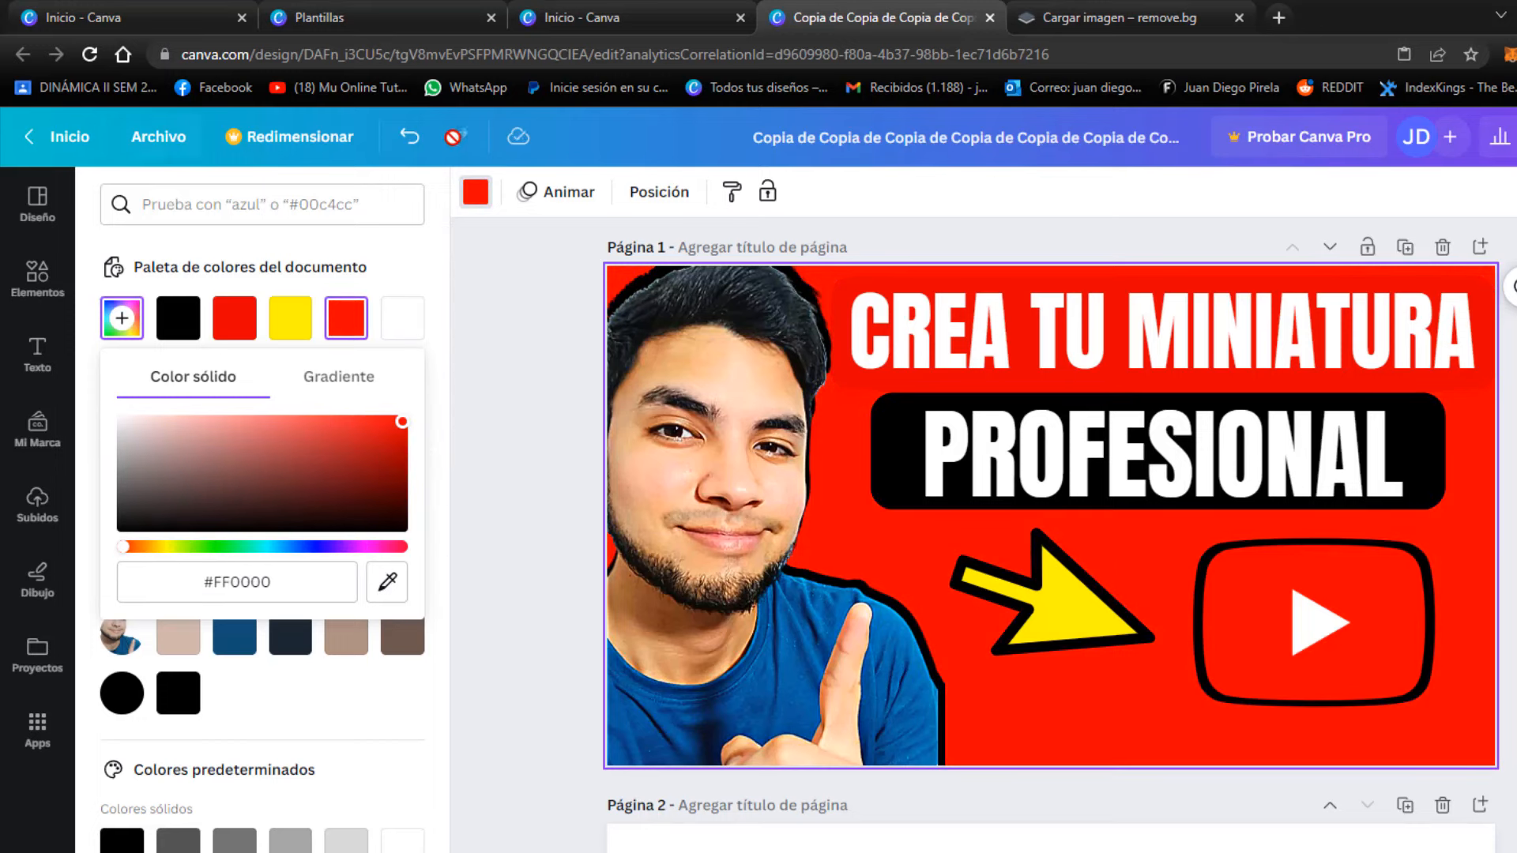
click(409, 137)
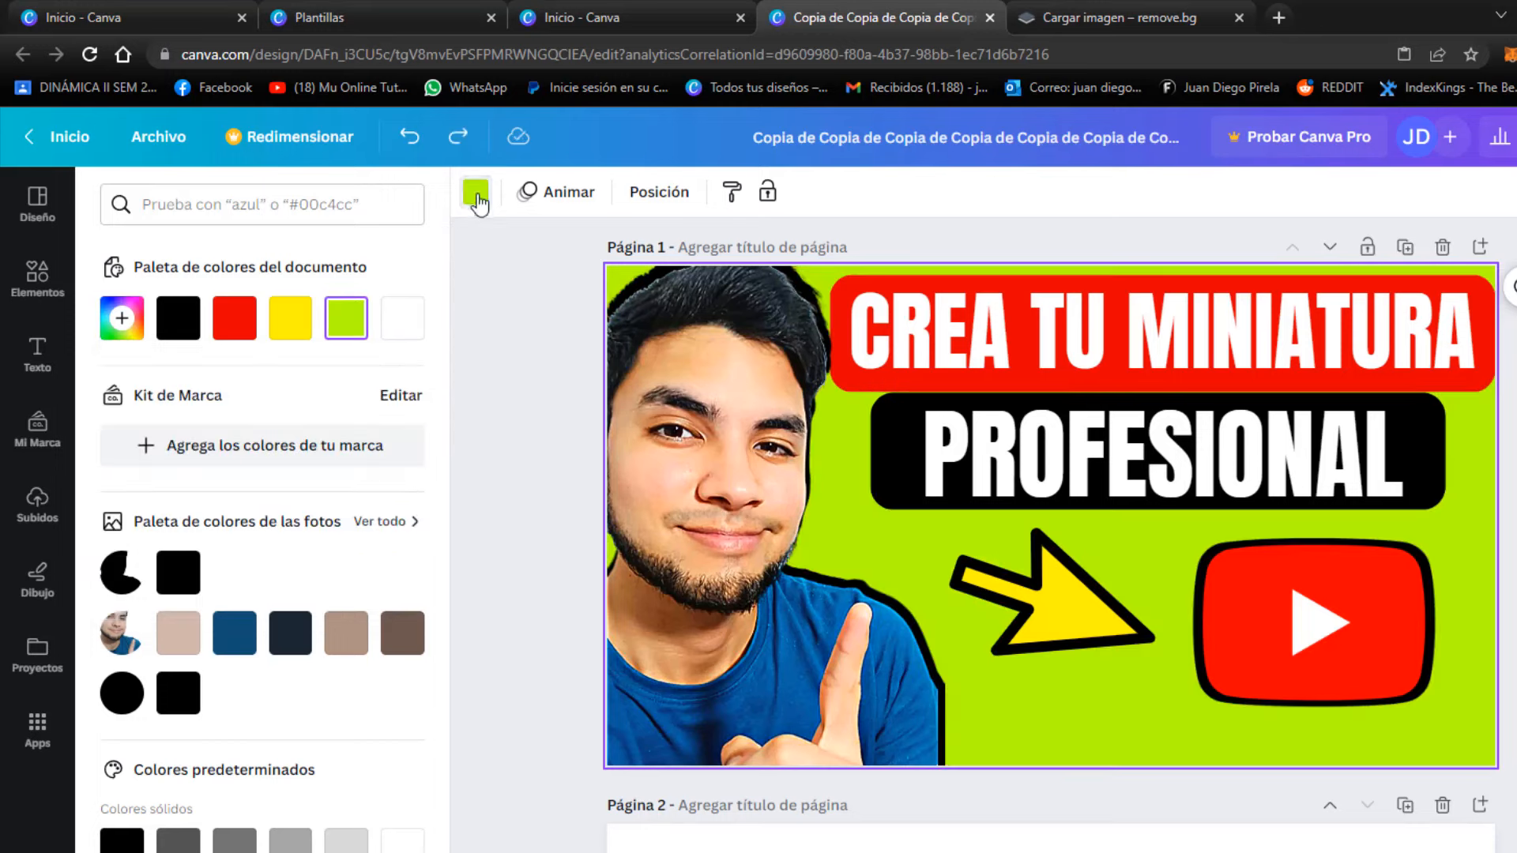
click(401, 318)
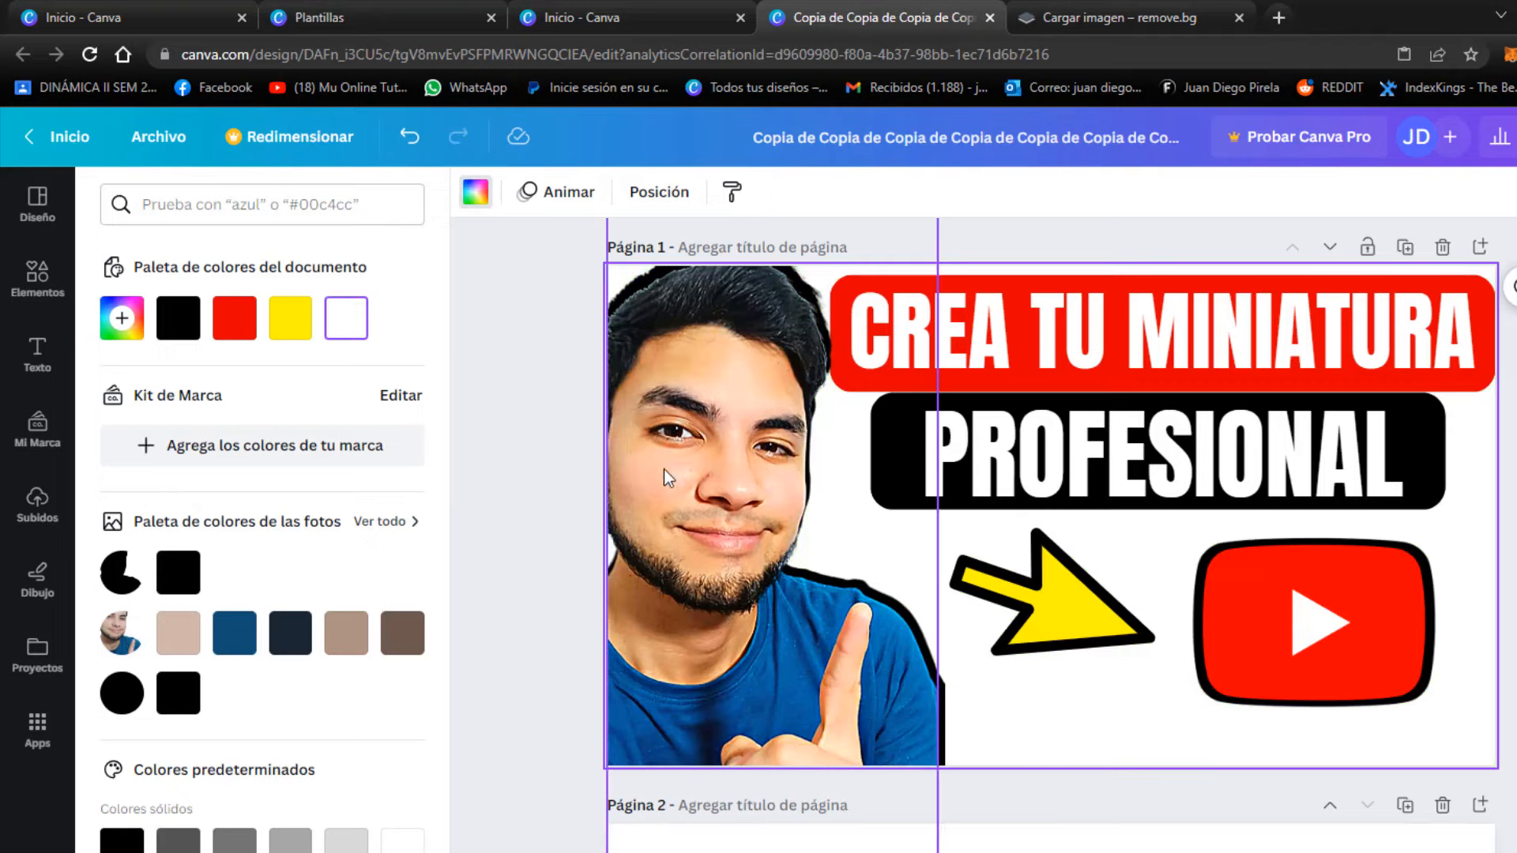
- Try the grey-to-white and purple-to-green gradients as page 1's background and return to solid white
scroll(283, 400, down, 2)
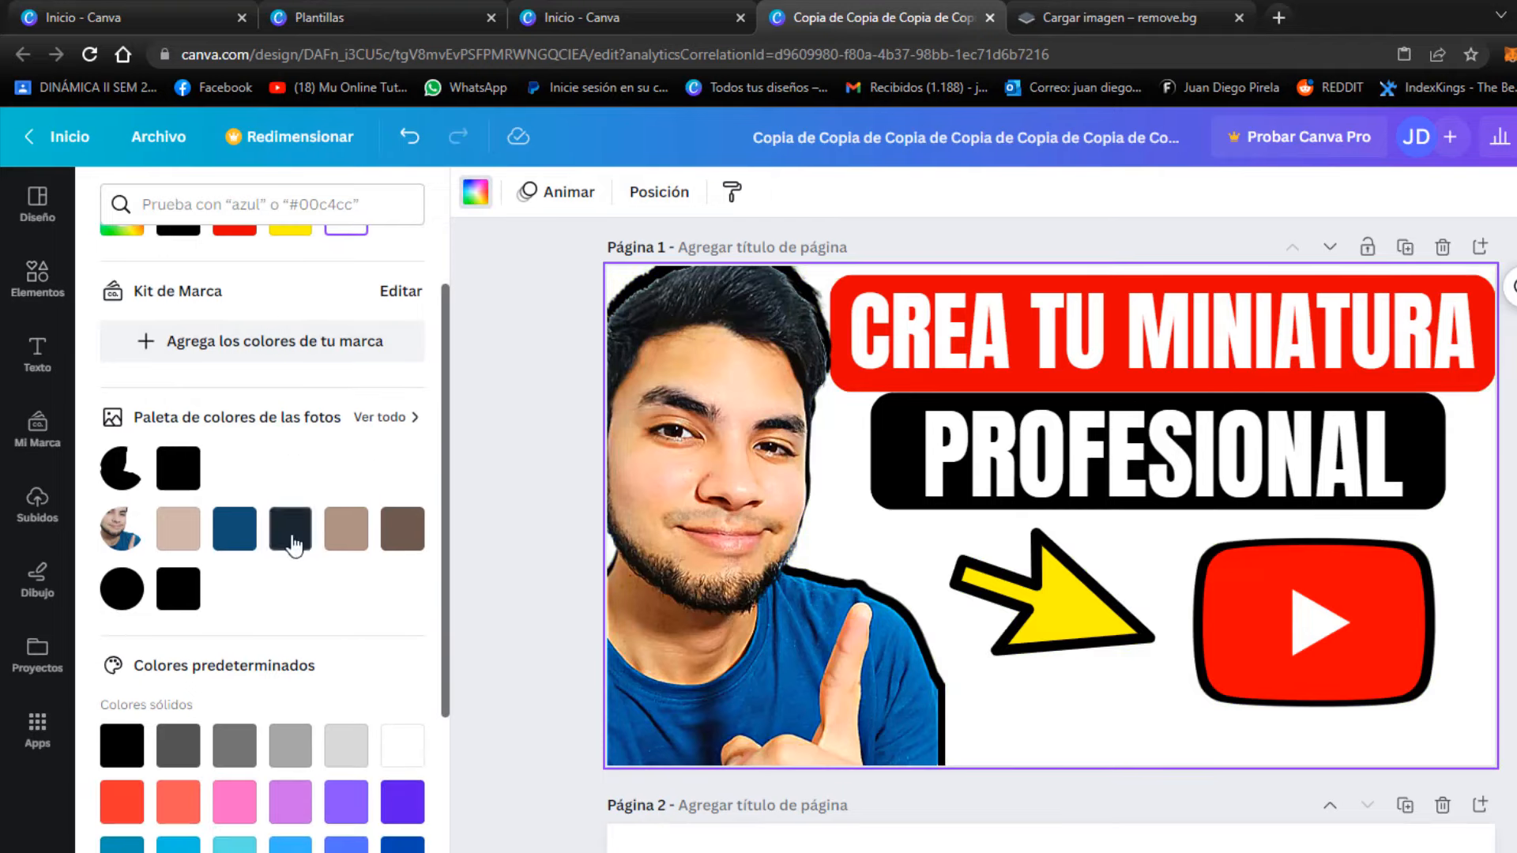
scroll(291, 545, down, 4)
click(290, 643)
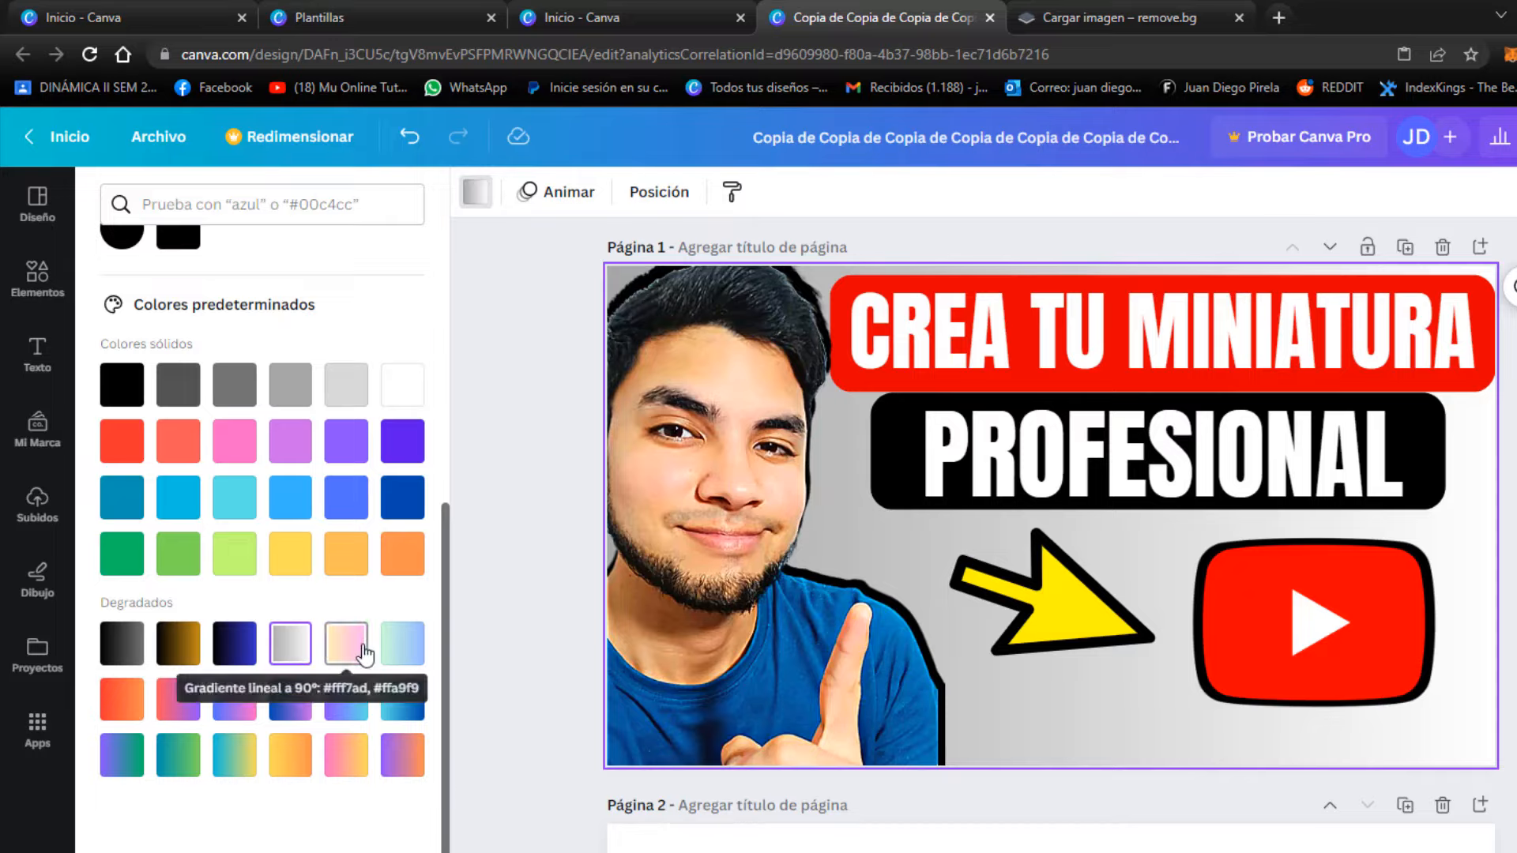
click(122, 755)
scroll(414, 588, up, 4)
click(405, 698)
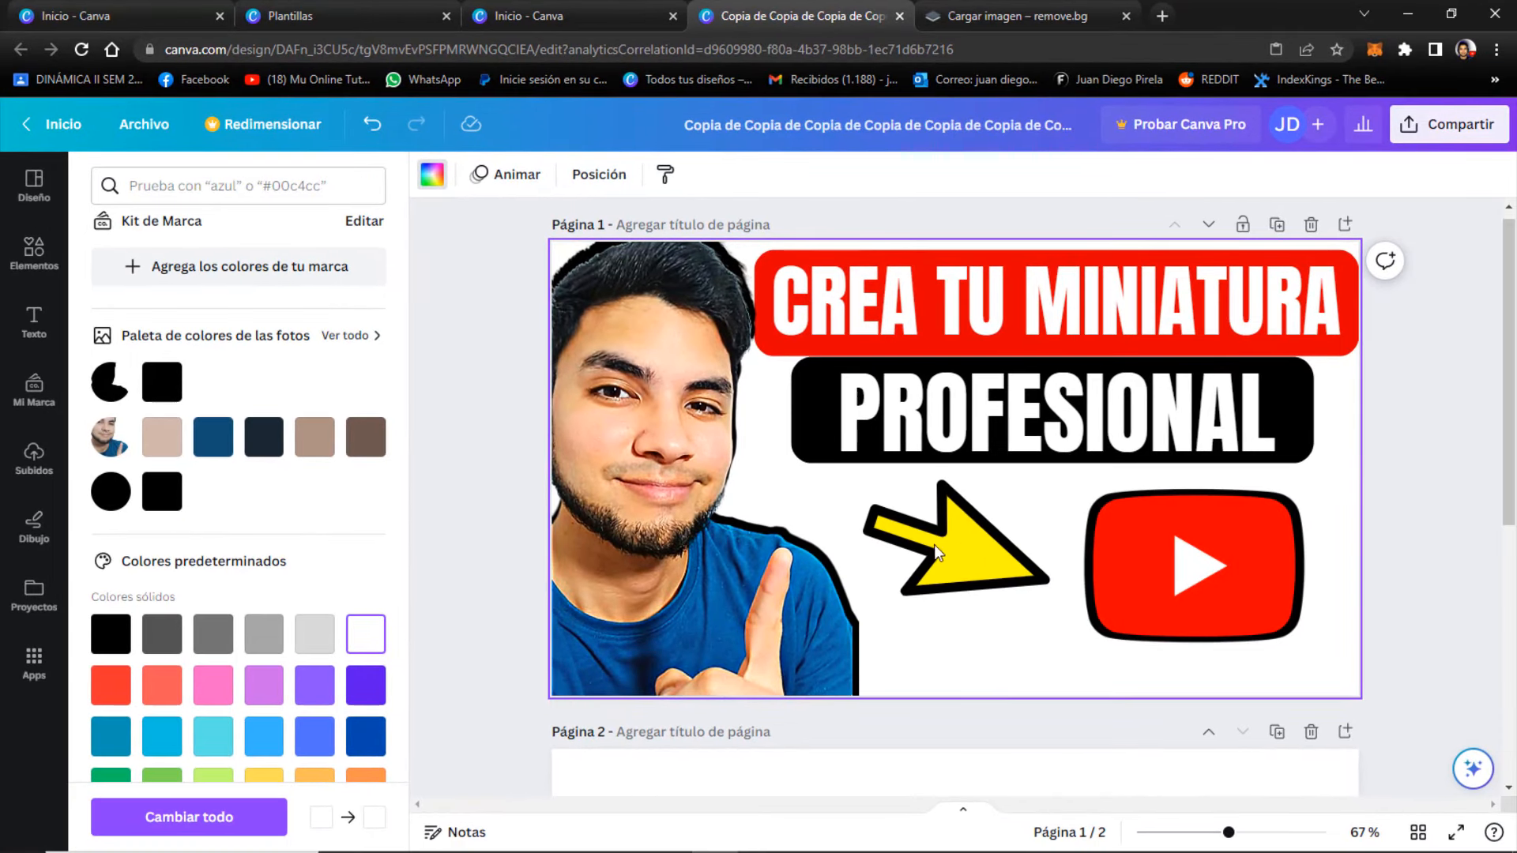
- Download all pages of the design as PNG at 1,280 × 720 px, keeping the download settings saved
click(1456, 134)
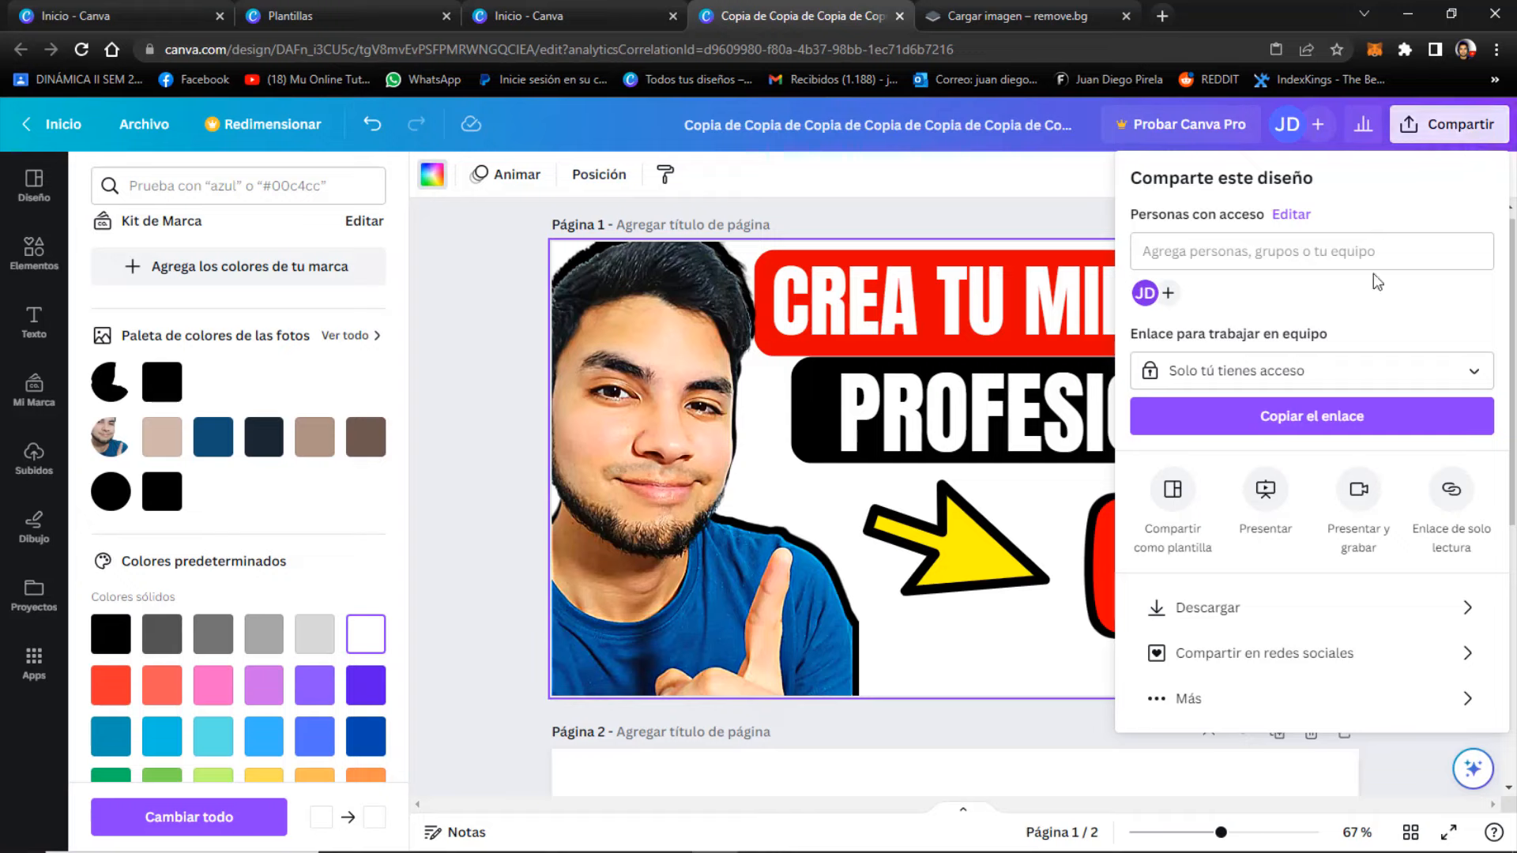
click(1246, 618)
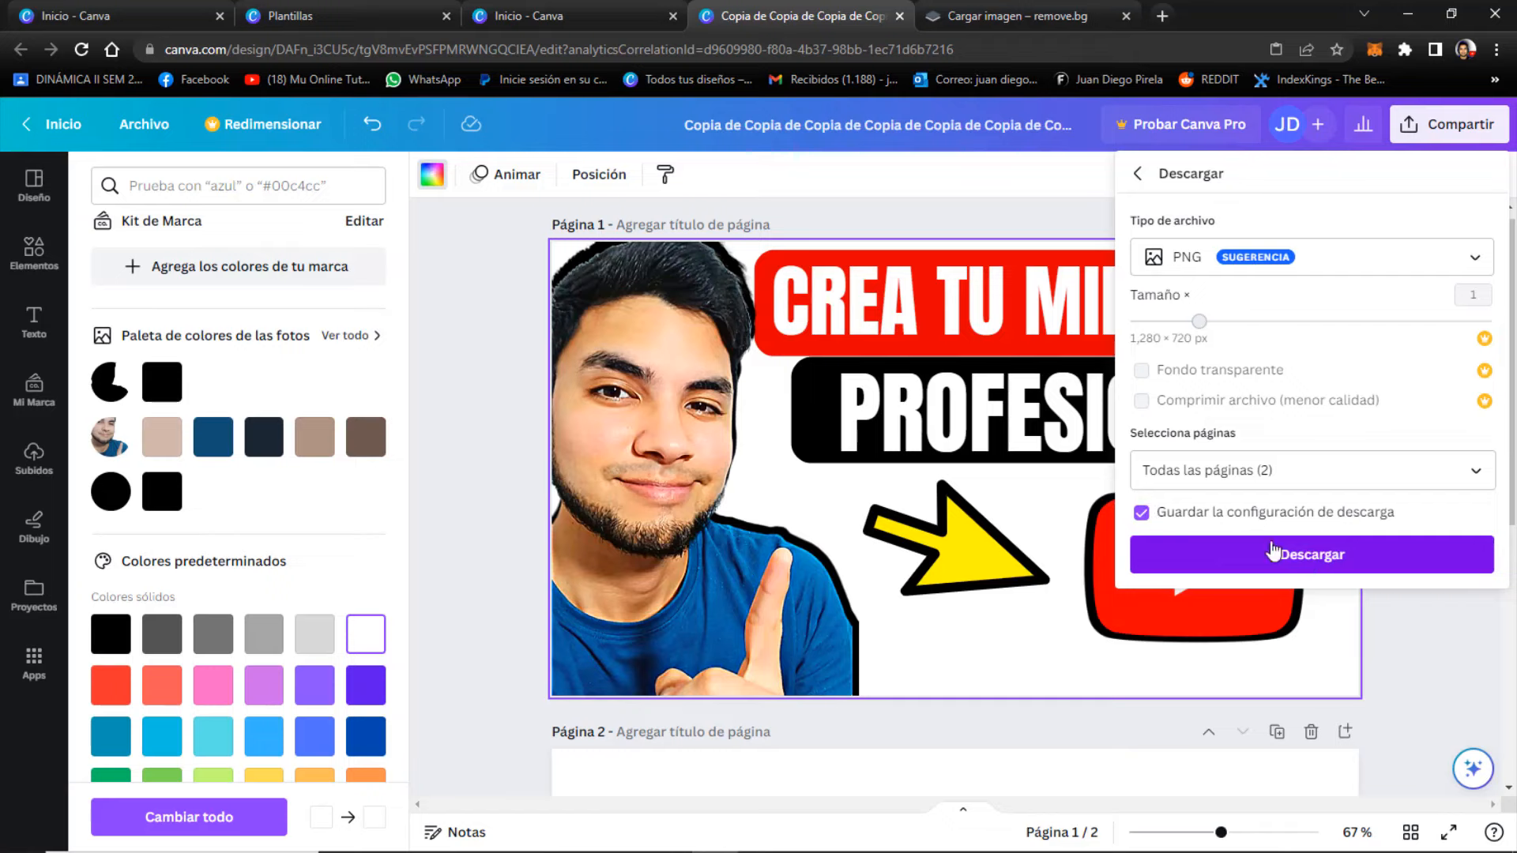
click(1326, 557)
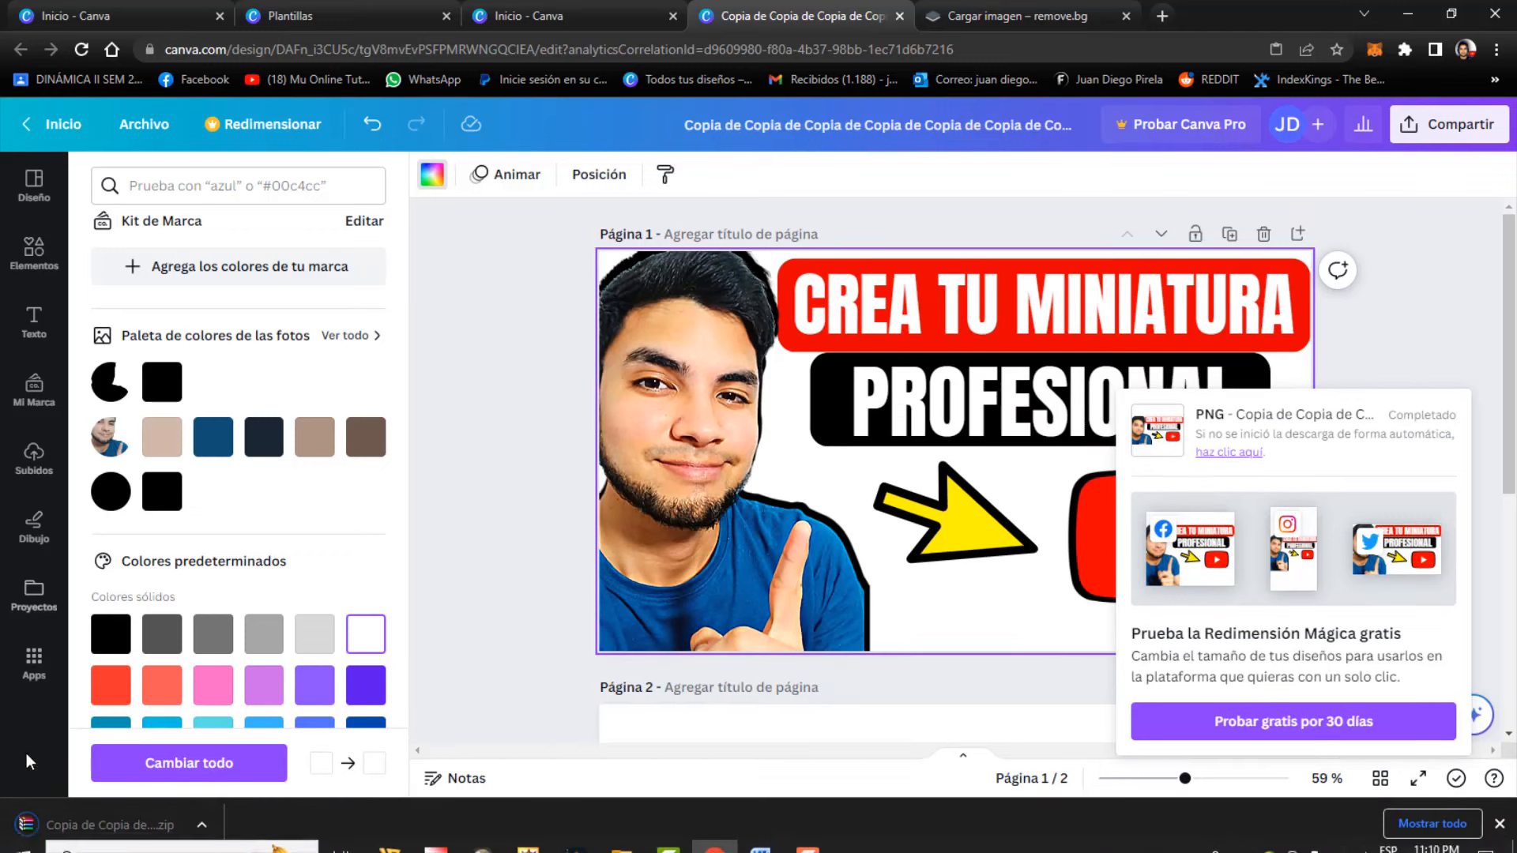
- Show the downloaded ZIP archive in its folder and extract its contents there, replacing the existing 2.png
click(204, 828)
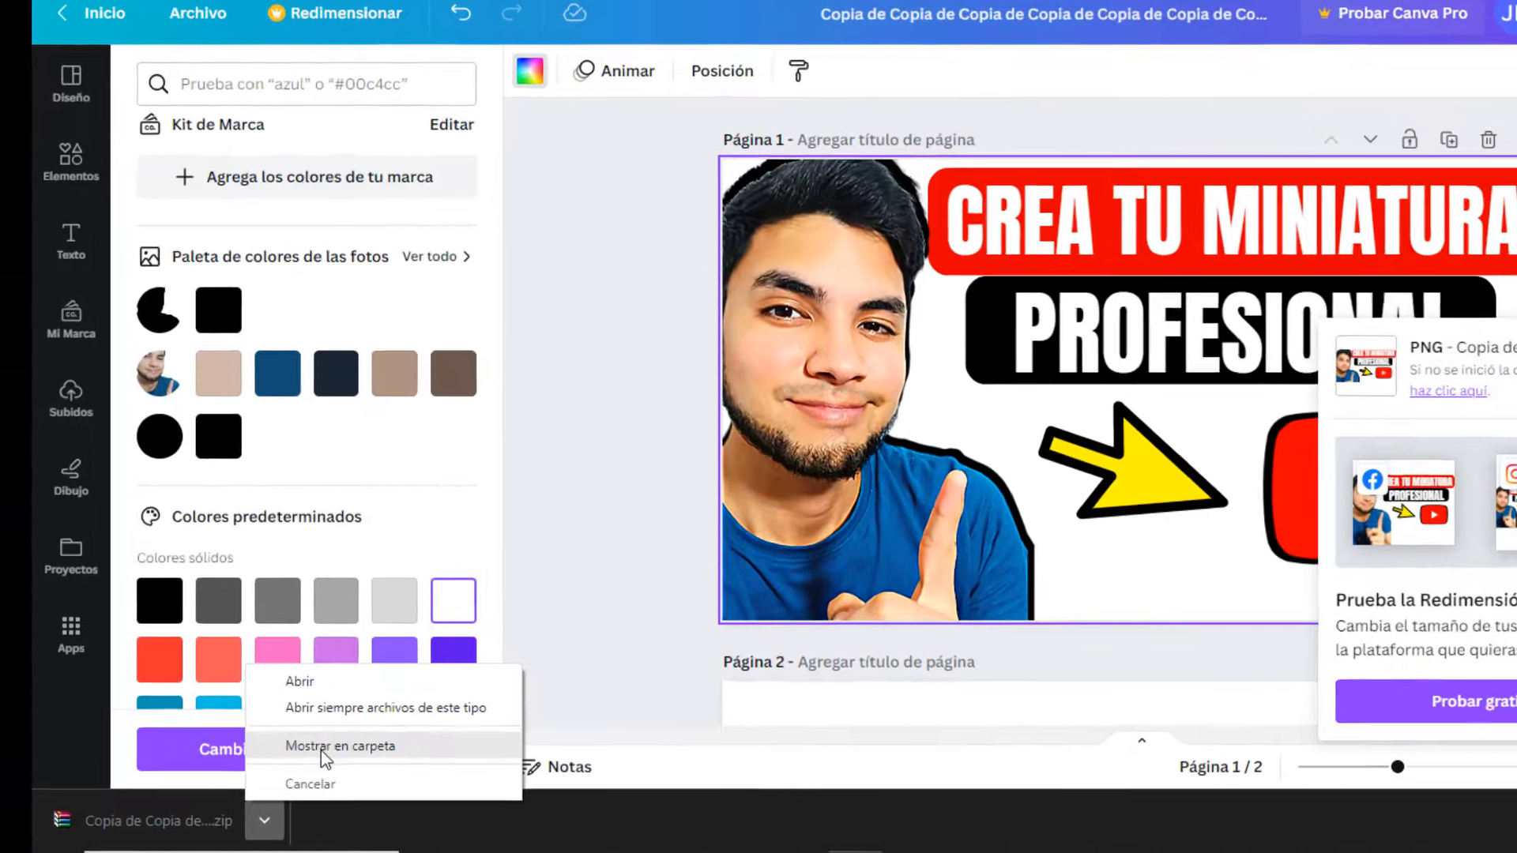
click(320, 760)
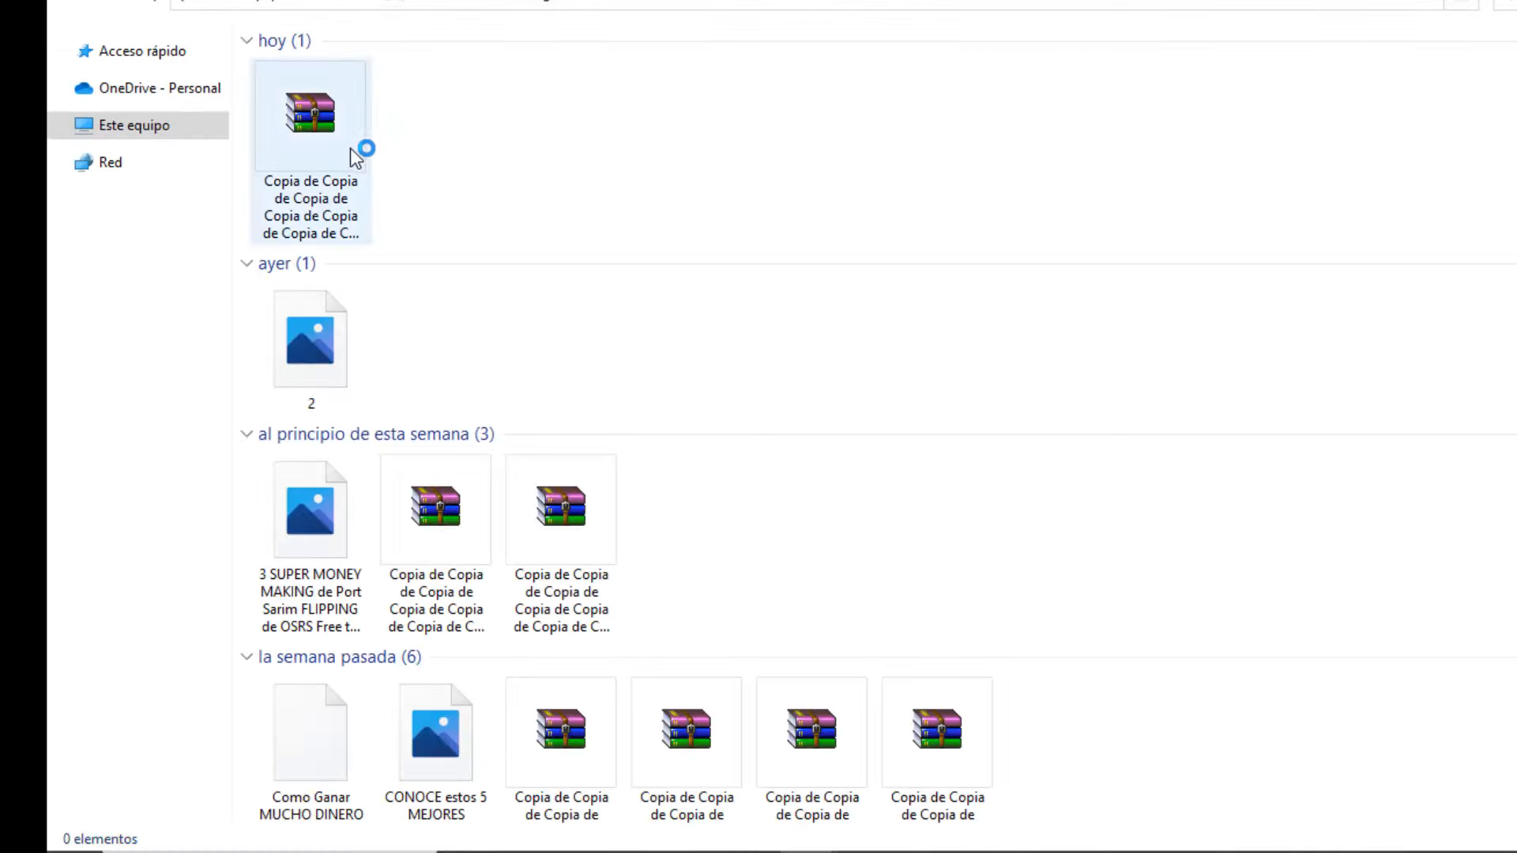
right_click(350, 148)
click(439, 250)
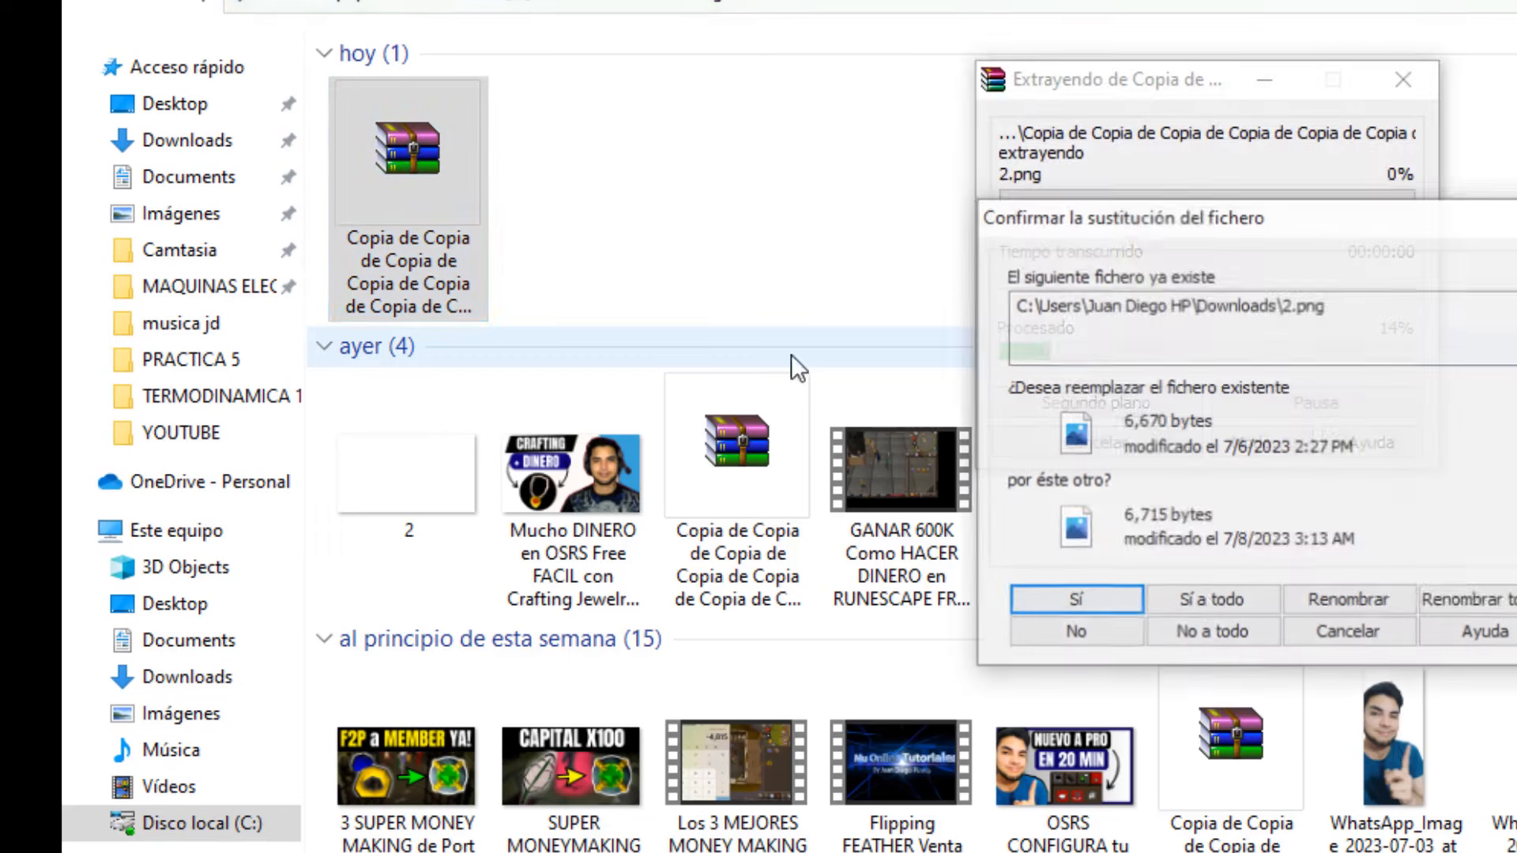
click(925, 456)
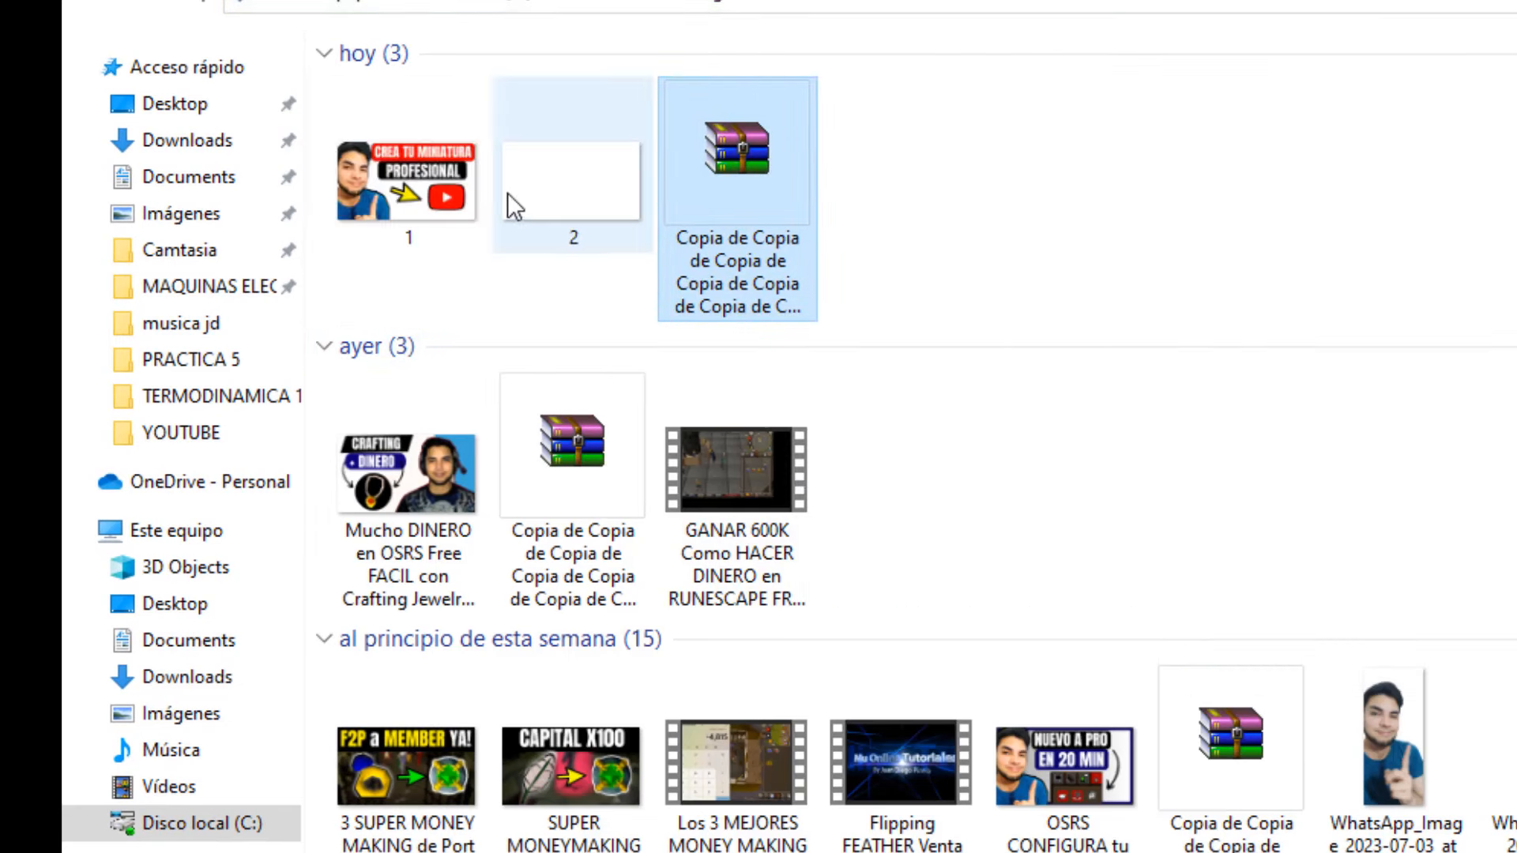